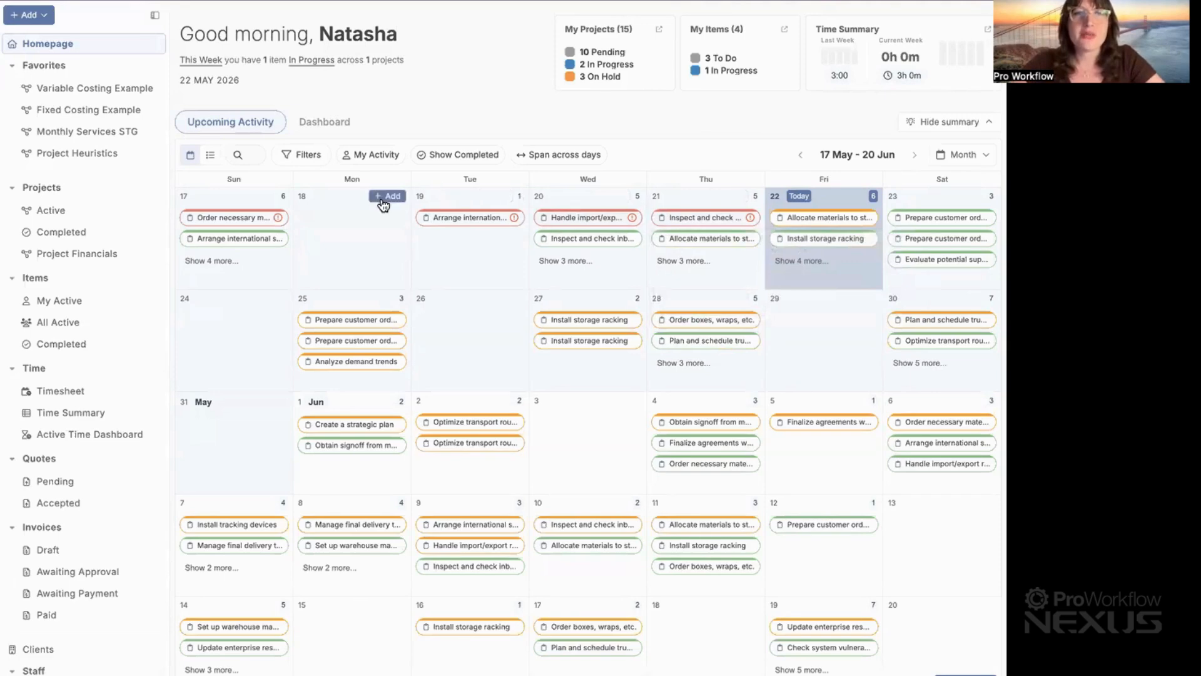
# - Show the choices for adding a project or item on 26 May, and dismiss them without adding anything
pyautogui.click(507, 299)
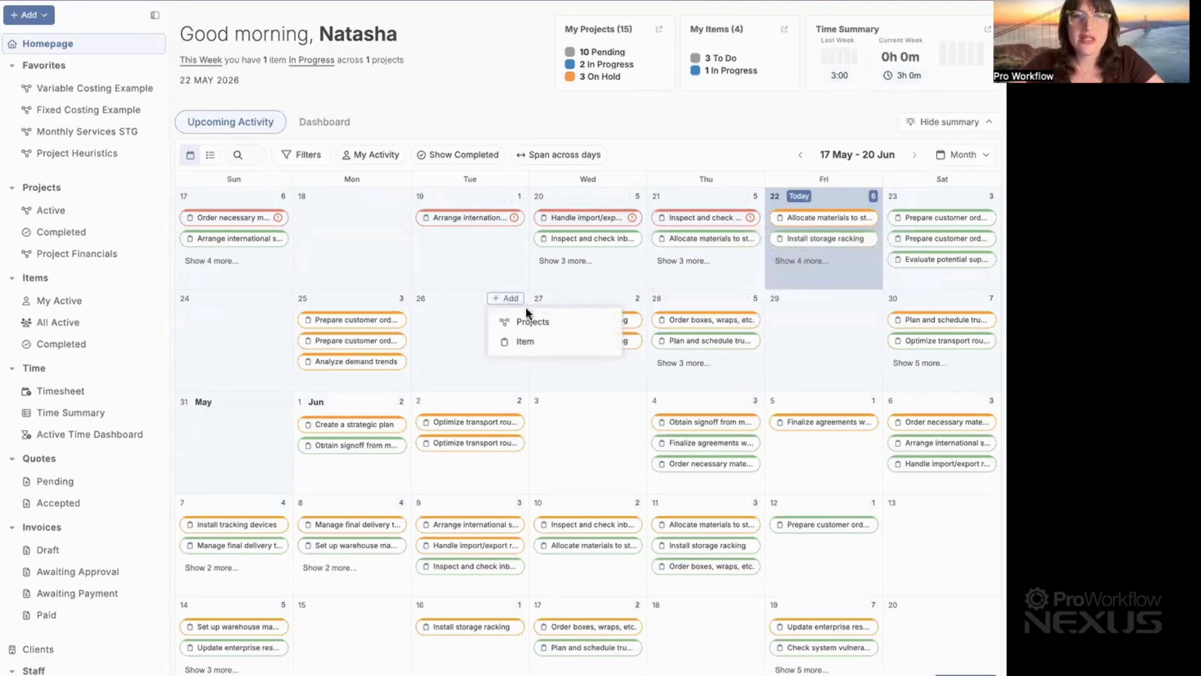
pyautogui.click(446, 270)
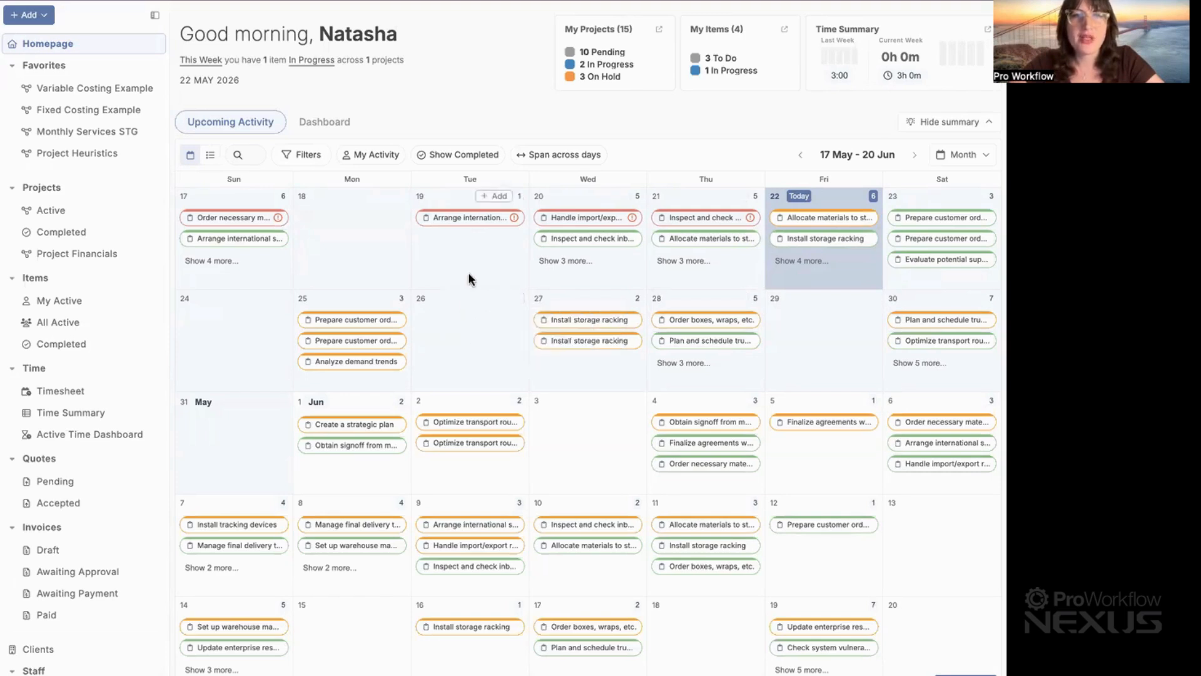
pyautogui.moveTo(431, 218); pyautogui.dragTo(462, 233)
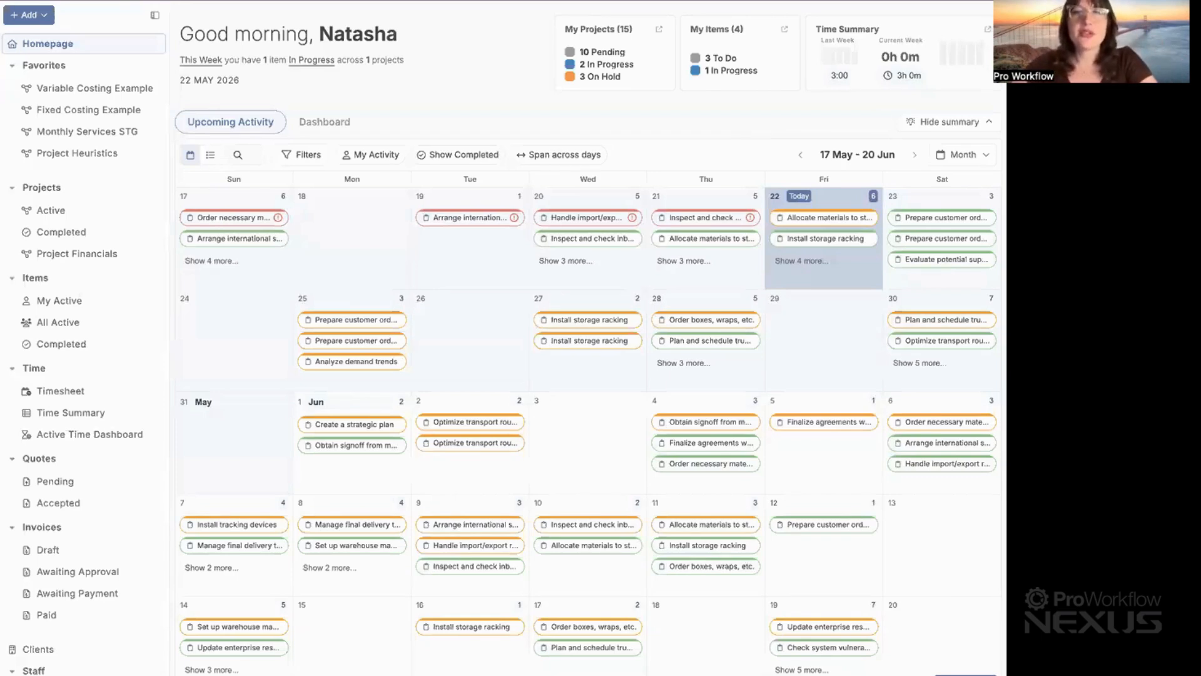
# - Examine the Client and Date Status filter options of the activity calendar without applying any
pyautogui.click(318, 160)
pyautogui.moveTo(341, 205)
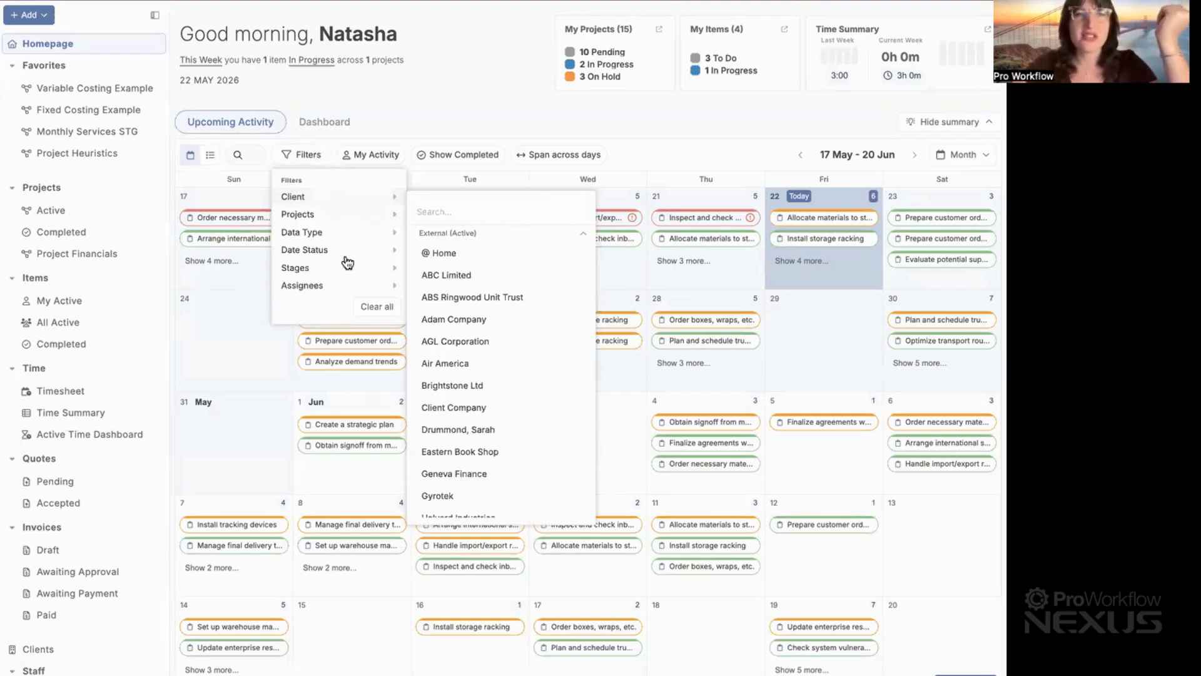
pyautogui.moveTo(337, 275)
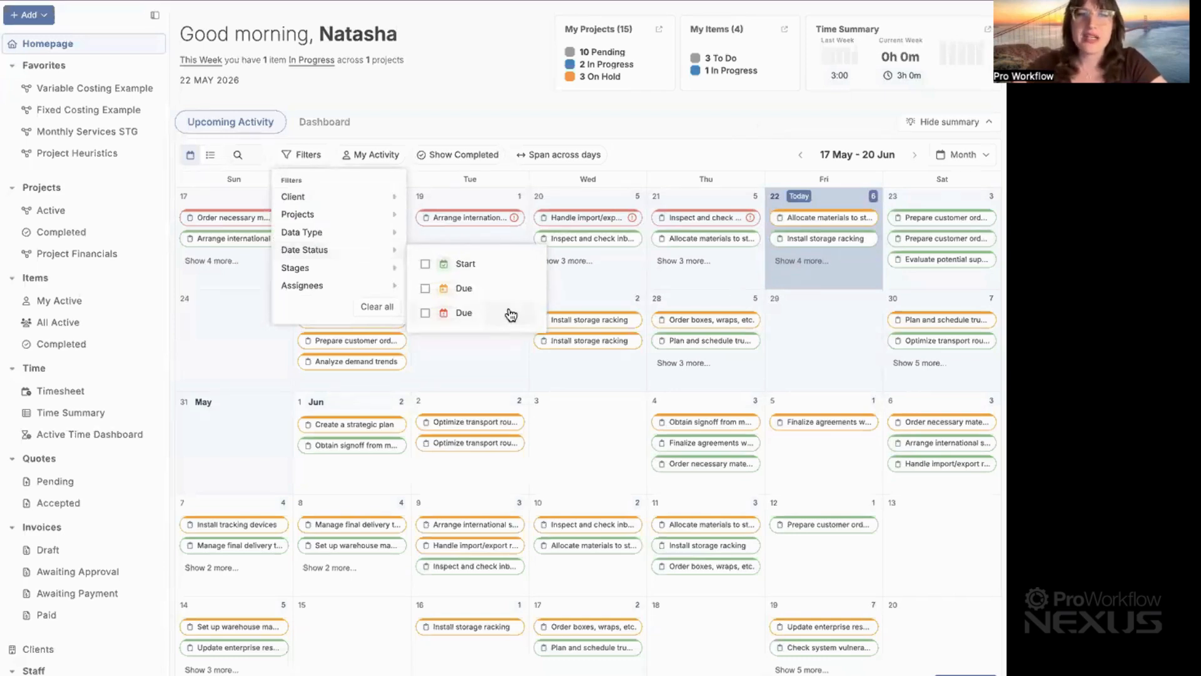
pyautogui.click(958, 675)
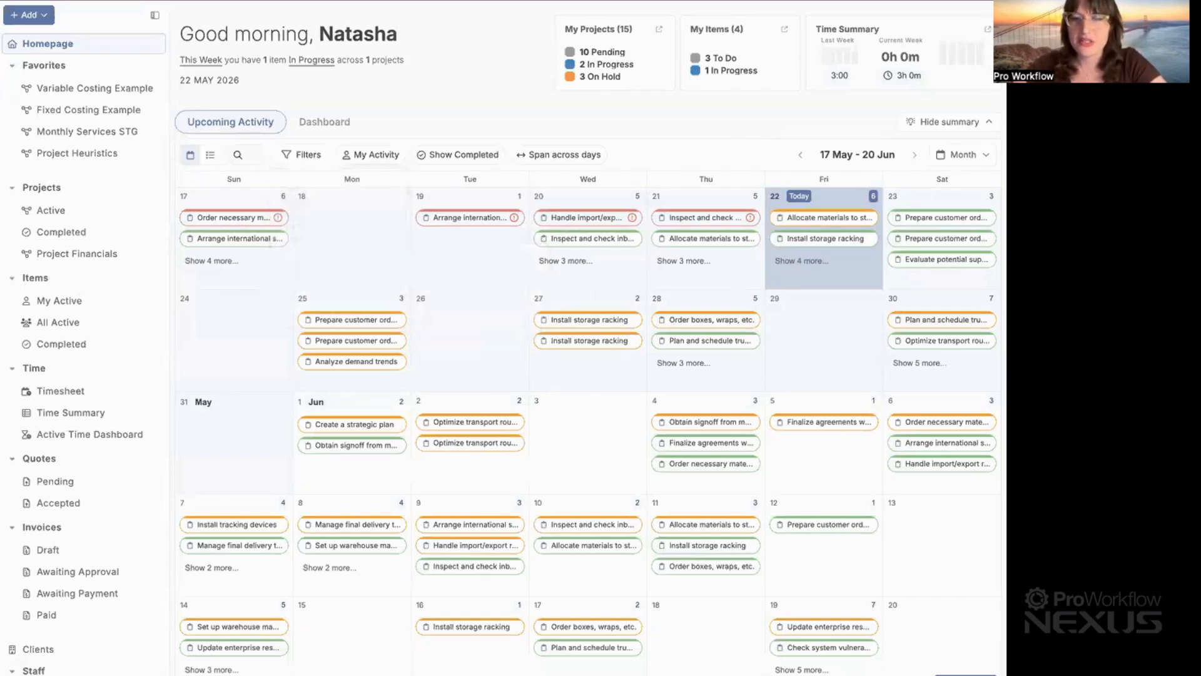
# - Show the calendar's colour legend for projects and items, preview the overdue inspection item on 21 May, and close the legend
pyautogui.click(957, 674)
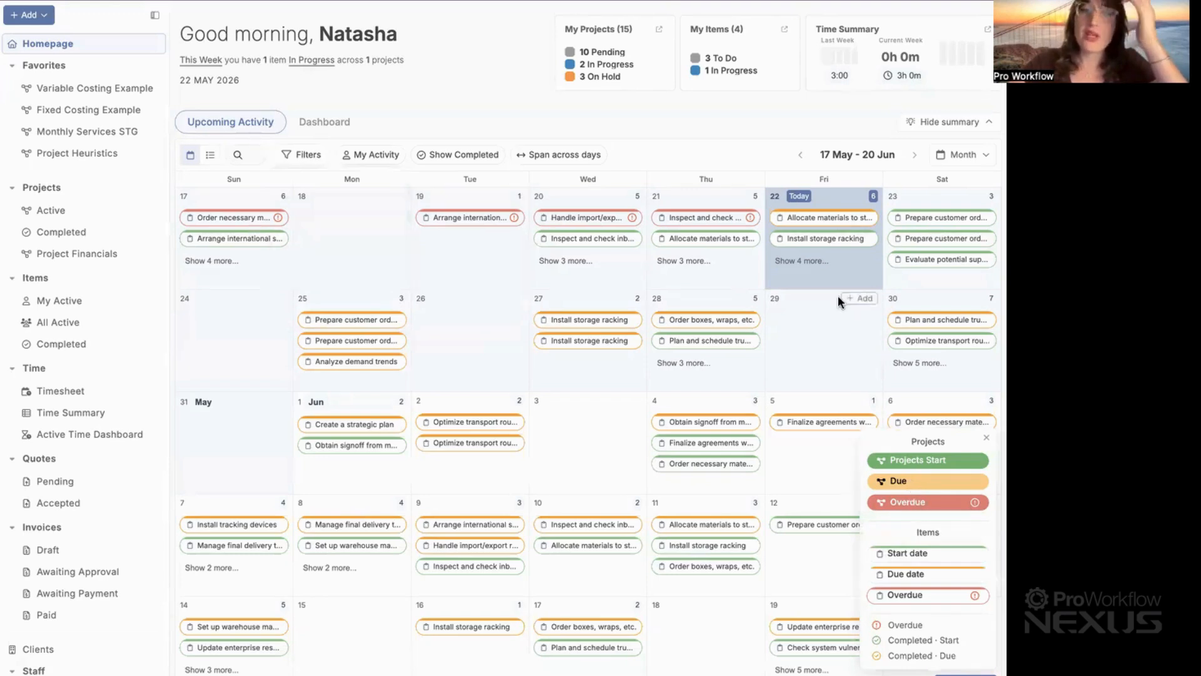
pyautogui.click(697, 216)
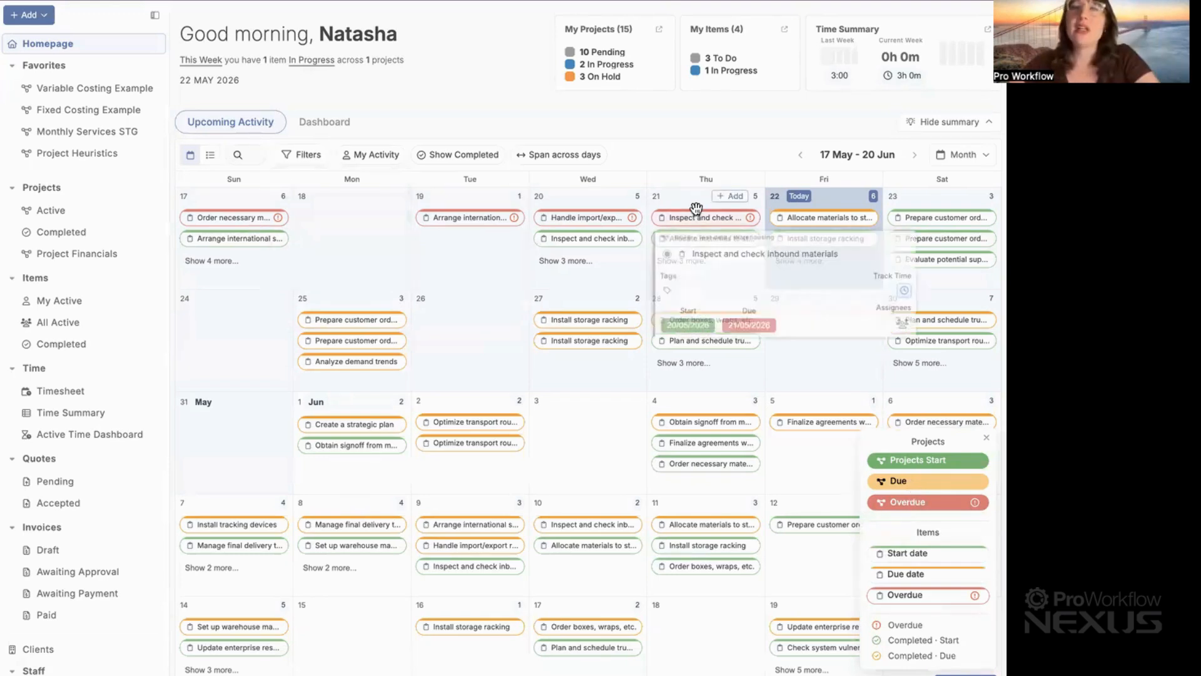
pyautogui.click(804, 196)
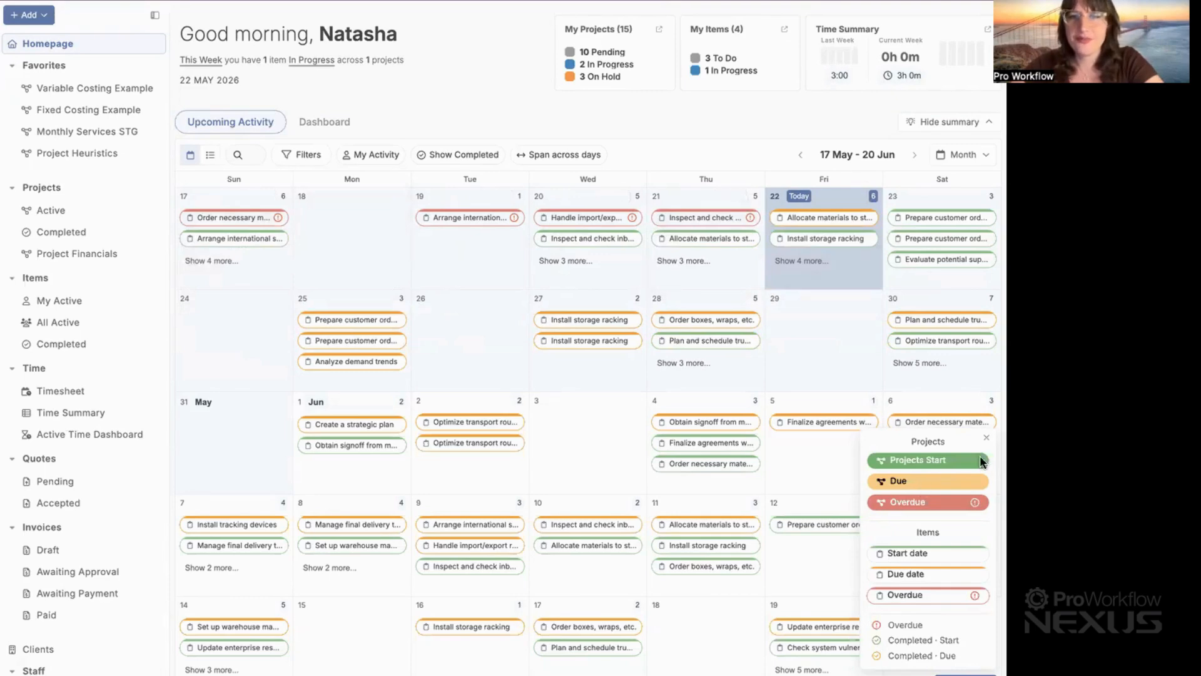
pyautogui.click(987, 438)
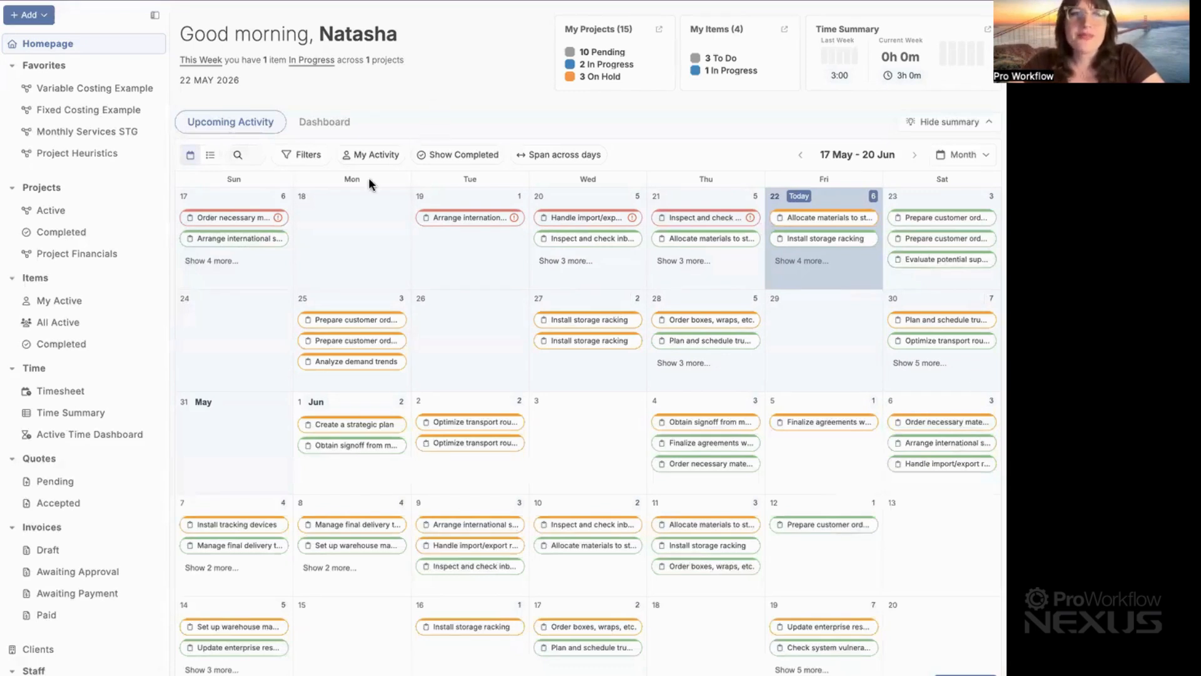
# - Examine the Stages, Date Status and Data Type filter options, leaving the calendar unfiltered
pyautogui.click(307, 147)
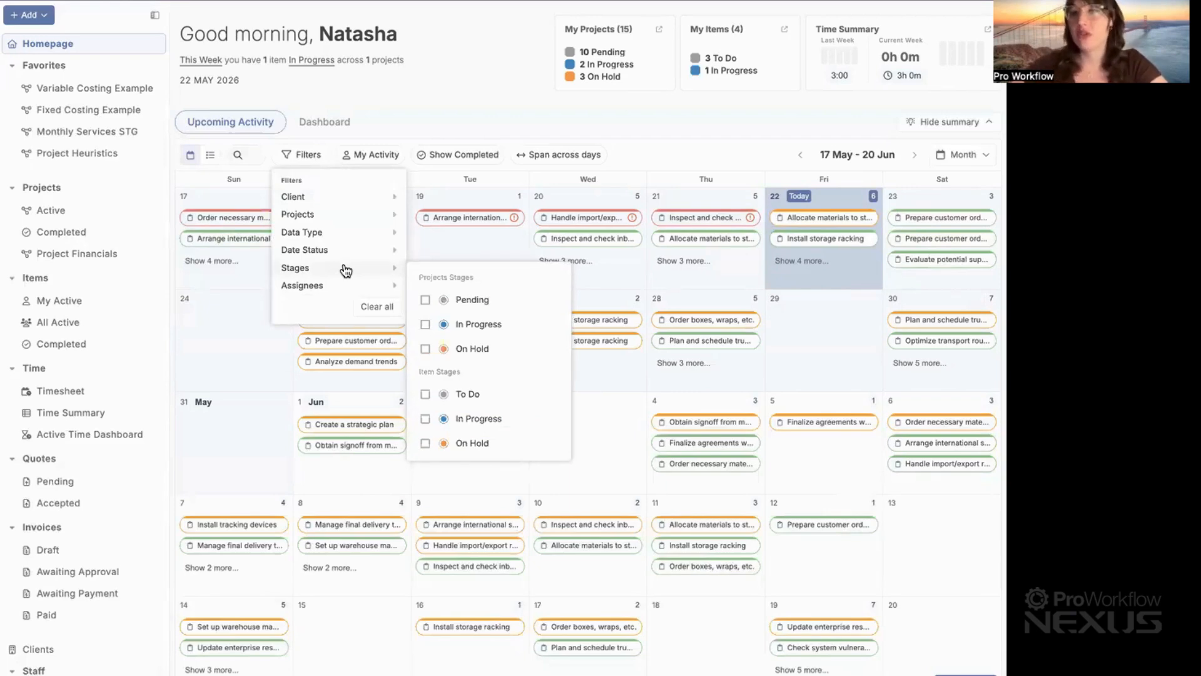
pyautogui.click(374, 149)
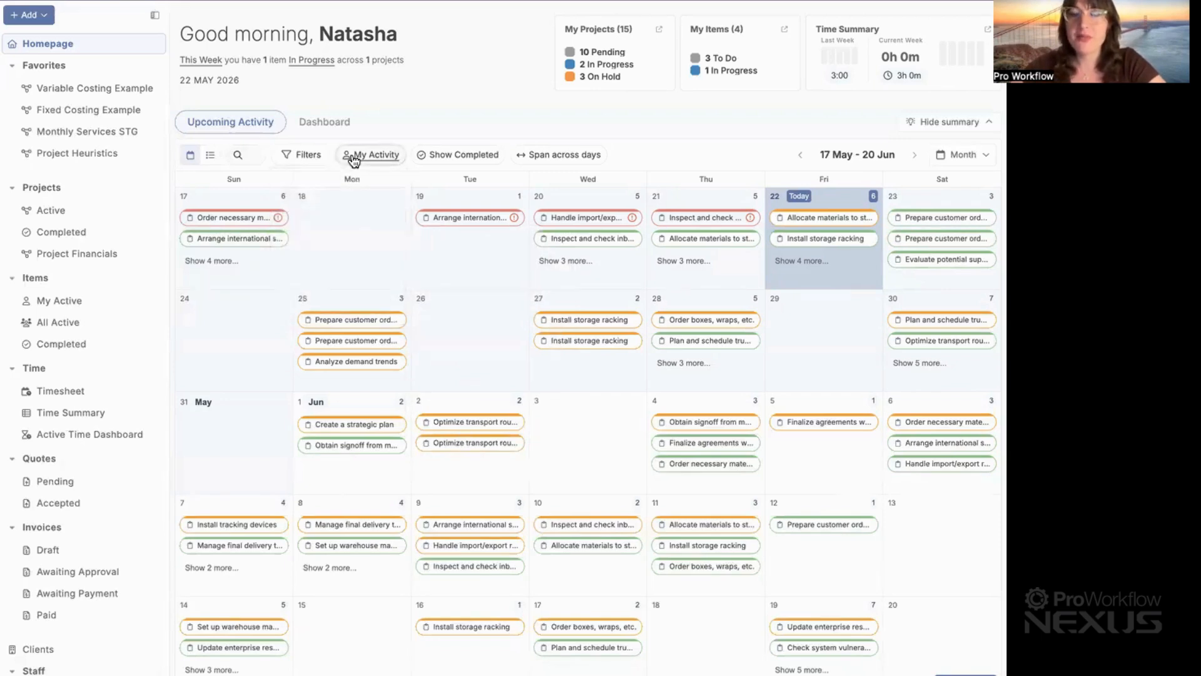
pyautogui.click(293, 151)
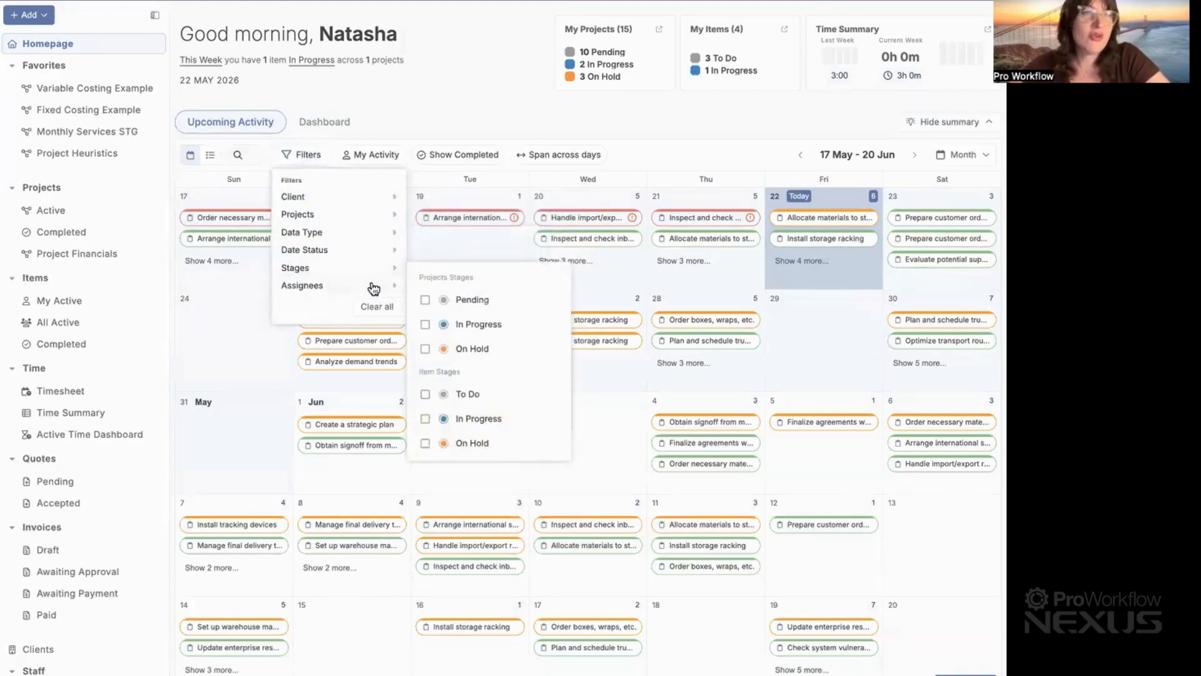
pyautogui.moveTo(351, 249)
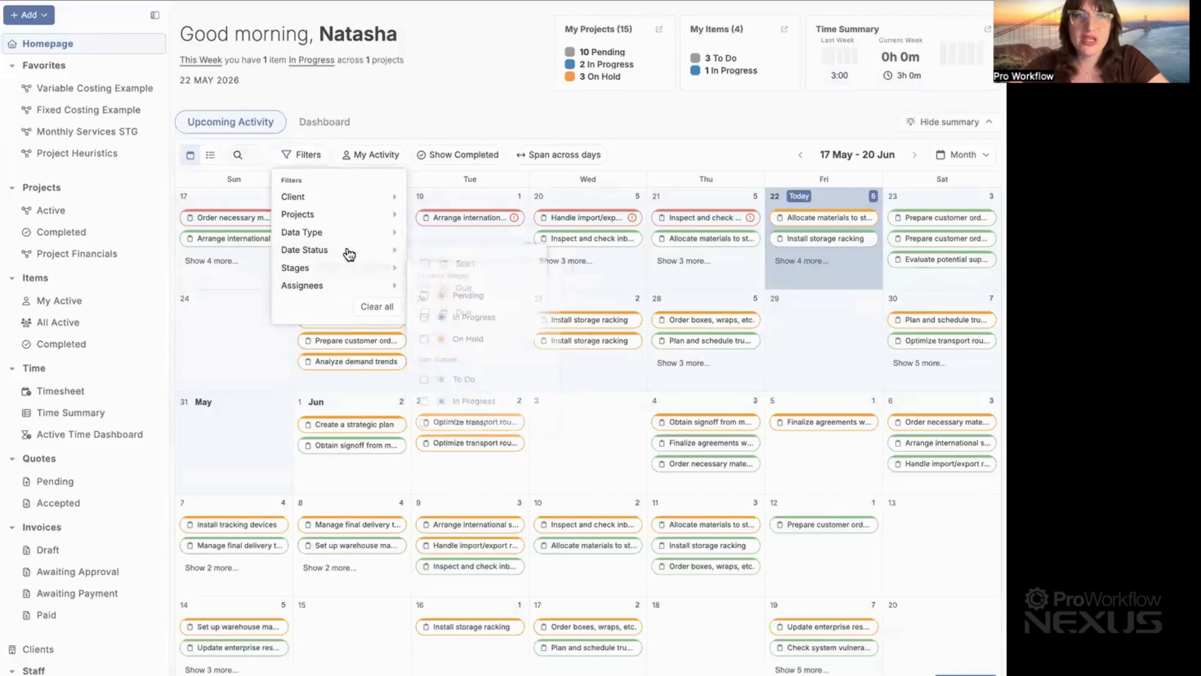
pyautogui.moveTo(361, 216)
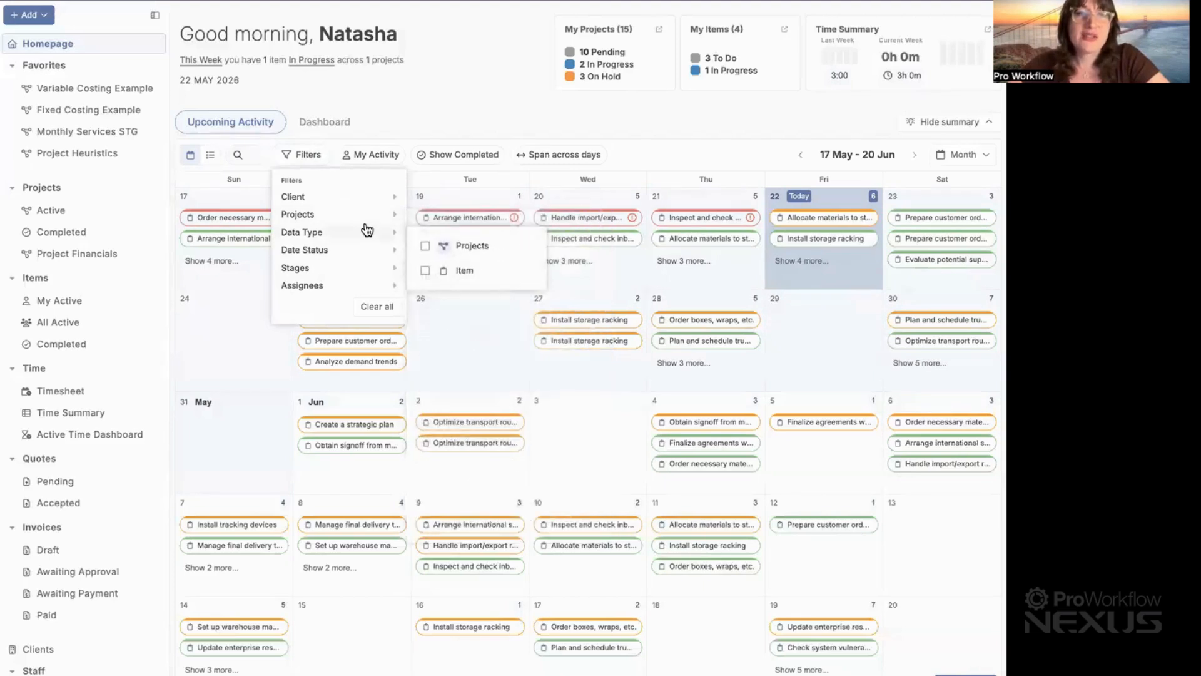
pyautogui.click(514, 83)
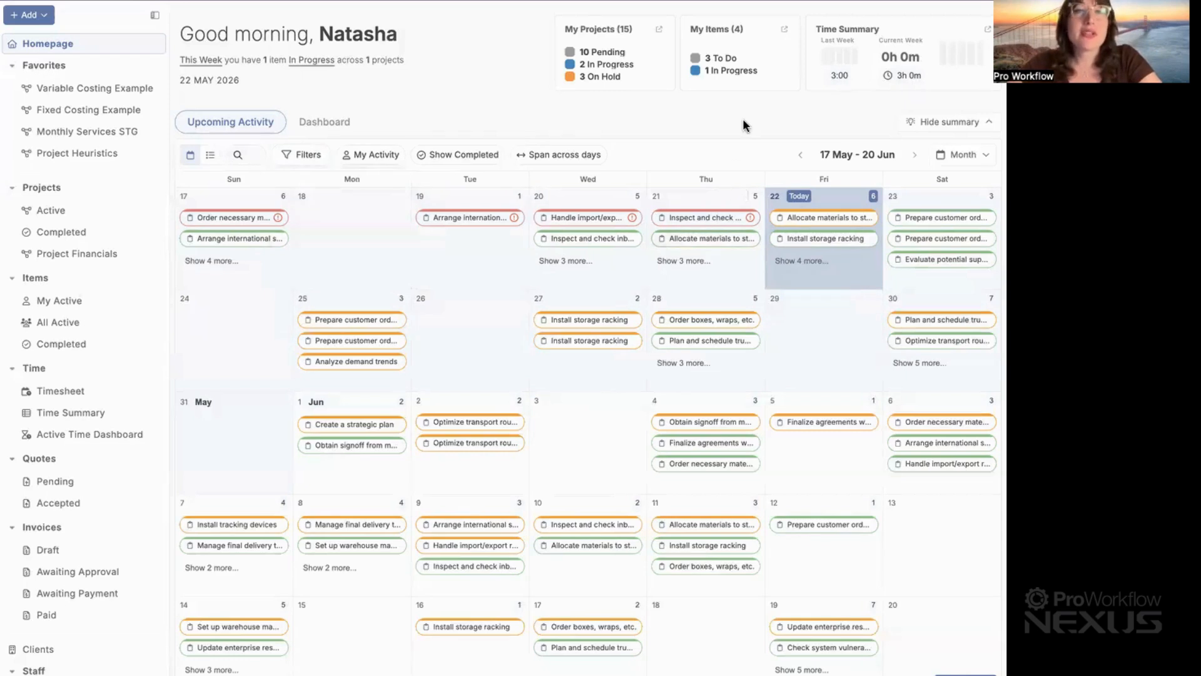
# - View the activity calendar by Fortnight and by Week
pyautogui.click(978, 157)
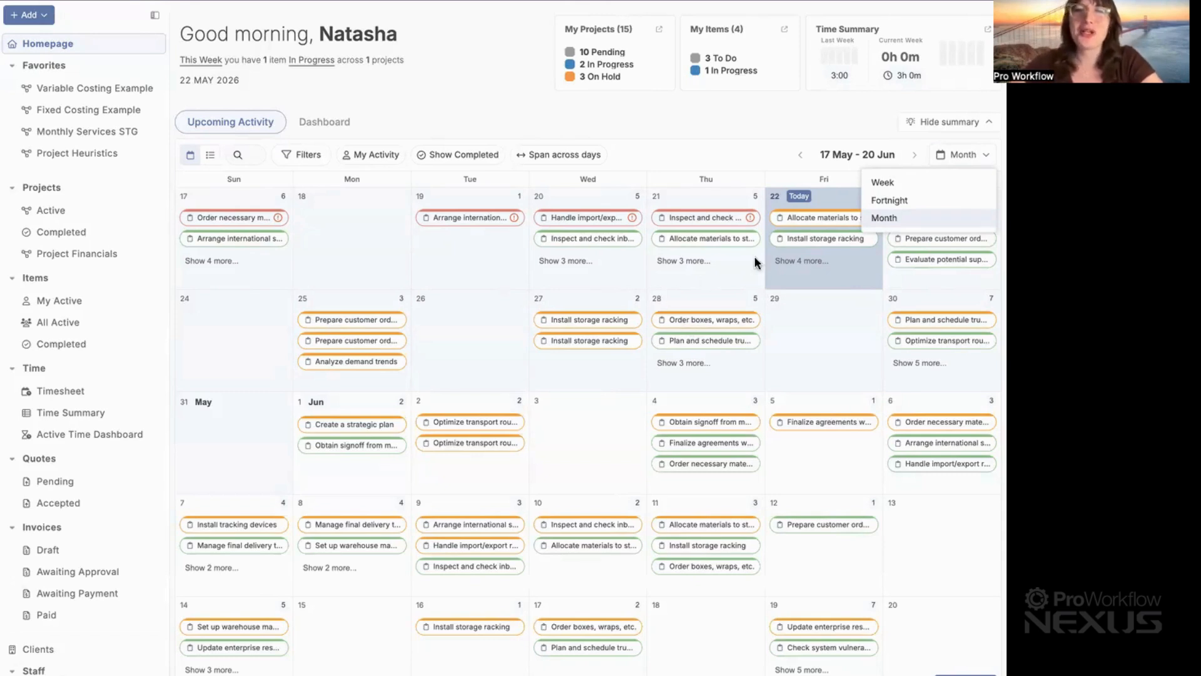
pyautogui.click(897, 199)
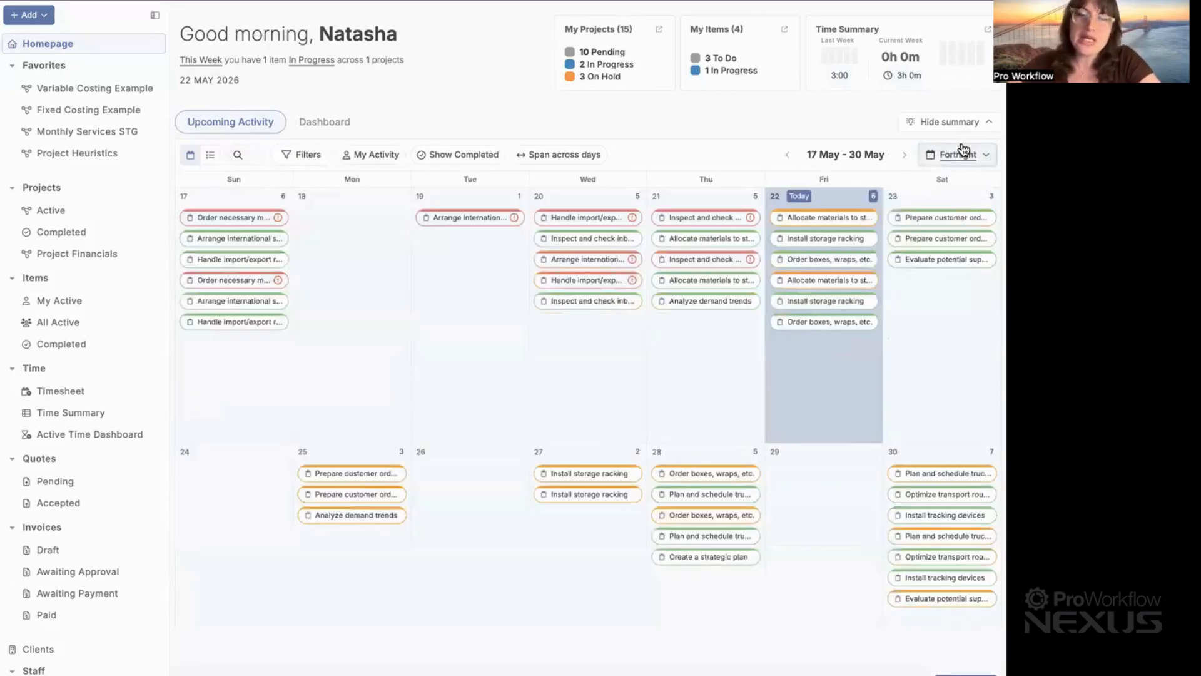
pyautogui.click(964, 149)
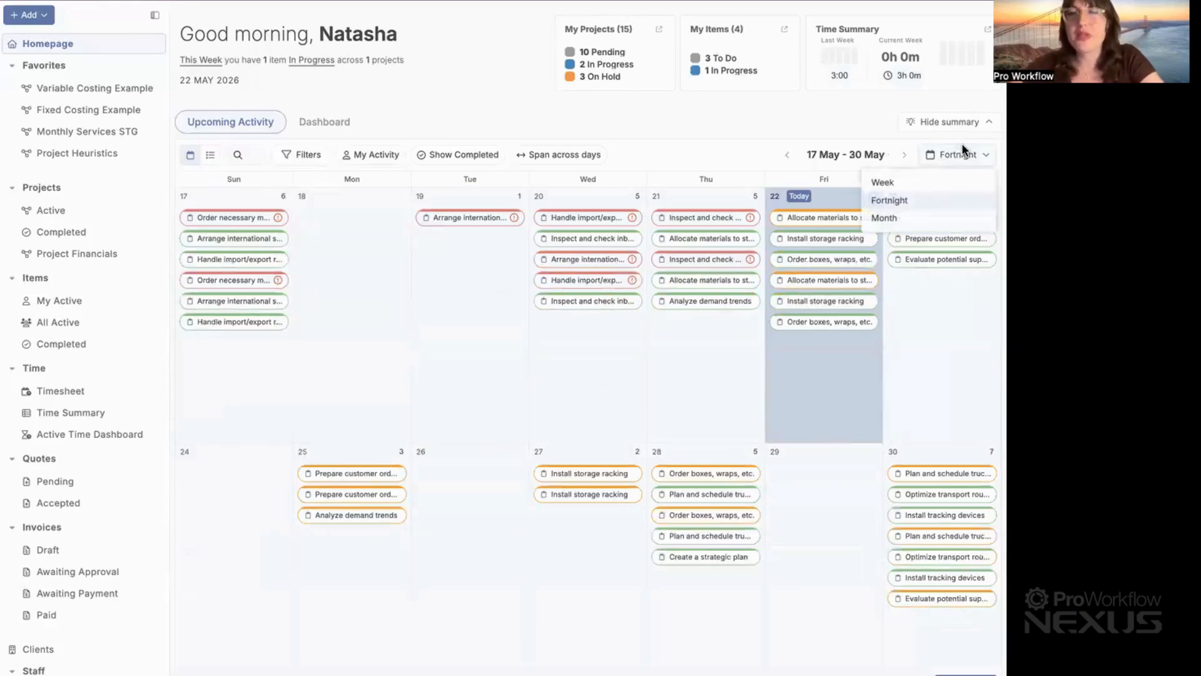
pyautogui.click(924, 181)
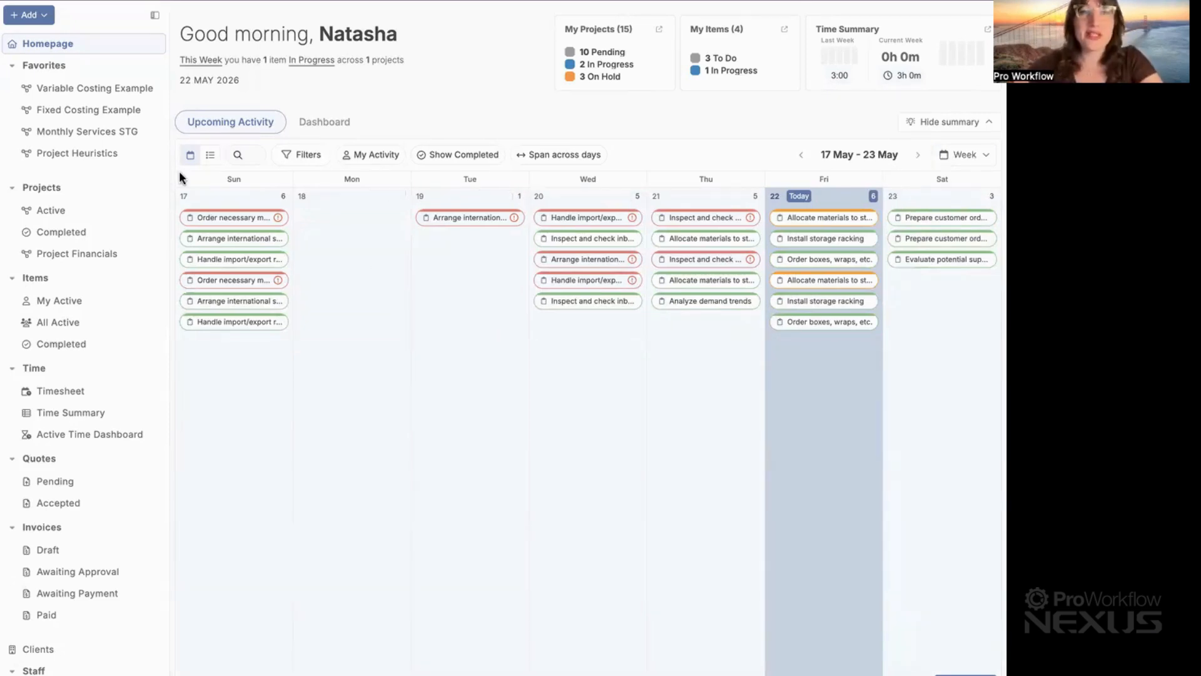
pyautogui.click(305, 154)
pyautogui.click(481, 96)
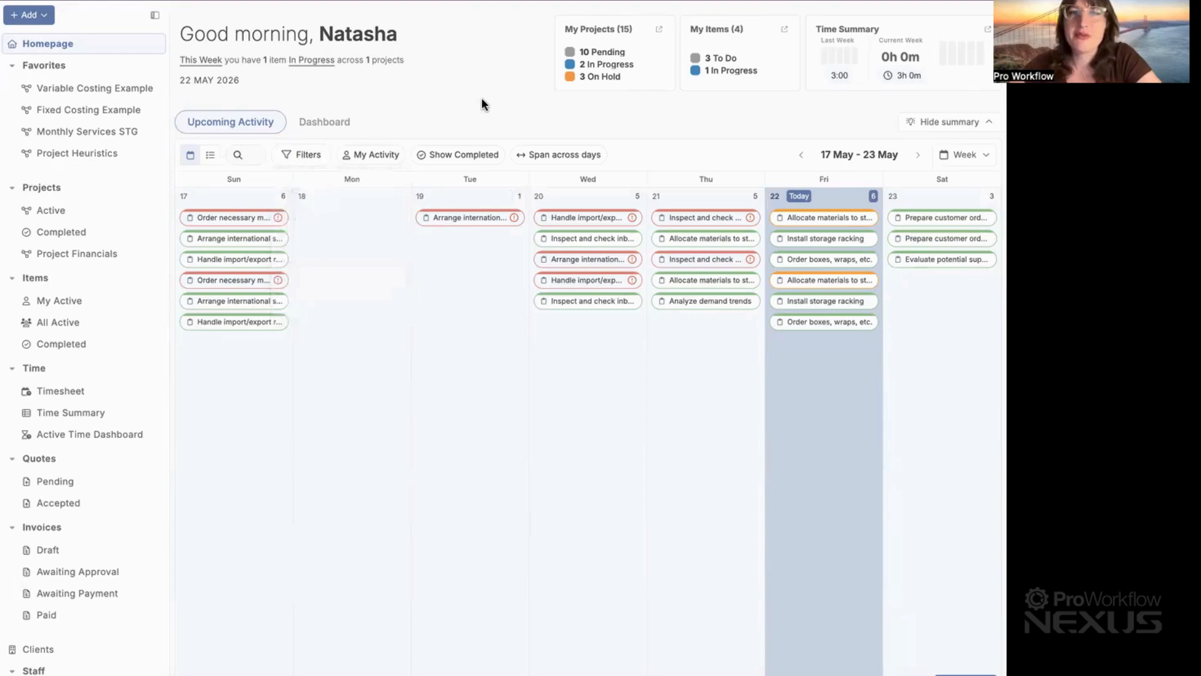
# - Look at the items on 20 May and the details of the 21 May task "Allocate materials to storage locations", closing them again
pyautogui.moveTo(582, 276)
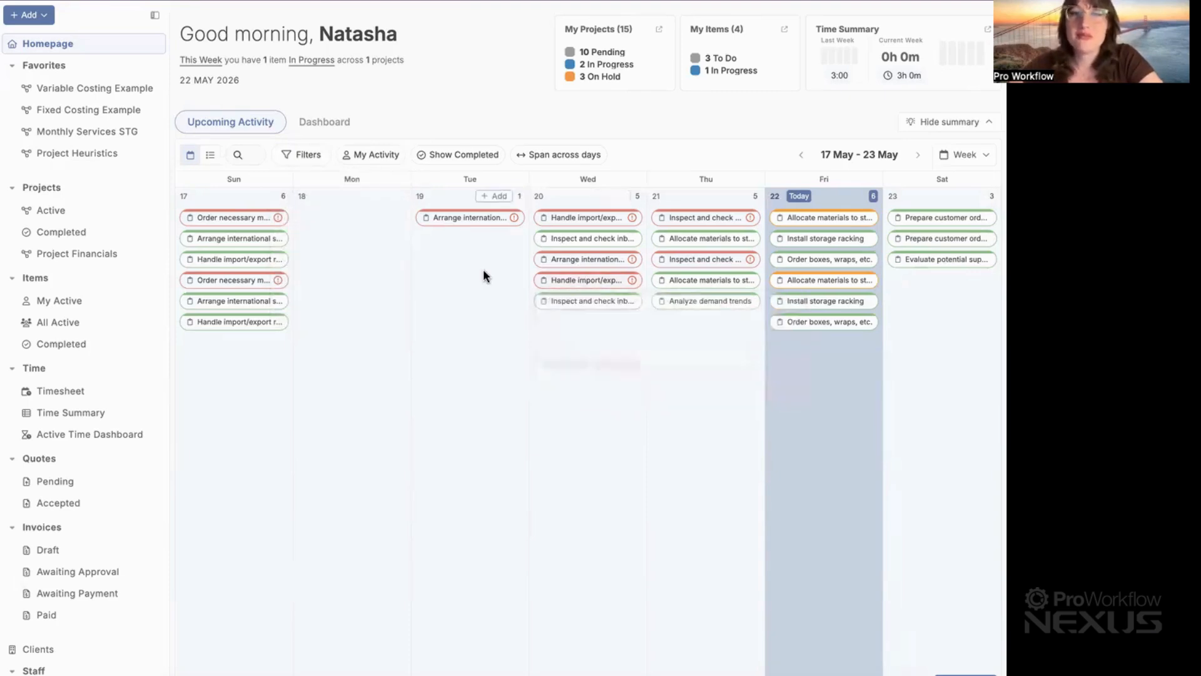
pyautogui.click(588, 259)
pyautogui.press('Escape')
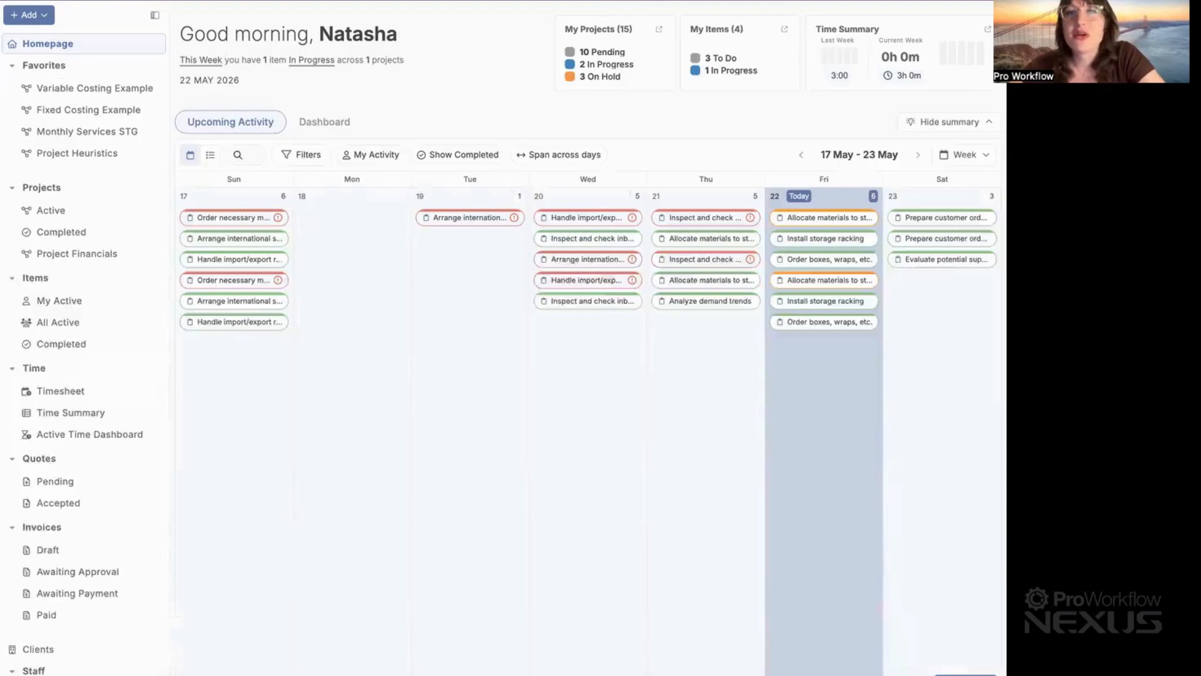
pyautogui.click(687, 279)
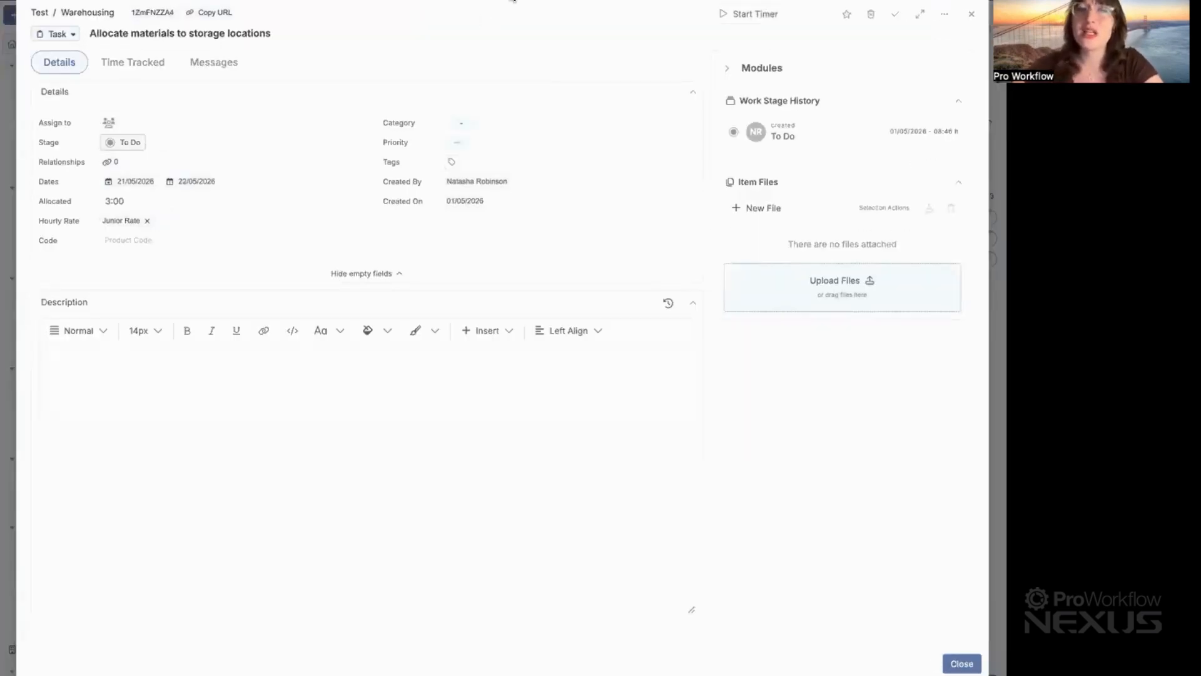
pyautogui.press('Escape')
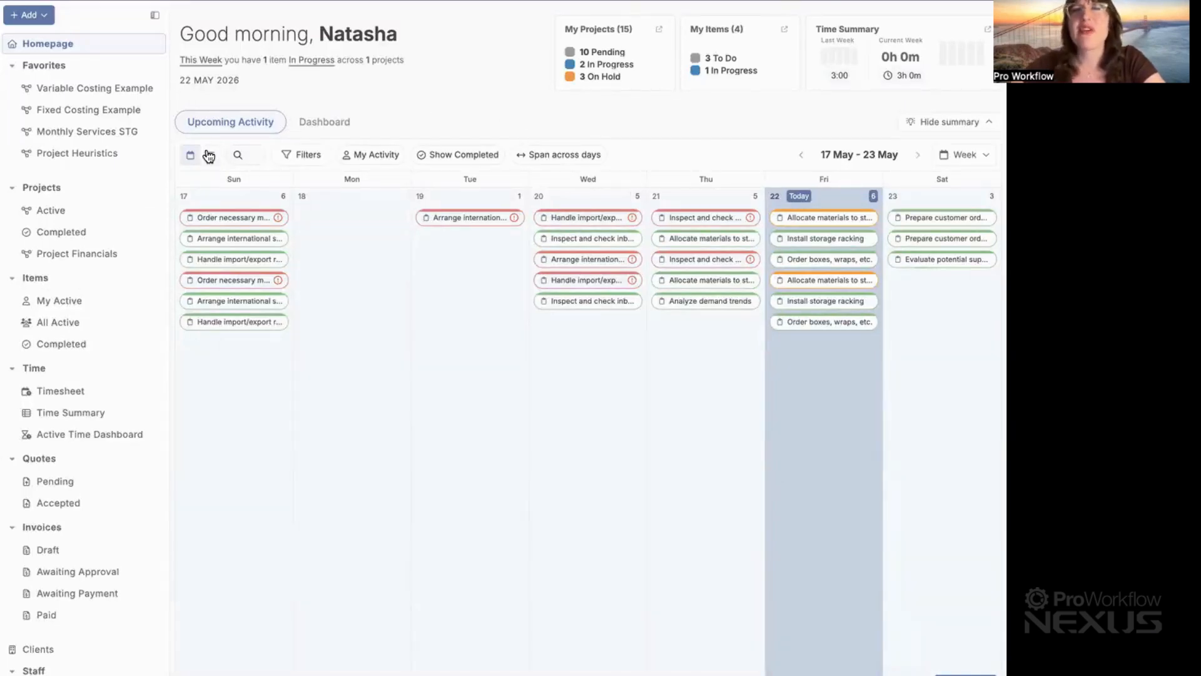
# - Set the calendar range back to Month and browse the upcoming activity as a list grouped by day
pyautogui.click(967, 154)
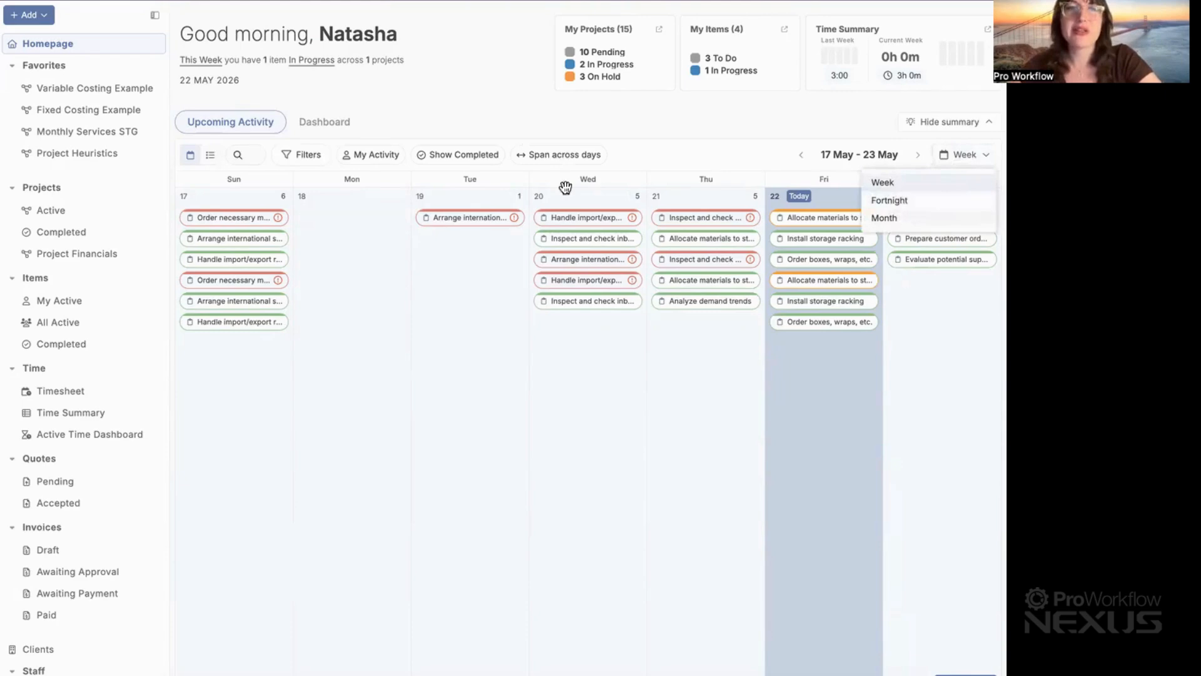
pyautogui.click(884, 218)
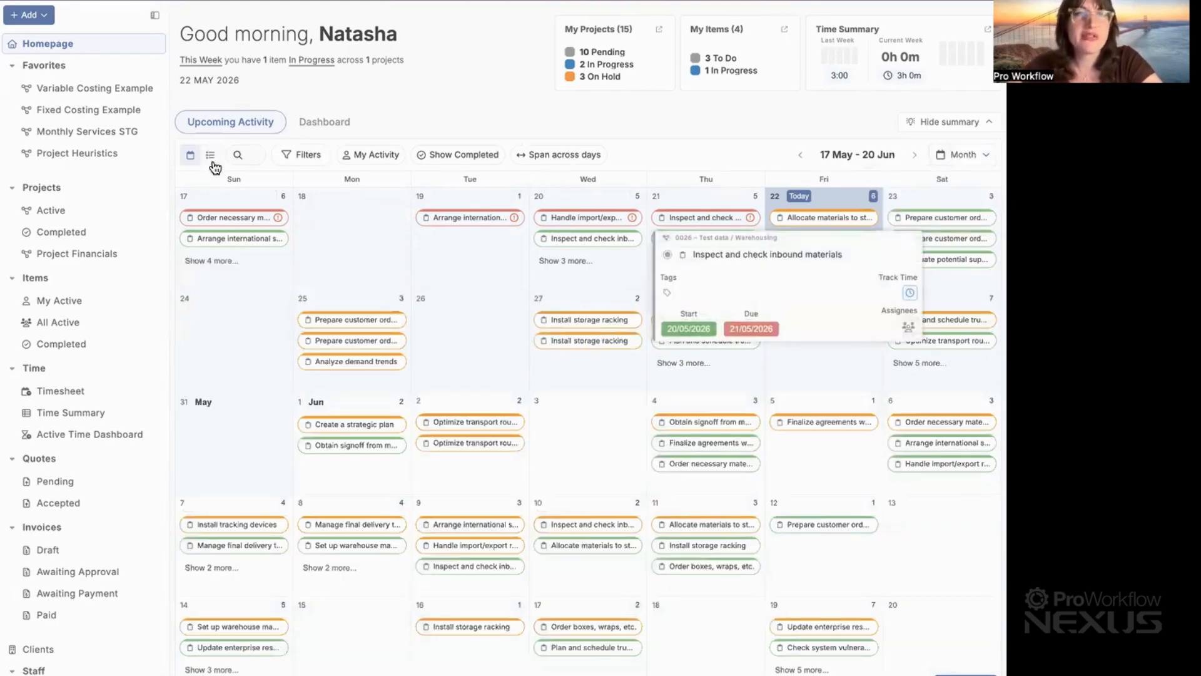
pyautogui.click(211, 162)
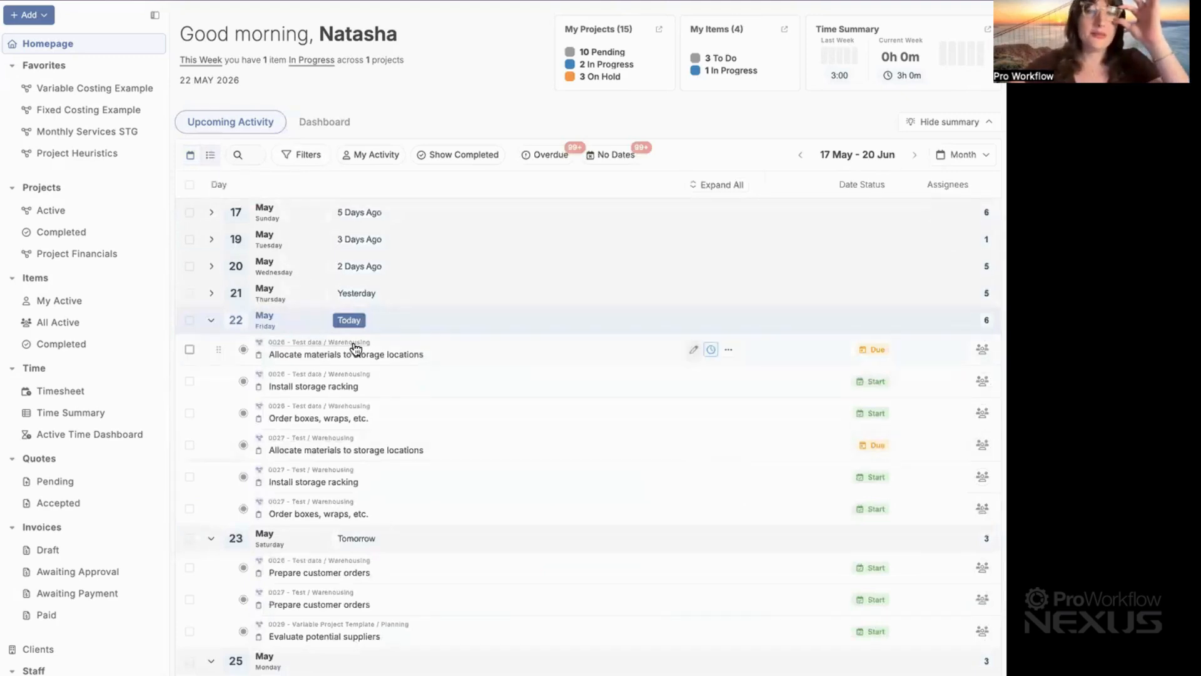
pyautogui.scroll(-2, 353, 341)
pyautogui.scroll(-20, 356, 341)
pyautogui.scroll(20, 353, 341)
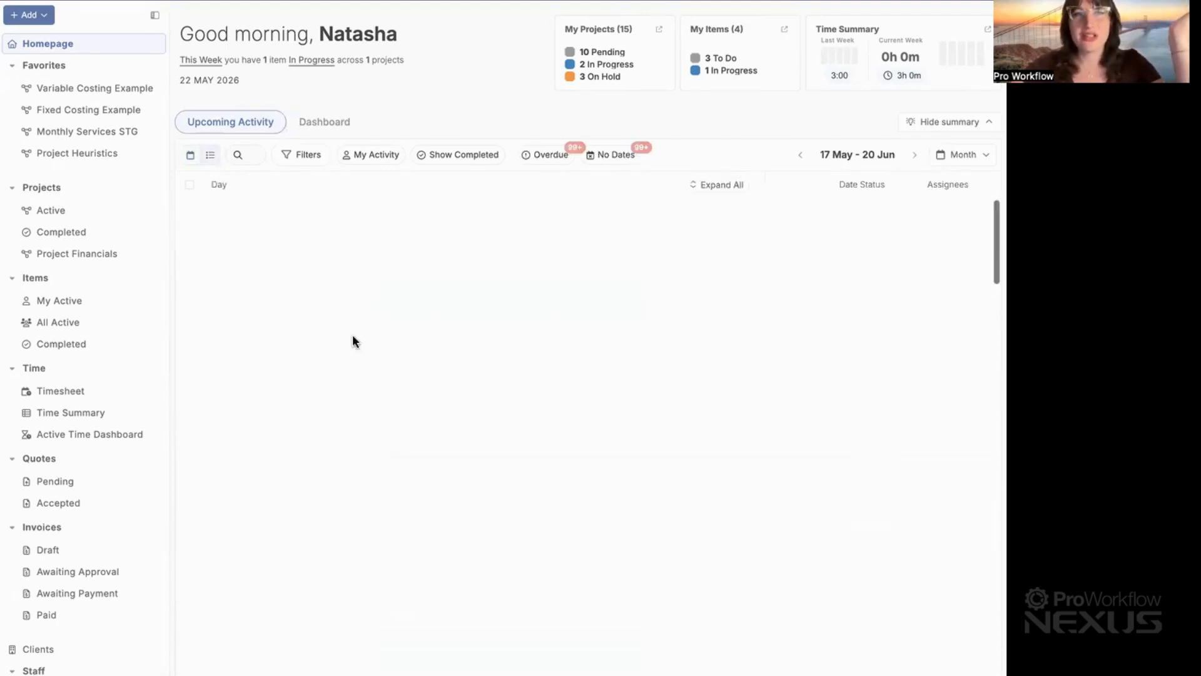
# - Return to the calendar layout and make the activities span across days, reviewing the bars over the weeks from 17 May
pyautogui.click(193, 164)
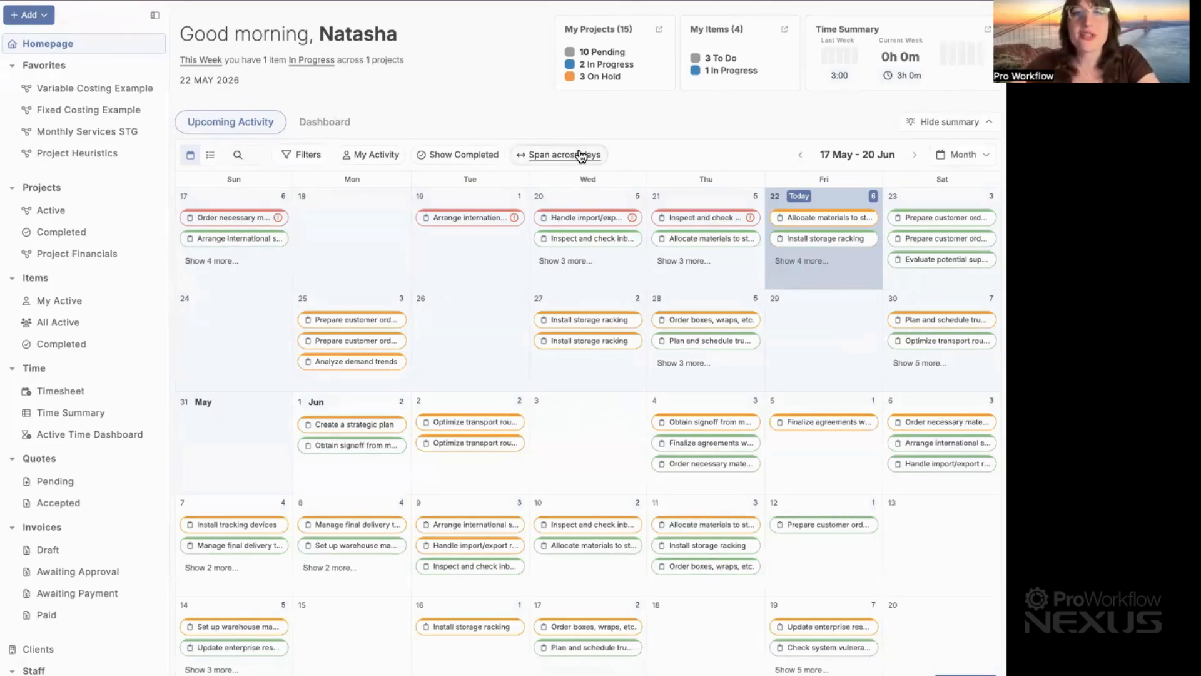
pyautogui.click(603, 155)
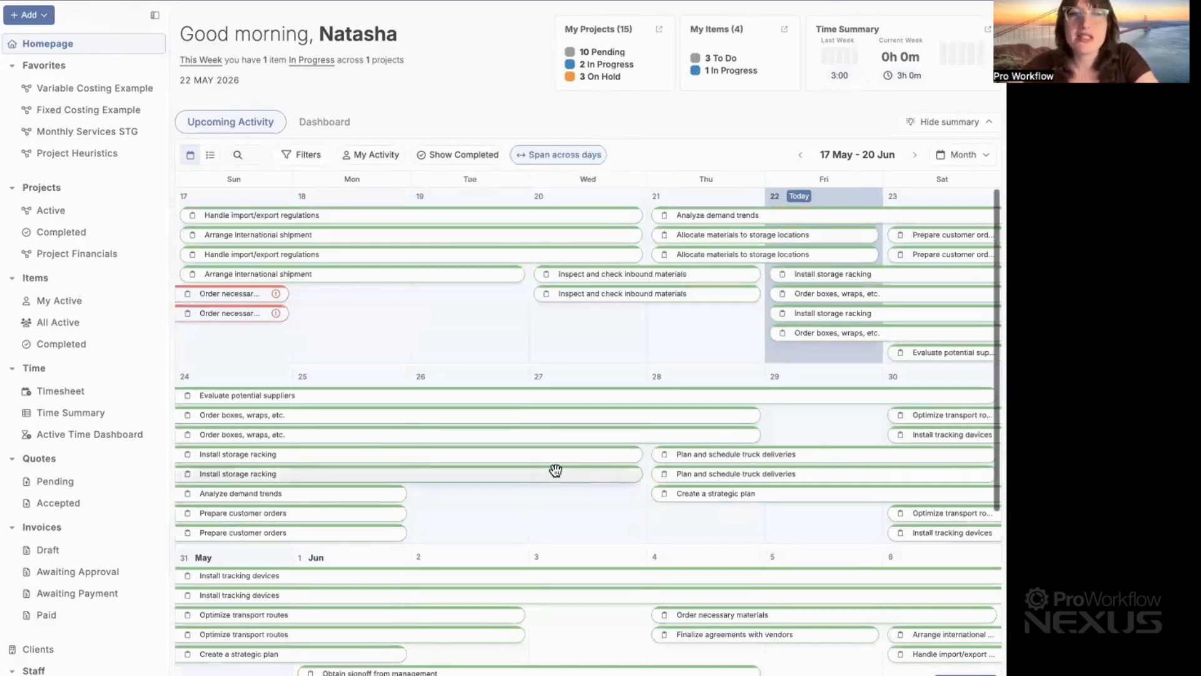
pyautogui.scroll(-1, 555, 469)
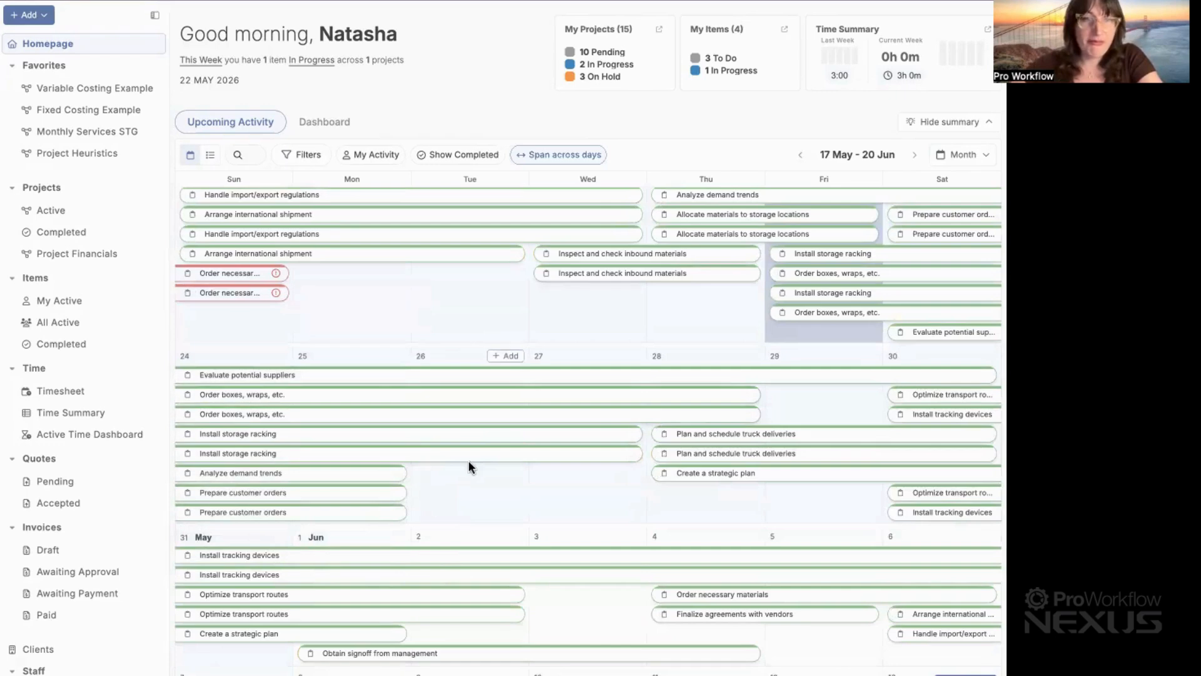
pyautogui.moveTo(467, 458)
pyautogui.scroll(-2, 515, 481)
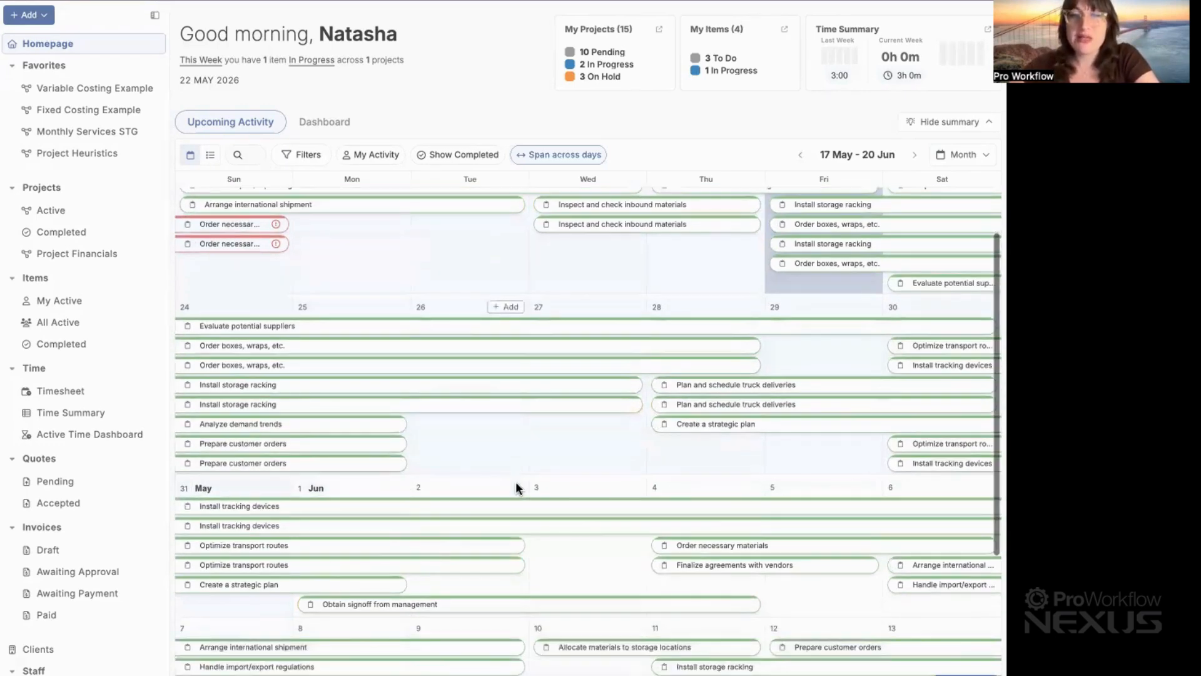
pyautogui.scroll(-5, 579, 538)
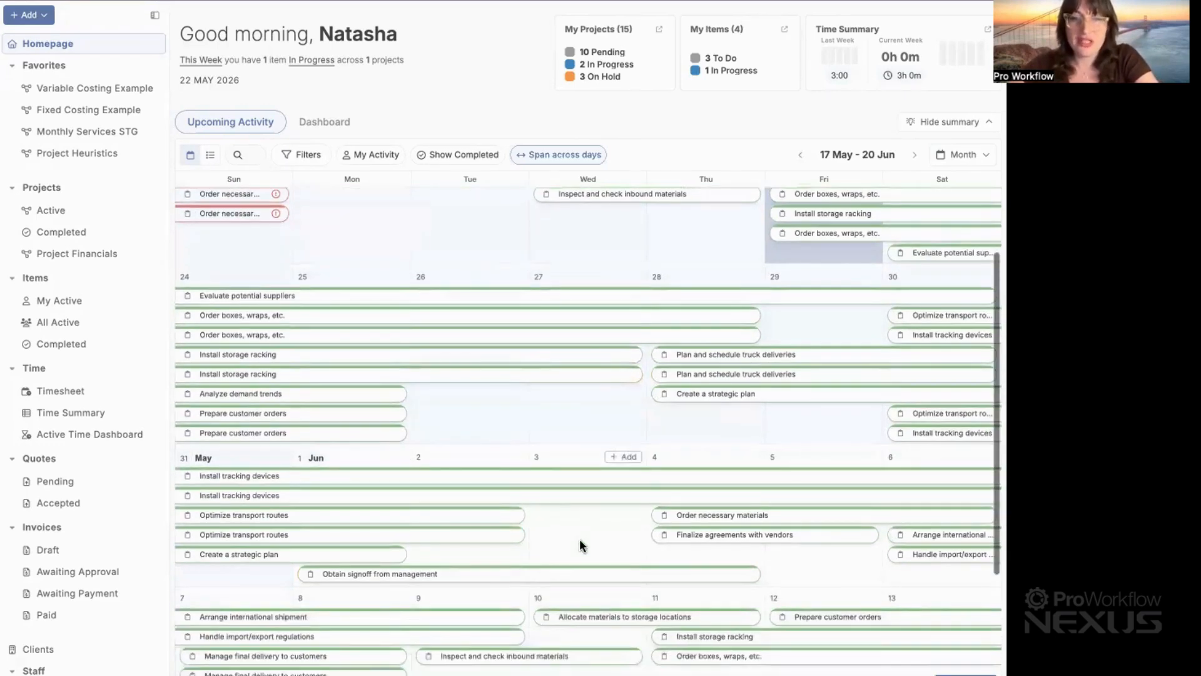
pyautogui.scroll(7, 585, 411)
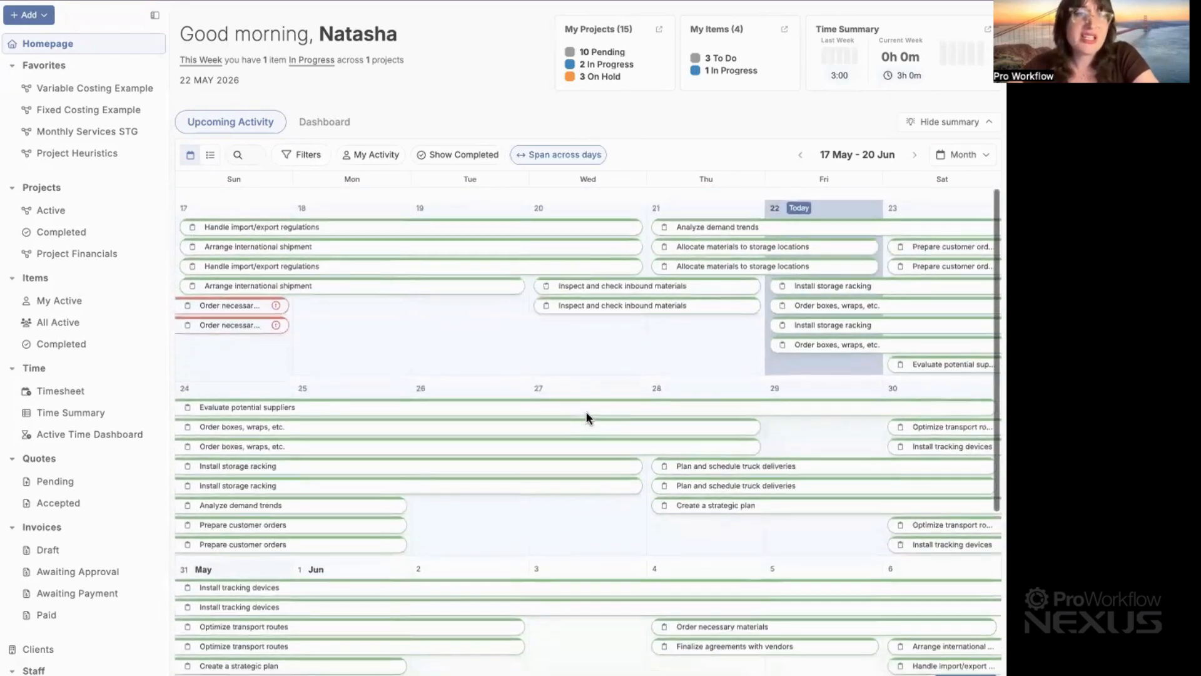
# - Set the activity calendar's range to Week
pyautogui.moveTo(582, 296)
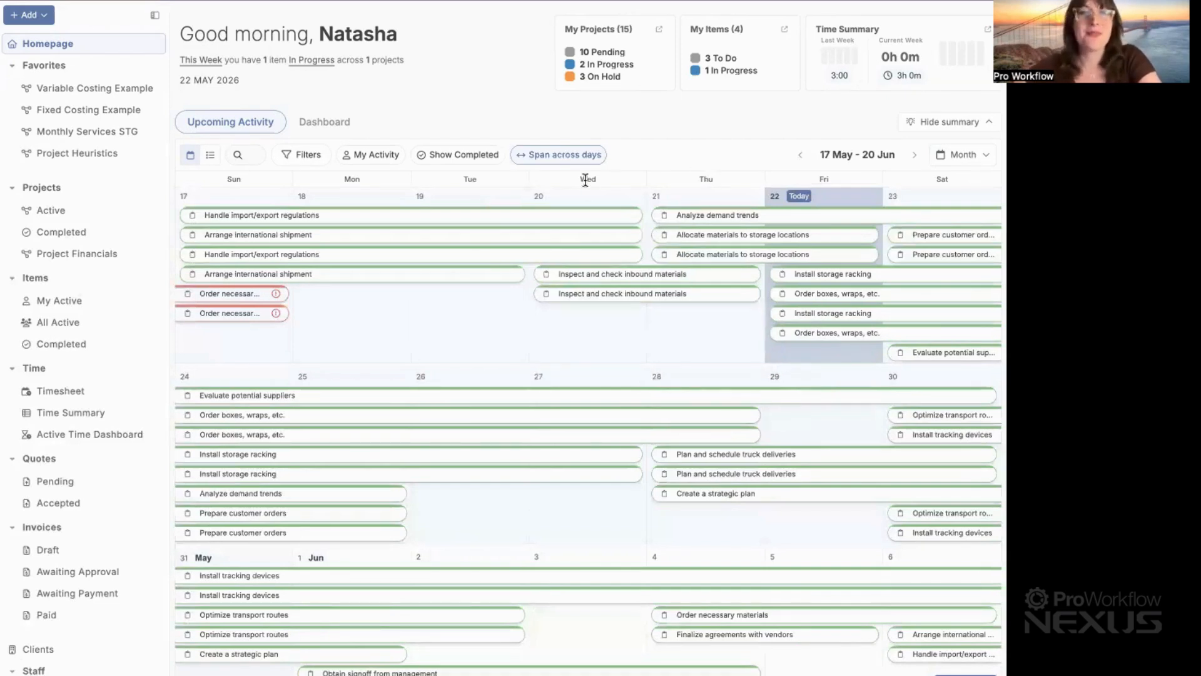
pyautogui.click(958, 166)
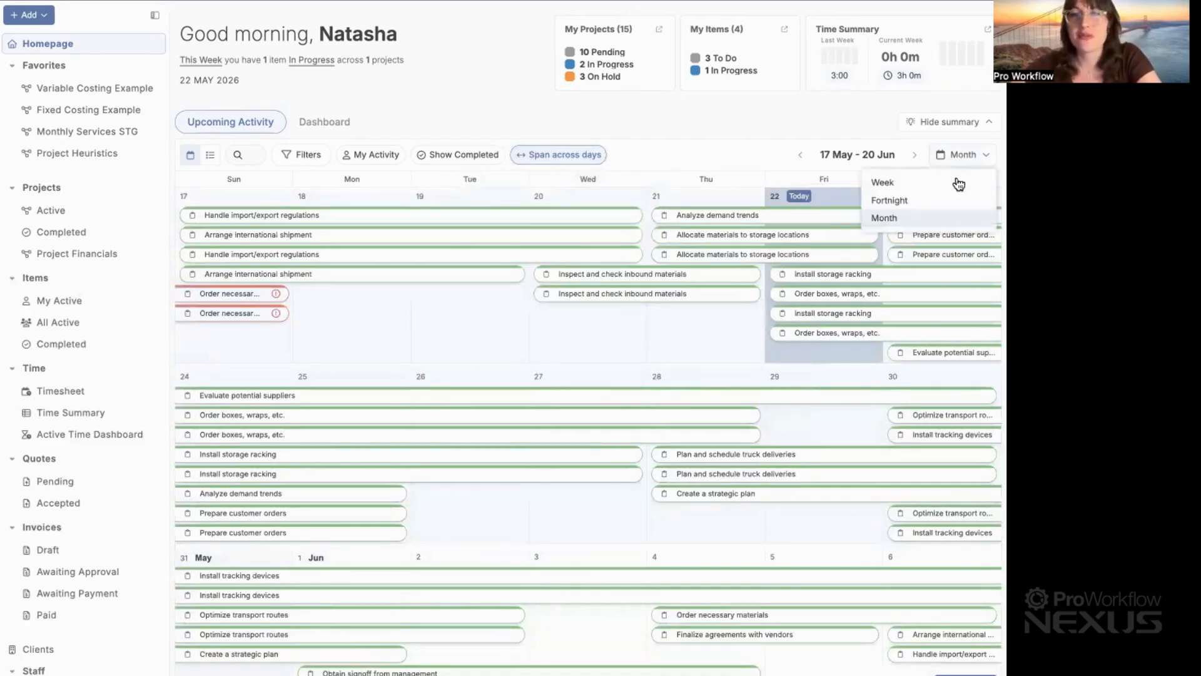
pyautogui.click(920, 180)
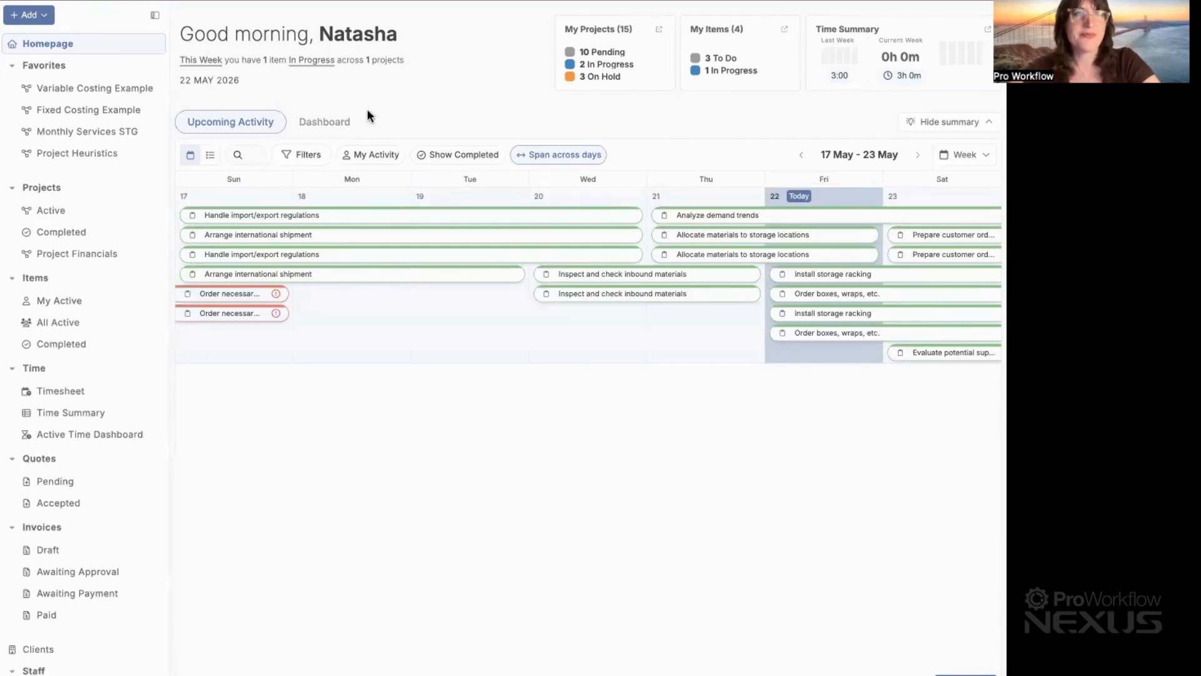
# - Look at the Dashboard and return to Upcoming Activity, hiding the homepage summary and showing it again
pyautogui.click(328, 122)
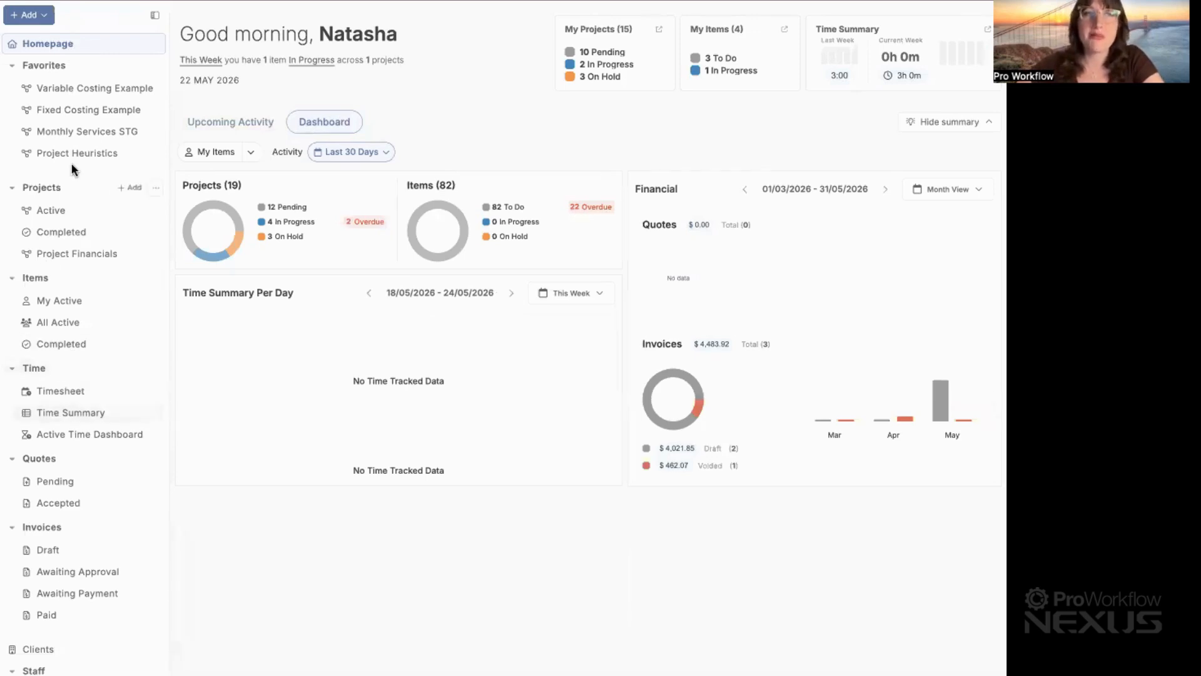
pyautogui.click(224, 126)
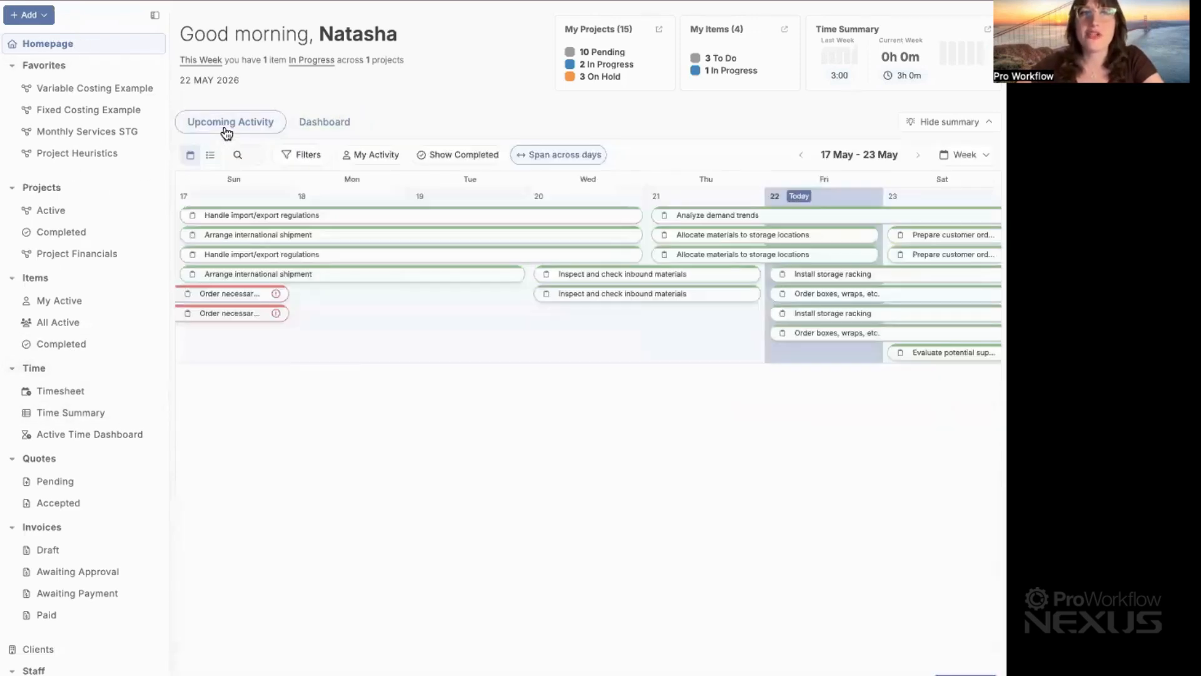
pyautogui.click(964, 121)
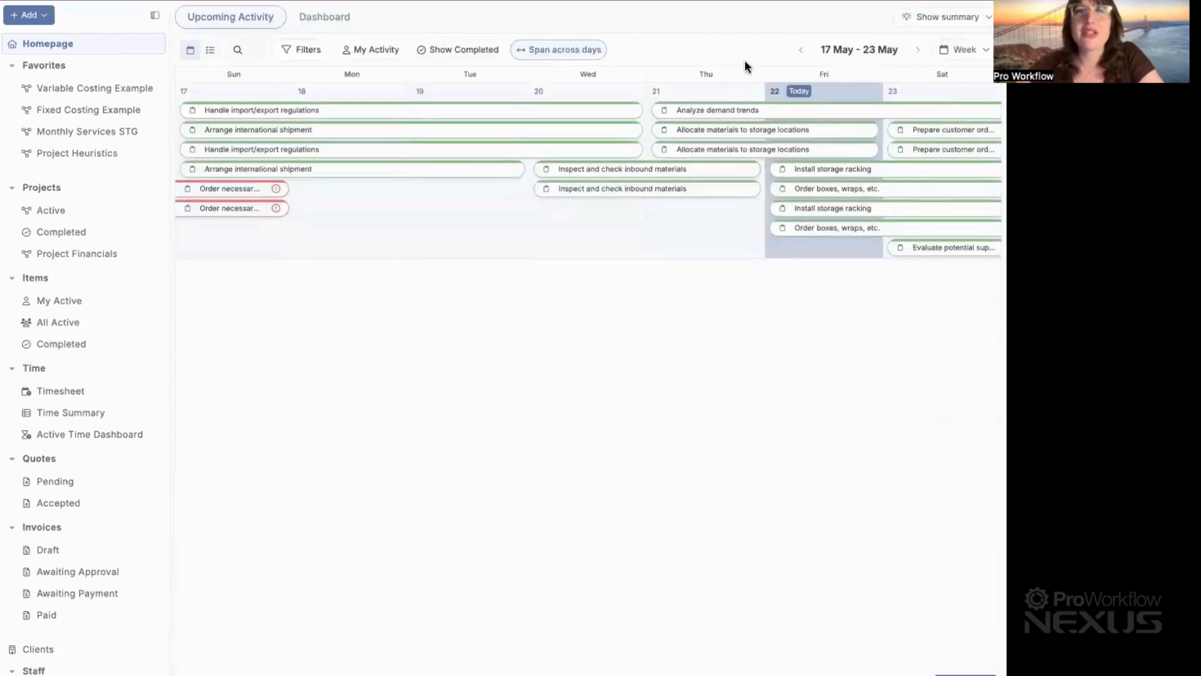
pyautogui.click(959, 20)
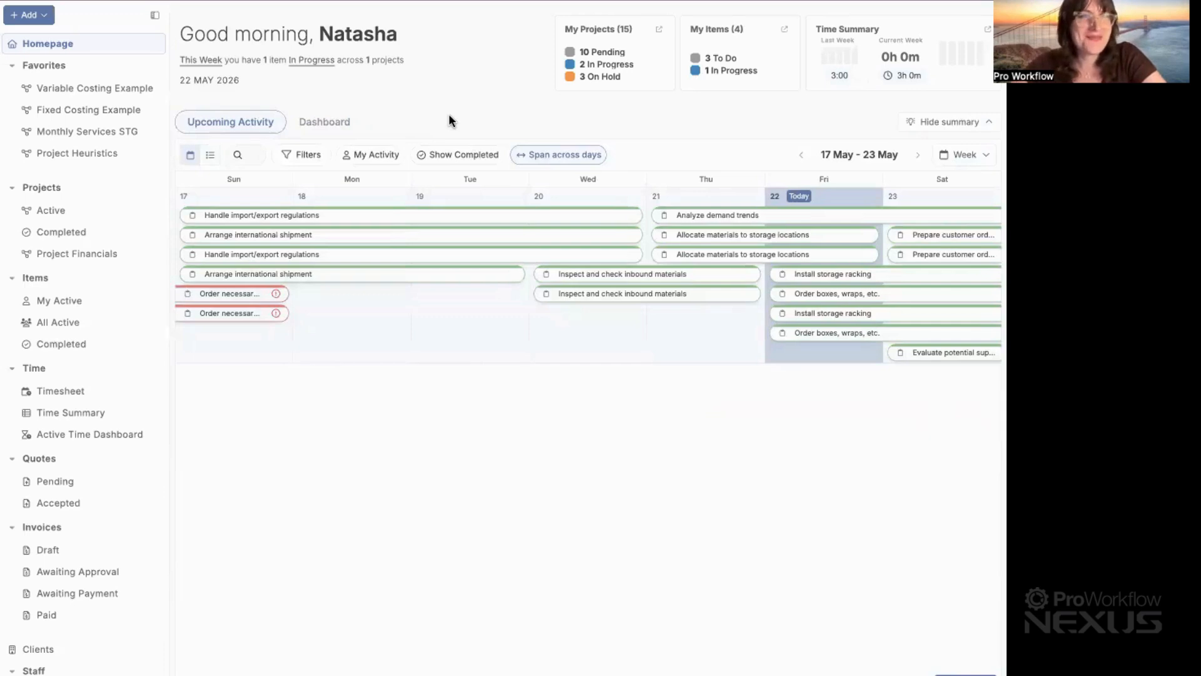
# - Open the active projects list and look through its Assigned To and Dates filter options, closing them without applying any
pyautogui.click(50, 211)
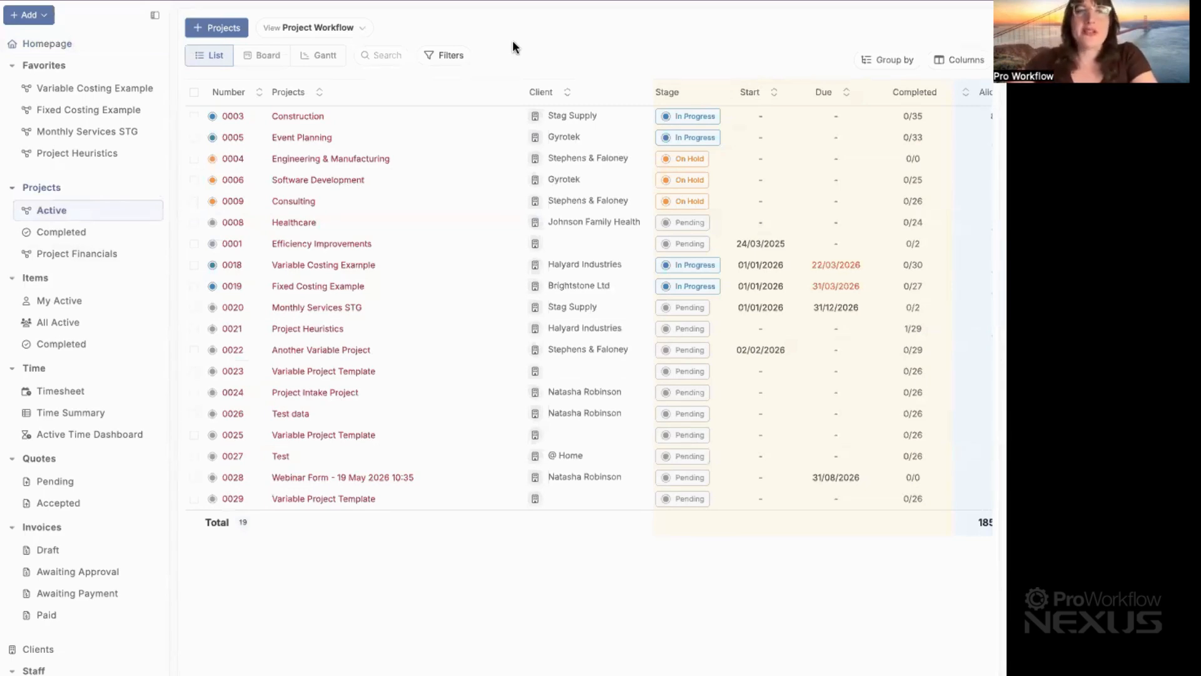
pyautogui.click(462, 54)
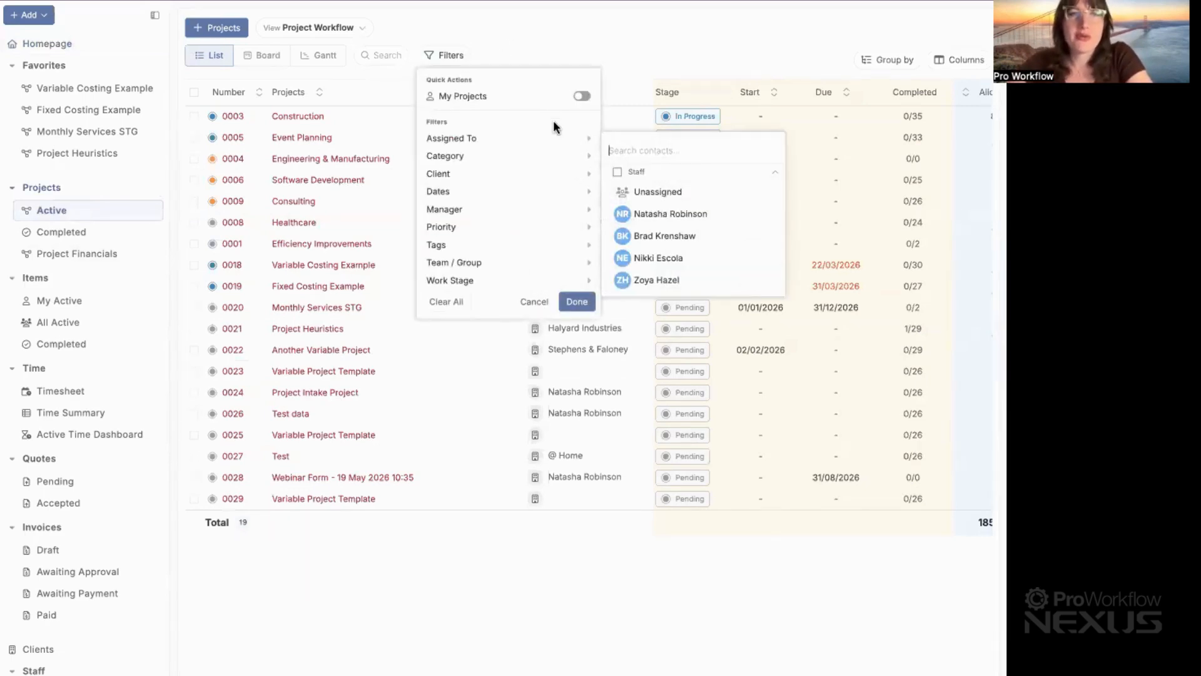
pyautogui.moveTo(477, 192)
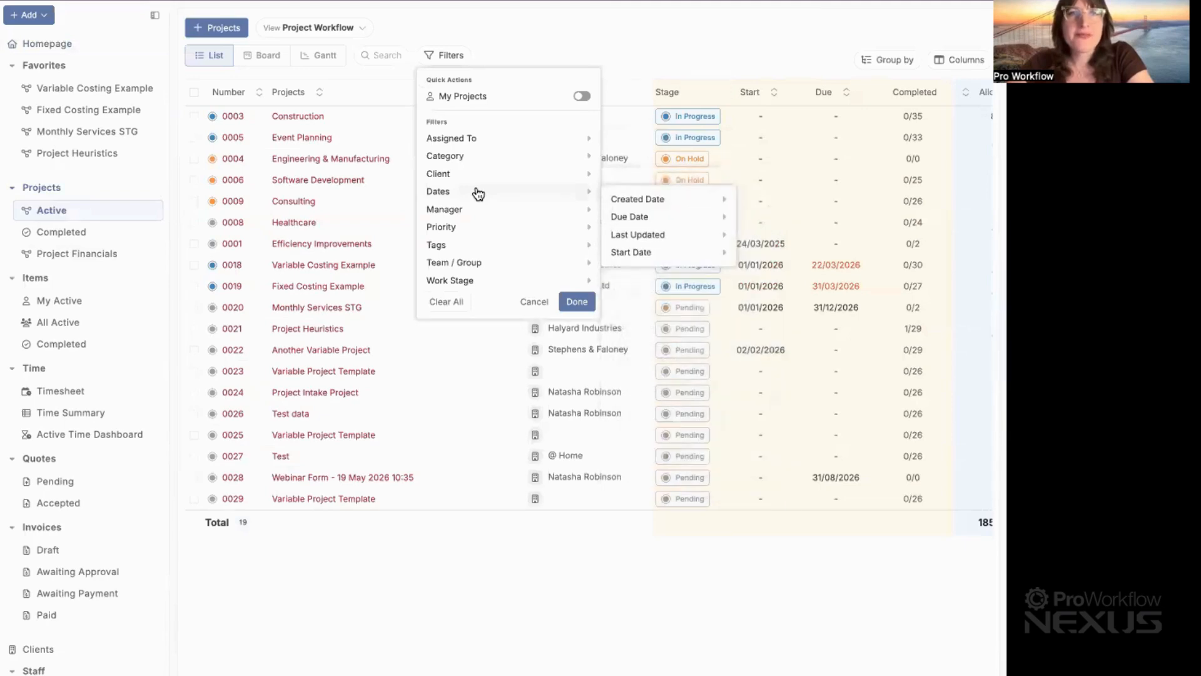
pyautogui.click(584, 19)
# - Examine the column groups that can be shown in the projects list, leaving the column selection as it is
pyautogui.click(956, 58)
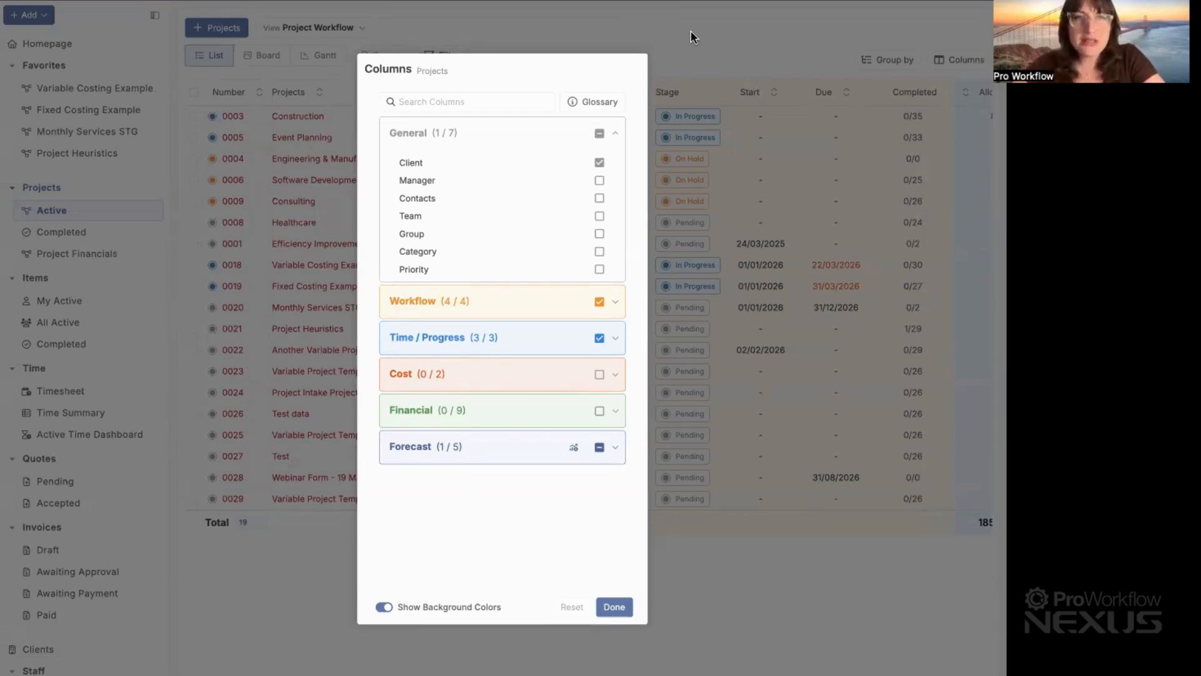
pyautogui.click(433, 30)
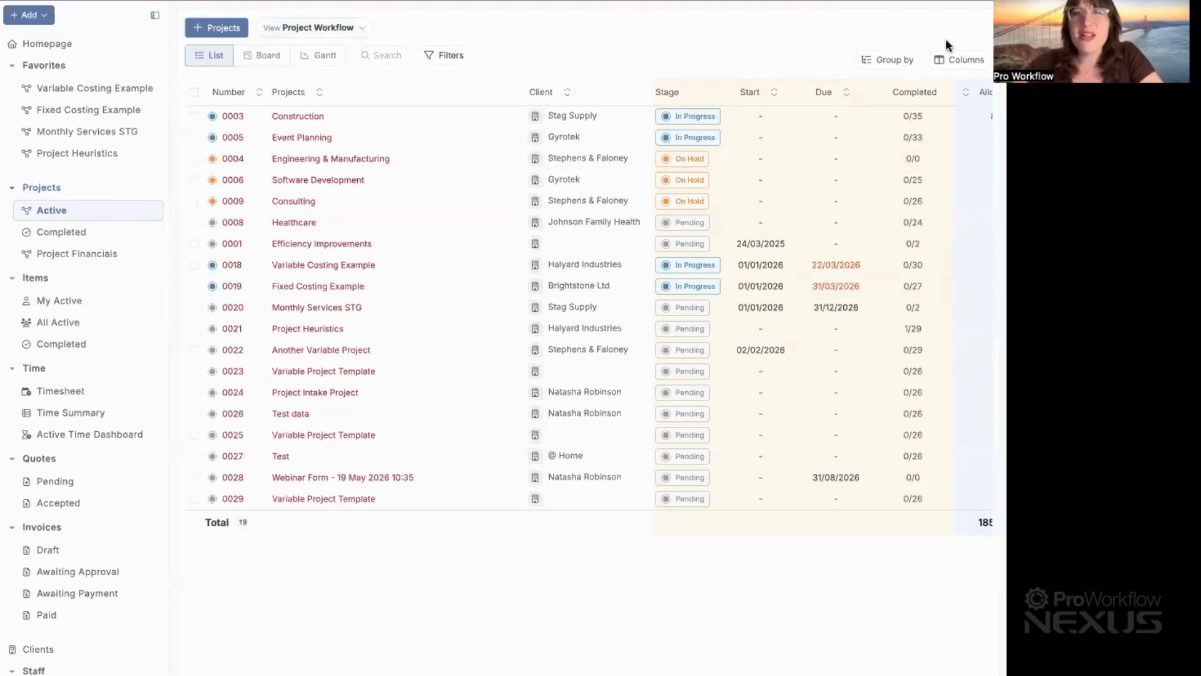
pyautogui.click(964, 59)
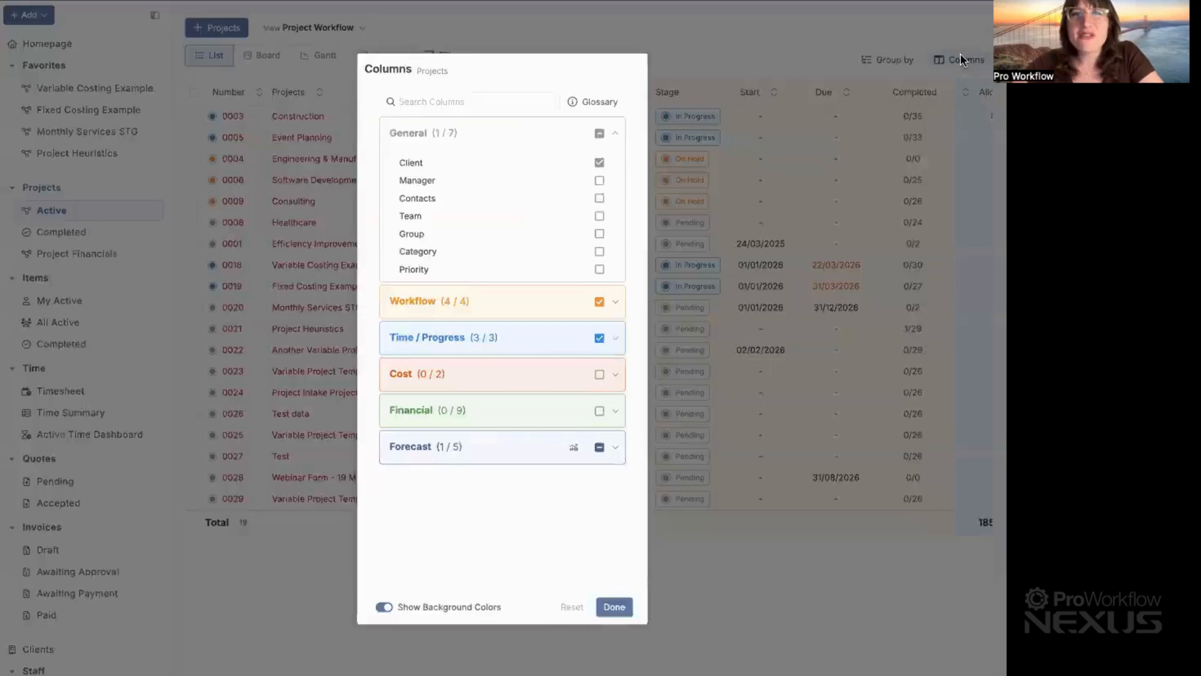
pyautogui.click(752, 47)
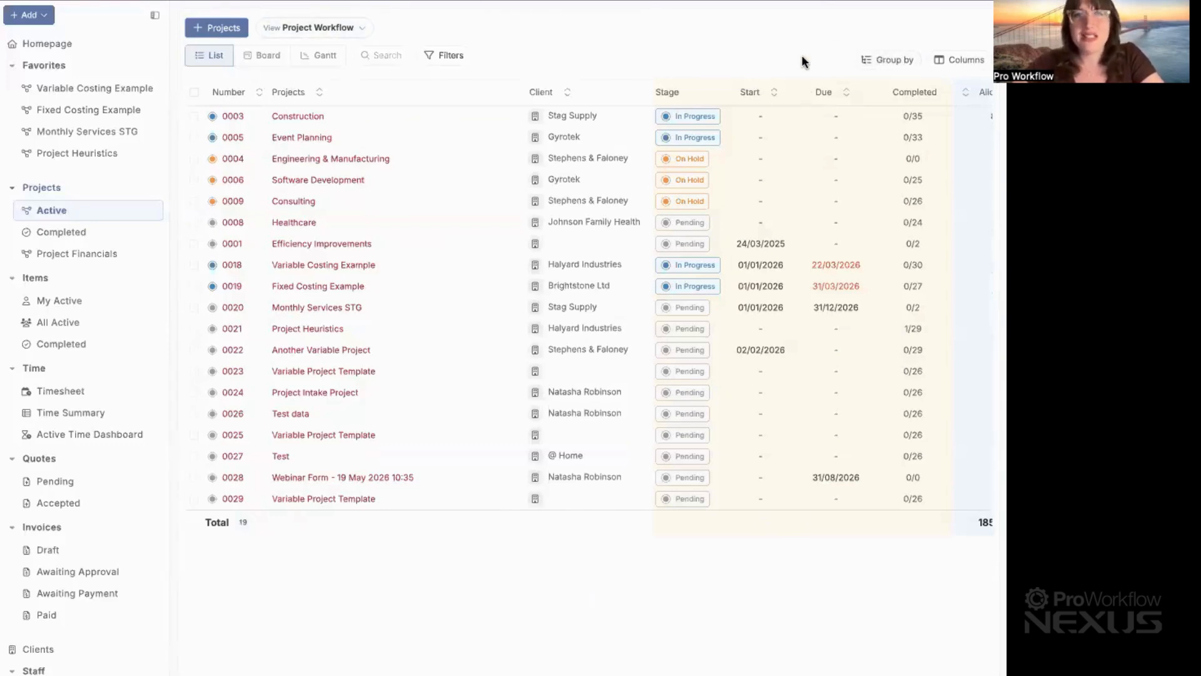
pyautogui.click(960, 60)
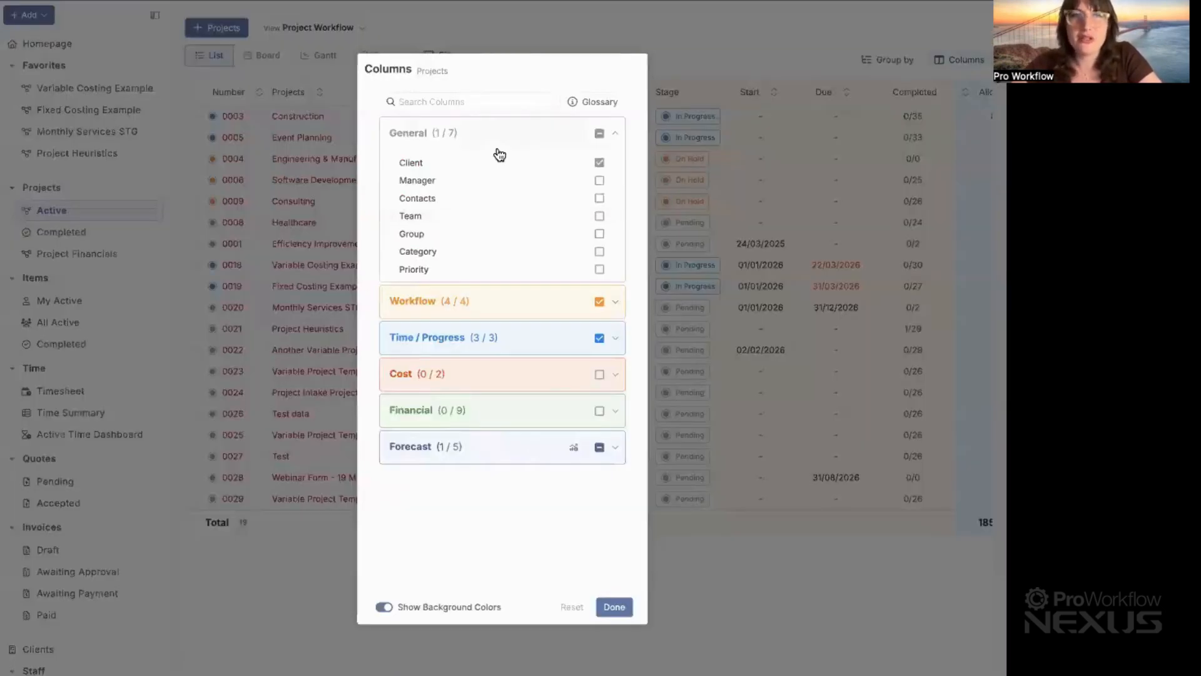
pyautogui.click(662, 39)
# - Look over the project filter options and the list of saved public views, closing both without choosing anything
pyautogui.click(451, 53)
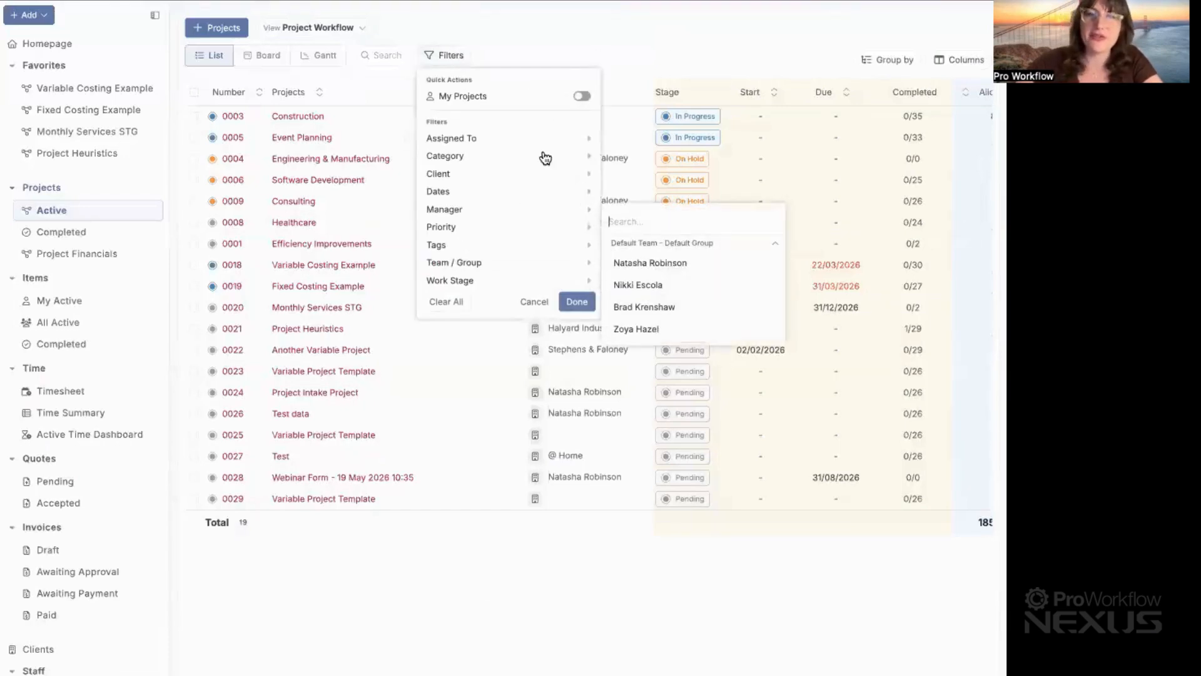
pyautogui.click(586, 39)
pyautogui.click(366, 28)
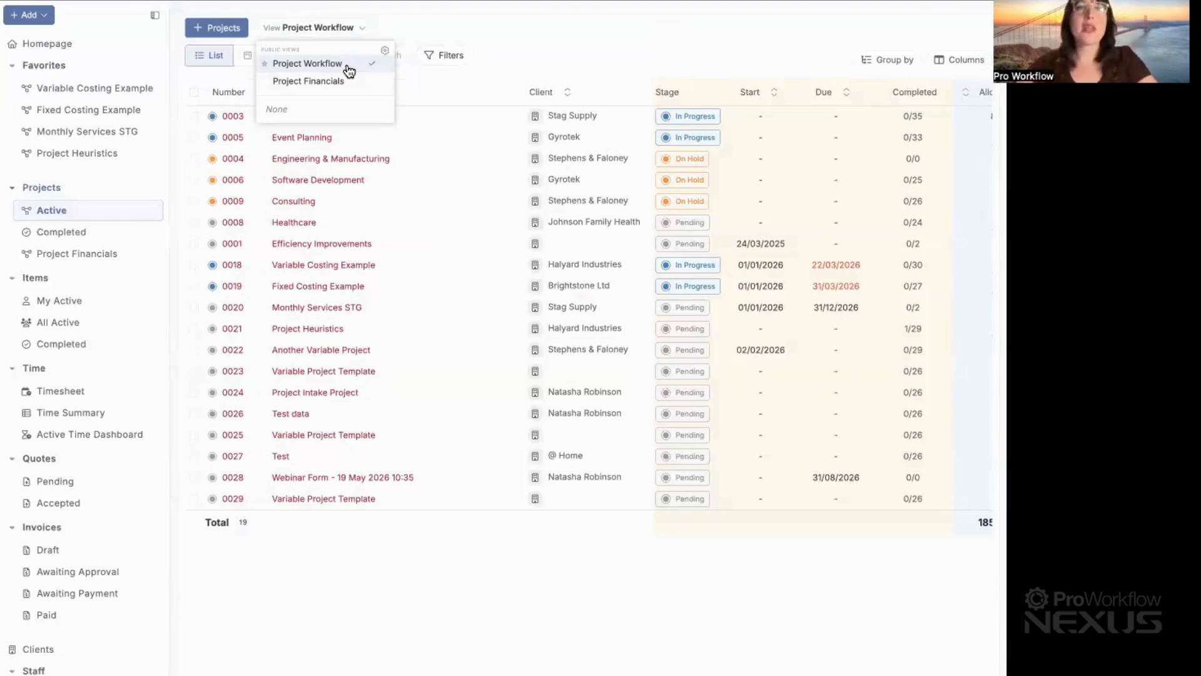
pyautogui.click(491, 18)
# - Filter the active projects to those assigned to the signed-in staff member with Medium priority
pyautogui.click(445, 54)
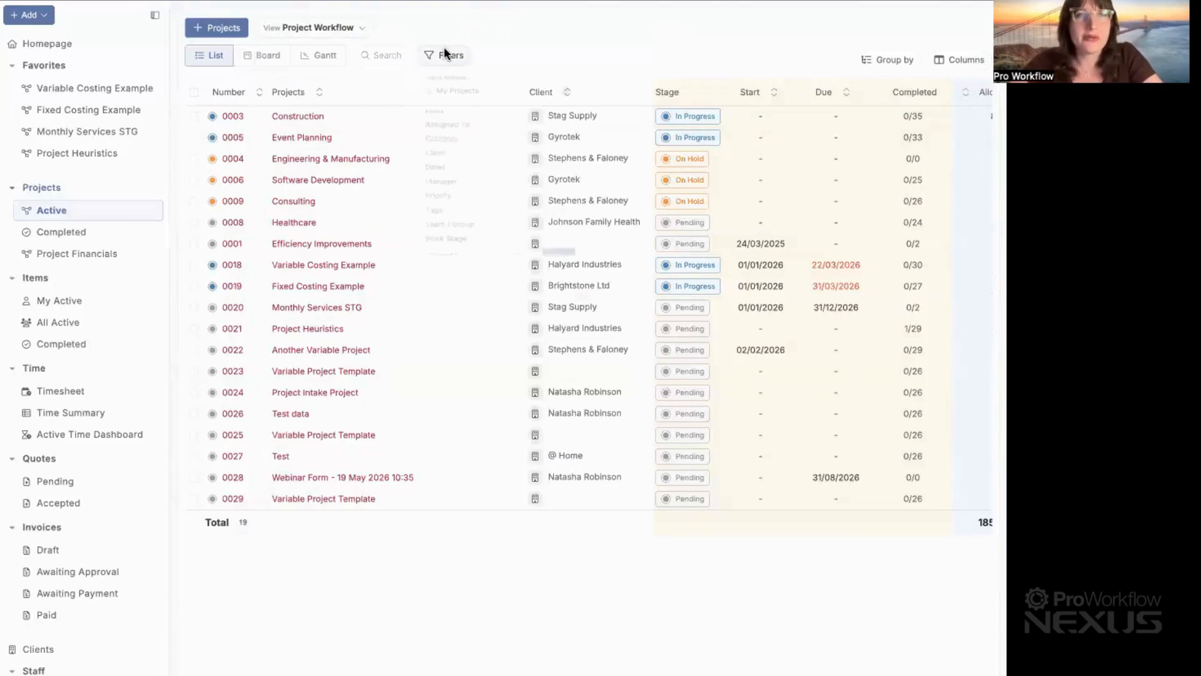
pyautogui.moveTo(523, 165)
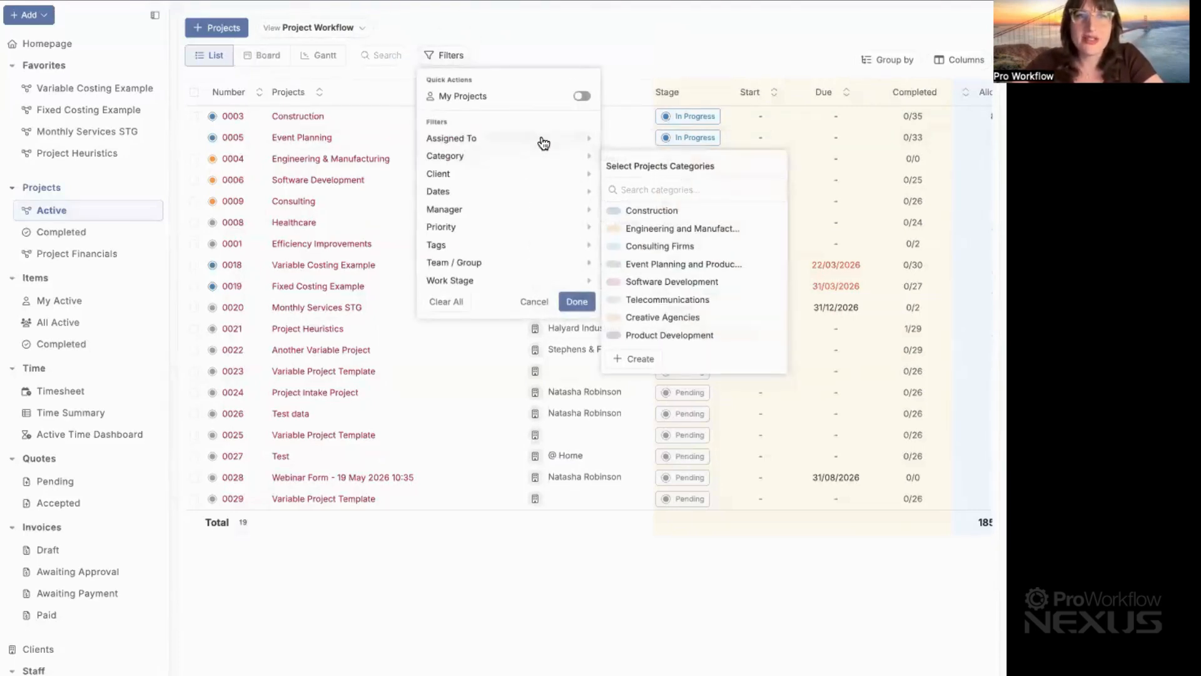
pyautogui.moveTo(546, 143)
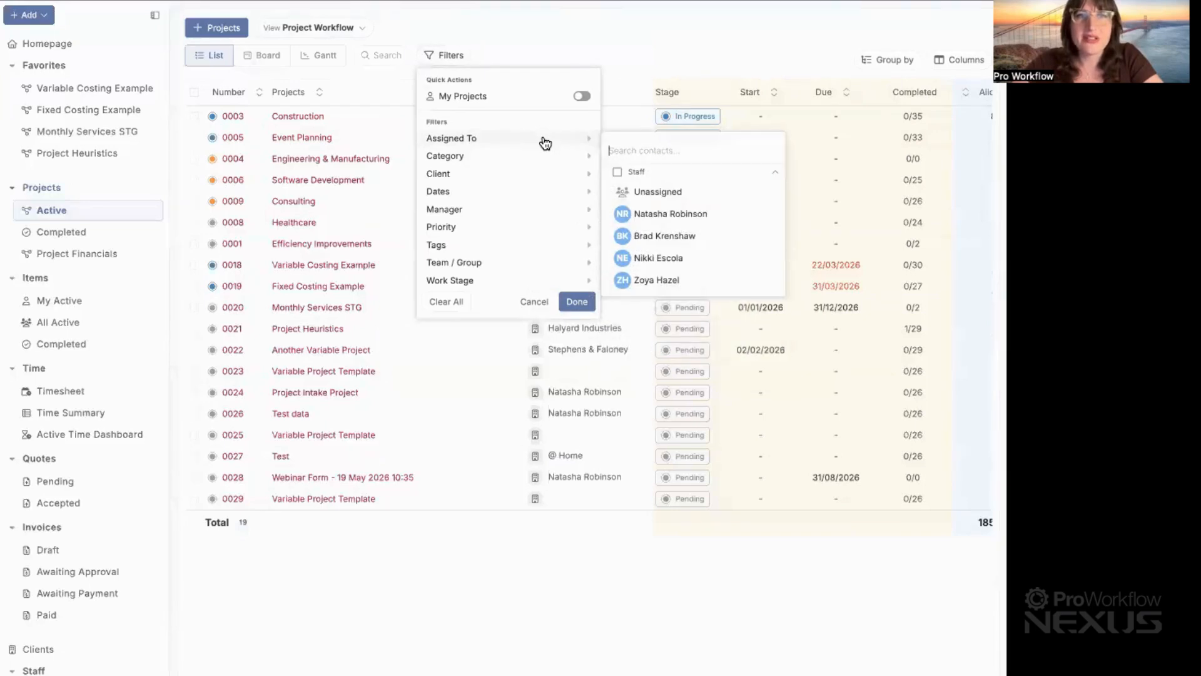
pyautogui.click(660, 216)
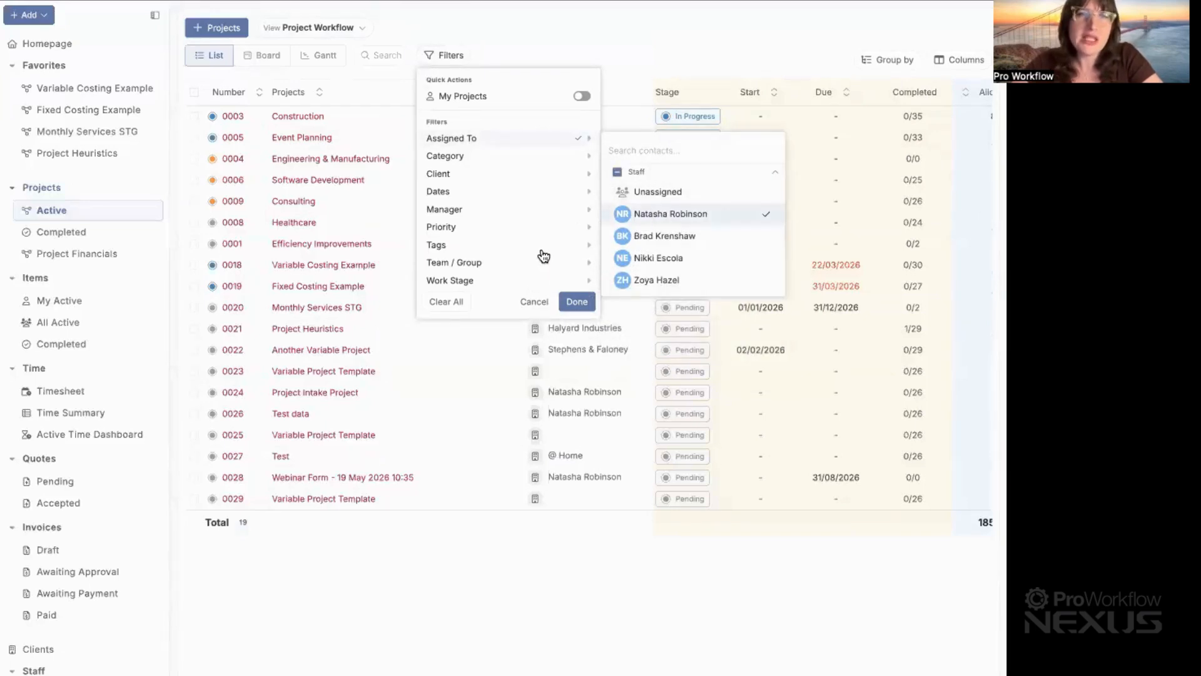
pyautogui.moveTo(564, 229)
pyautogui.click(611, 272)
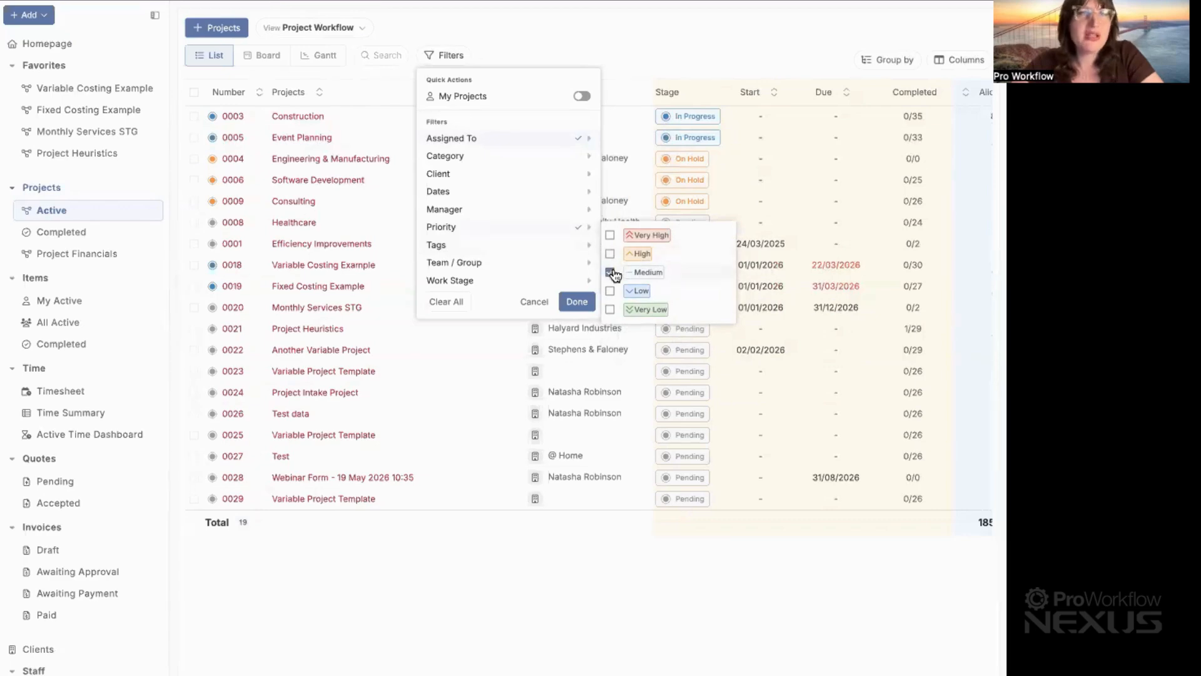
pyautogui.click(577, 301)
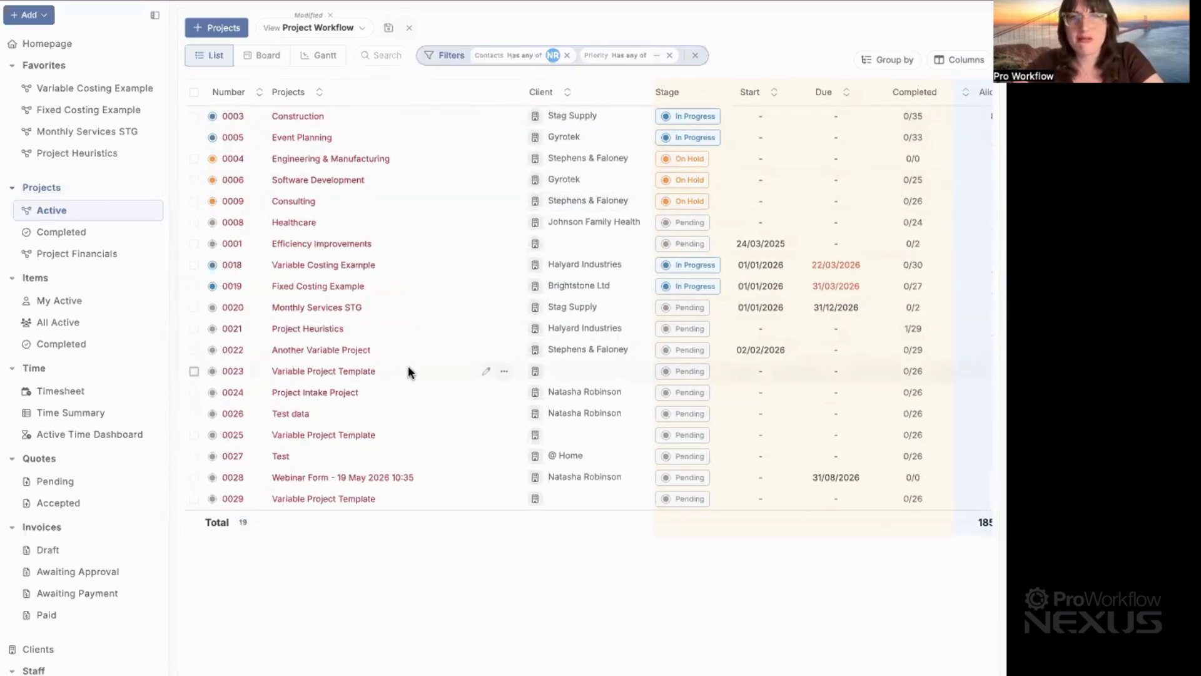
pyautogui.click(386, 34)
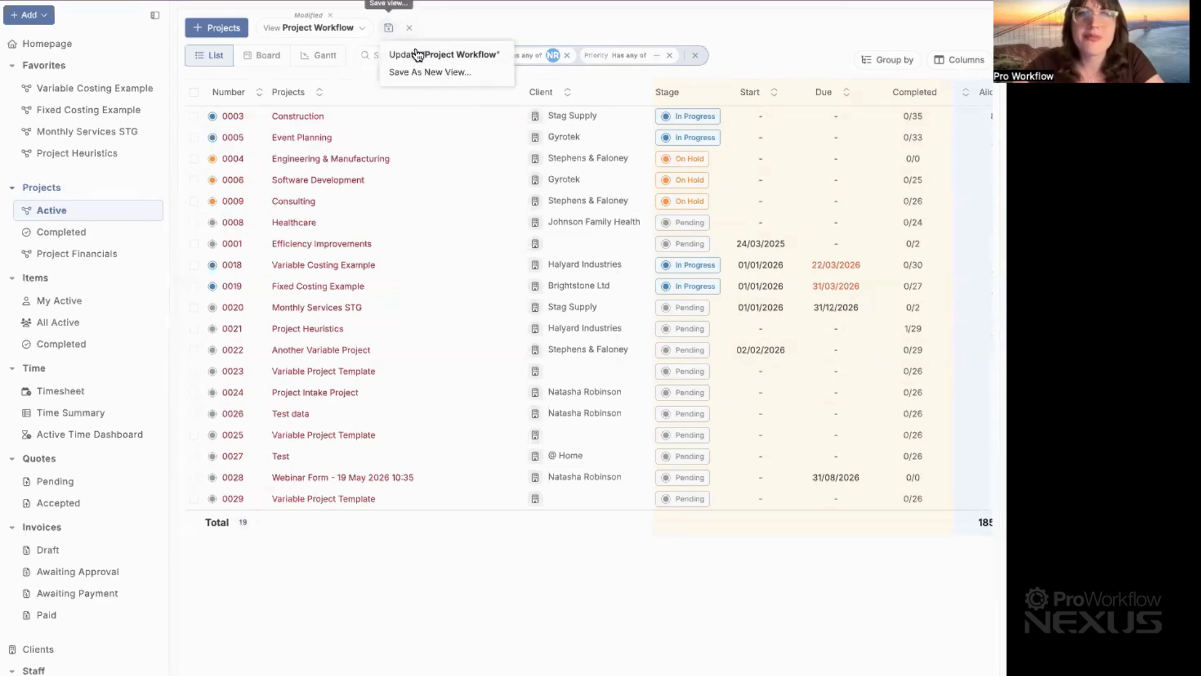
pyautogui.click(459, 73)
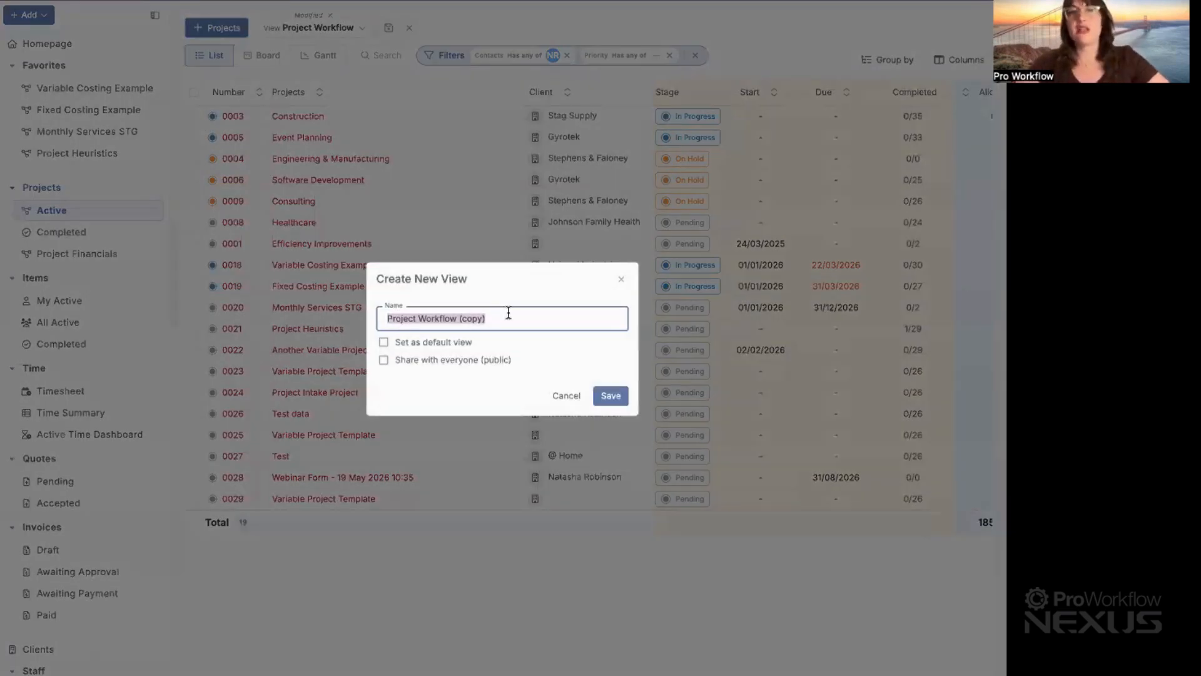
pyautogui.write('Mid Teir')
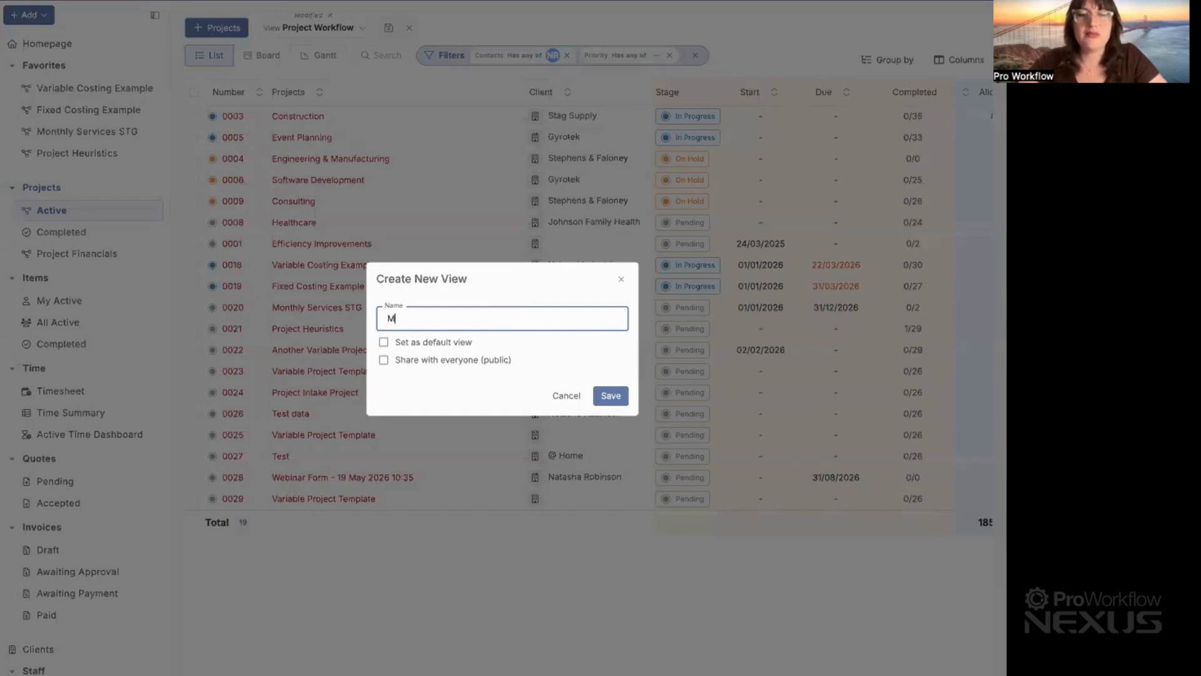
pyautogui.press('BackSpace')
pyautogui.press('BackSpace')
pyautogui.press('BackSpace')
pyautogui.press('BackSpace')
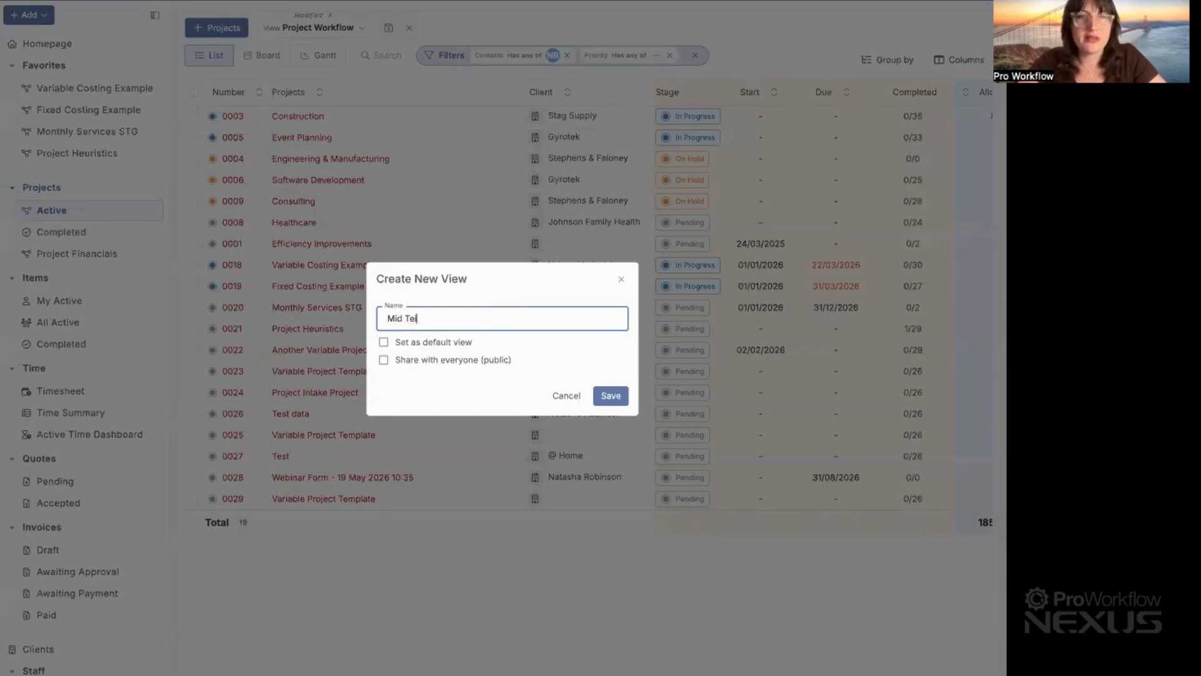
pyautogui.write('ier Priority')
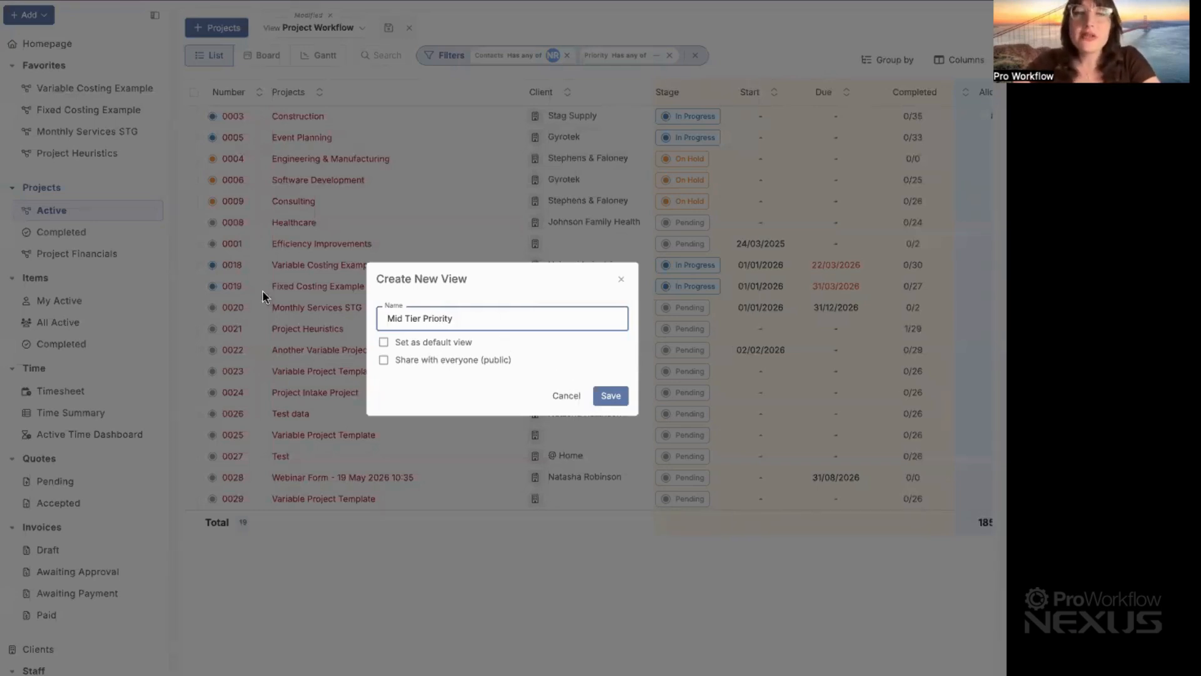
pyautogui.click(79, 219)
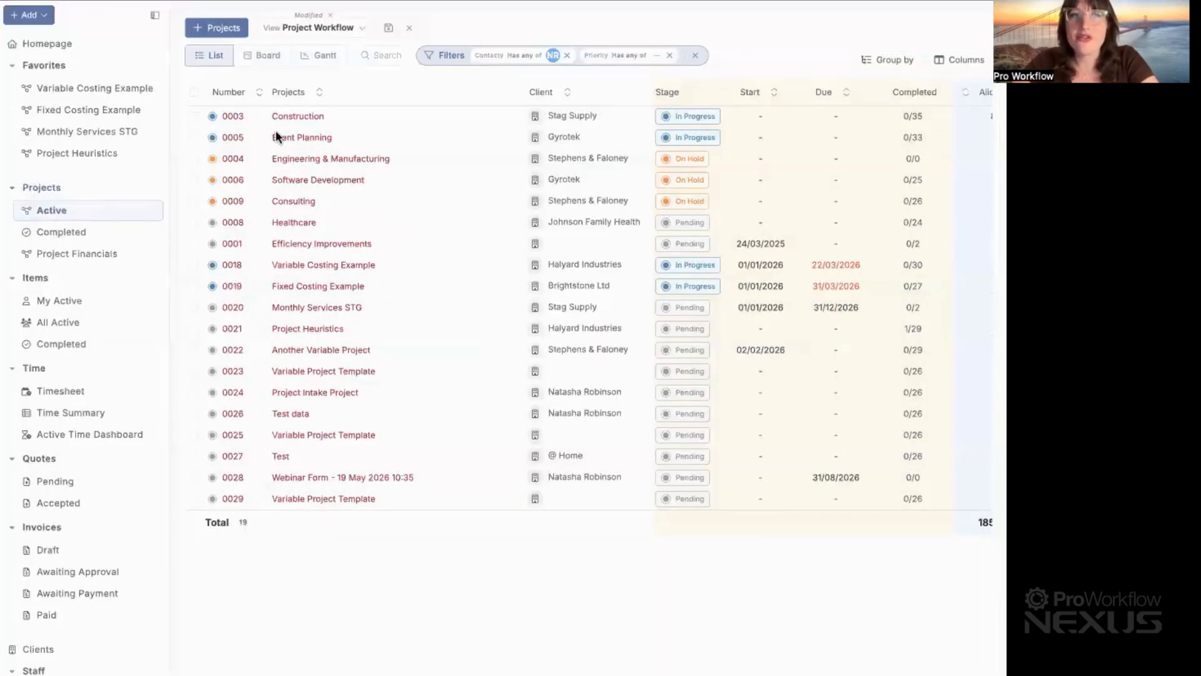
# - Save the filtered project list as a new private view named "Mid Tier Priority", not set as default
pyautogui.click(388, 28)
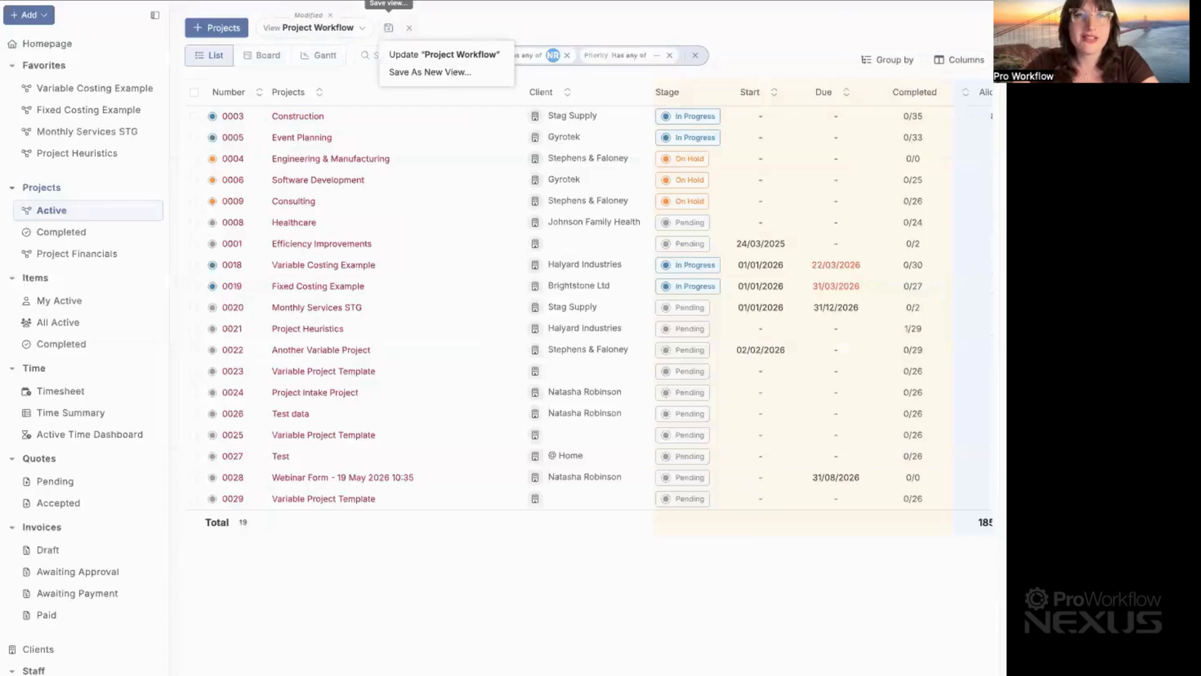
pyautogui.click(420, 73)
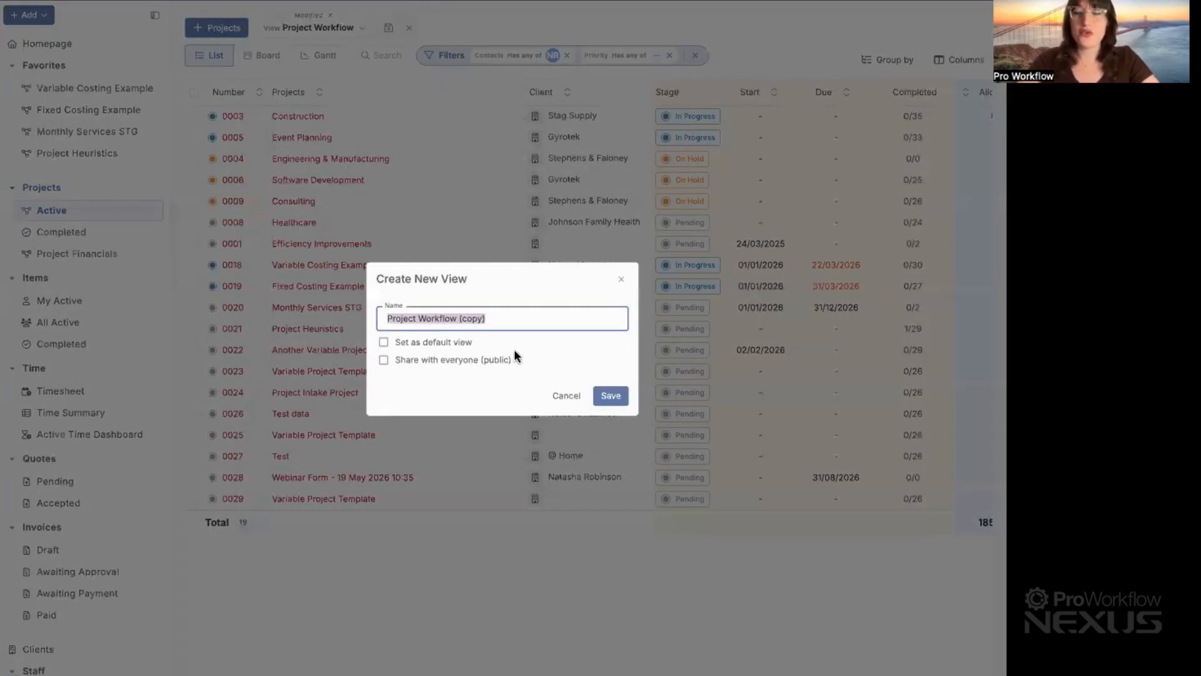
pyautogui.write('Mid Tier')
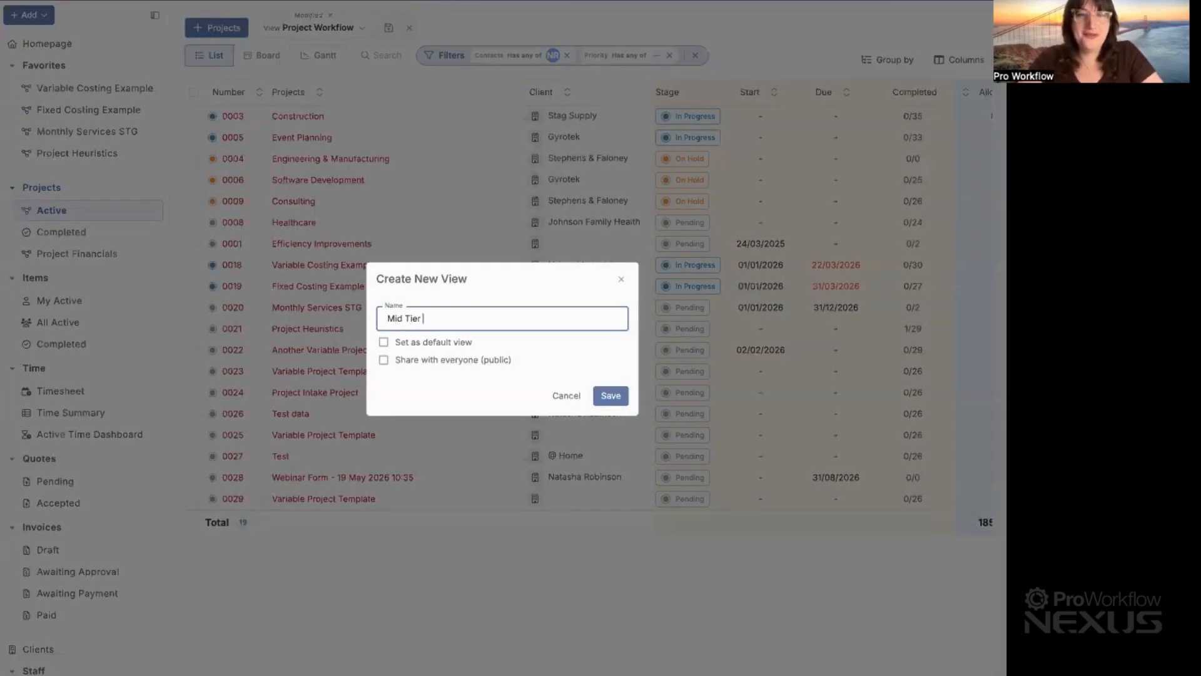
pyautogui.write(' Prio')
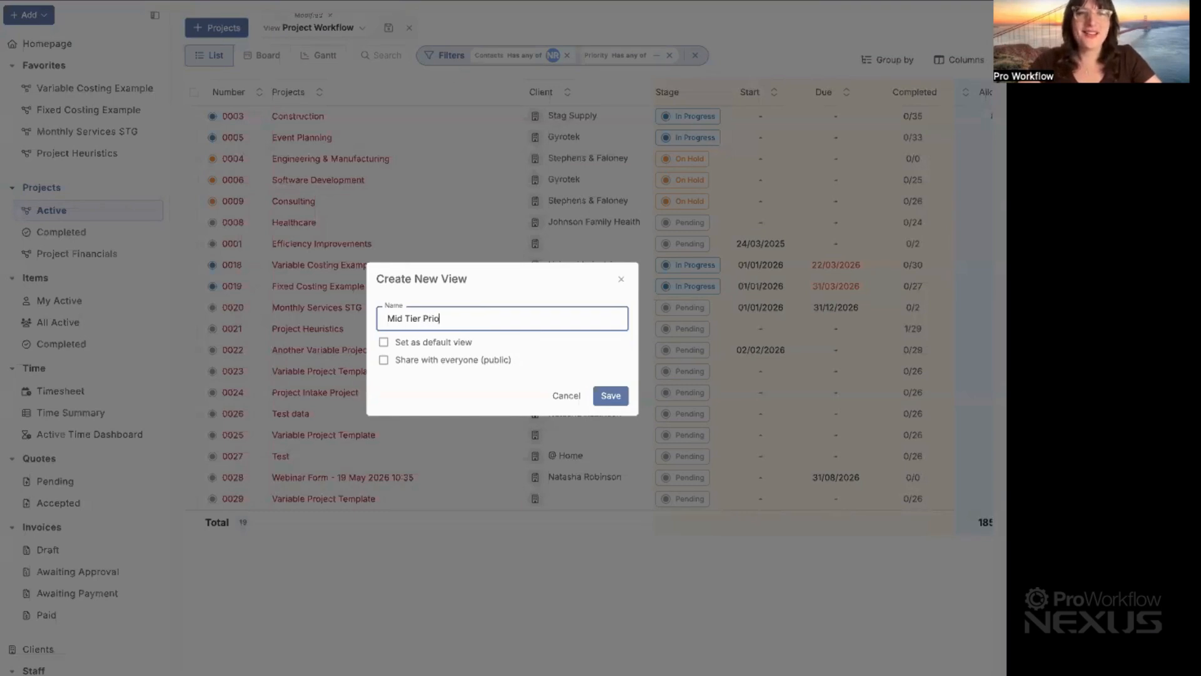
pyautogui.write('rity')
pyautogui.click(462, 369)
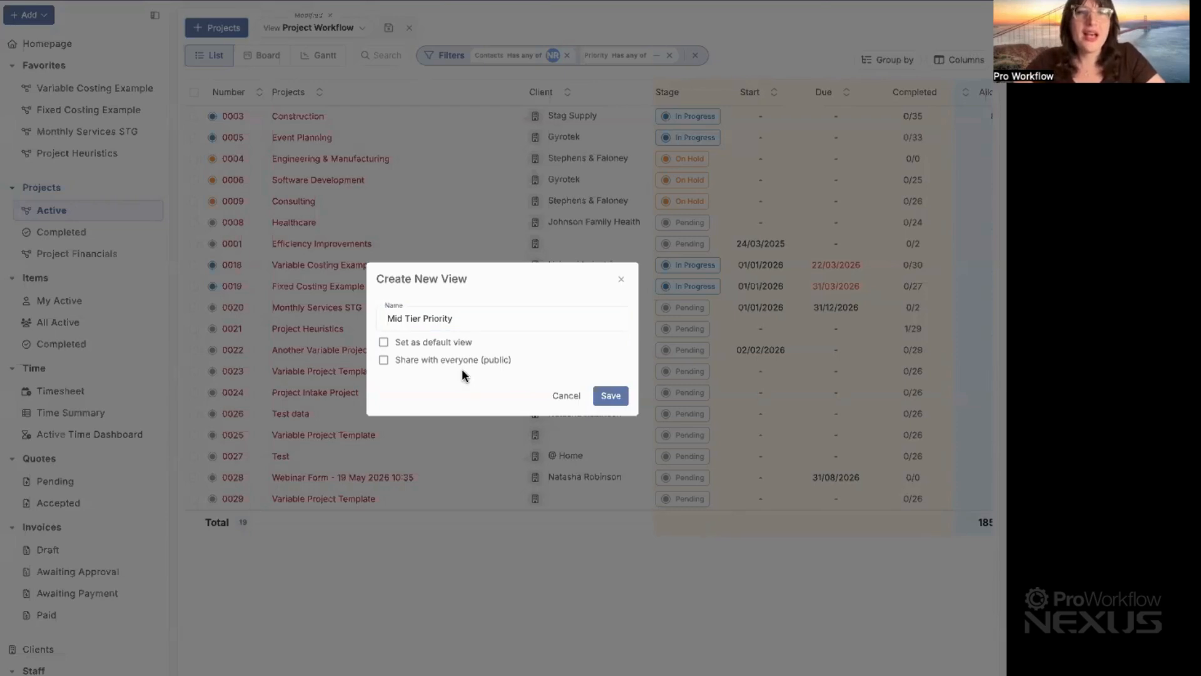
pyautogui.click(609, 396)
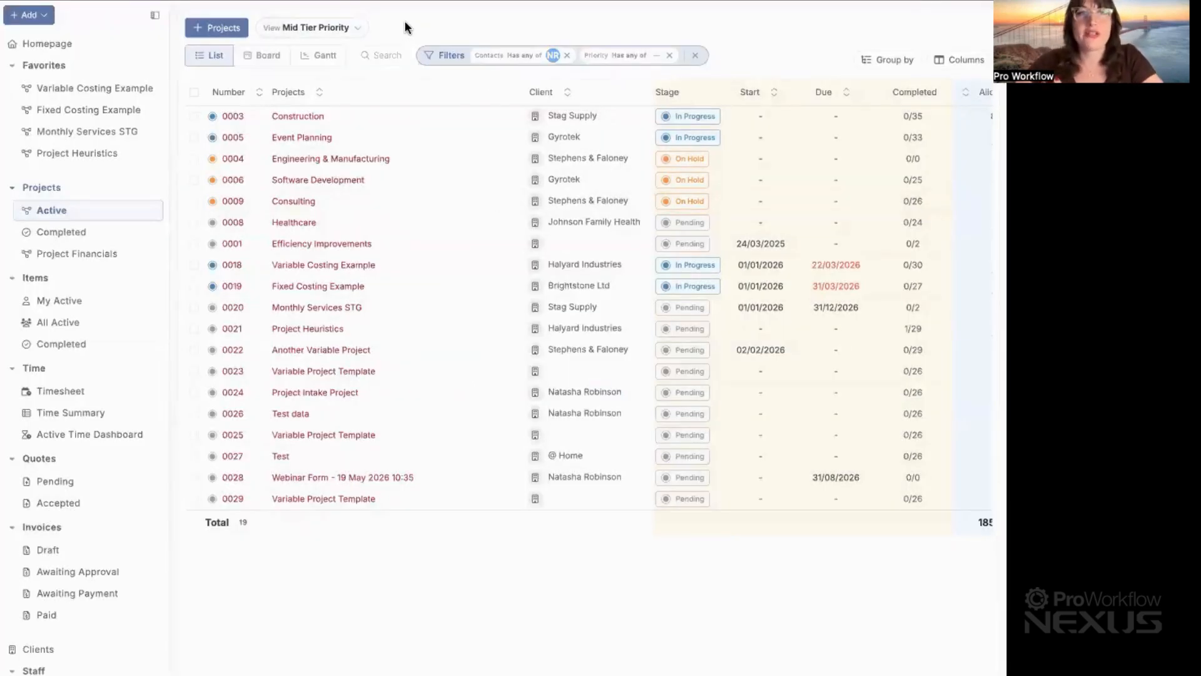
# - Add the private "Mid Tier Priority" project view to the side navigation menu through the view management settings
pyautogui.click(356, 28)
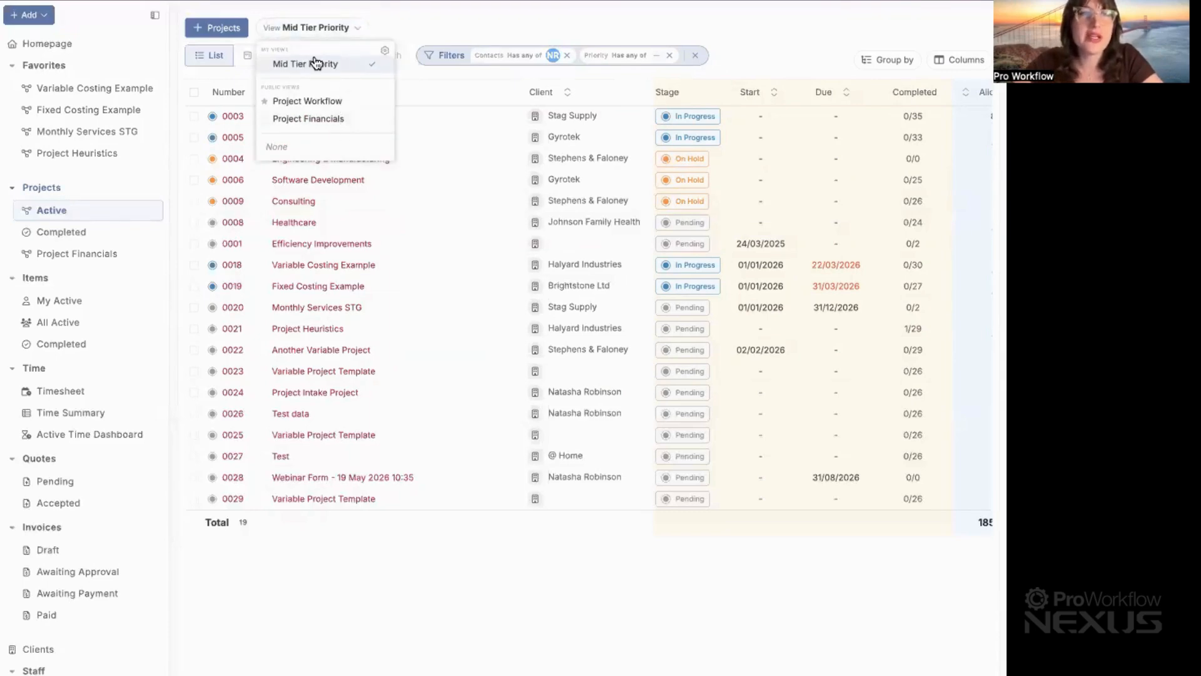
pyautogui.click(449, 13)
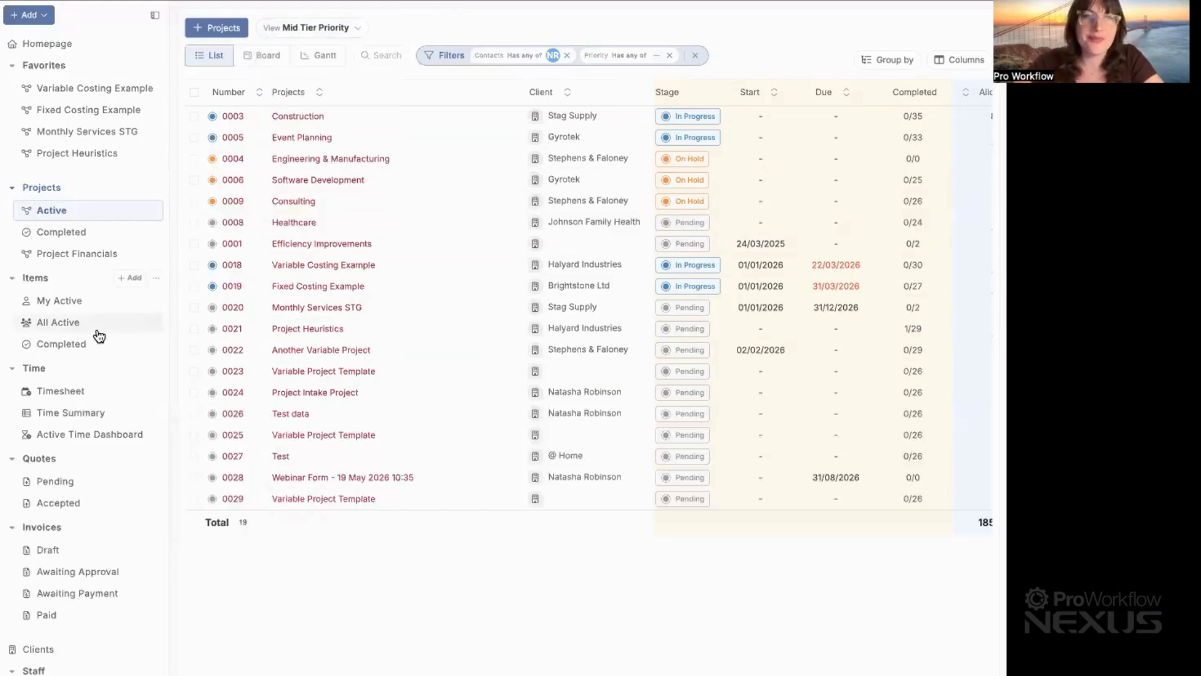
pyautogui.click(350, 27)
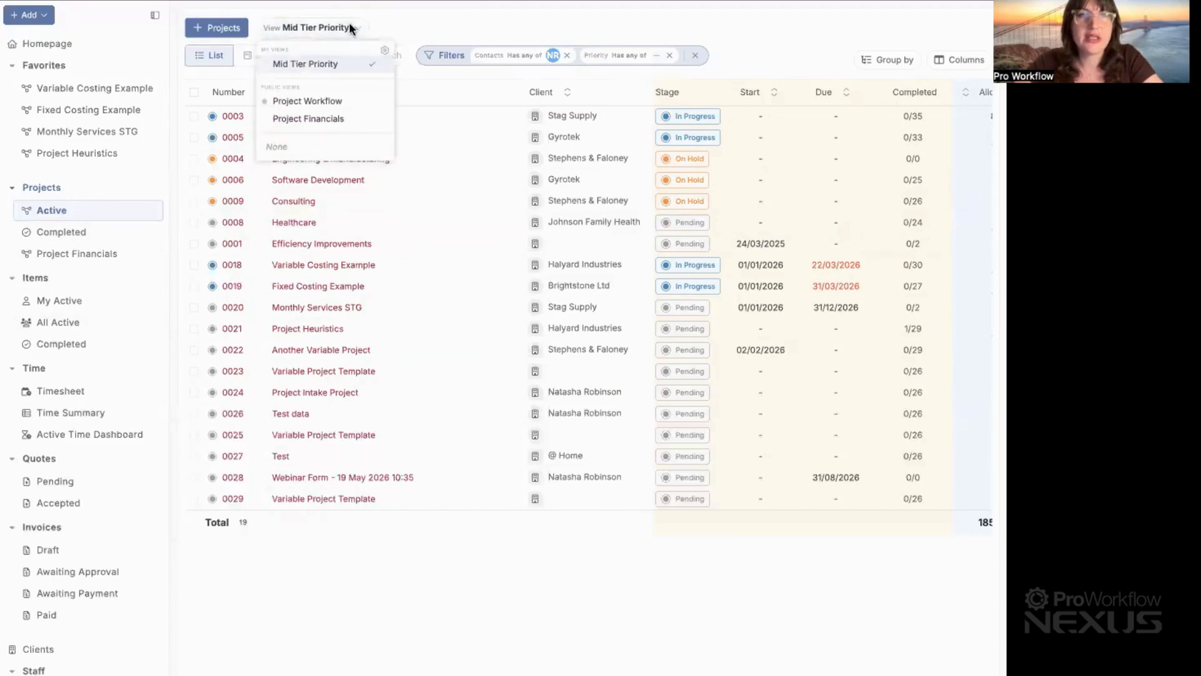
pyautogui.click(385, 52)
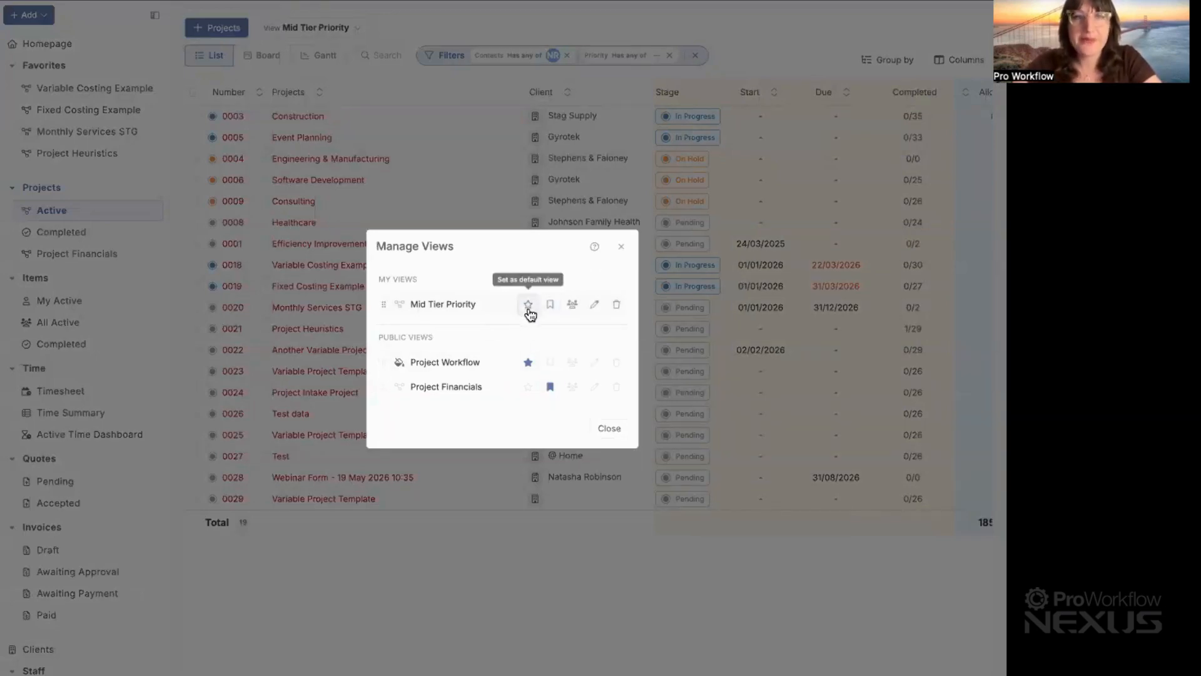
pyautogui.click(527, 365)
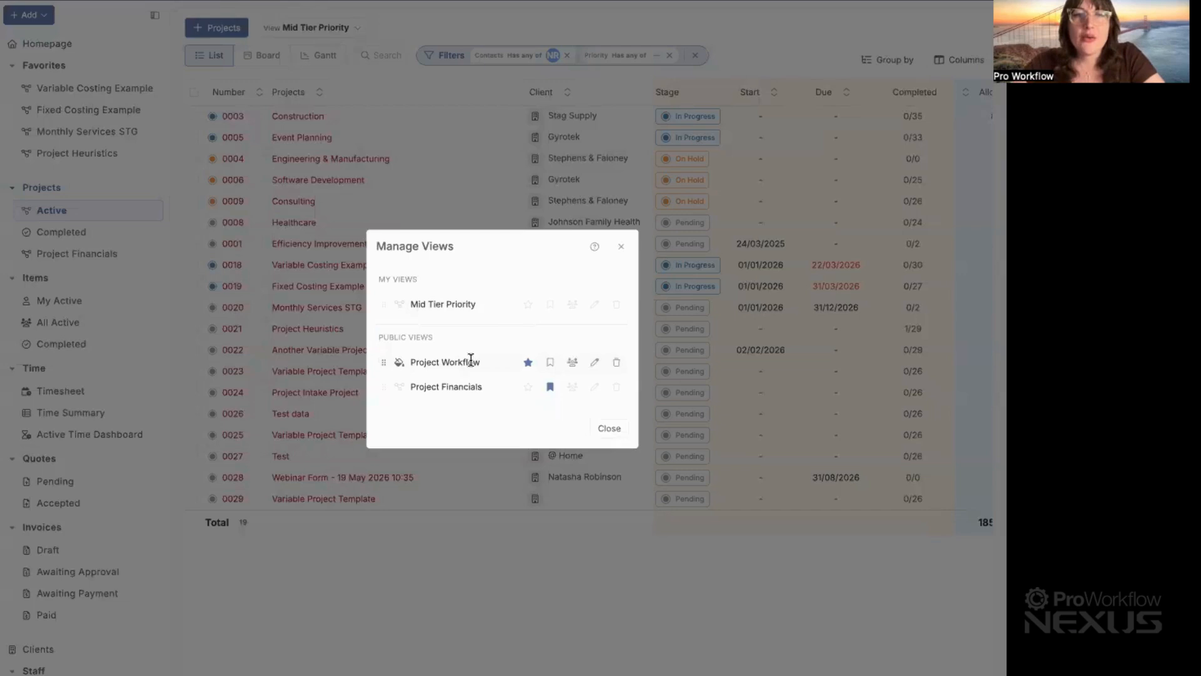
pyautogui.click(550, 305)
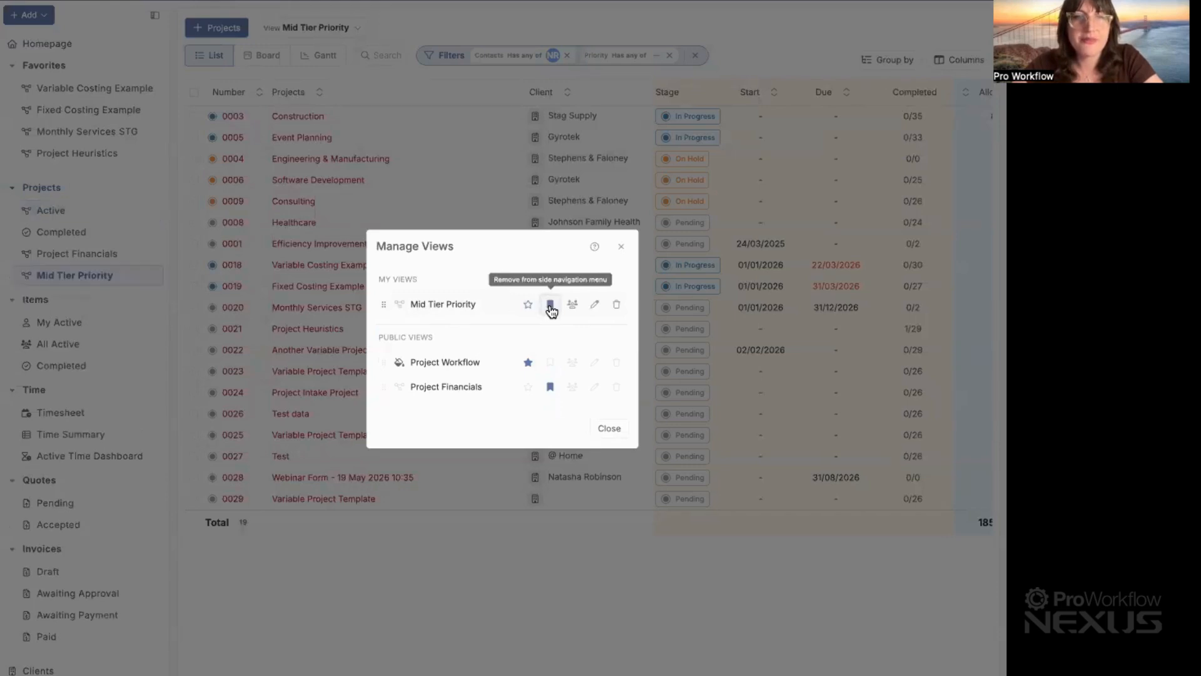
pyautogui.click(613, 429)
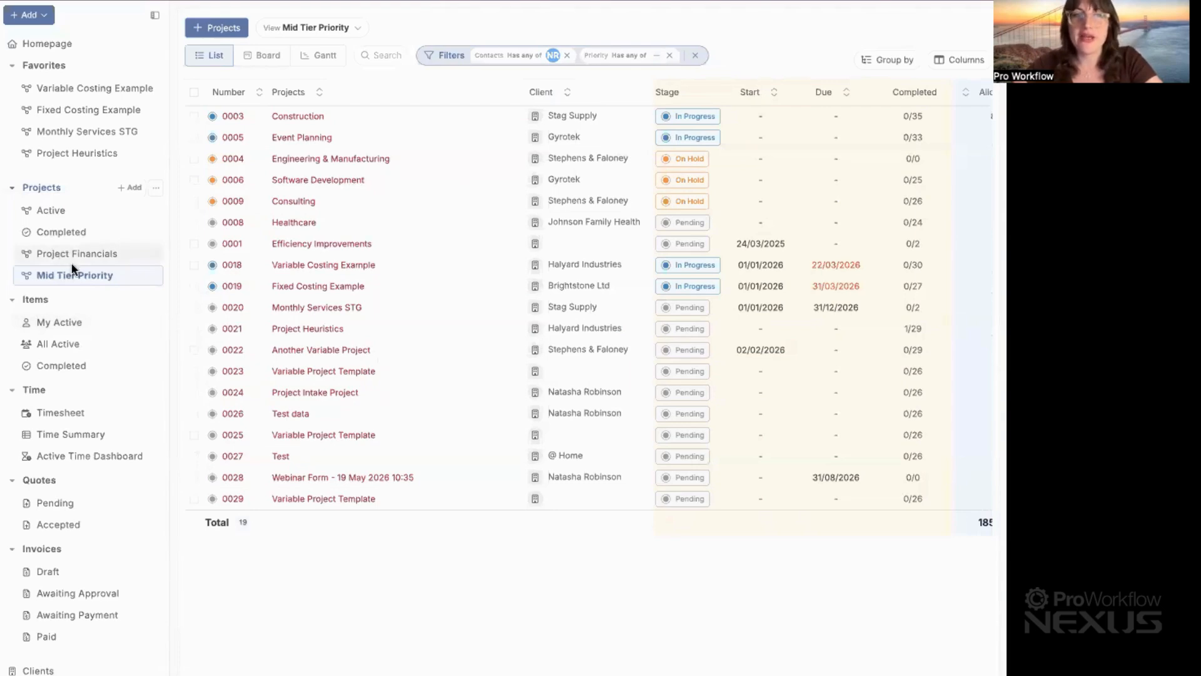
# - Return to the active projects list and review the management options for its private and public views without changing them
pyautogui.click(64, 216)
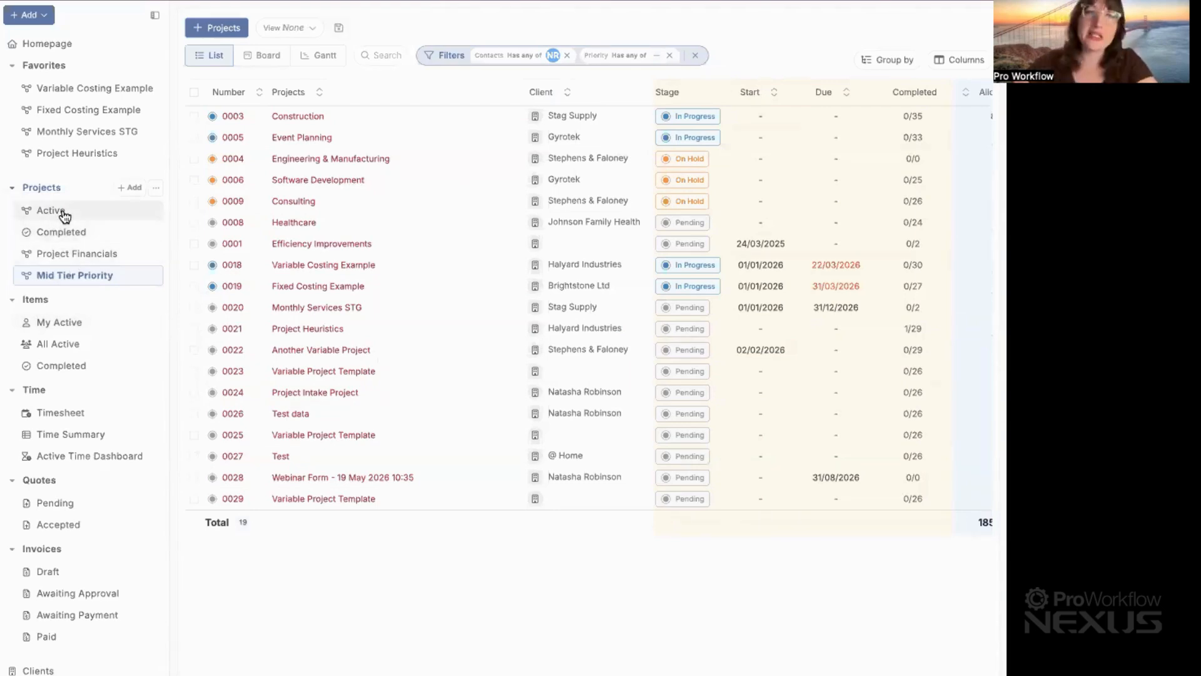
pyautogui.click(309, 28)
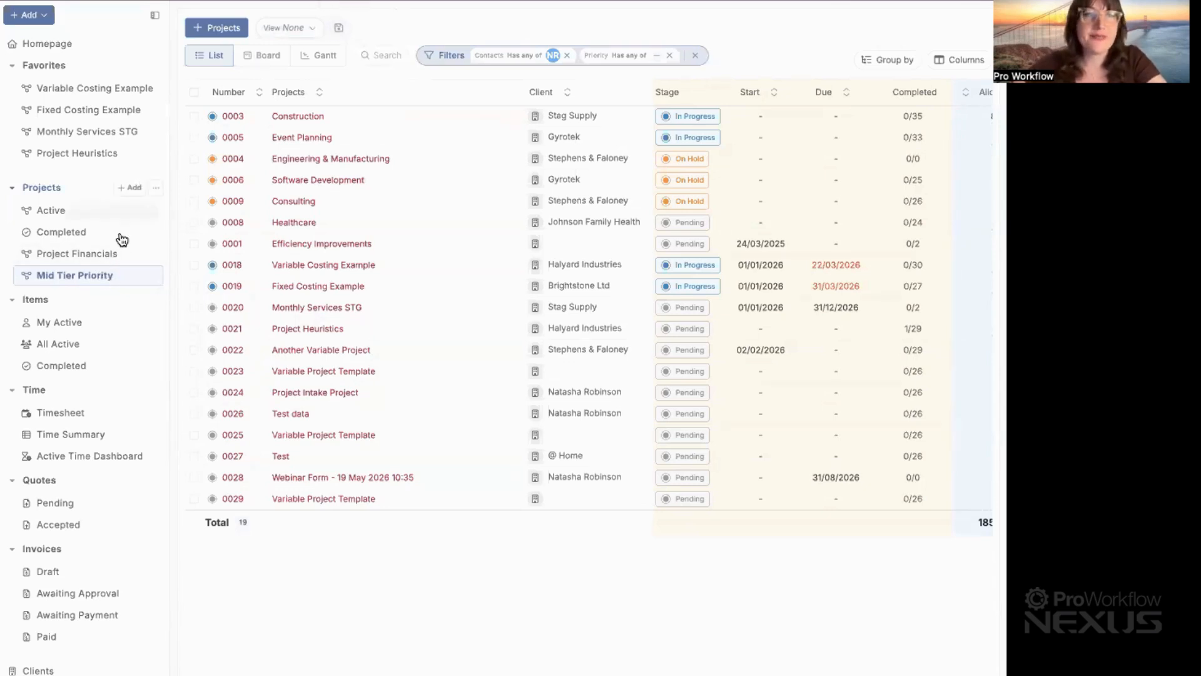
pyautogui.click(63, 231)
pyautogui.click(60, 216)
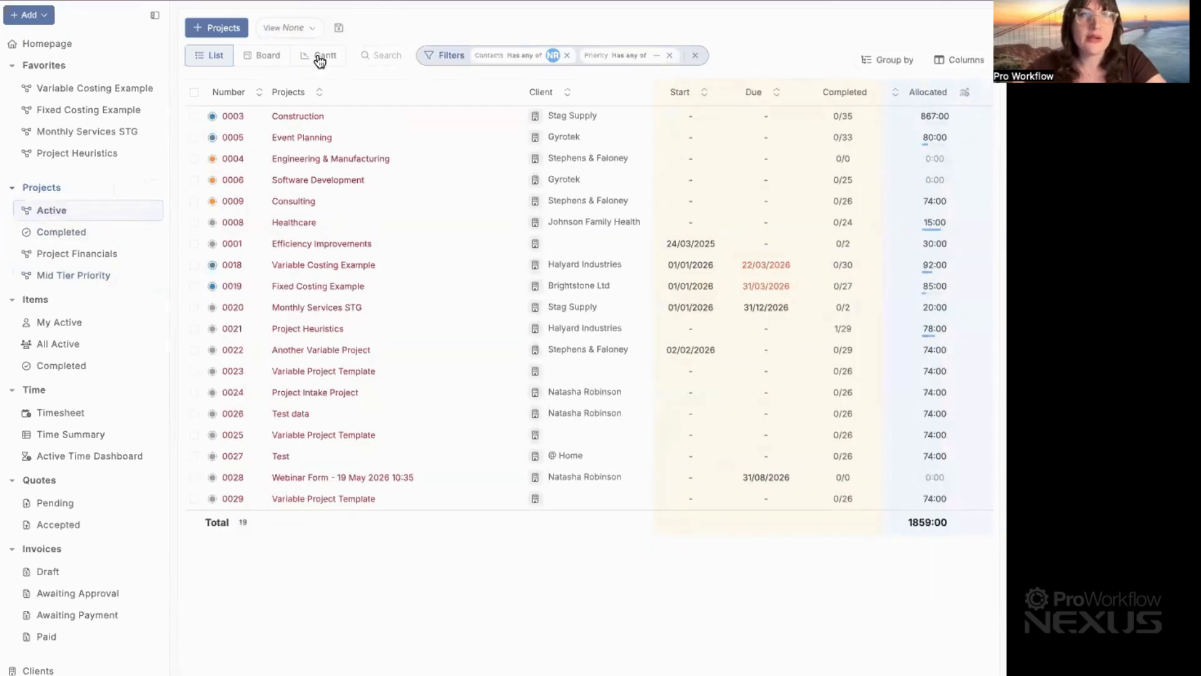
pyautogui.click(339, 28)
pyautogui.press('Escape')
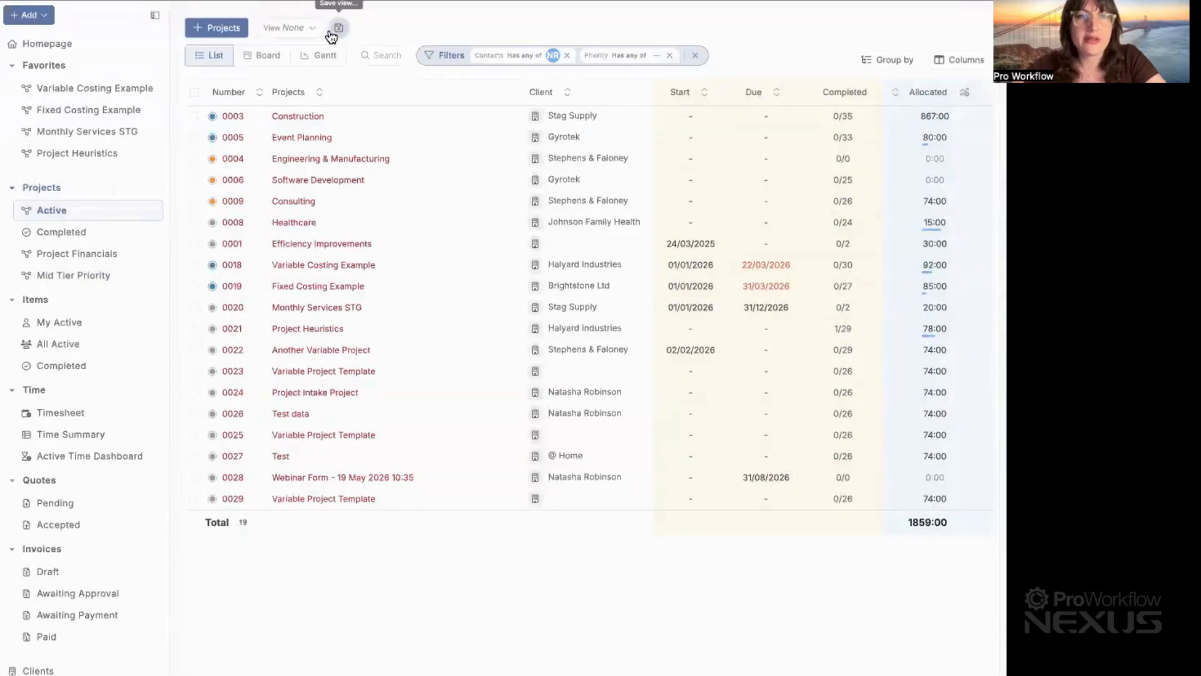
pyautogui.click(313, 30)
pyautogui.click(384, 51)
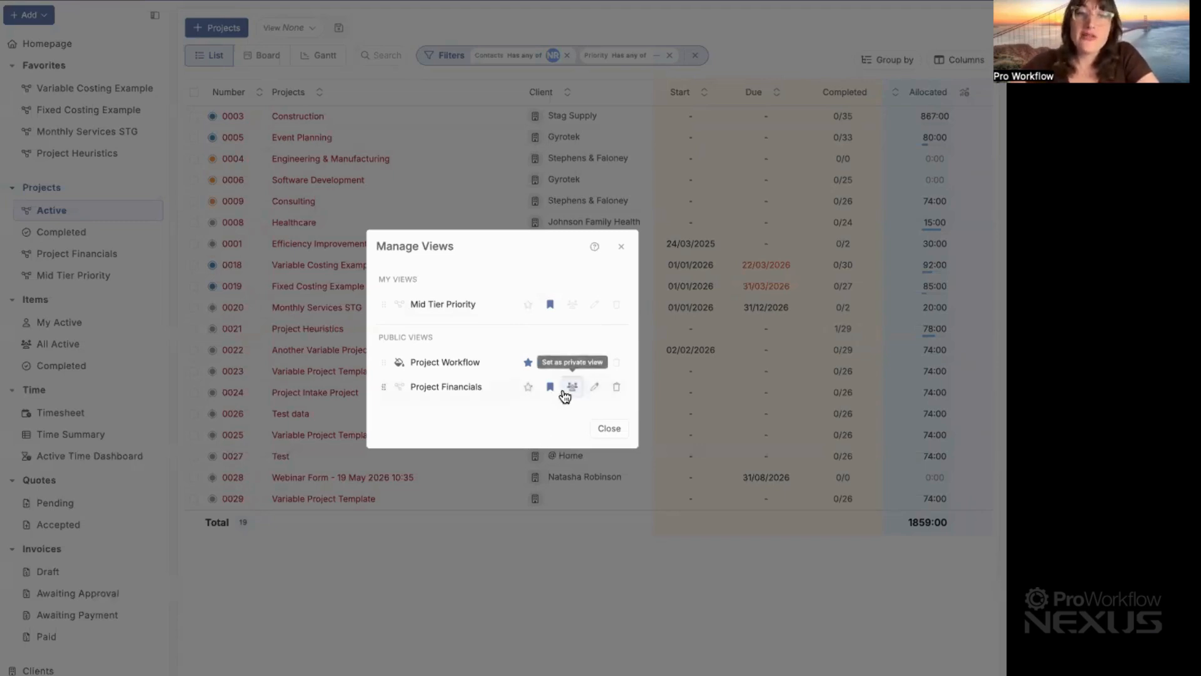
pyautogui.moveTo(448, 386); pyautogui.dragTo(250, 325)
pyautogui.click(250, 325)
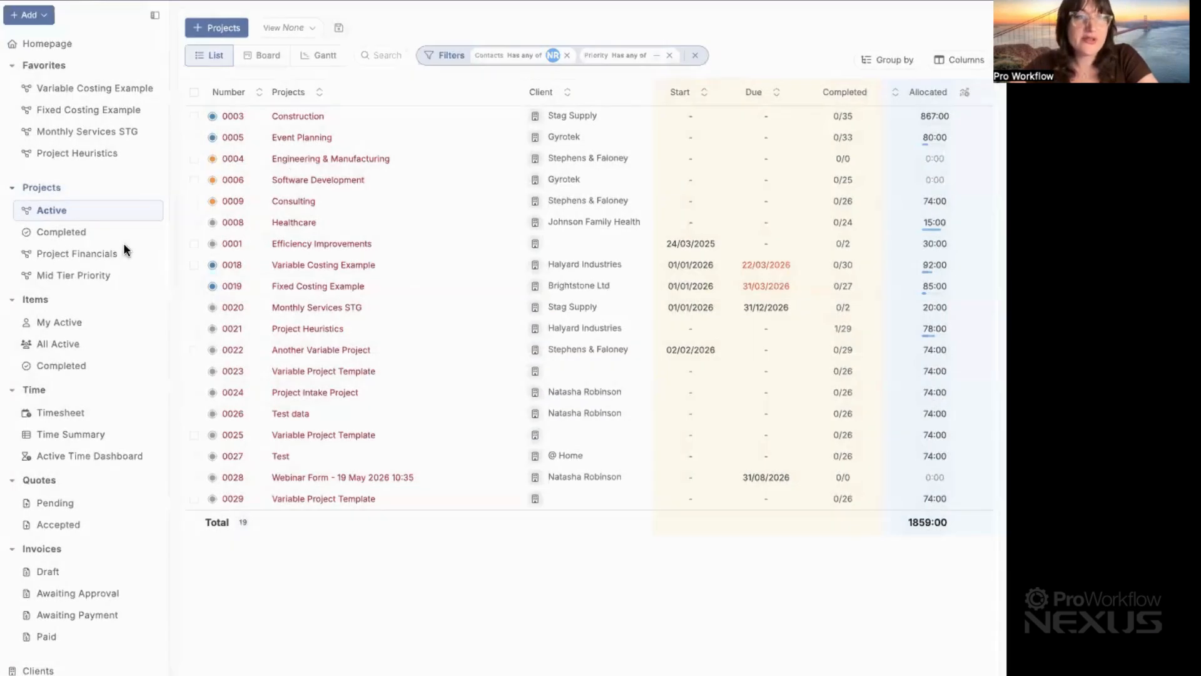
# - Open the Project Financials view, examine its cost, quote, invoice and profit columns, and check the view management settings
pyautogui.click(88, 253)
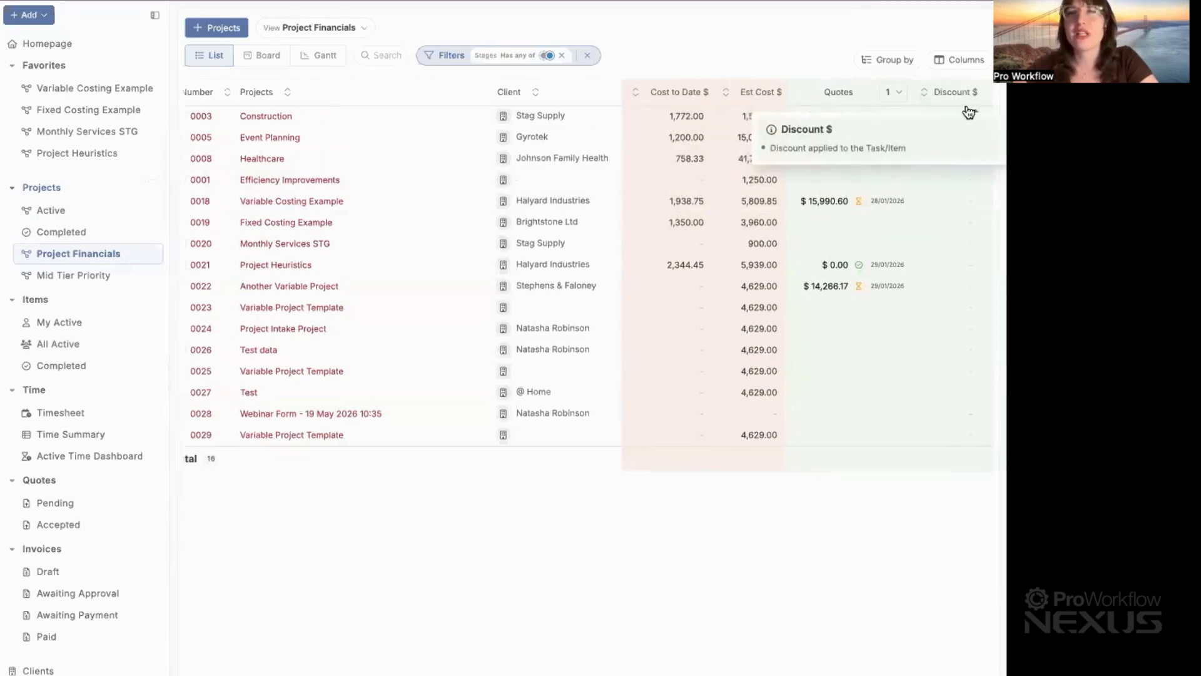
pyautogui.hscroll(10, 968, 110)
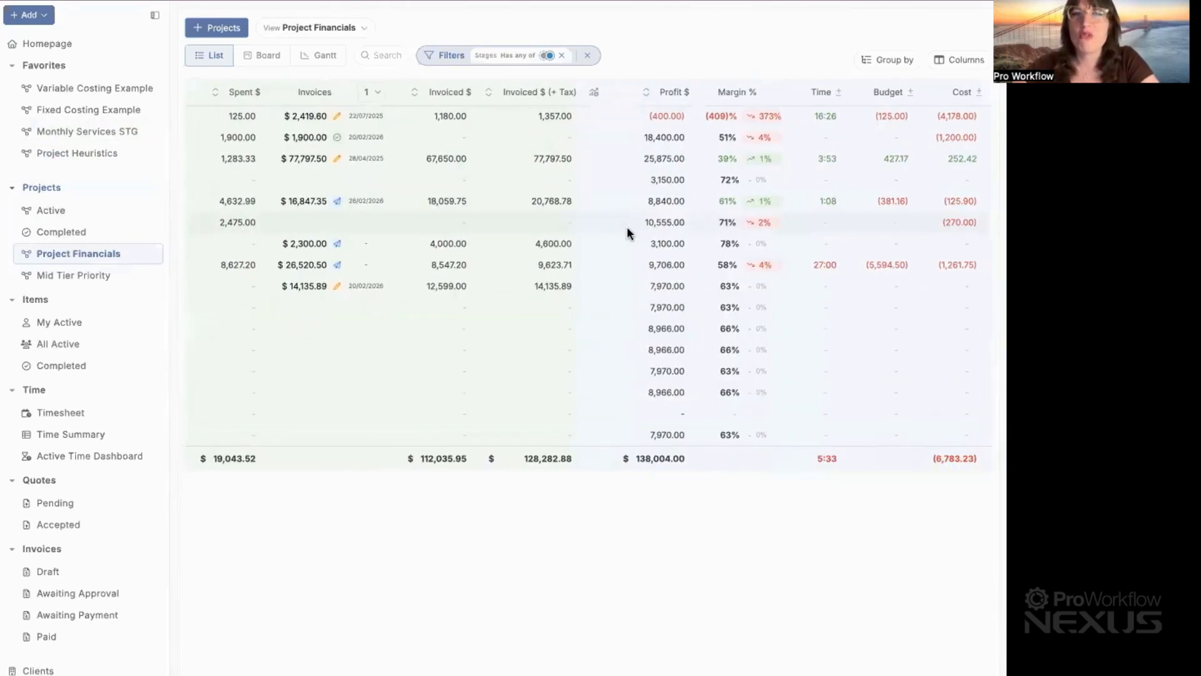
pyautogui.hscroll(-10, 627, 226)
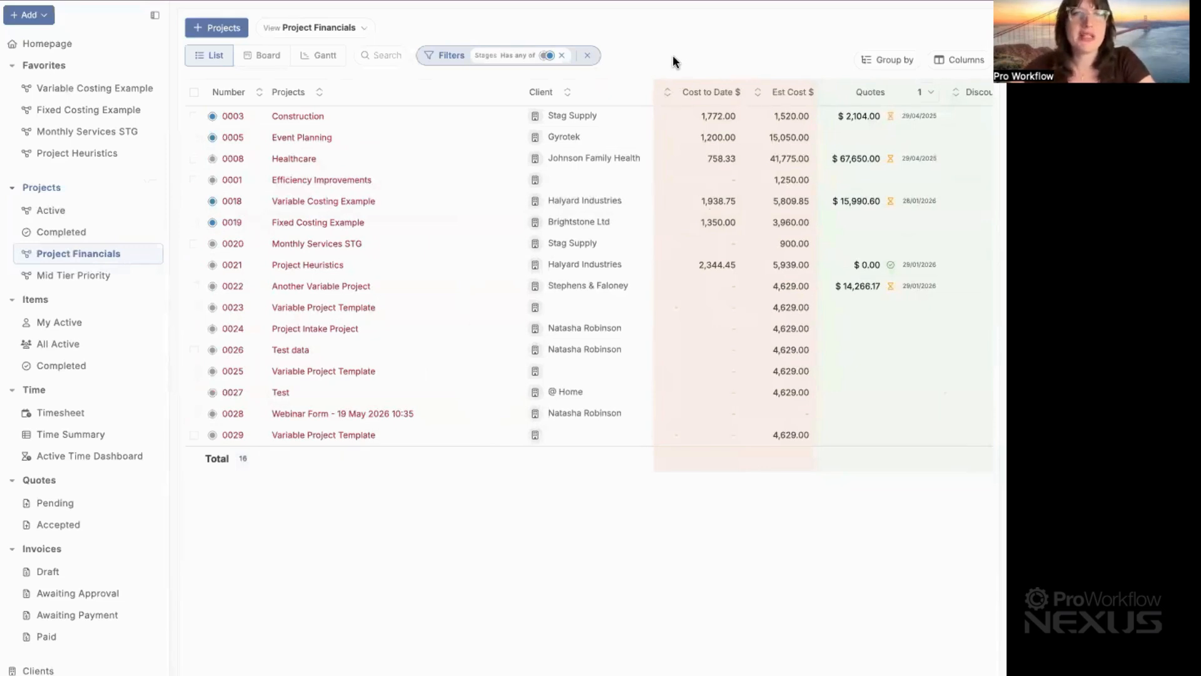
pyautogui.click(344, 27)
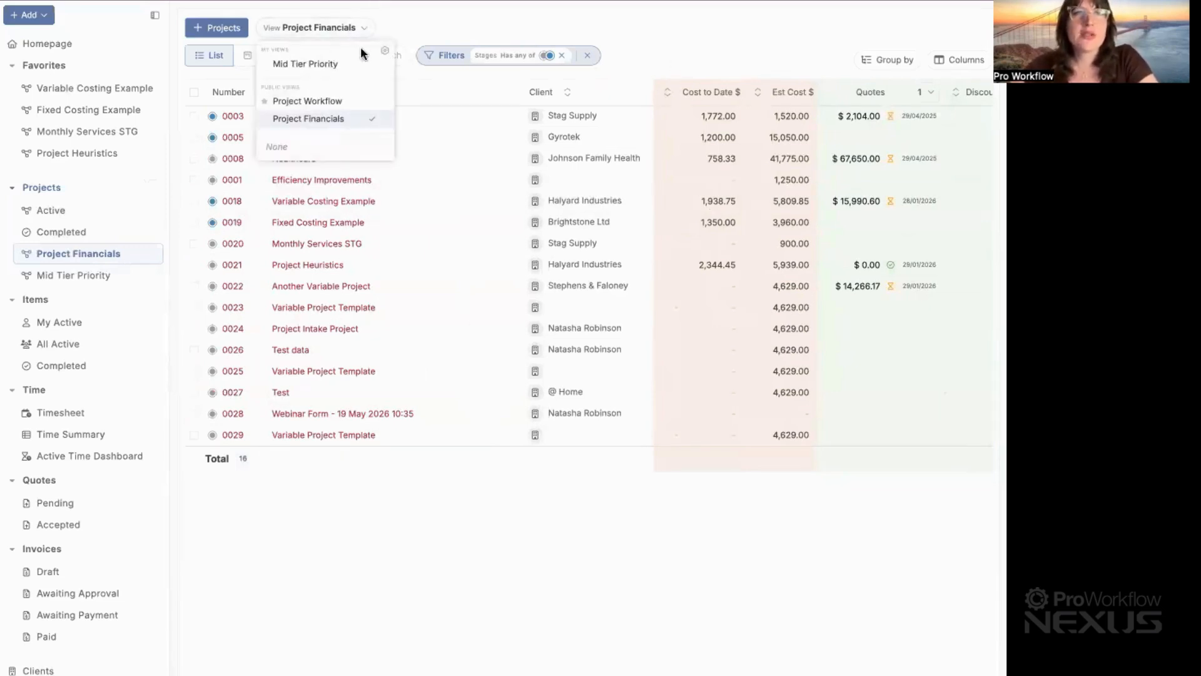
pyautogui.click(384, 50)
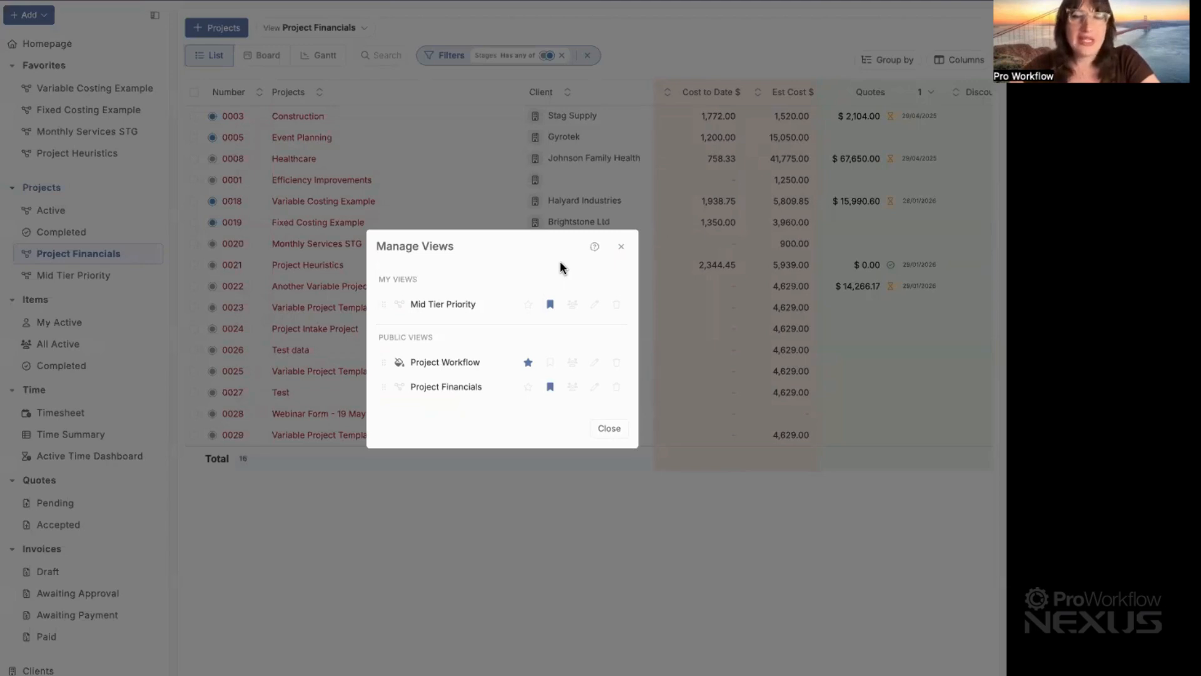
pyautogui.click(621, 246)
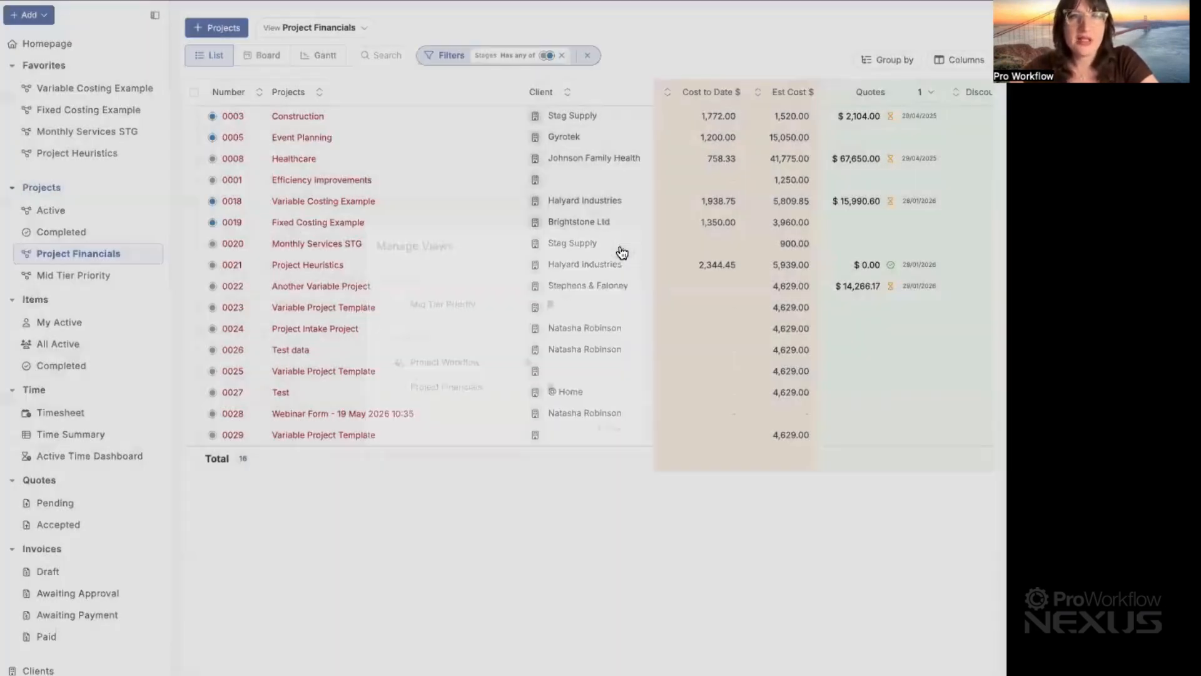
# - Compare the saved views available for the active projects list with those for the completed projects list
pyautogui.click(70, 217)
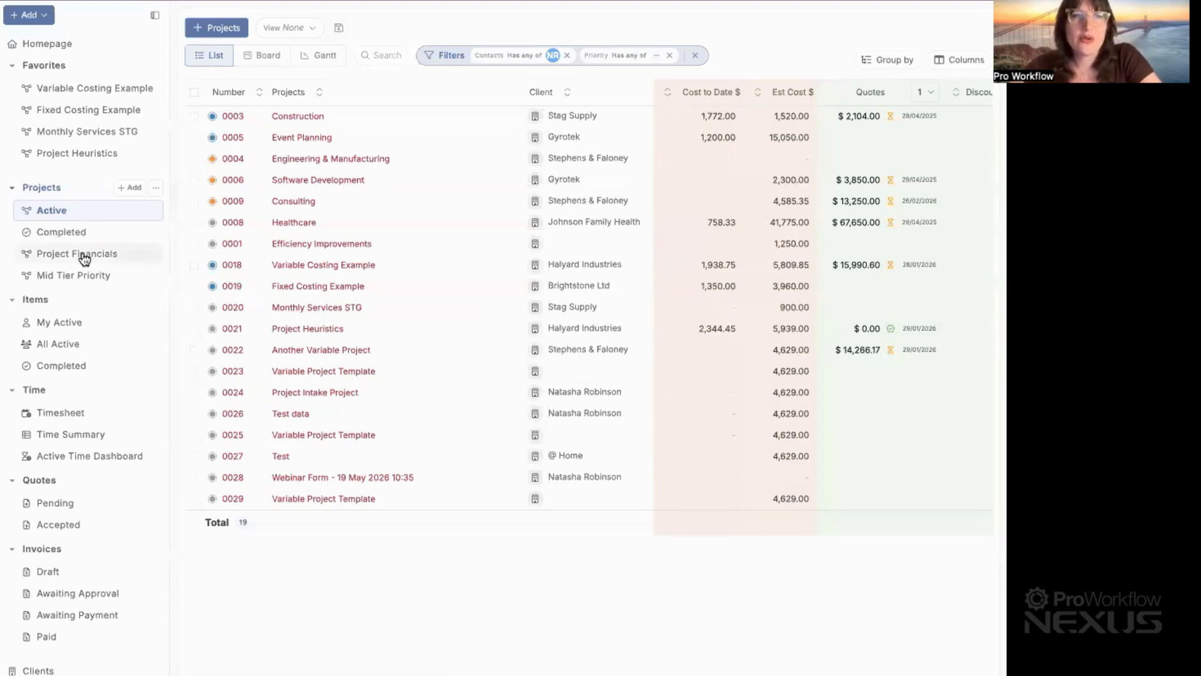
pyautogui.click(78, 234)
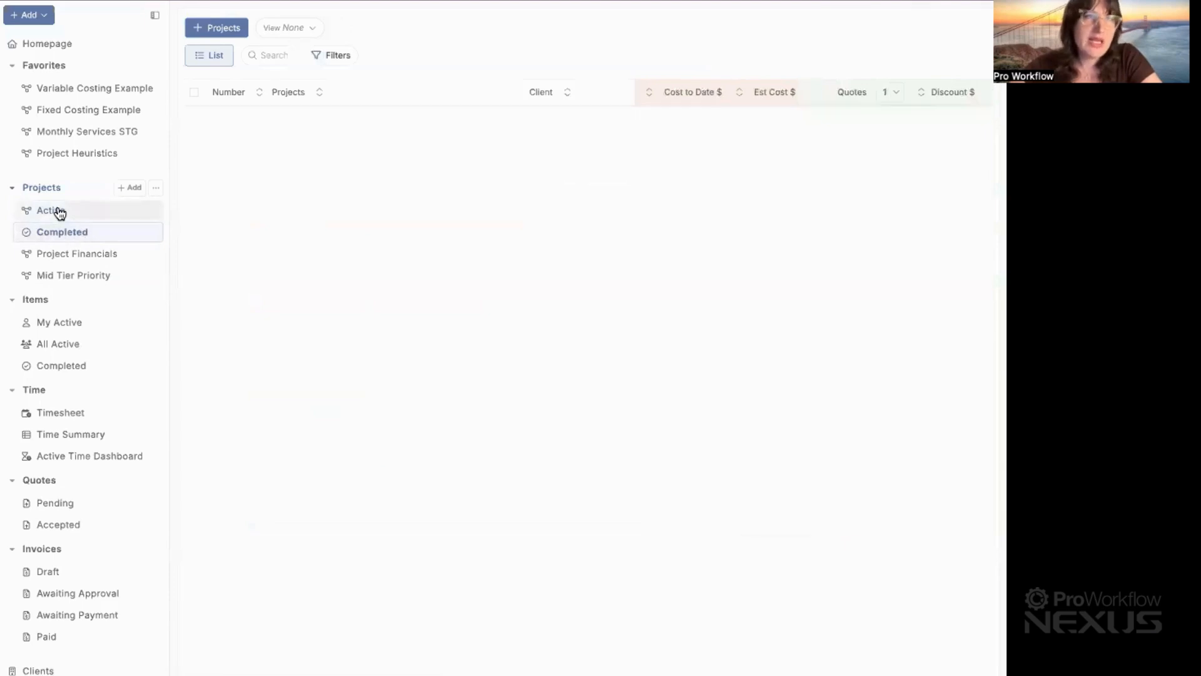
pyautogui.click(59, 211)
pyautogui.click(74, 232)
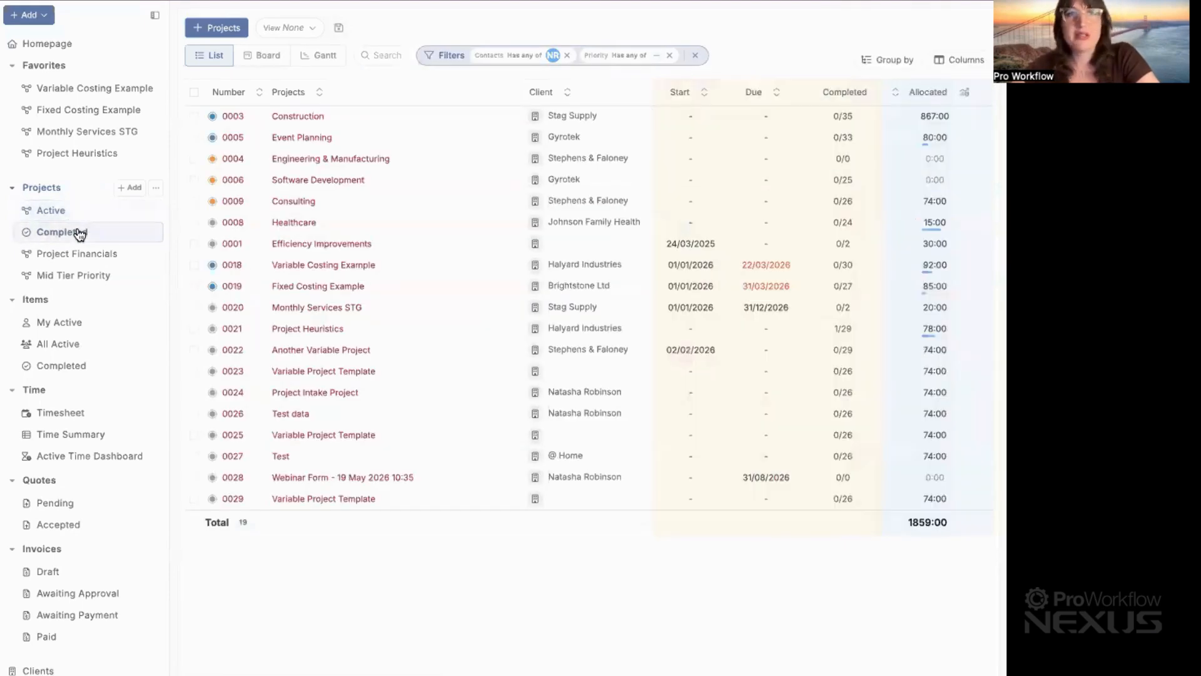
pyautogui.click(294, 27)
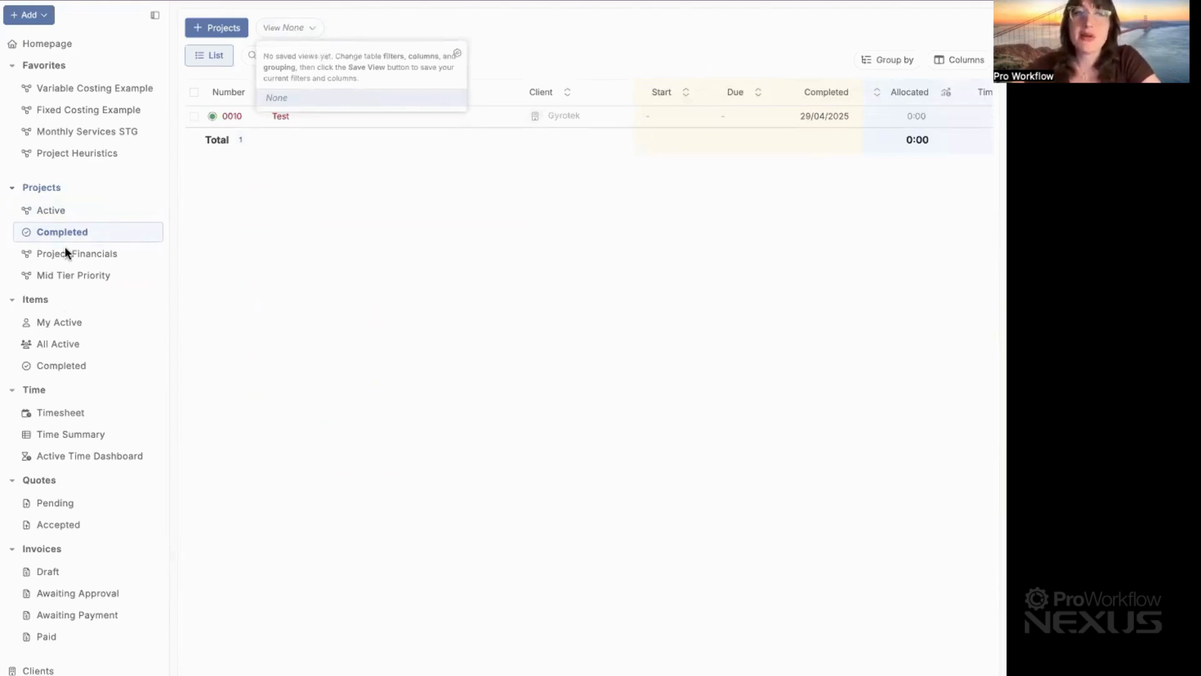
pyautogui.click(52, 211)
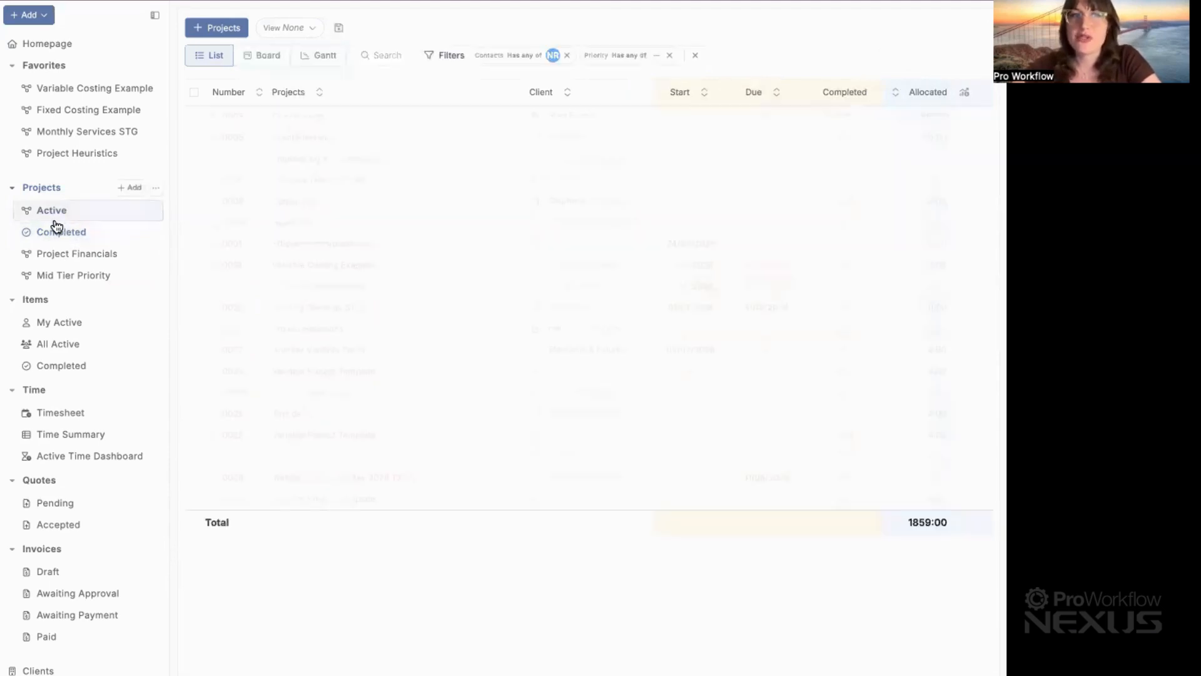
pyautogui.click(318, 27)
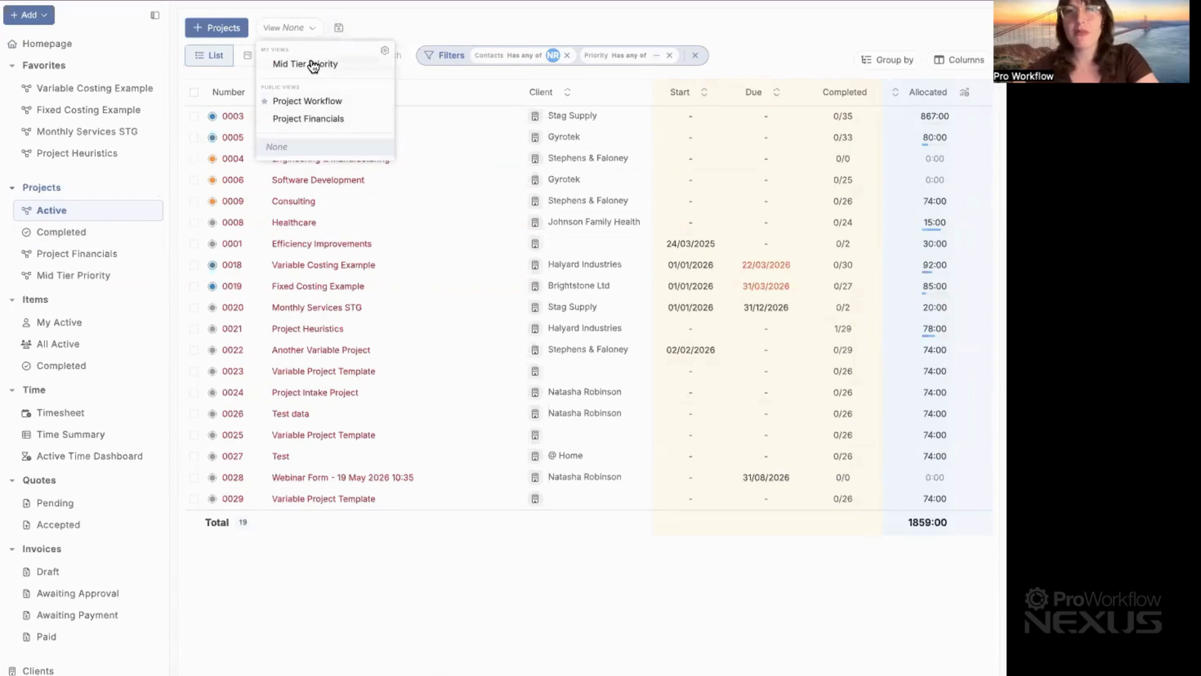
pyautogui.click(57, 231)
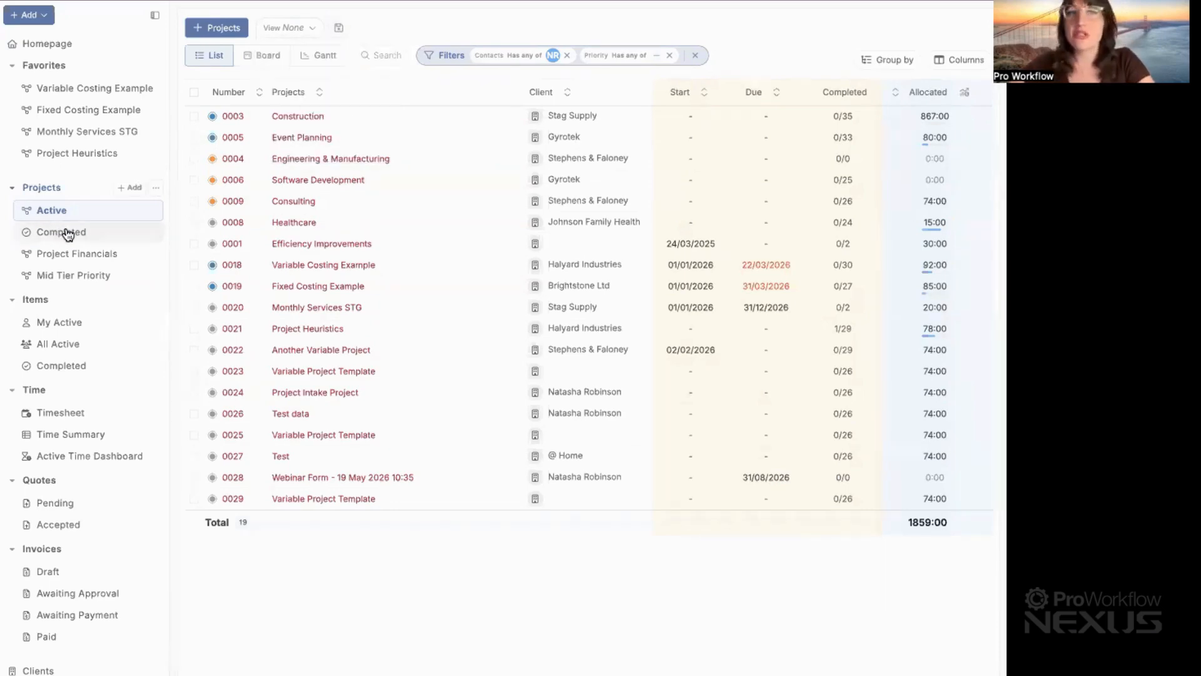
pyautogui.click(310, 29)
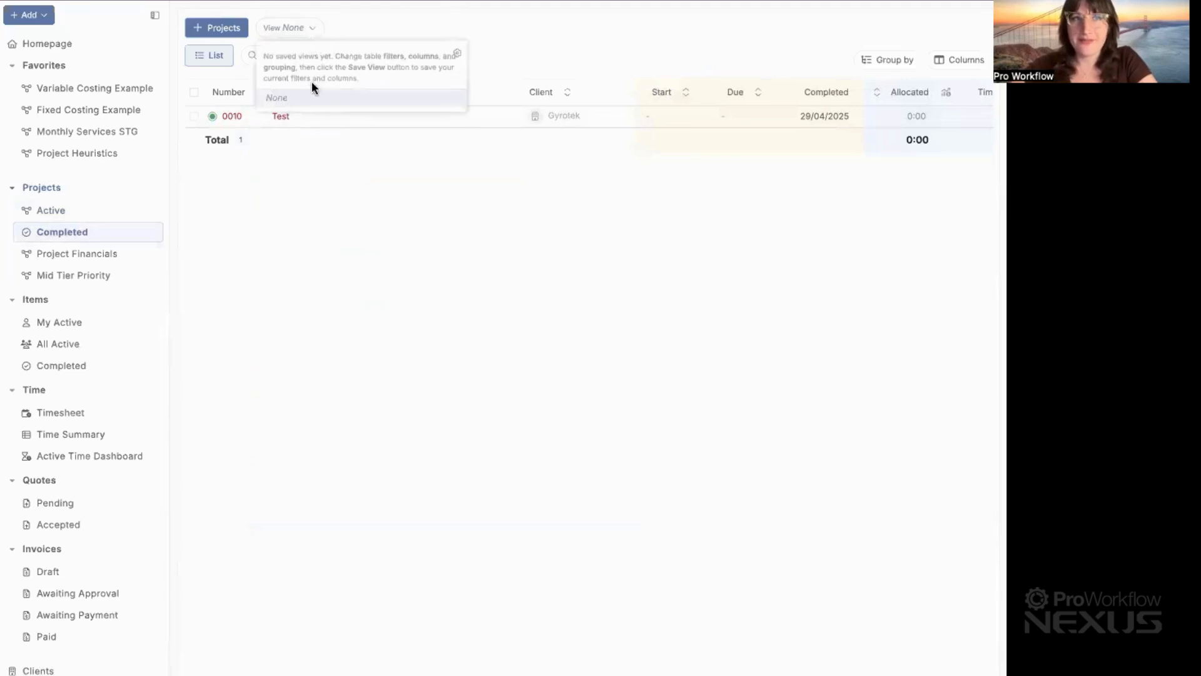
pyautogui.click(280, 190)
# - Open the signed-in staff member's active items and add the "Items Workflow" view to the side navigation menu
pyautogui.click(79, 320)
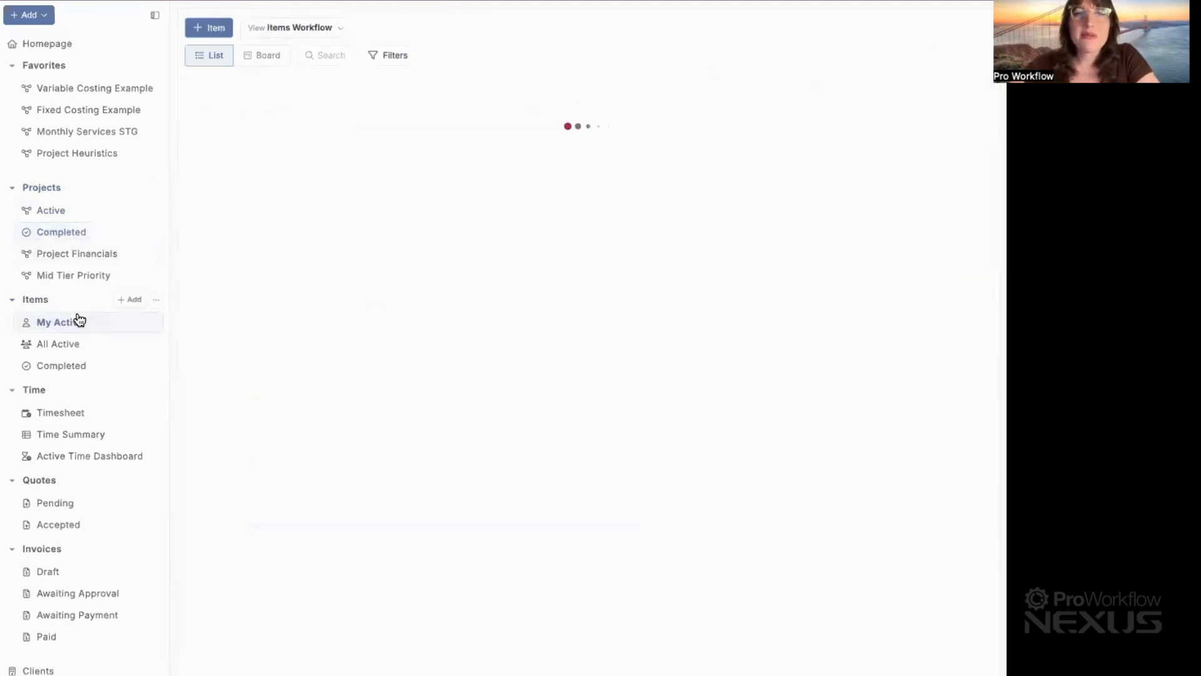
pyautogui.click(336, 23)
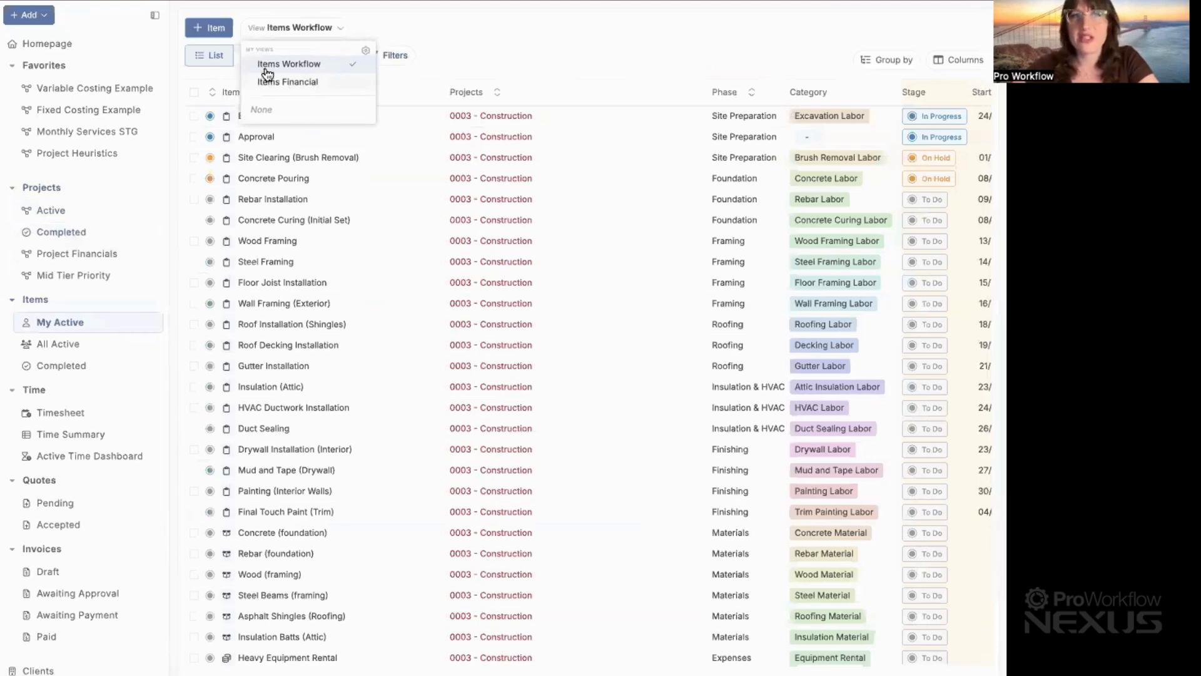
pyautogui.click(362, 40)
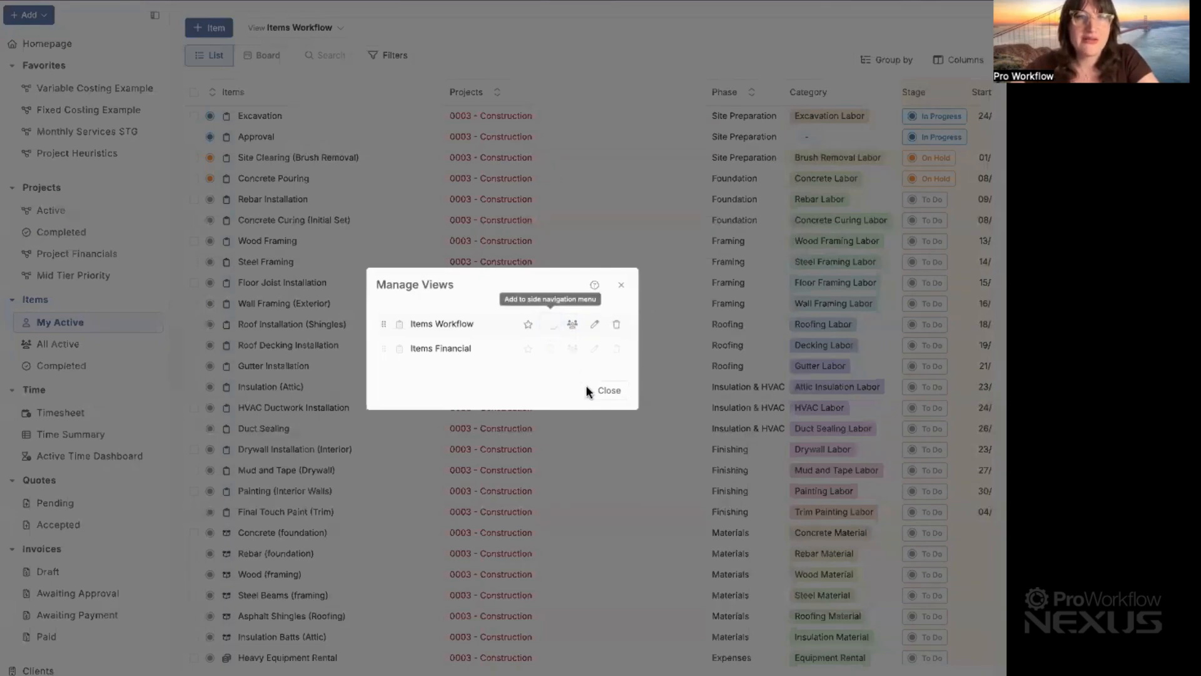
pyautogui.click(611, 398)
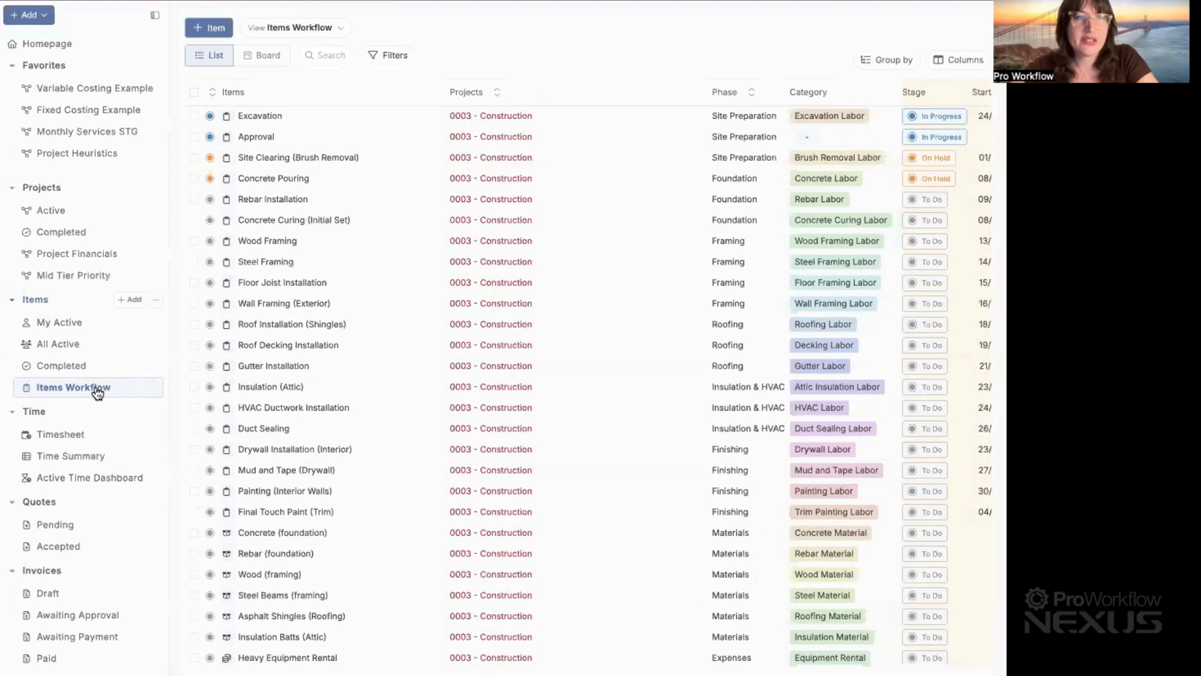
# - Open the favorite project "Project Heuristics" and collapse the Favorites section of the side navigation
pyautogui.click(85, 161)
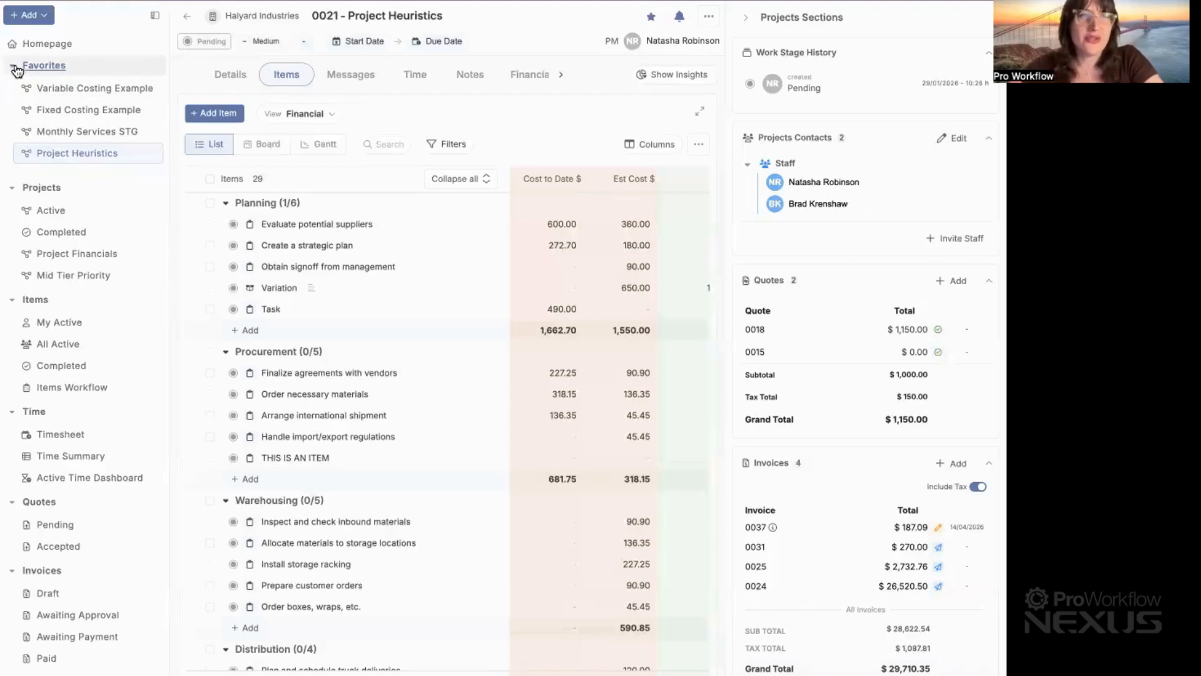
pyautogui.click(74, 66)
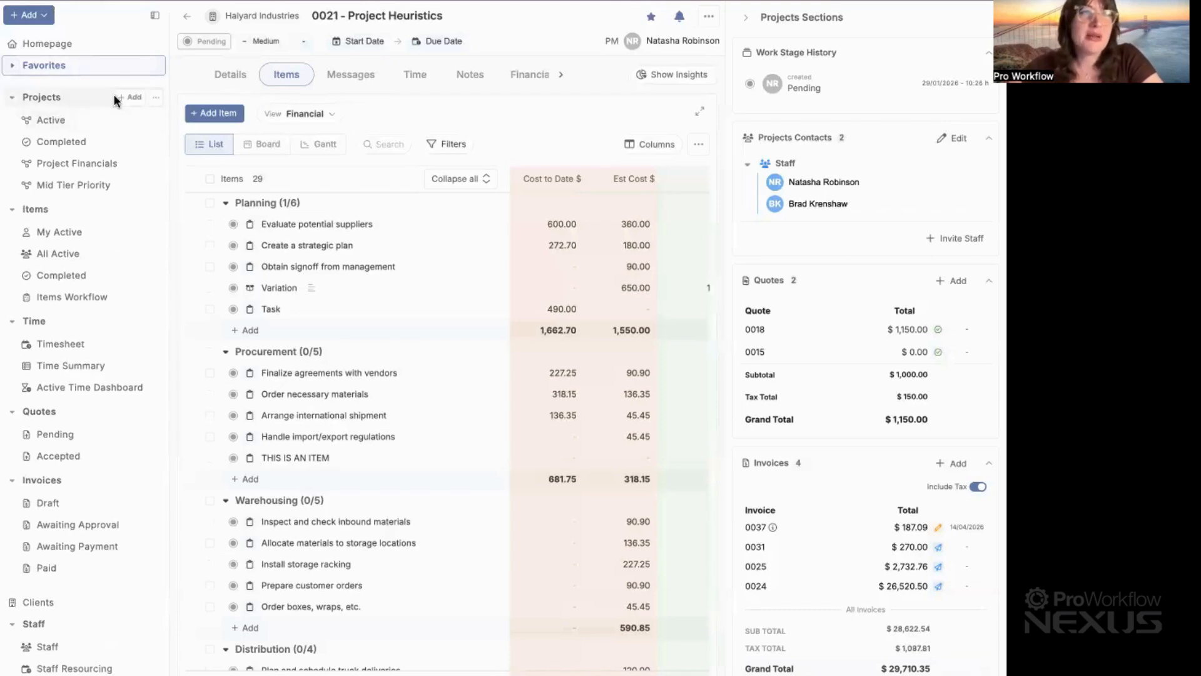
# - Draft a new project for the client "@ Home" with the title "12413", and cancel its creation
pyautogui.click(128, 98)
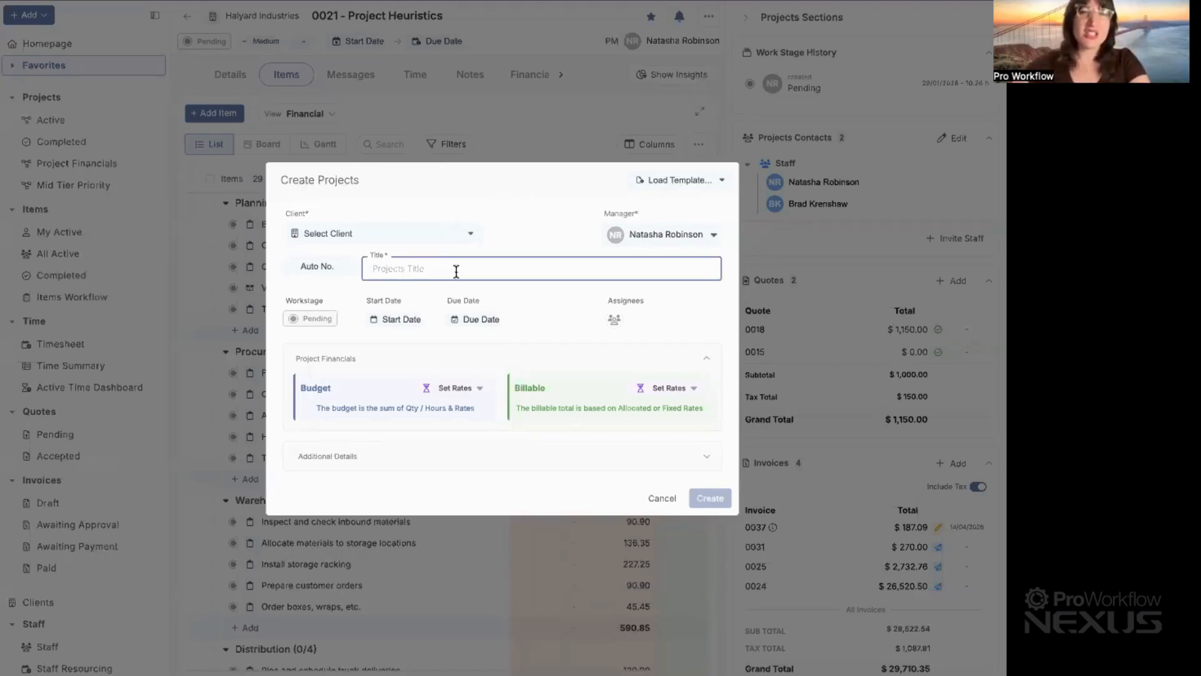
pyautogui.click(525, 306)
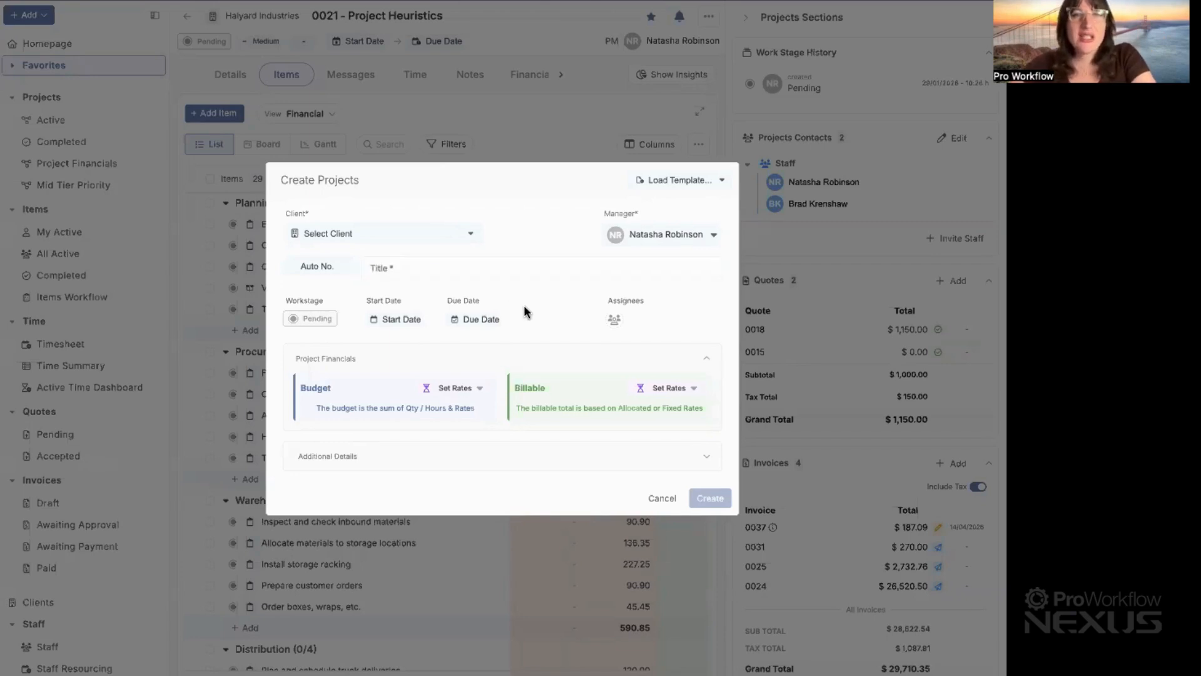
pyautogui.click(534, 247)
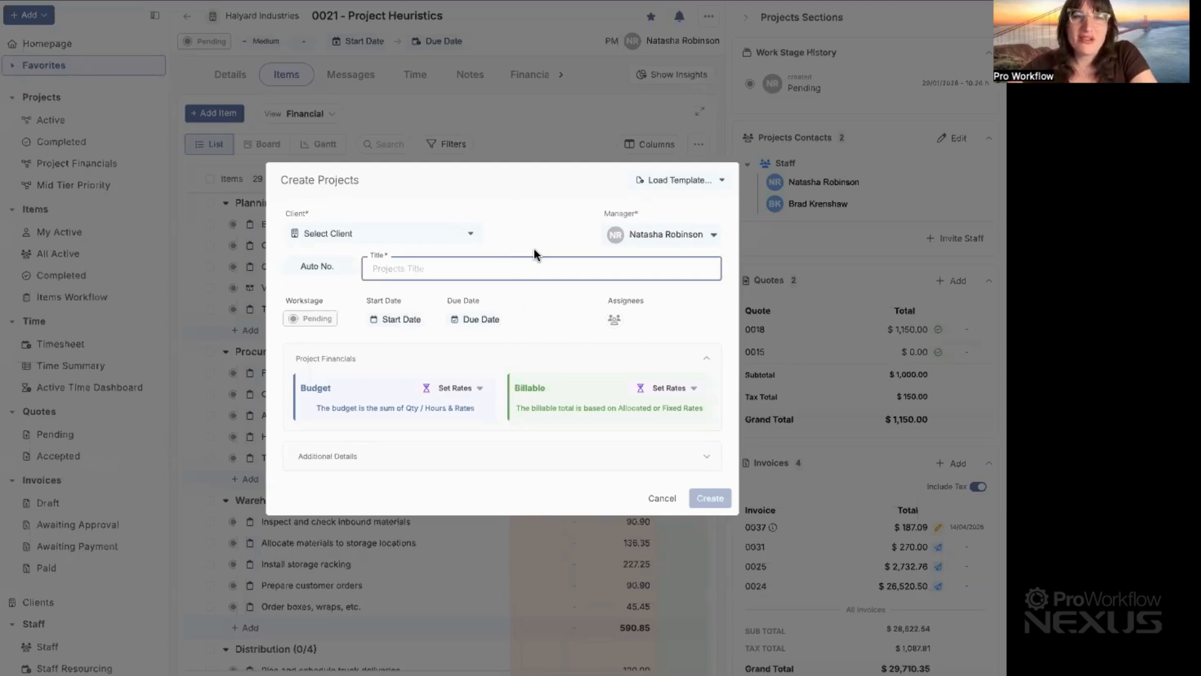
pyautogui.click(365, 241)
pyautogui.click(344, 329)
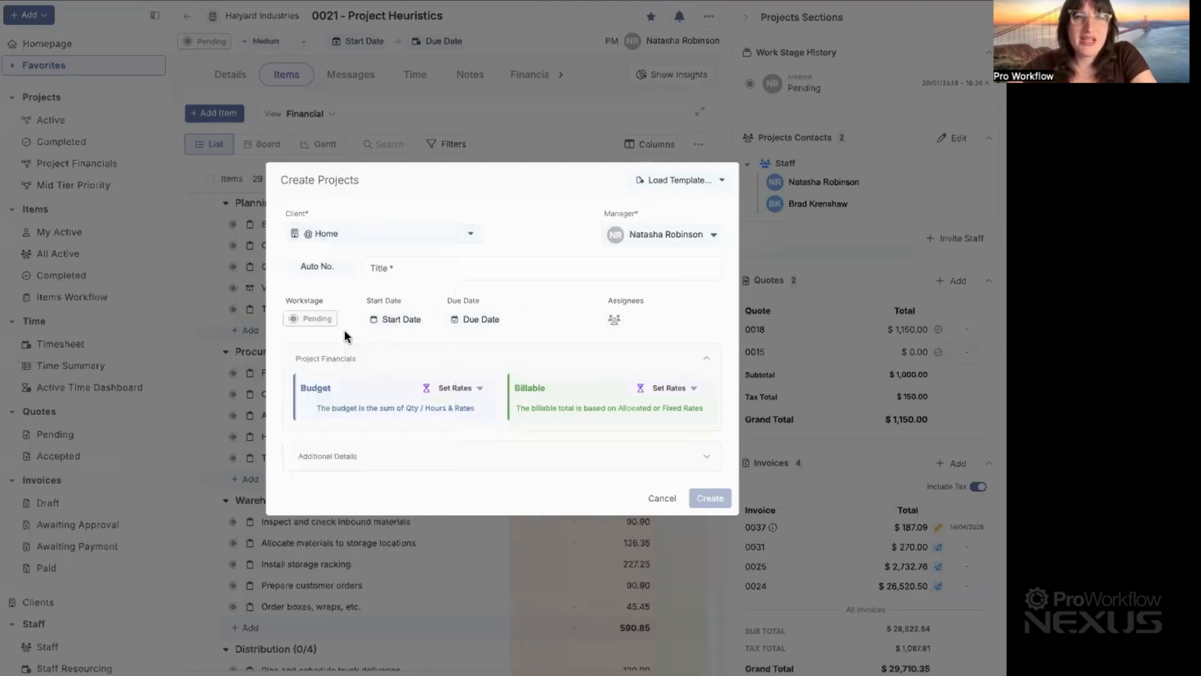
pyautogui.click(462, 275)
pyautogui.write('12413')
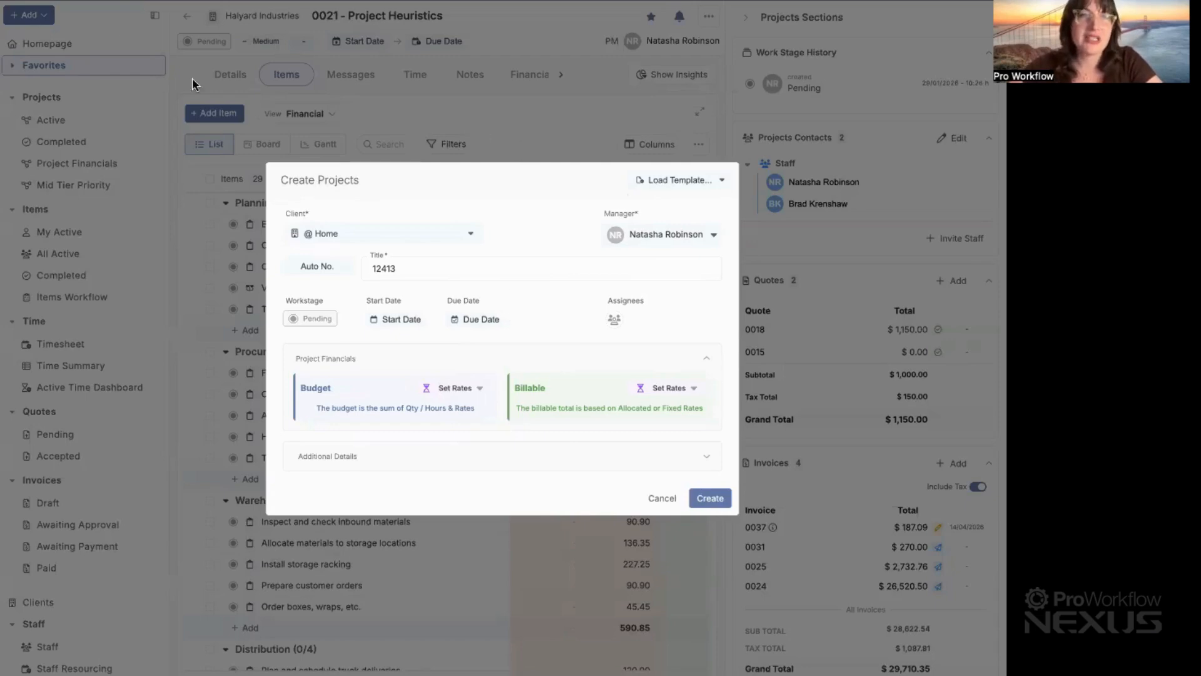
pyautogui.click(660, 498)
# - Open the external "Pathways & Conditions" form from the quick-add options, choose Website Build as the kind of work, and continue
pyautogui.moveTo(43, 121)
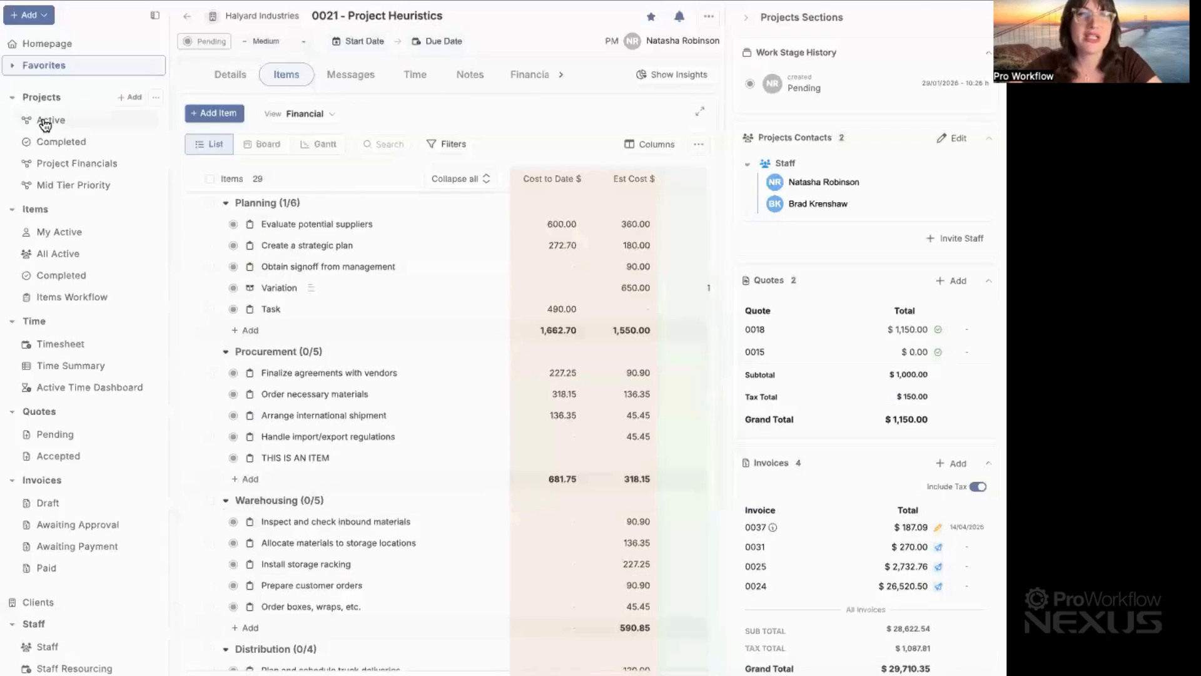
pyautogui.click(152, 100)
pyautogui.click(95, 100)
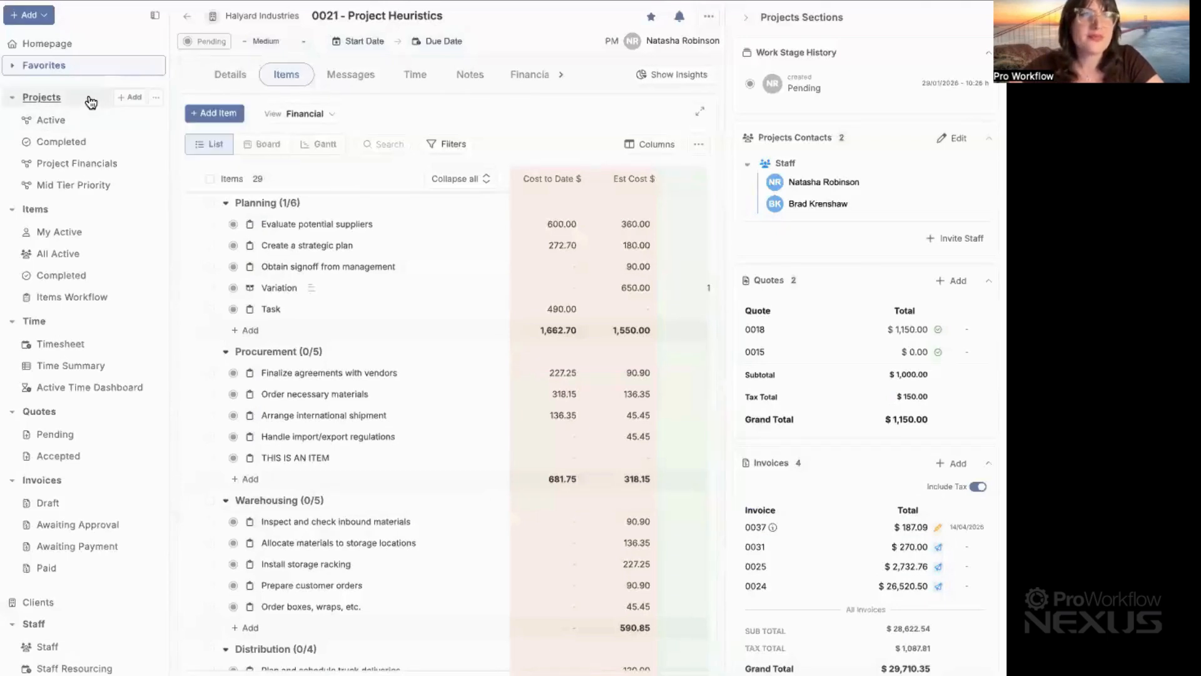
pyautogui.click(30, 14)
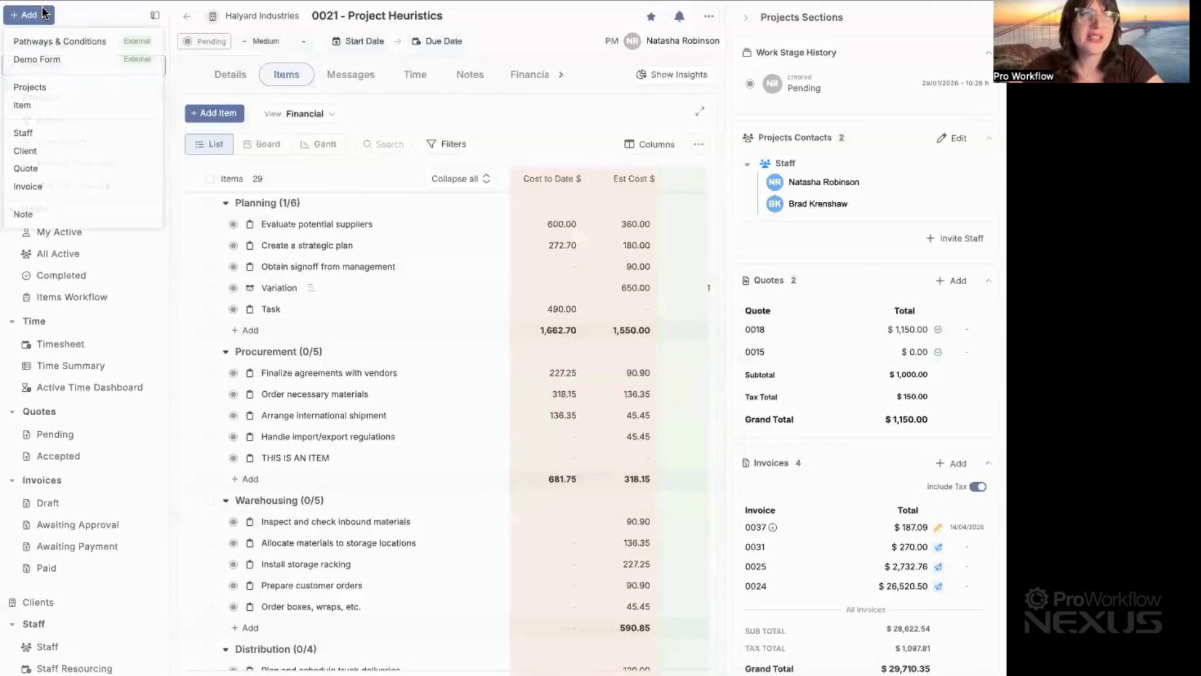
pyautogui.click(110, 49)
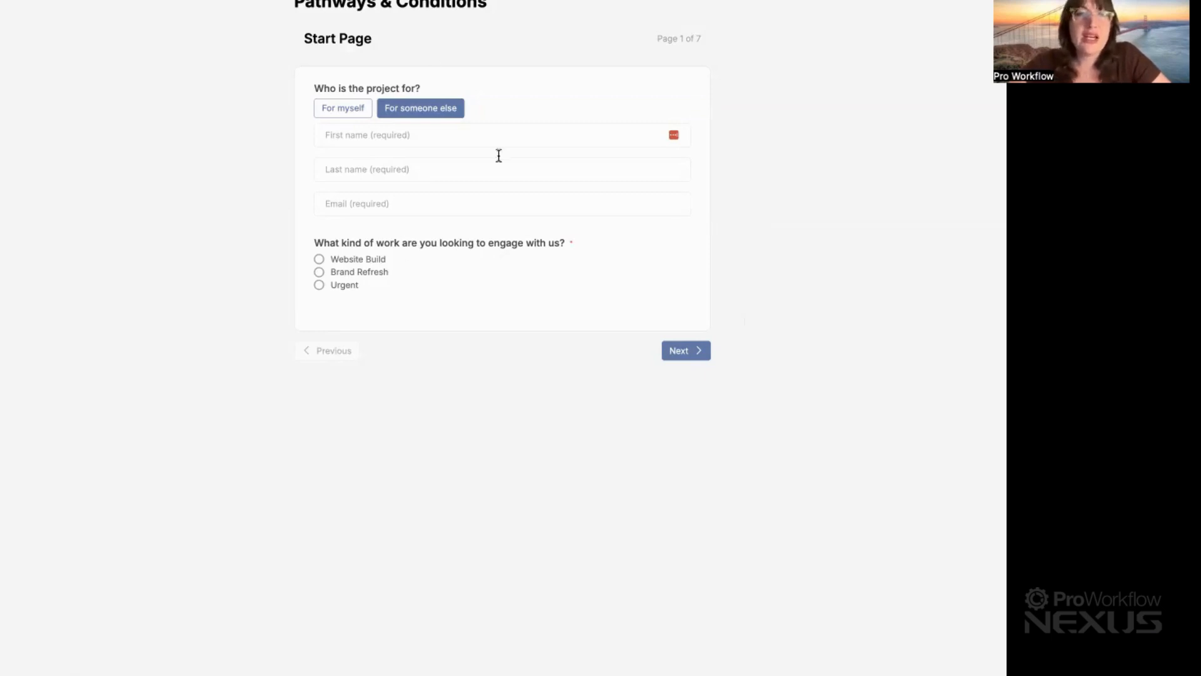
pyautogui.click(358, 259)
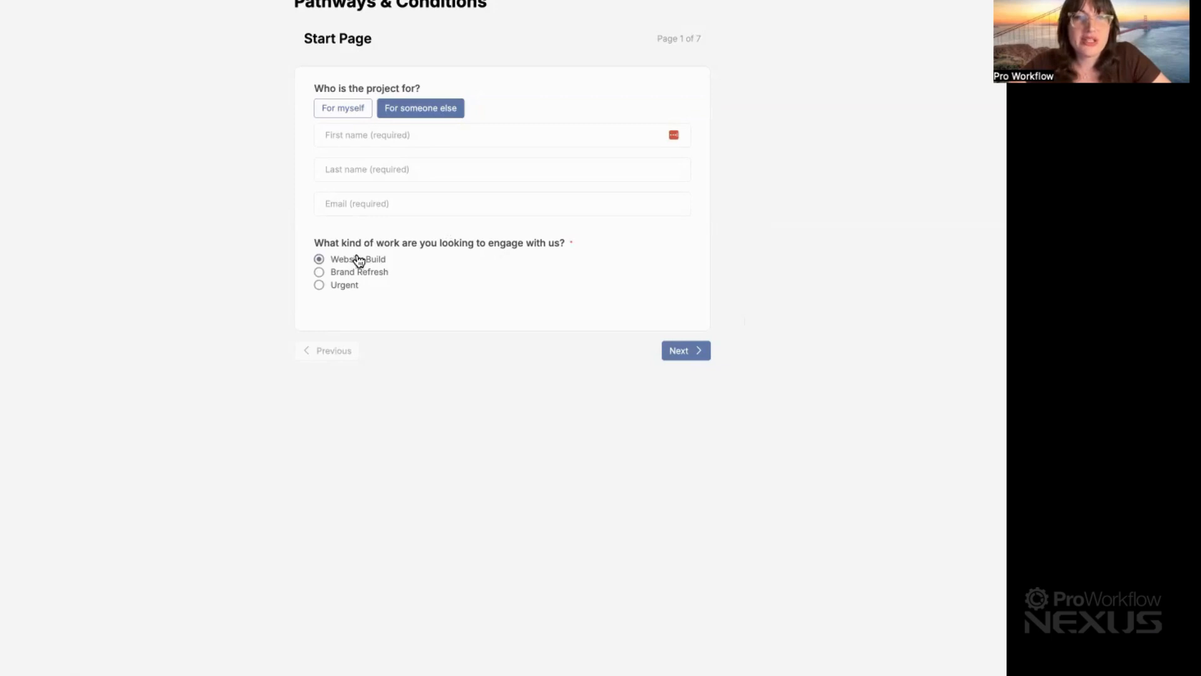
pyautogui.click(681, 350)
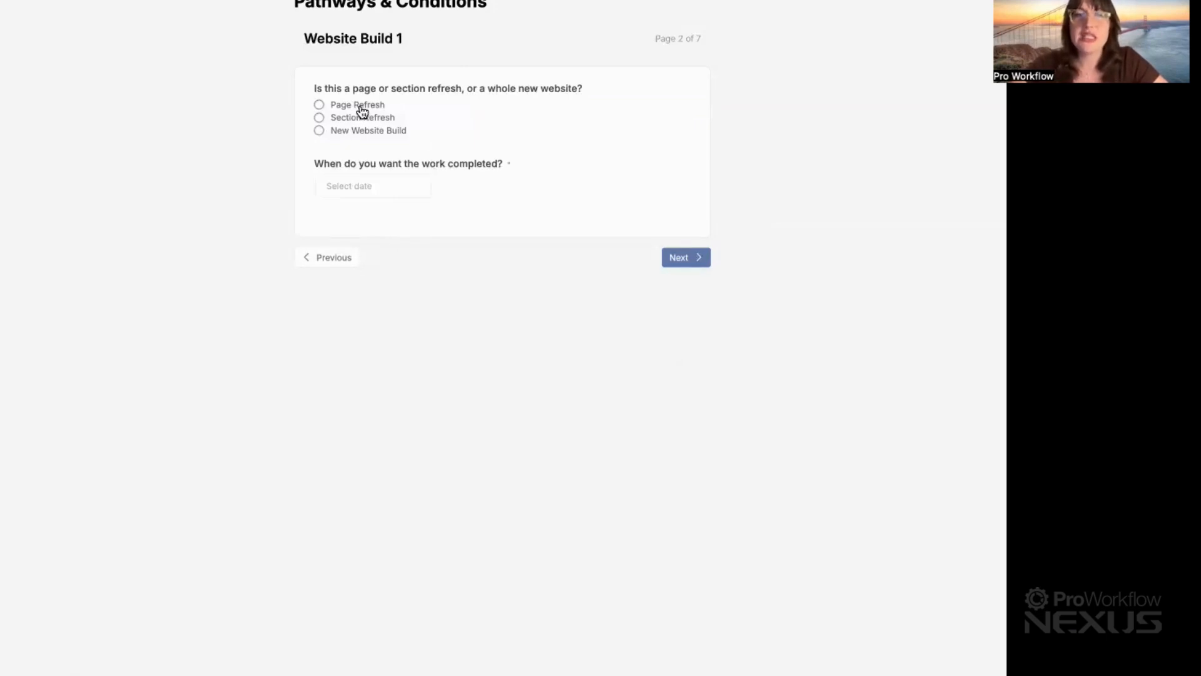
# - Set the wanted completion date to 20-Aug-2026 on the Website Build 1 page and continue to the following page
pyautogui.click(386, 191)
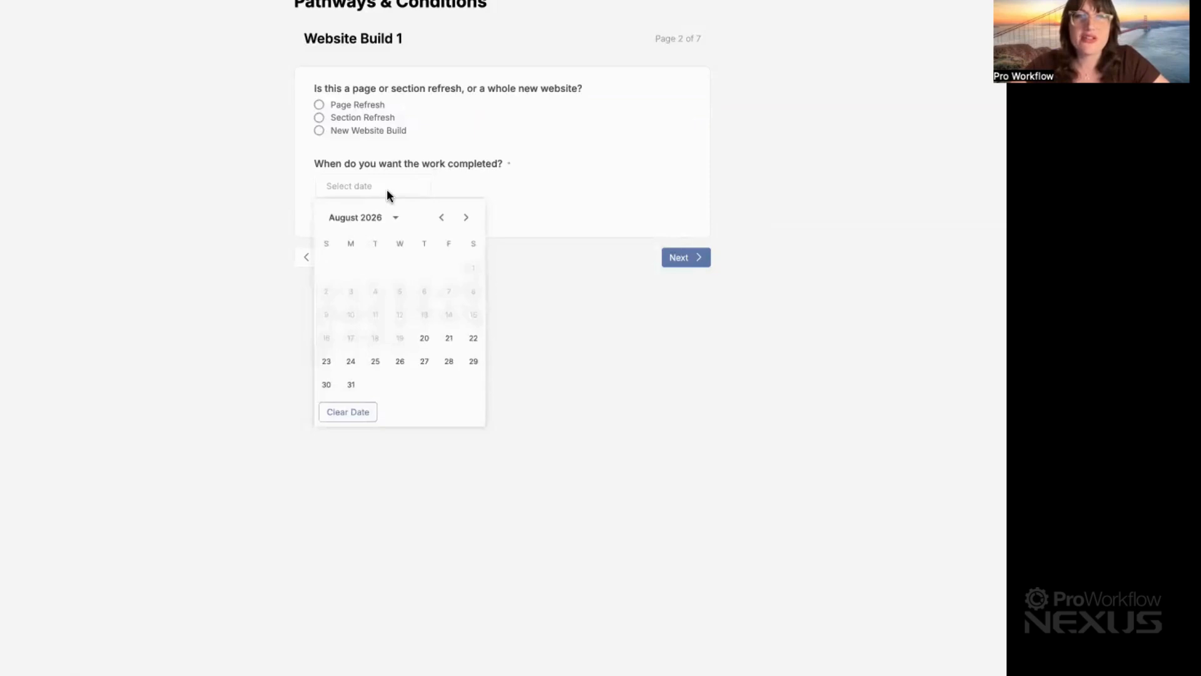
pyautogui.click(486, 141)
pyautogui.click(701, 257)
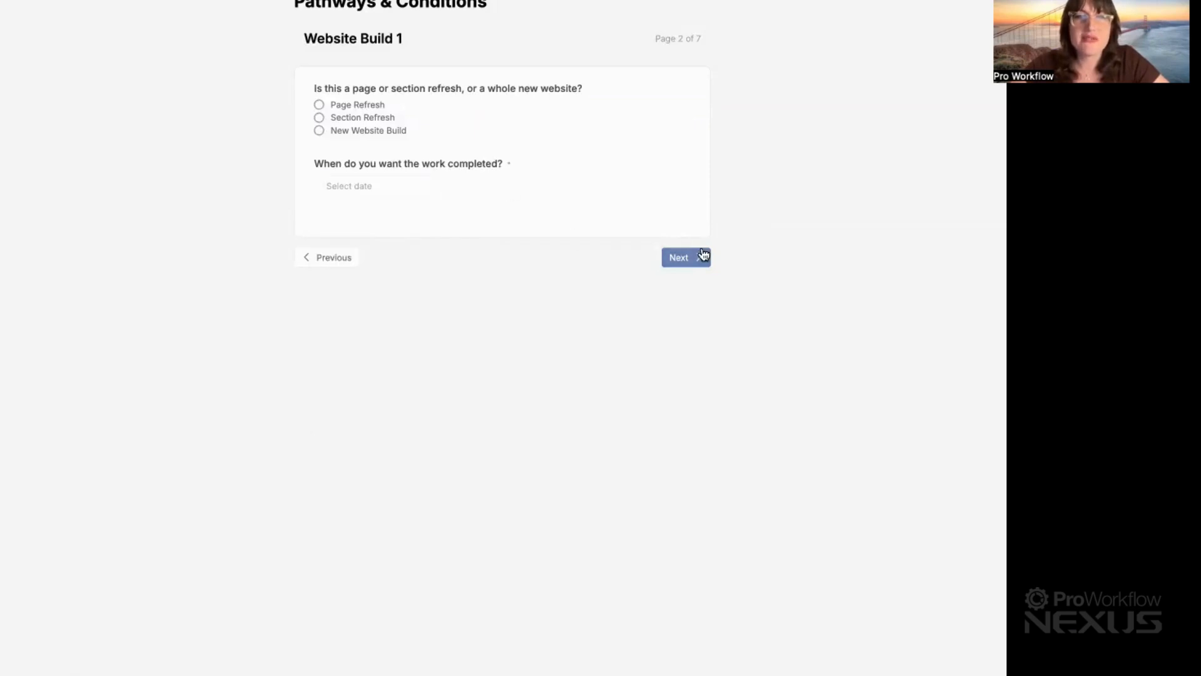
pyautogui.click(402, 196)
pyautogui.click(419, 339)
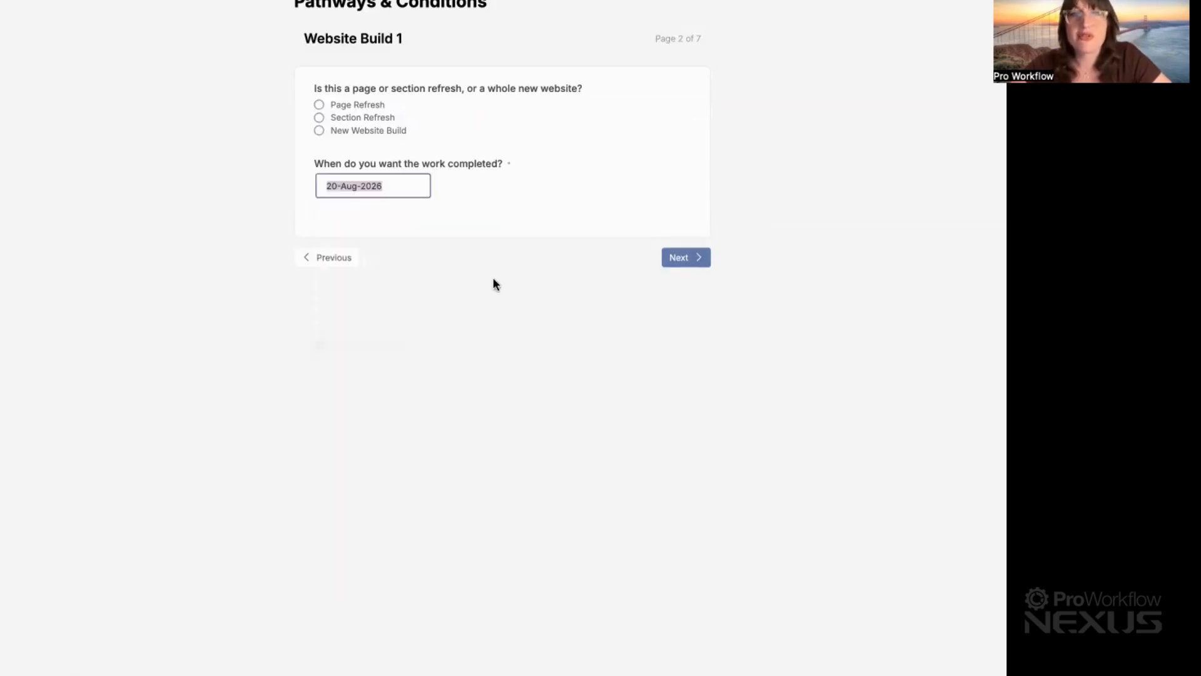
pyautogui.click(669, 259)
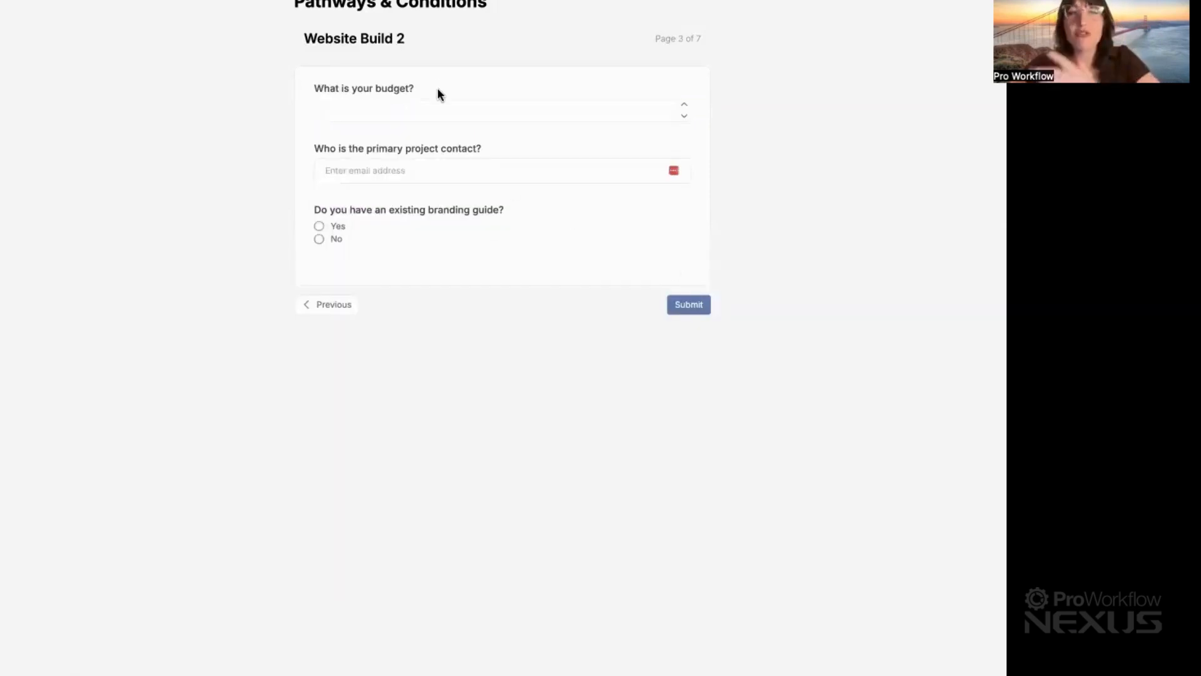
# - Look over the budget and primary contact questions, and answer Yes to having an existing branding guide
pyautogui.click(442, 106)
pyautogui.click(451, 163)
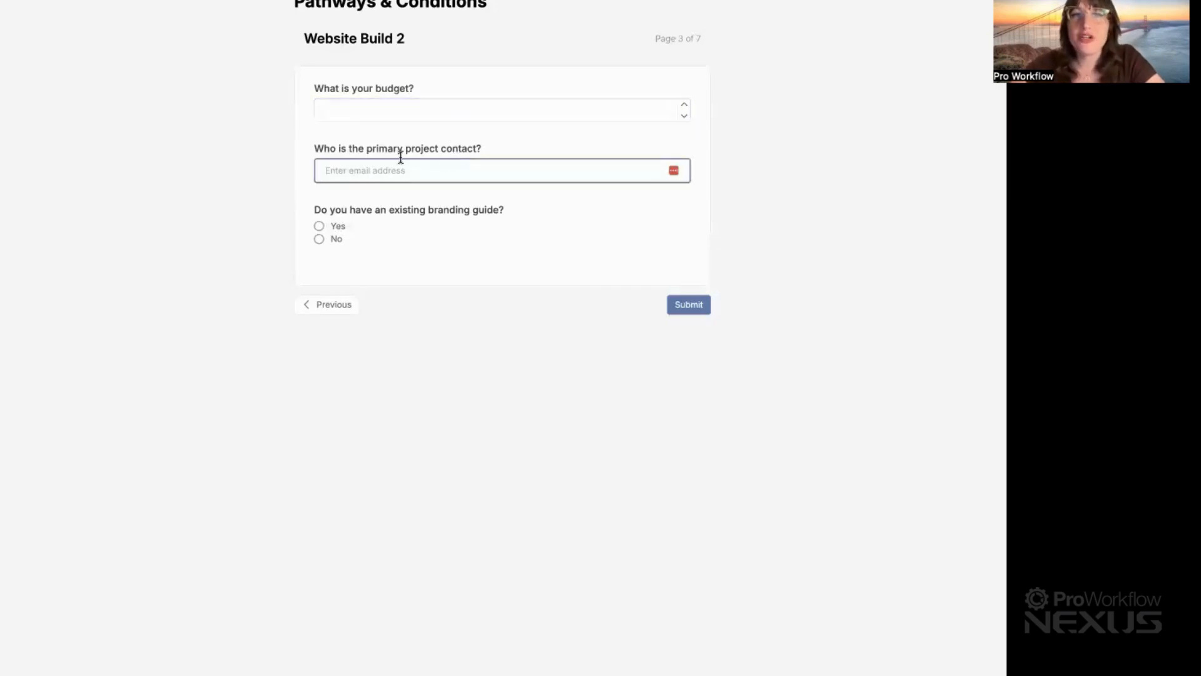
pyautogui.click(437, 197)
pyautogui.click(320, 227)
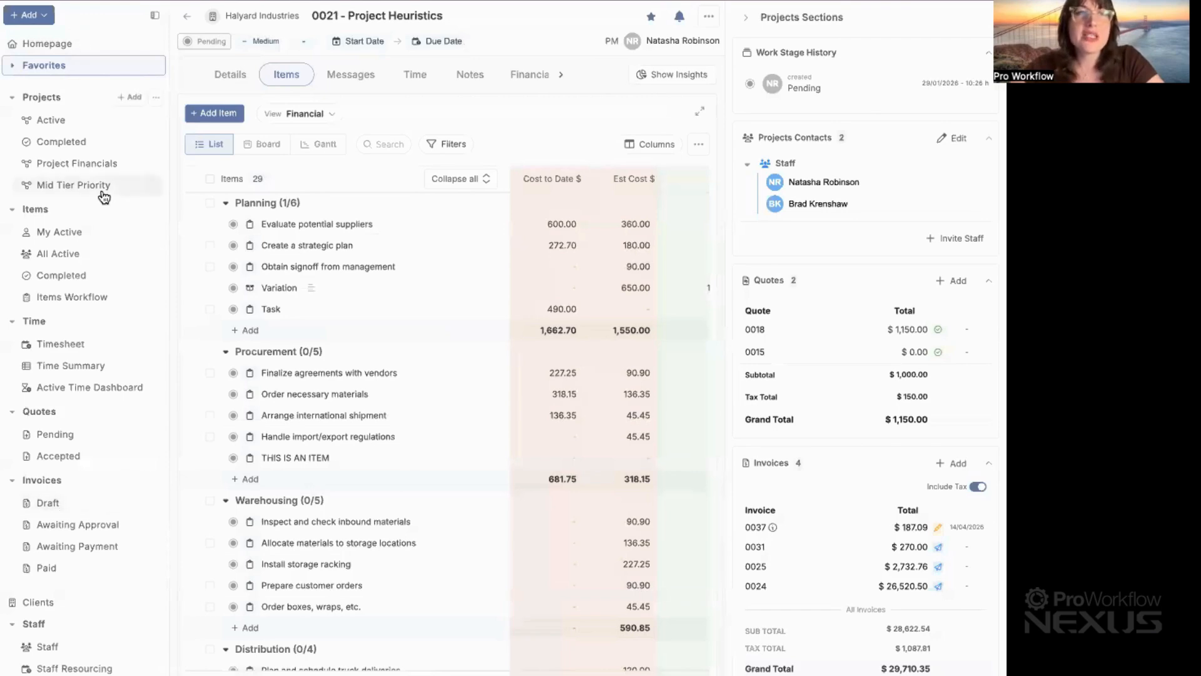
# - Open the standard project creation form from the general quick-add options, look over its fields, and cancel it
pyautogui.click(49, 15)
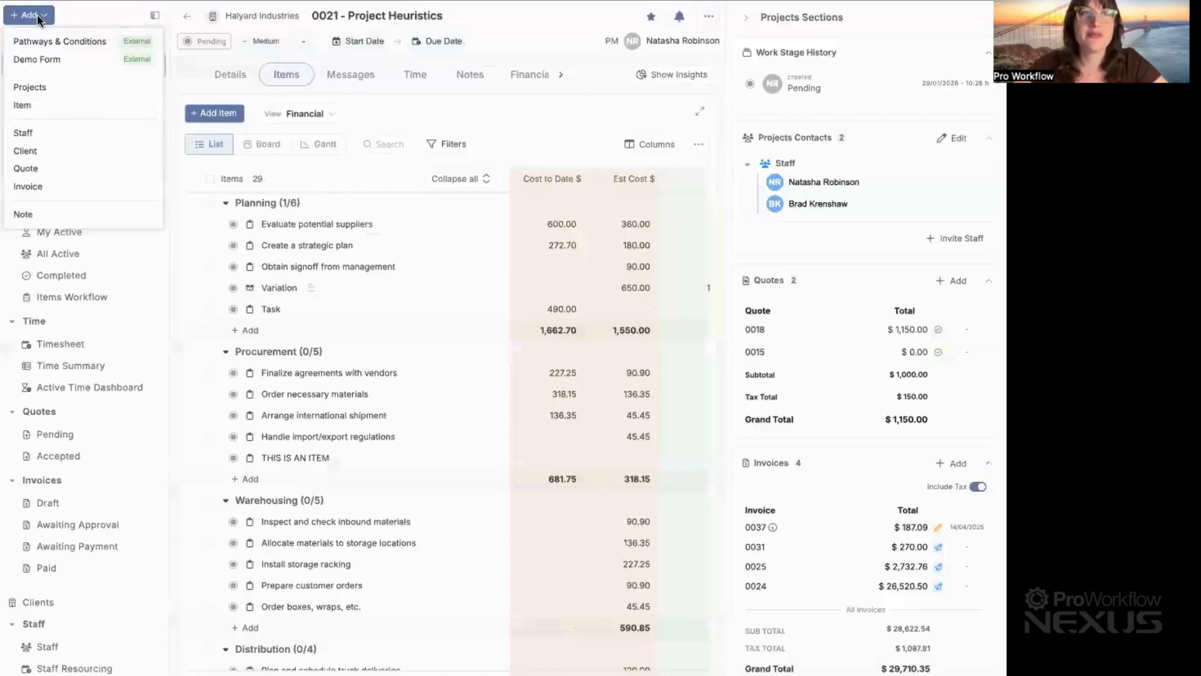
pyautogui.click(39, 18)
pyautogui.click(40, 16)
pyautogui.click(60, 87)
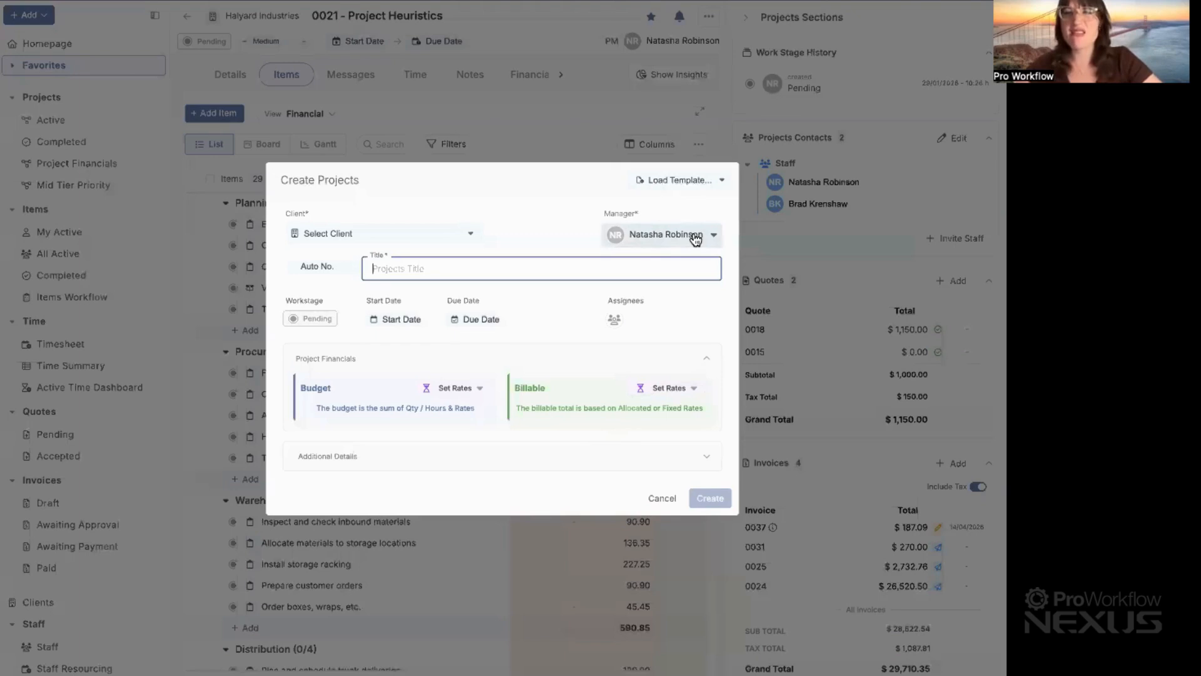
pyautogui.click(543, 40)
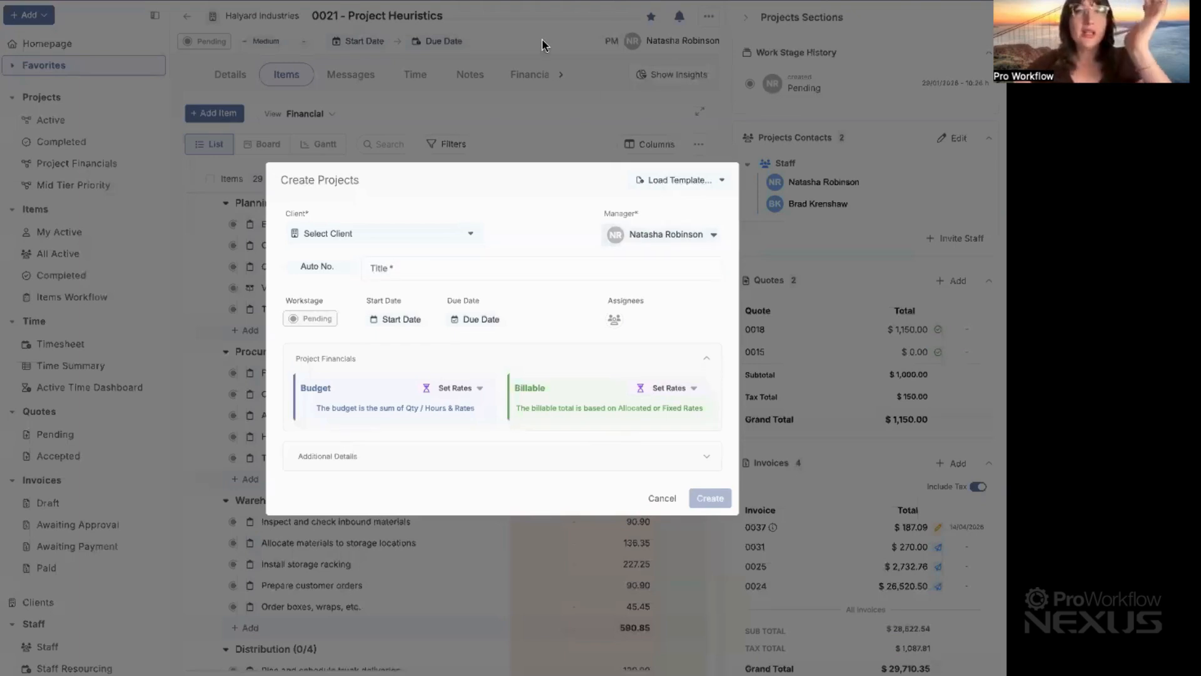
pyautogui.click(664, 498)
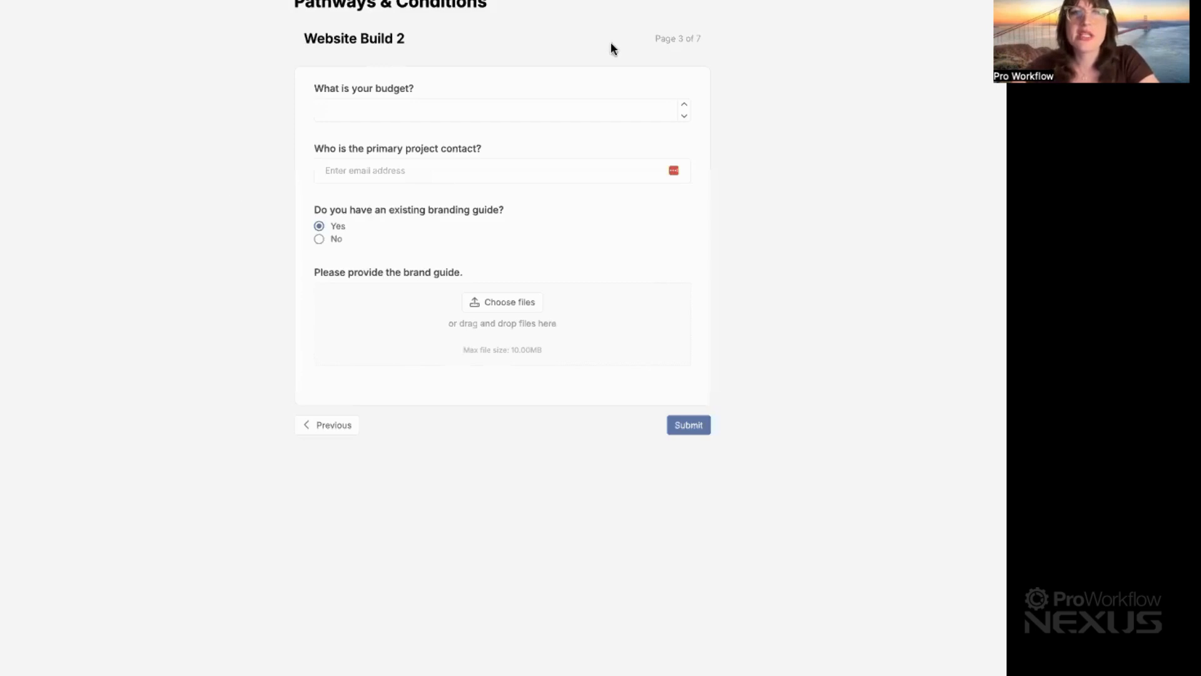
pyautogui.tripleClick(683, 34)
pyautogui.click(742, 72)
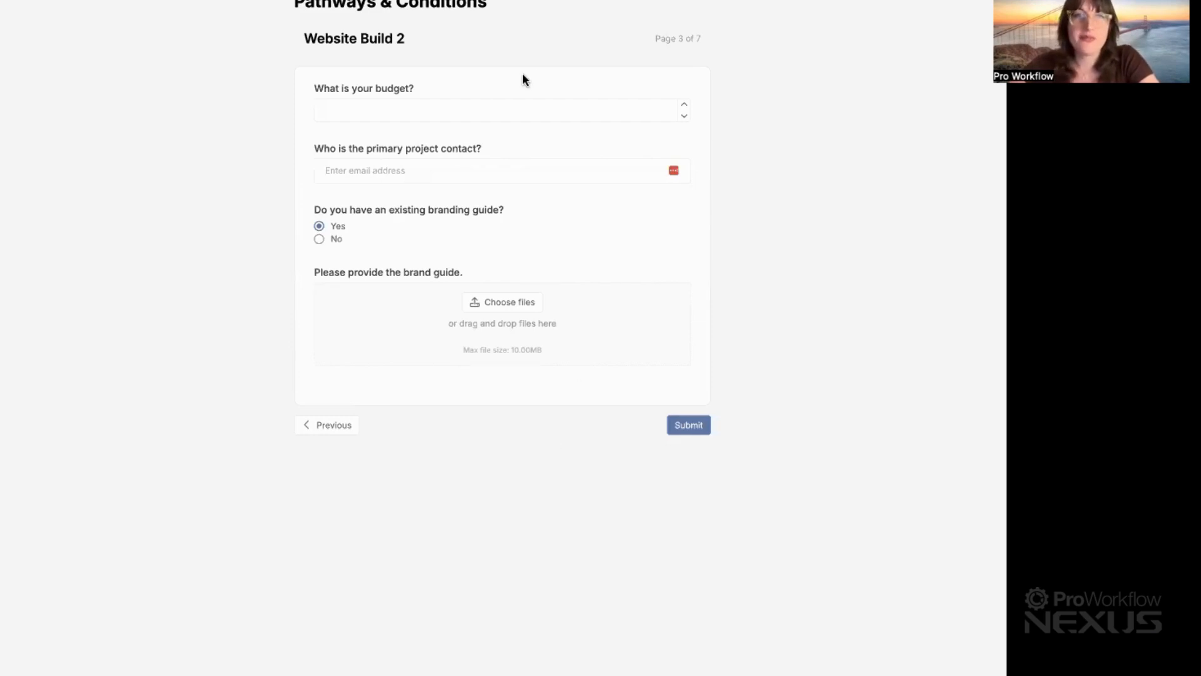
pyautogui.moveTo(302, 37); pyautogui.dragTo(407, 38)
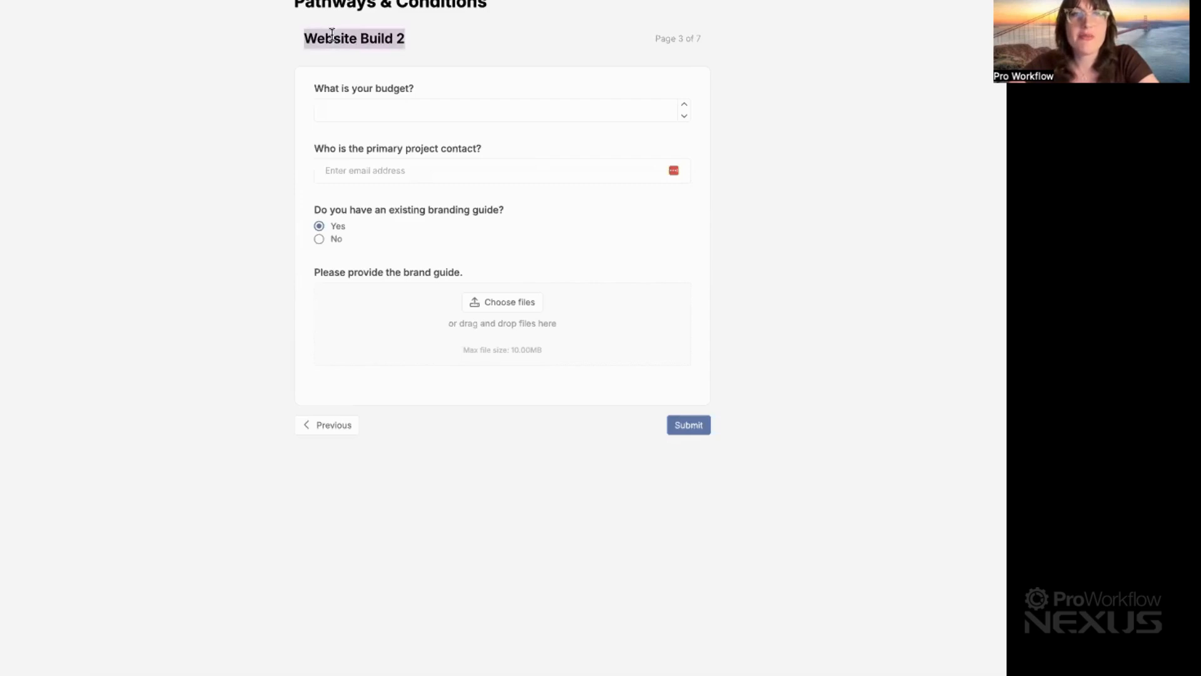
pyautogui.click(445, 53)
# - Go back to the form's start page, change the kind of work to Brand Refresh, and continue
pyautogui.click(324, 423)
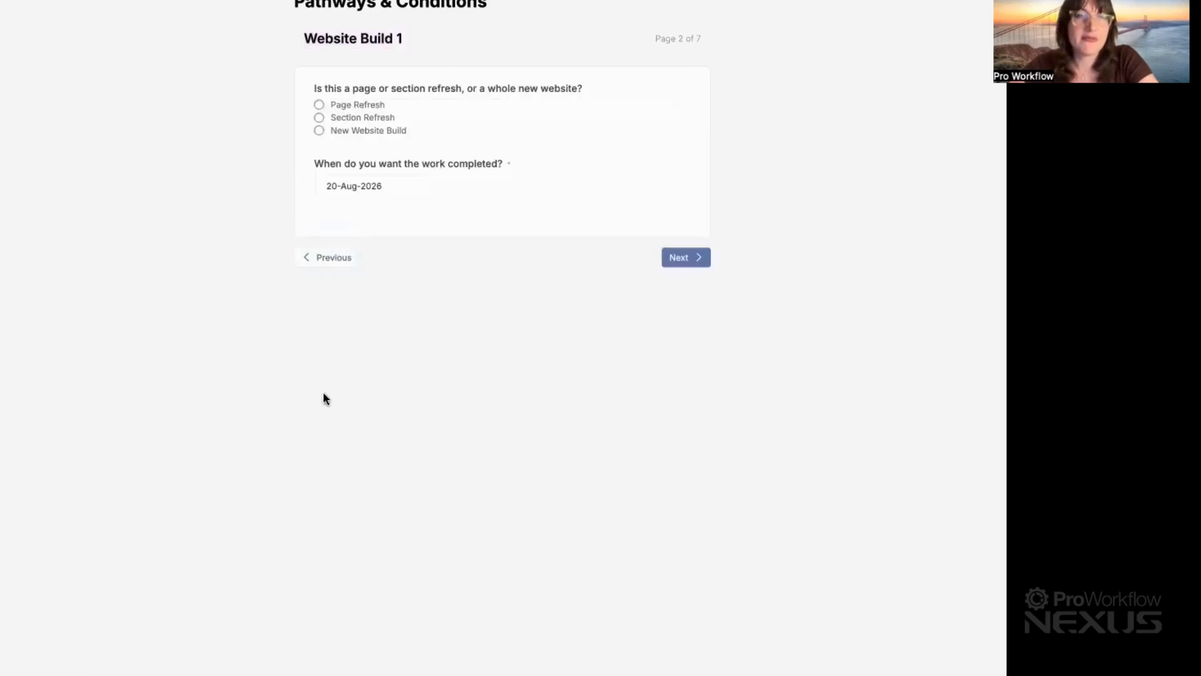
pyautogui.click(332, 259)
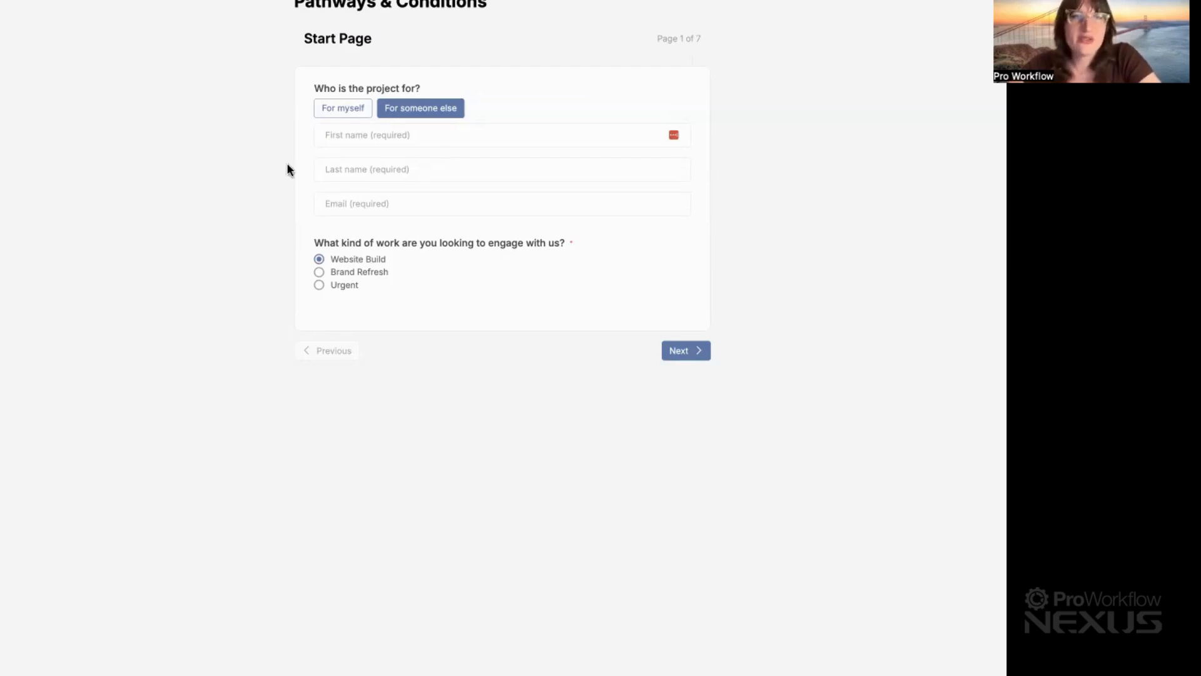
pyautogui.click(355, 272)
pyautogui.click(686, 355)
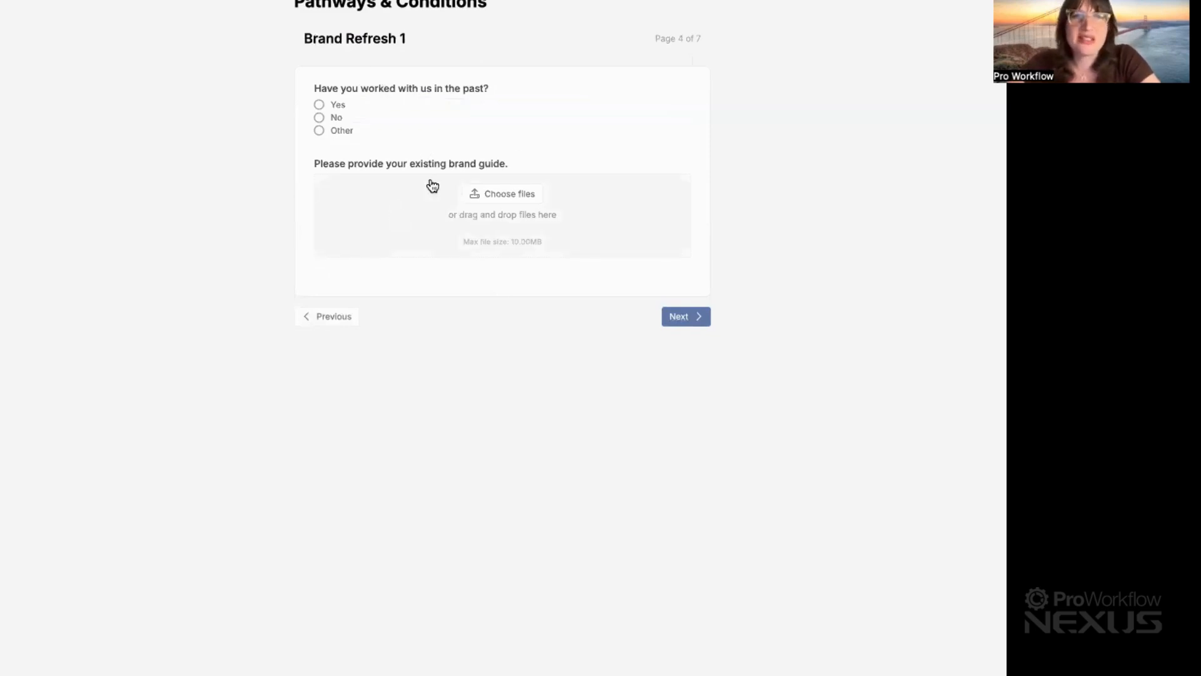
# - Try the Yes and No answers about having worked together in the past, choose Other, and examine the relationship explanation field
pyautogui.click(320, 105)
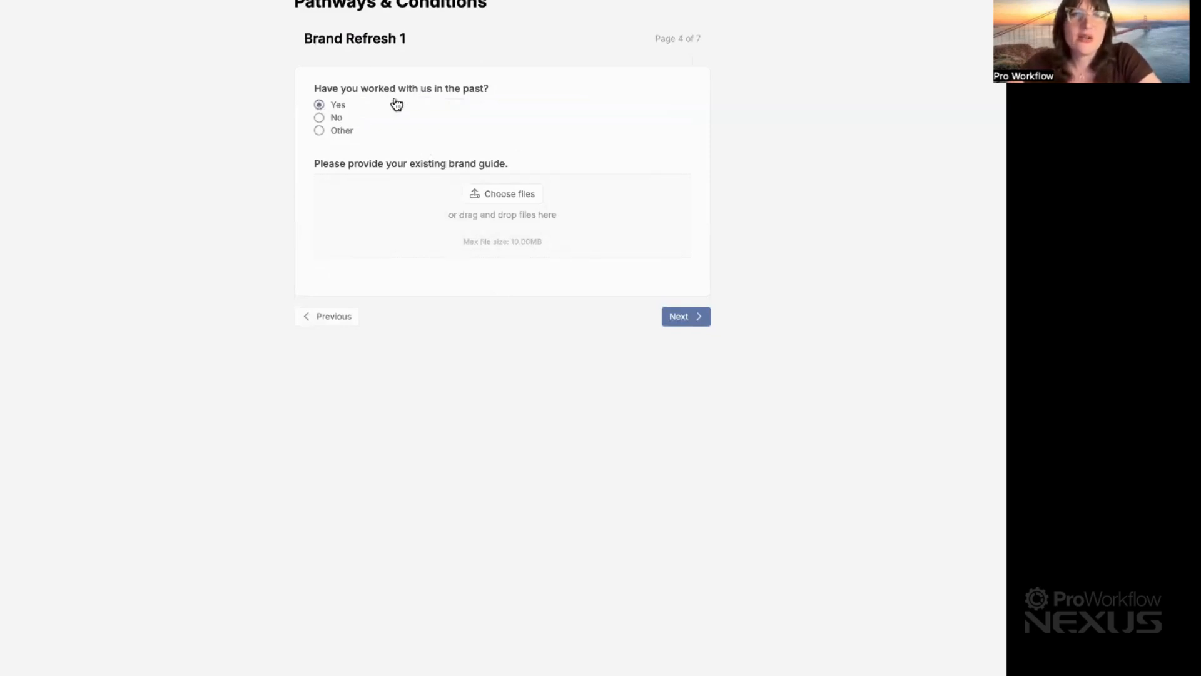
pyautogui.click(340, 118)
pyautogui.click(341, 130)
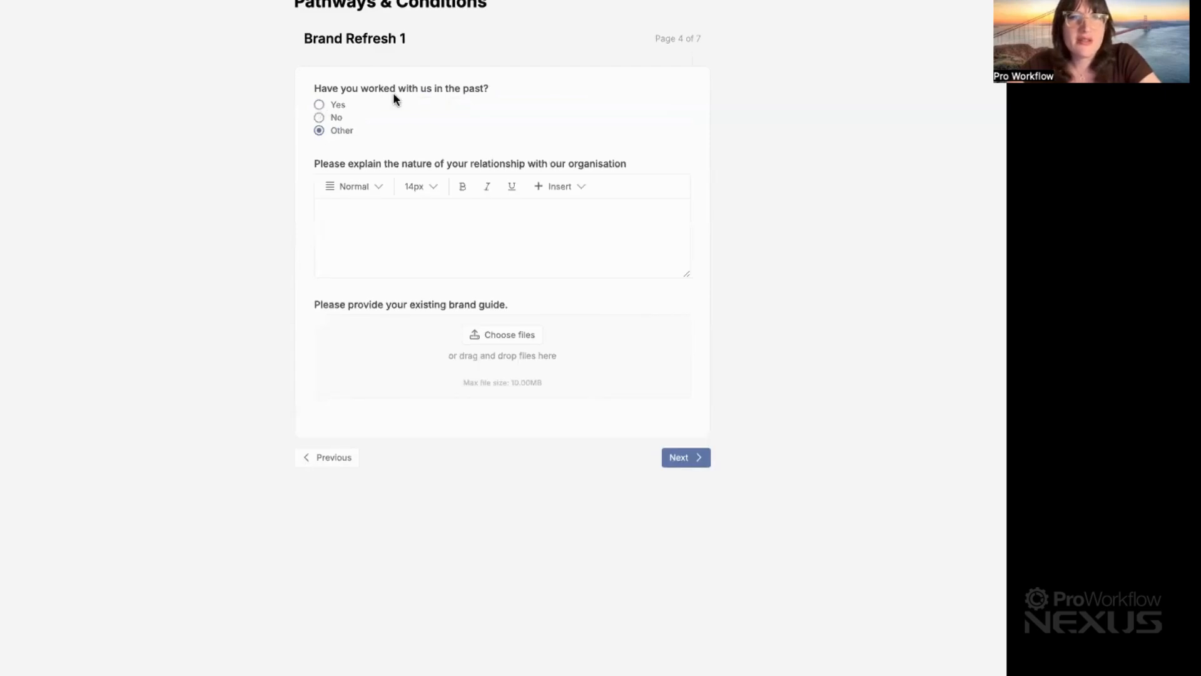
pyautogui.click(382, 224)
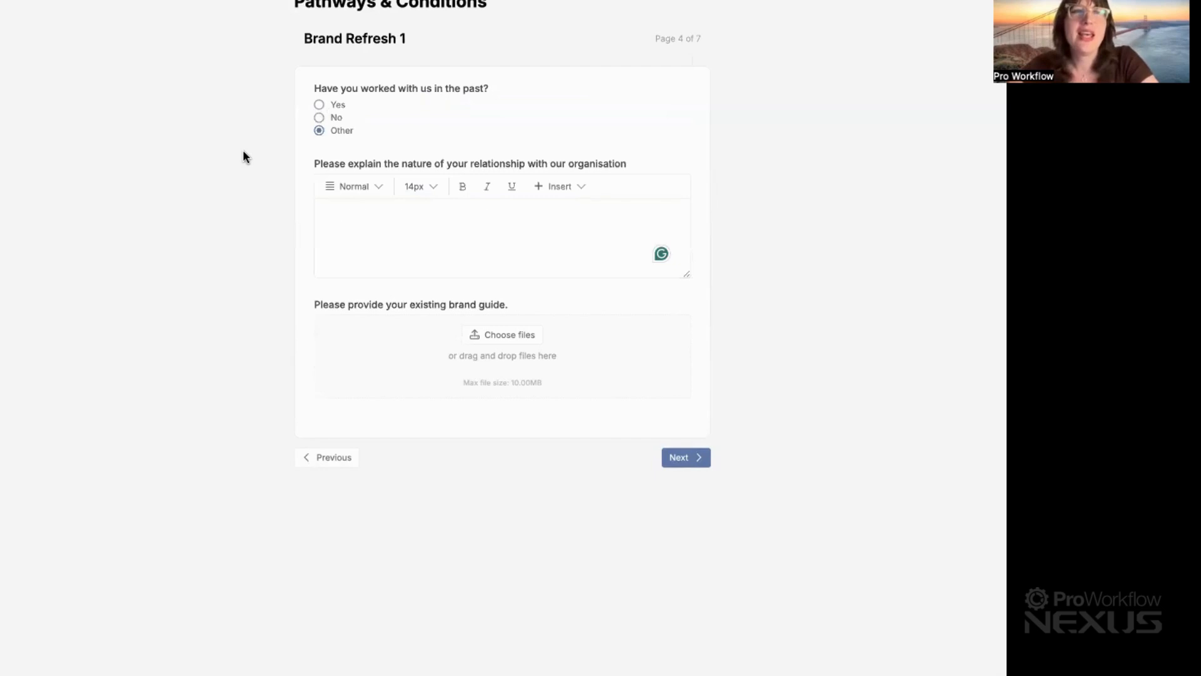
pyautogui.click(403, 227)
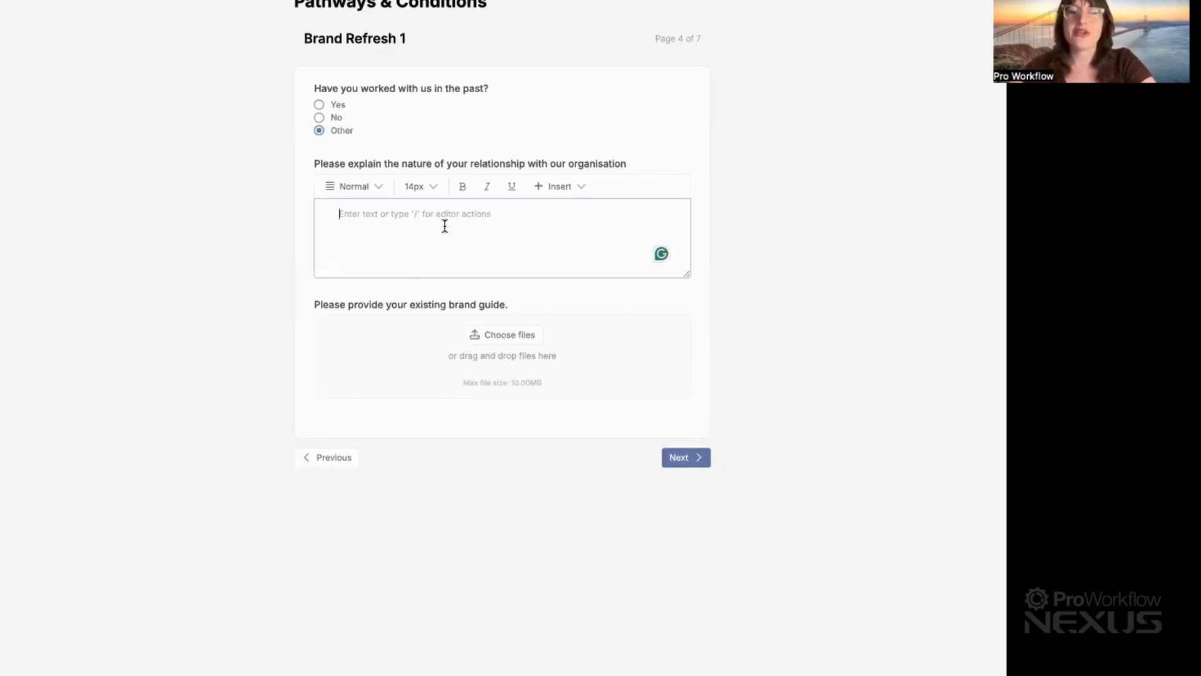
pyautogui.click(223, 258)
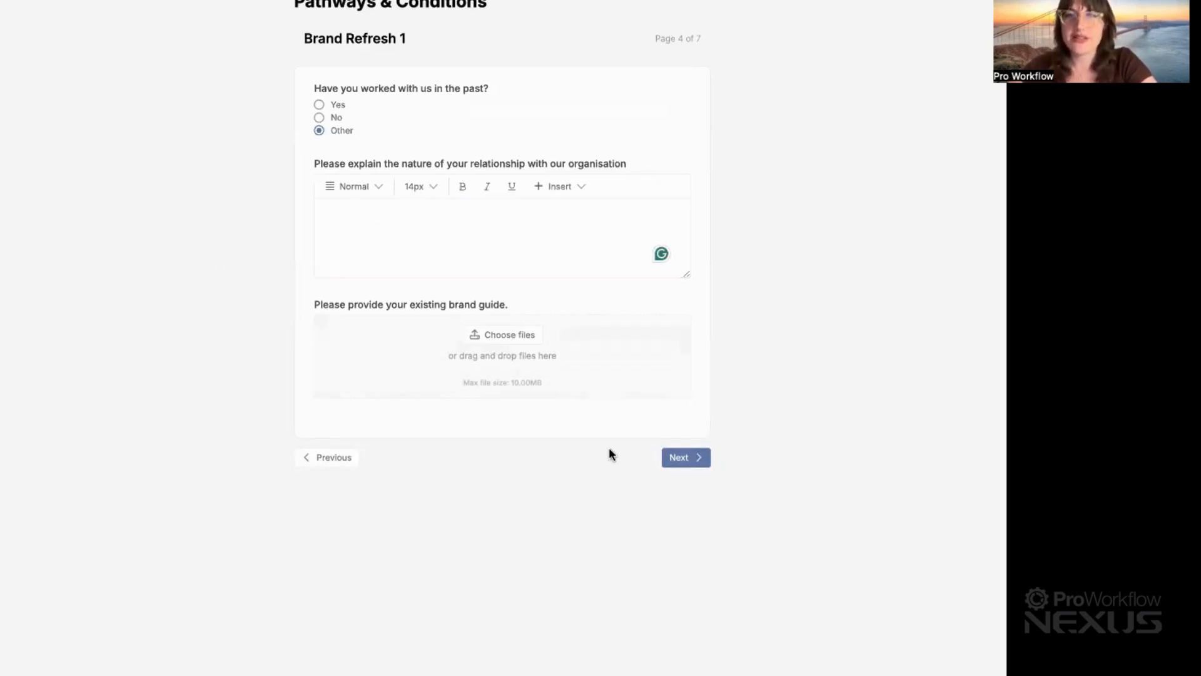
# - Return from the Brand Refresh pages to the start page, switch the kind of work back to Website Build, and continue
pyautogui.click(675, 458)
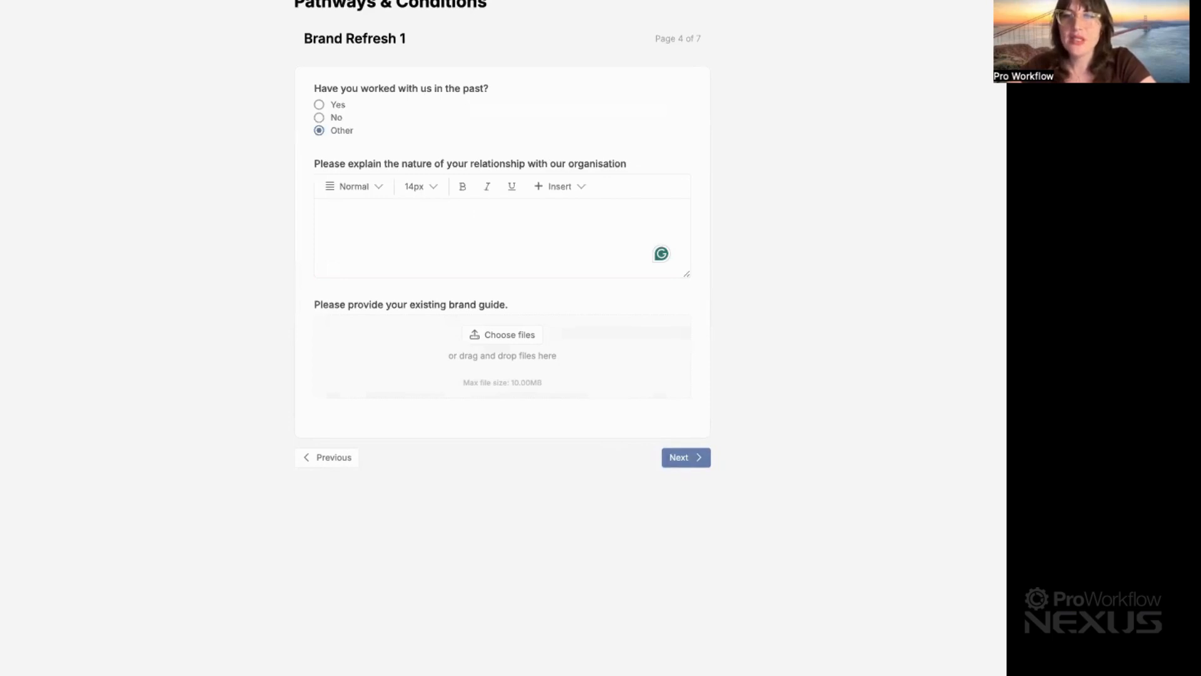
pyautogui.click(324, 459)
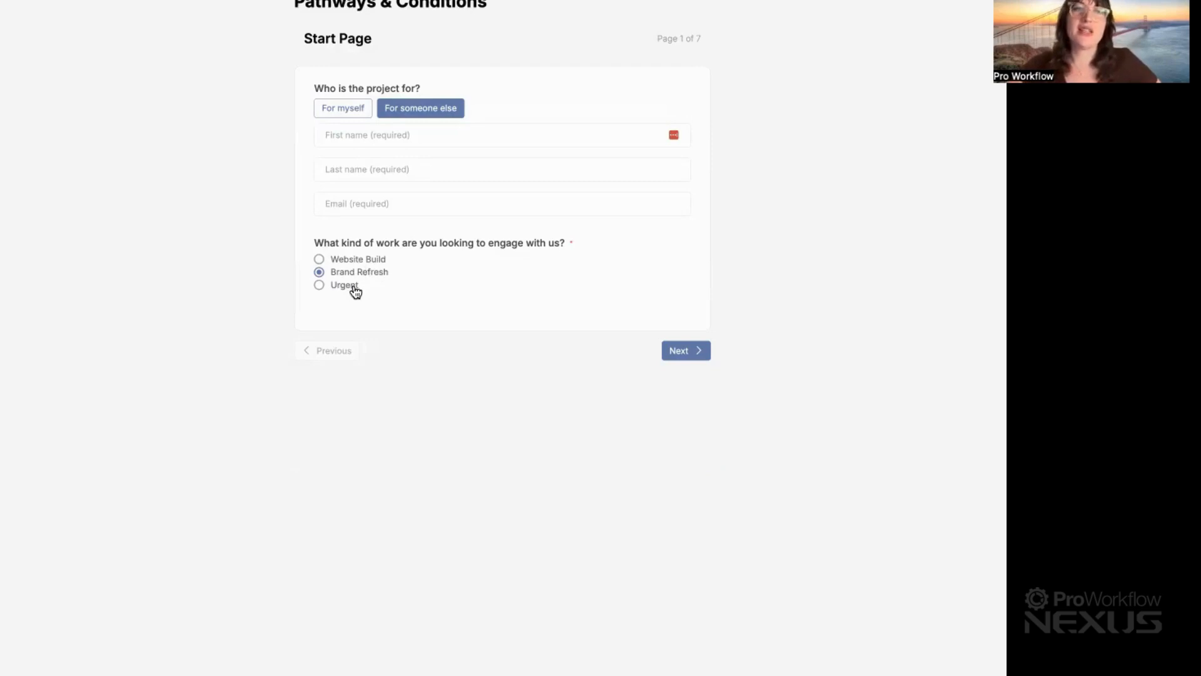
pyautogui.click(374, 260)
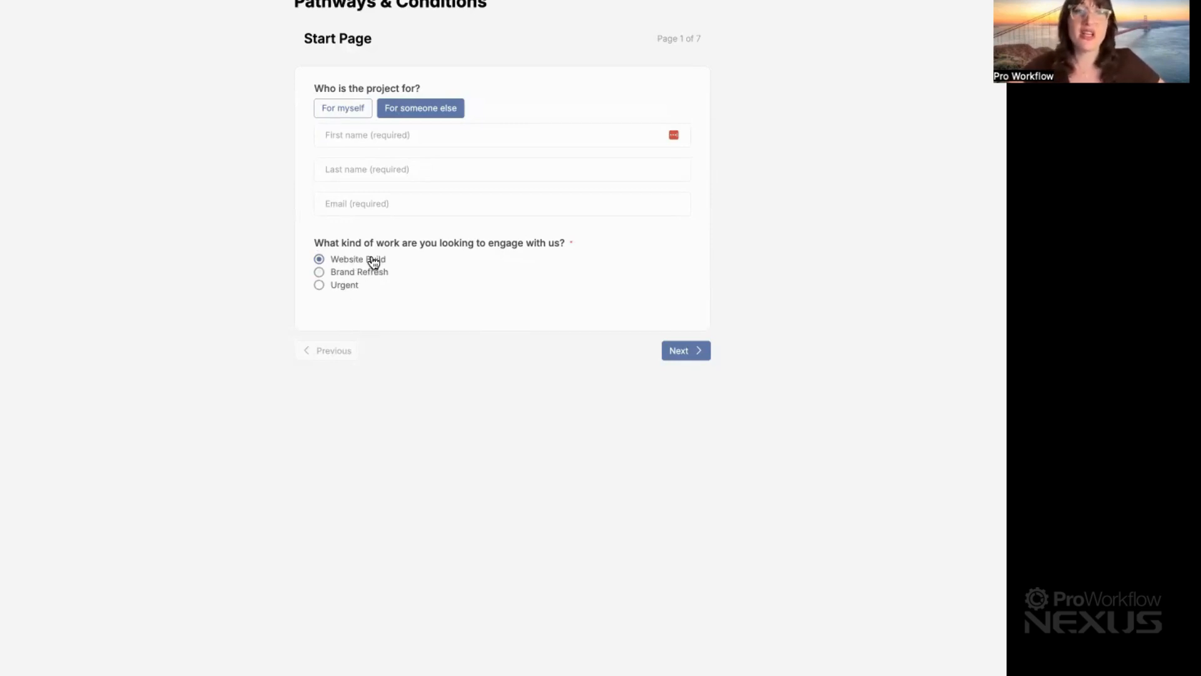
pyautogui.click(677, 351)
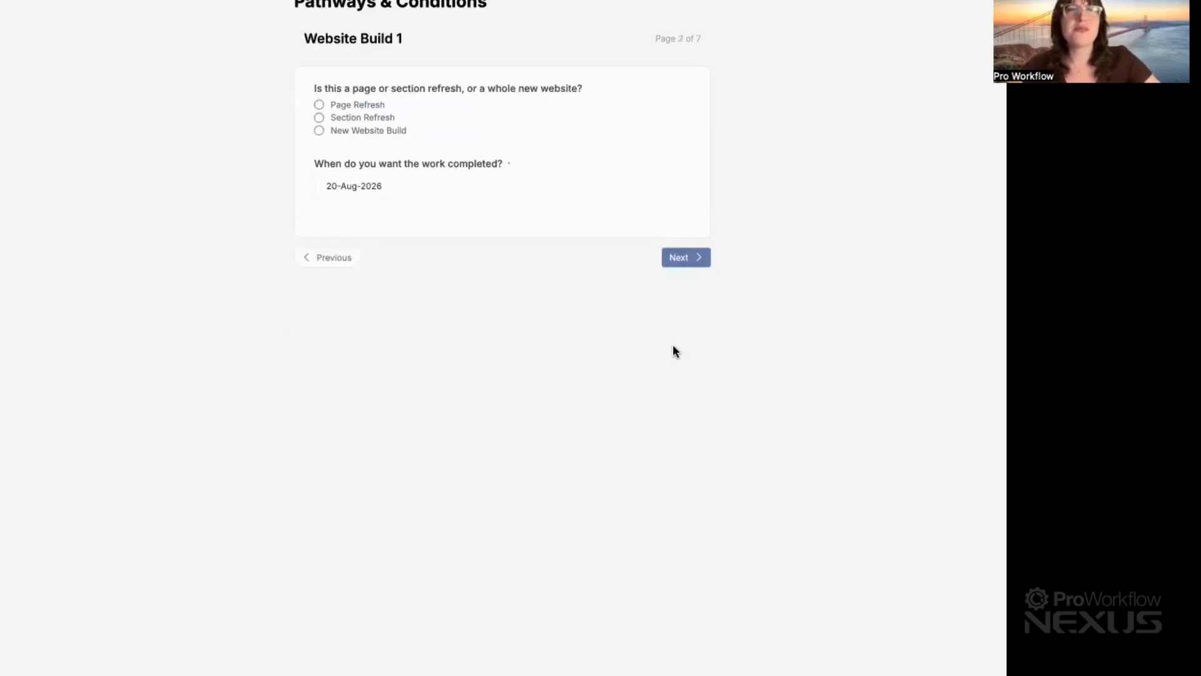
# - Request a Page Refresh on the first Website Build page, enter "Pricing" as the page needing a refresh, and continue
pyautogui.click(364, 106)
pyautogui.click(425, 205)
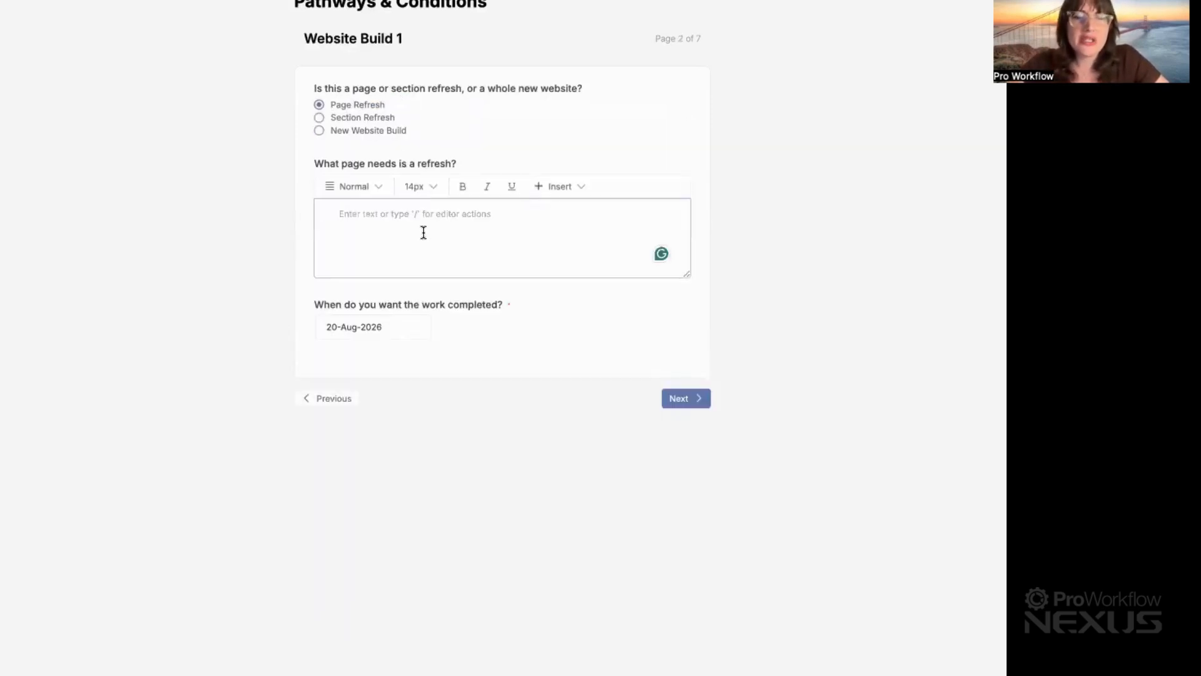
pyautogui.write('Pricing')
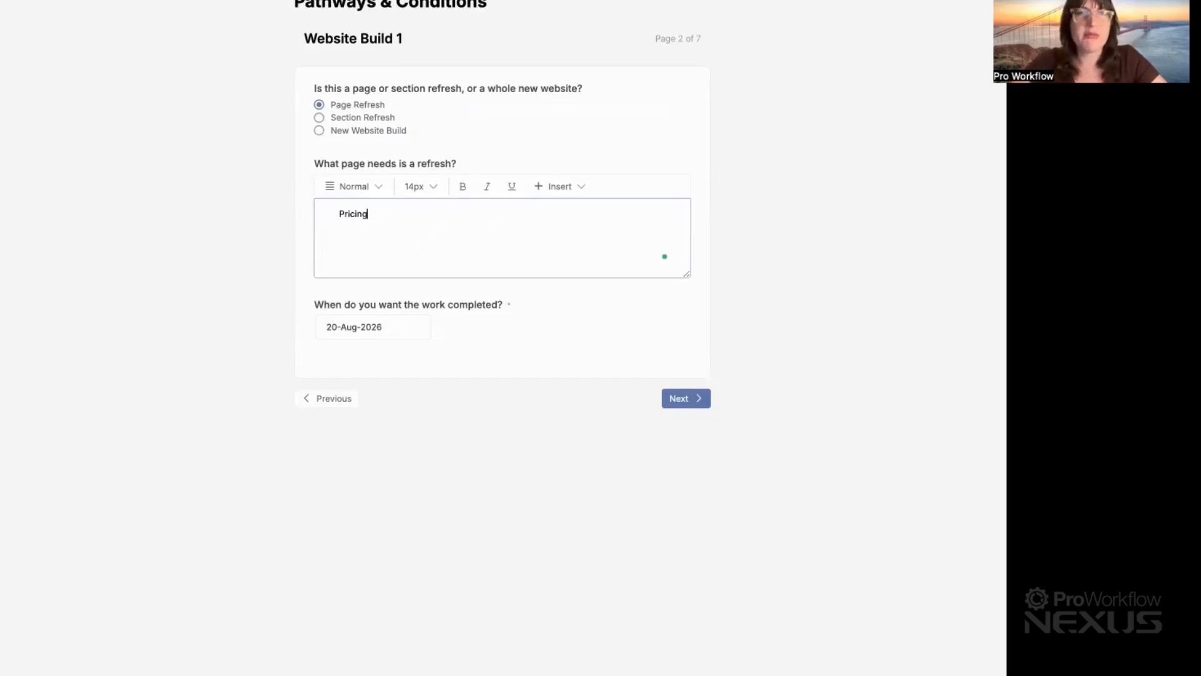
pyautogui.click(687, 399)
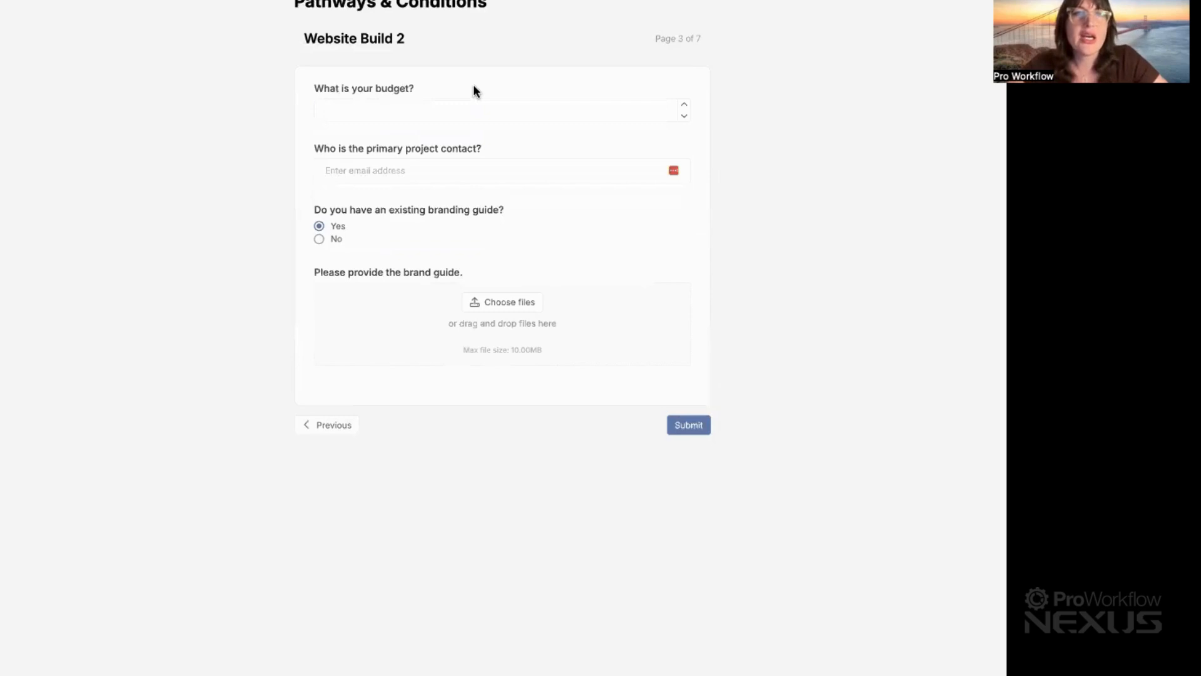
# - Set the budget to 20000, answer No to having an existing branding guide, and submit the request form
pyautogui.click(459, 103)
pyautogui.write('20000')
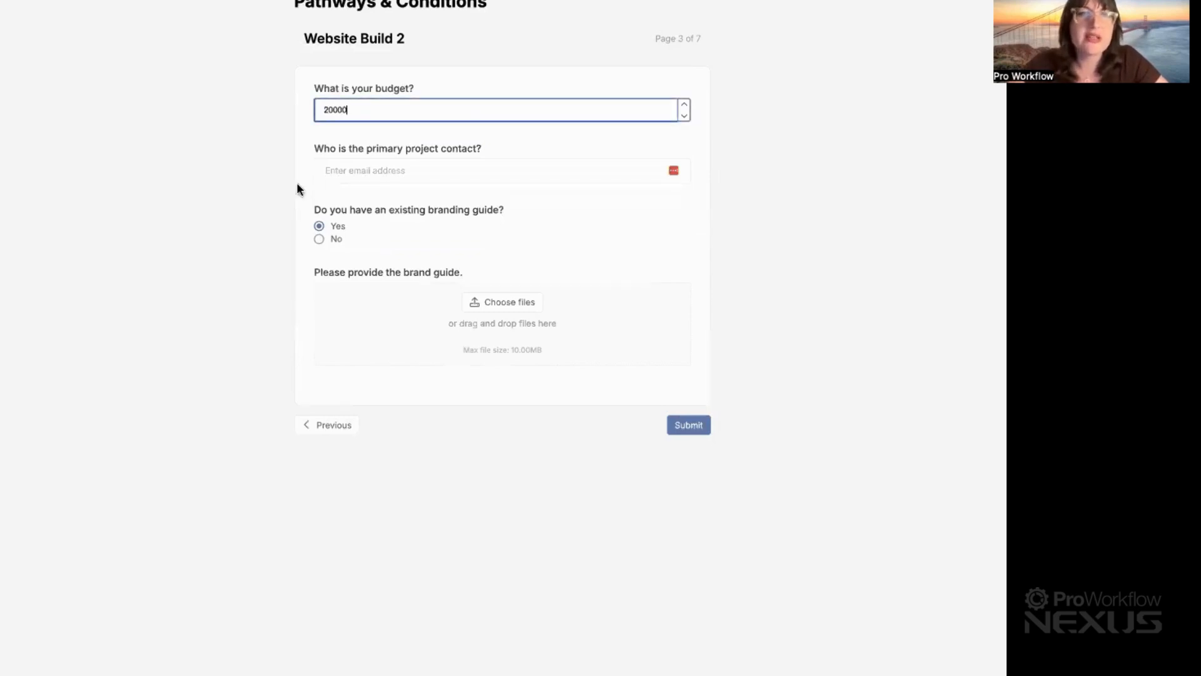
pyautogui.click(279, 185)
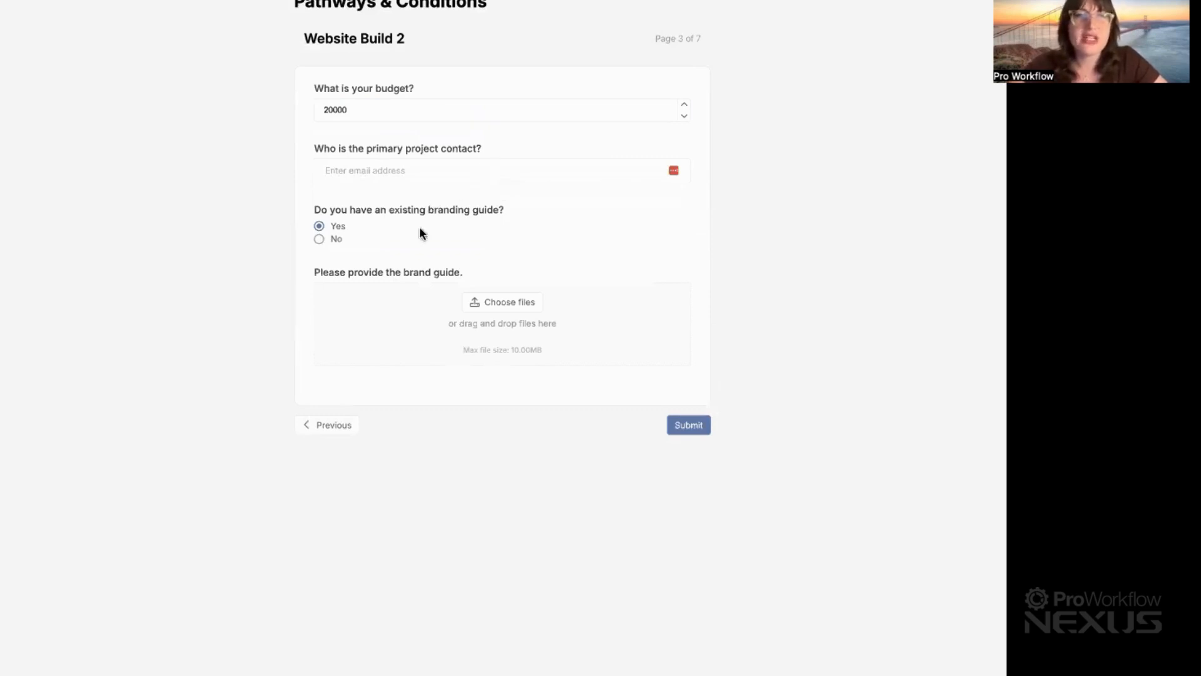
pyautogui.click(323, 239)
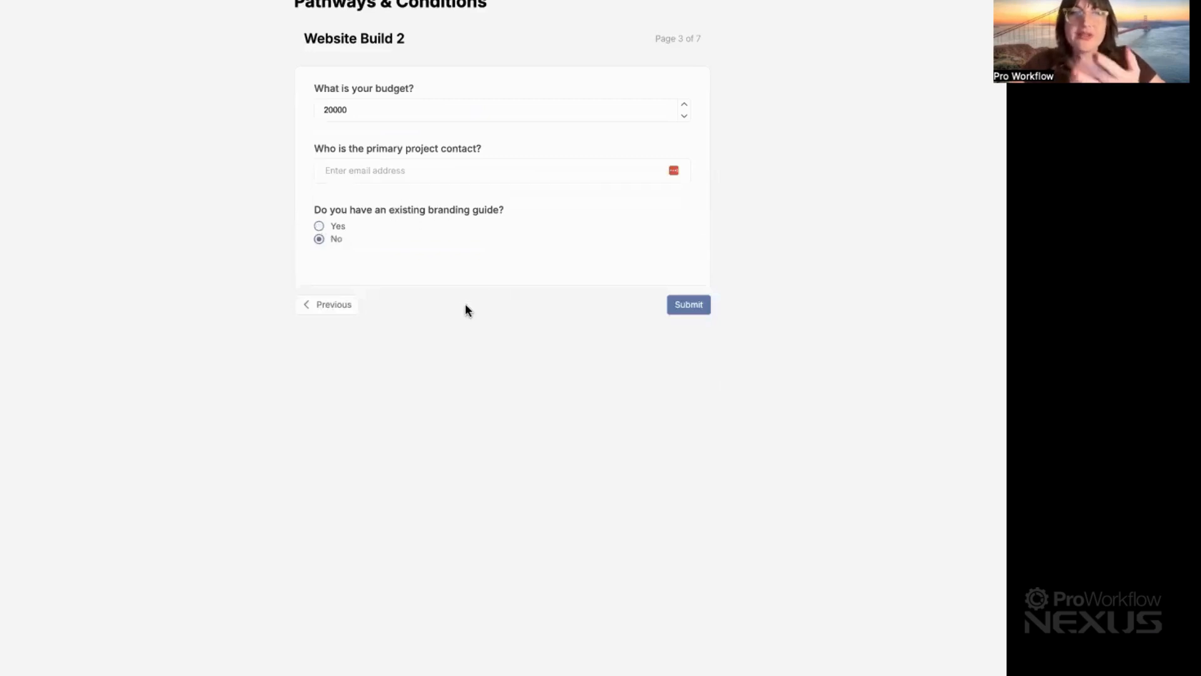
pyautogui.click(695, 313)
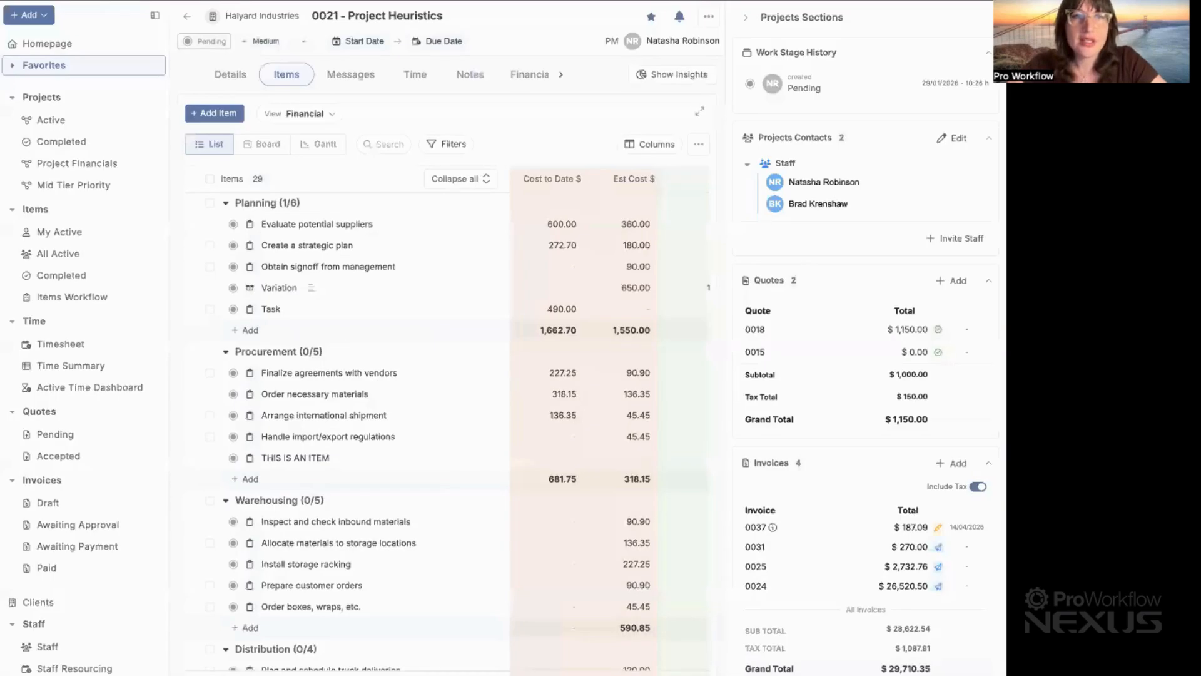
# - Open project 0030, Pathways & Conditions, from the active projects and examine its items list, briefly switching to the Gantt view and back
pyautogui.click(56, 128)
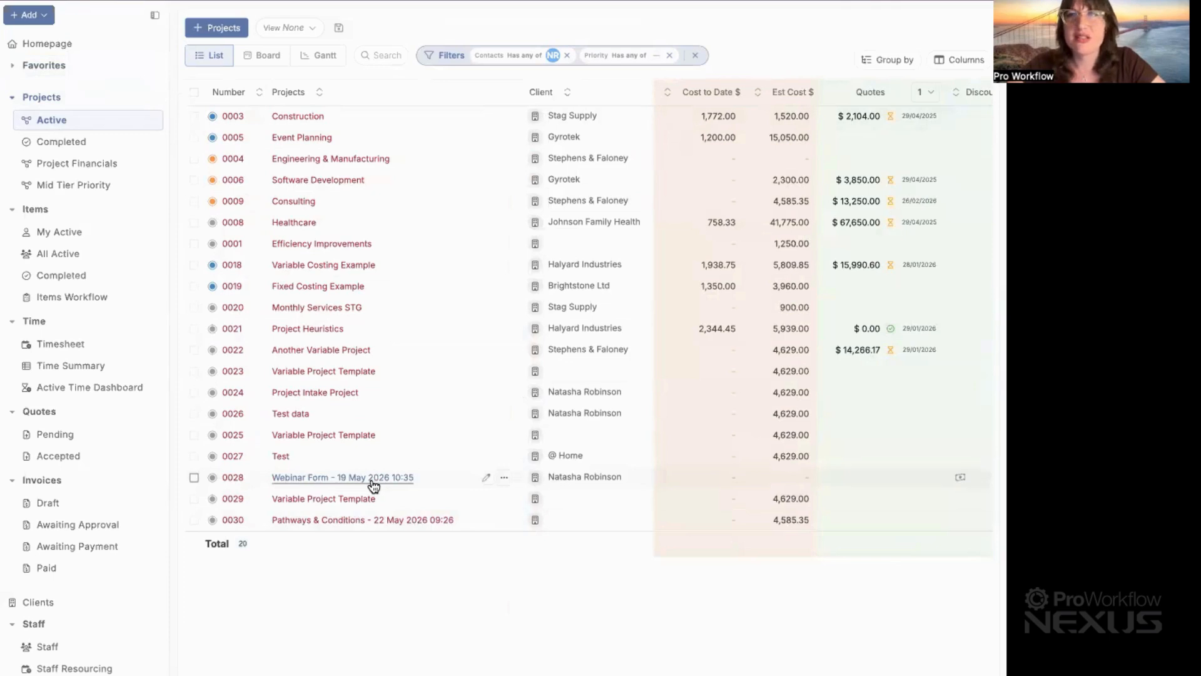
pyautogui.click(380, 519)
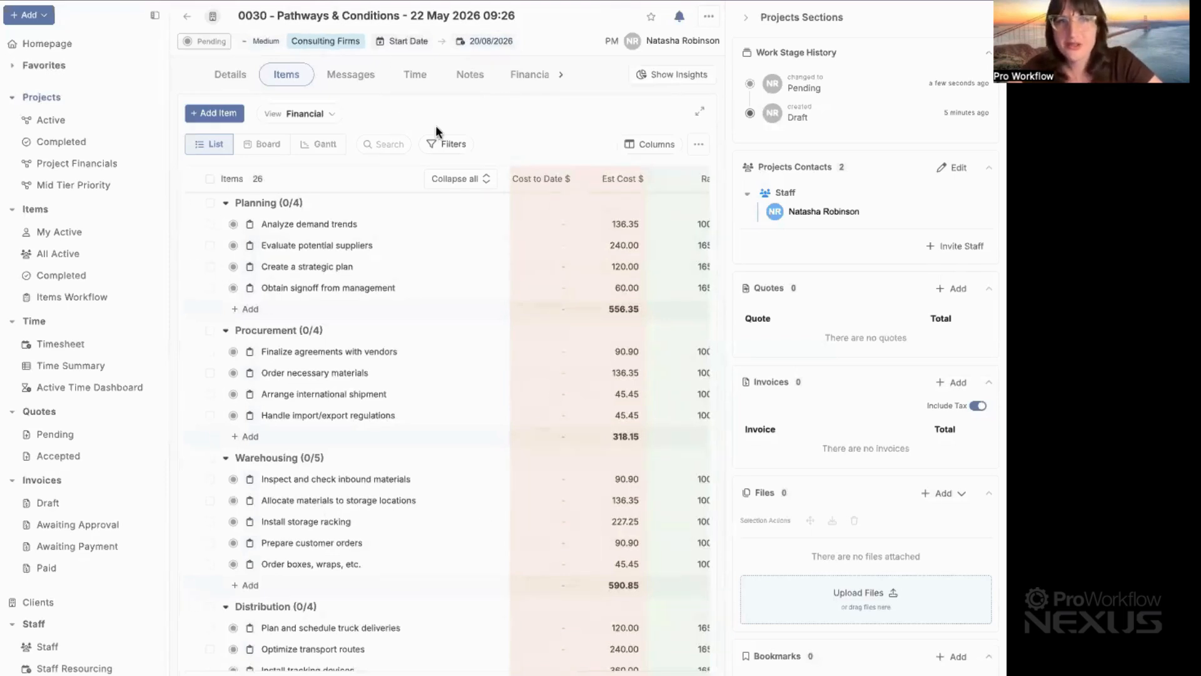
pyautogui.hscroll(5, 537, 293)
pyautogui.hscroll(-5, 560, 285)
pyautogui.scroll(-7, 560, 285)
pyautogui.scroll(7, 560, 286)
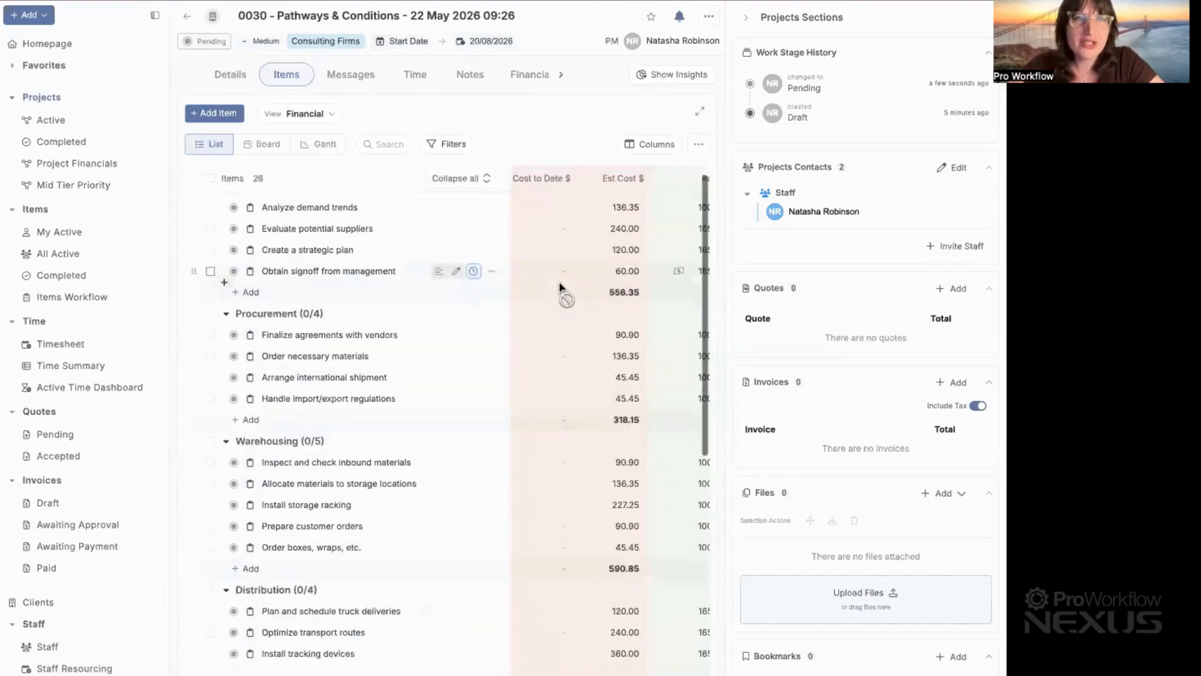
pyautogui.click(320, 146)
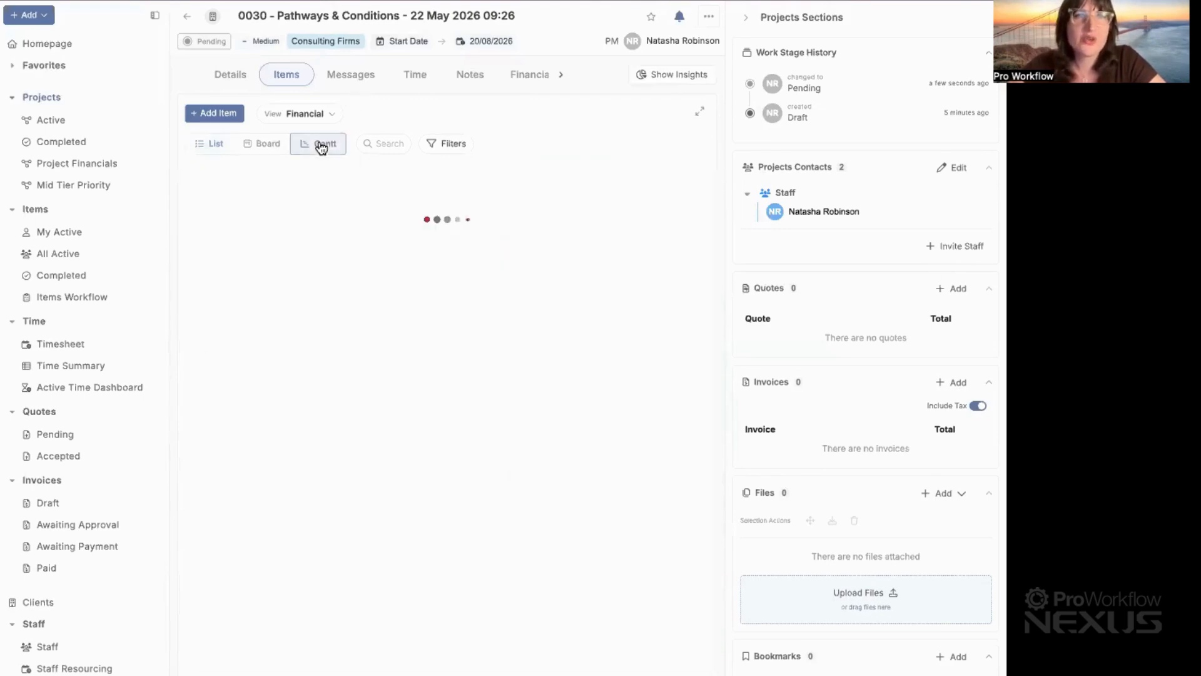
pyautogui.click(216, 148)
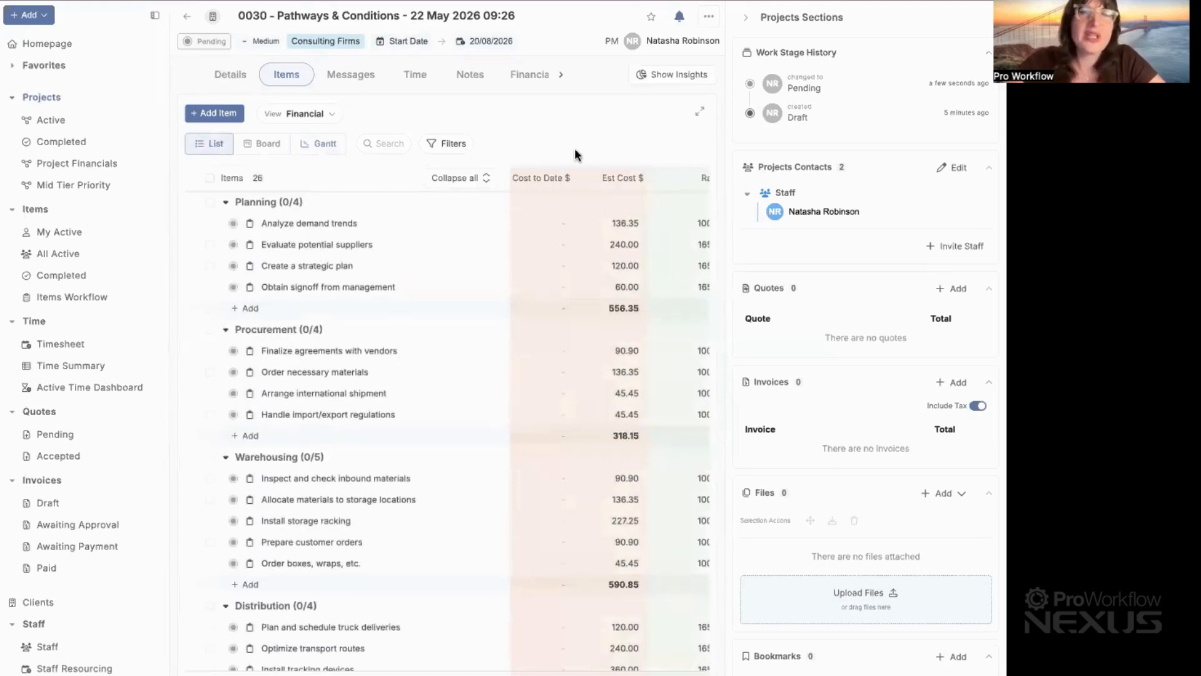
# - Check which other pages the project offers, open its Details, and collapse the Description section
pyautogui.click(563, 76)
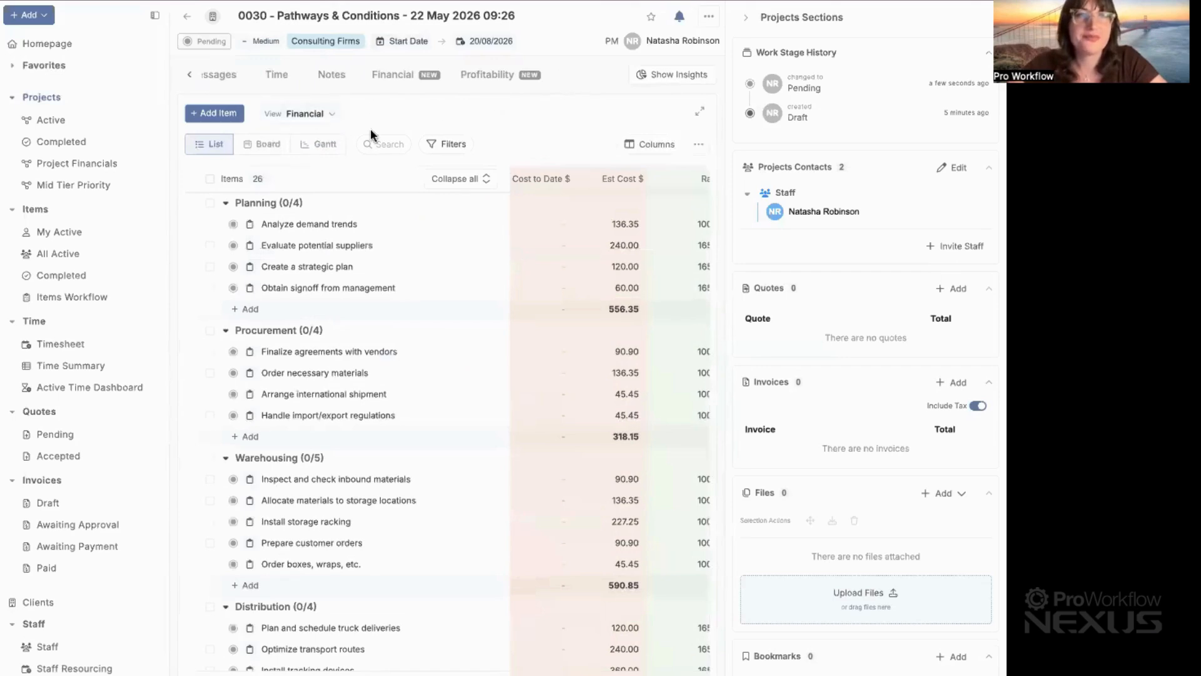
pyautogui.click(198, 75)
pyautogui.click(228, 78)
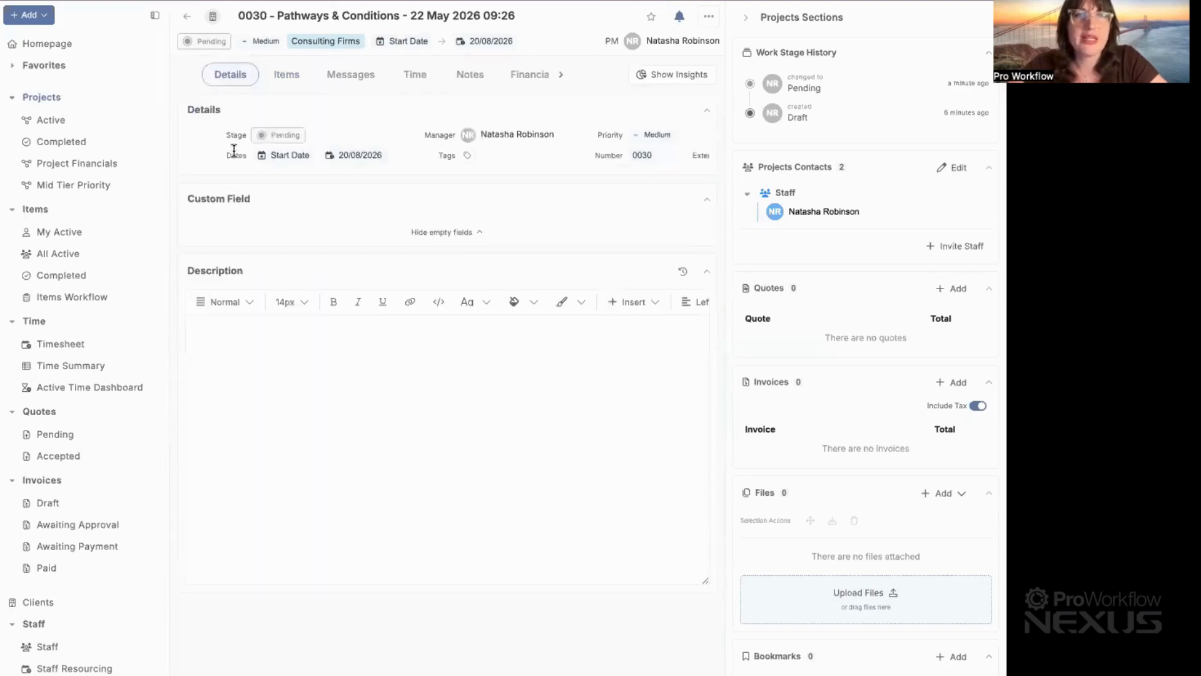
pyautogui.click(706, 271)
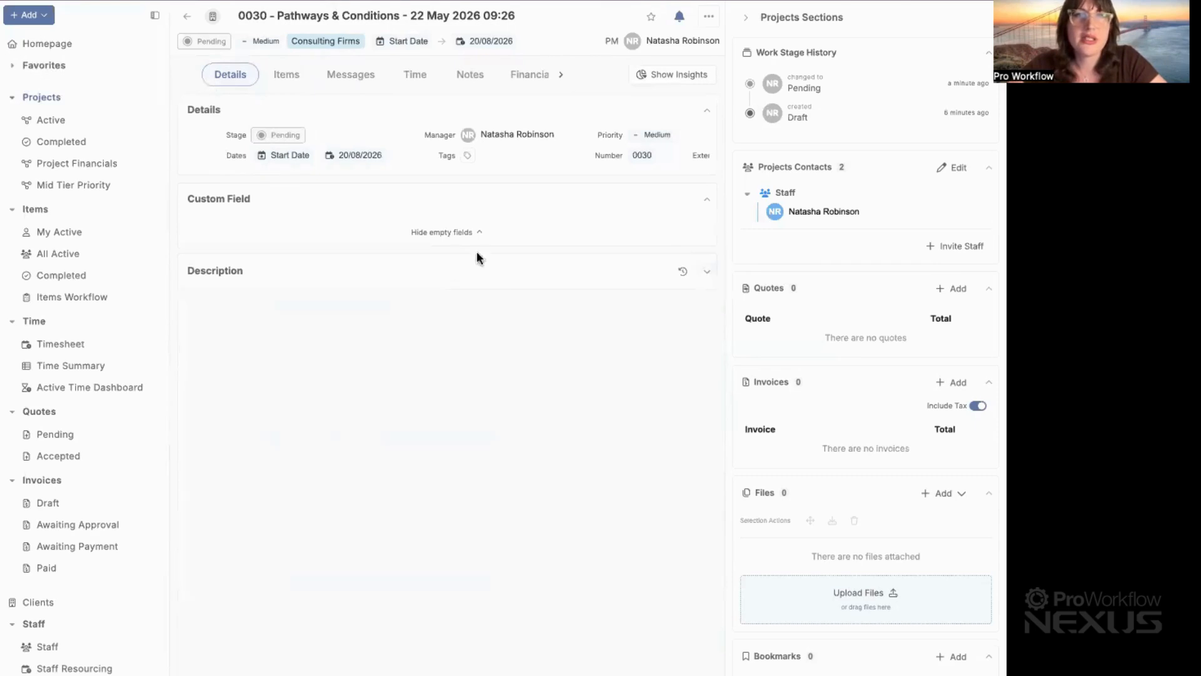
# - Include Submission Form among the visible tabs in the project's layout settings and save the layout
pyautogui.click(709, 17)
pyautogui.click(649, 99)
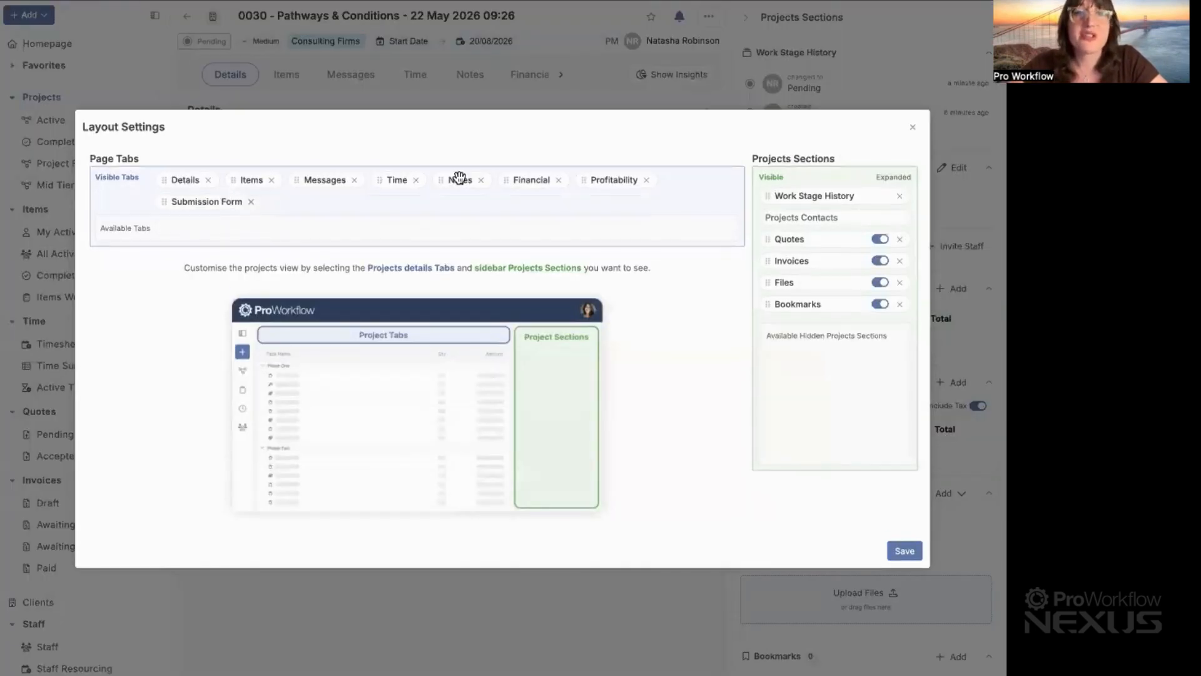
pyautogui.click(914, 551)
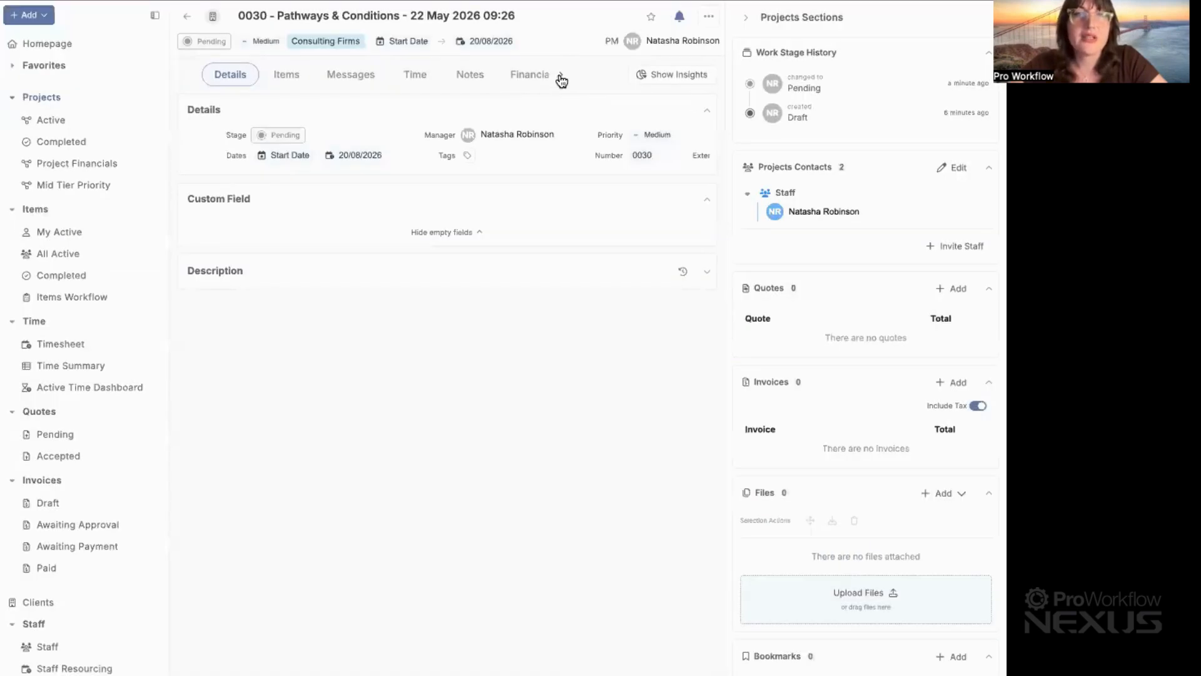
# - Open the project's Submission Form and read through the submitted answers on all of its pages
pyautogui.click(560, 75)
pyautogui.click(501, 79)
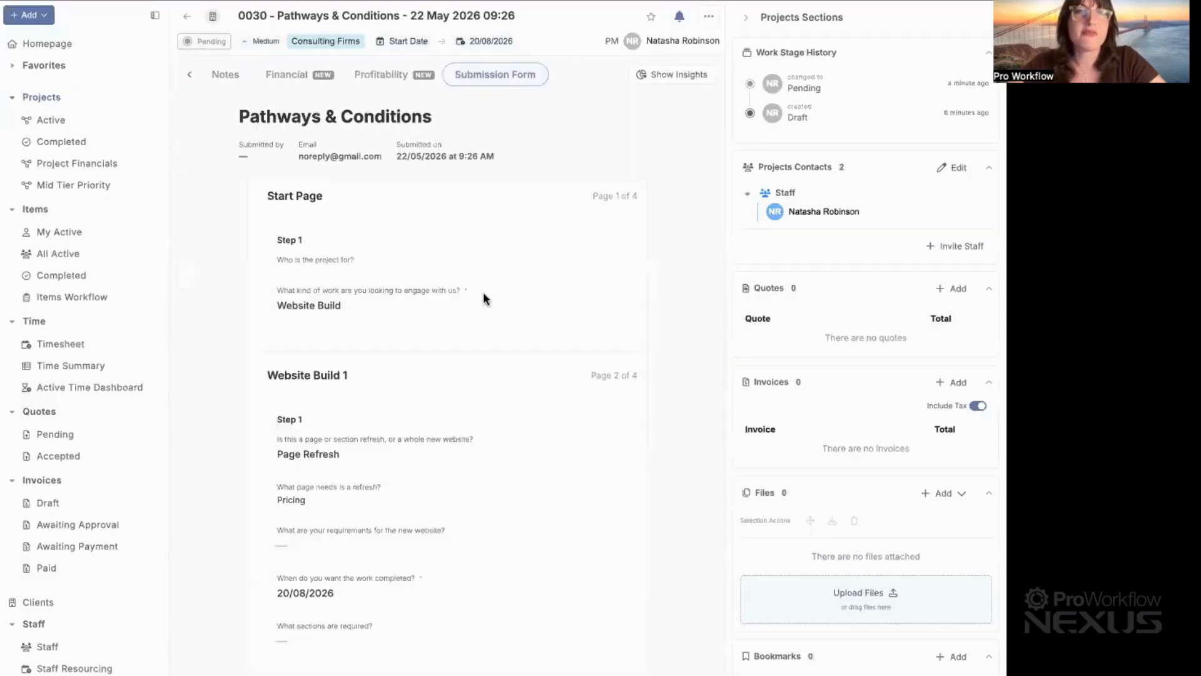
pyautogui.scroll(-6, 483, 294)
pyautogui.scroll(-2, 483, 298)
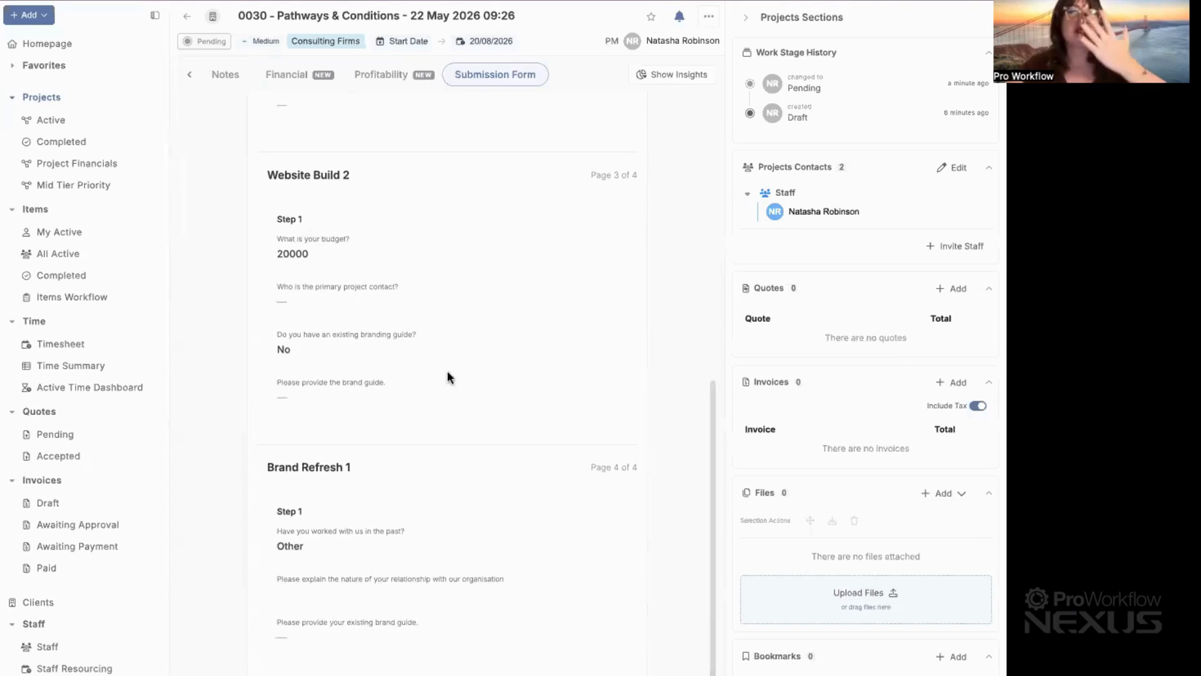
pyautogui.scroll(8, 393, 385)
pyautogui.scroll(-1, 393, 384)
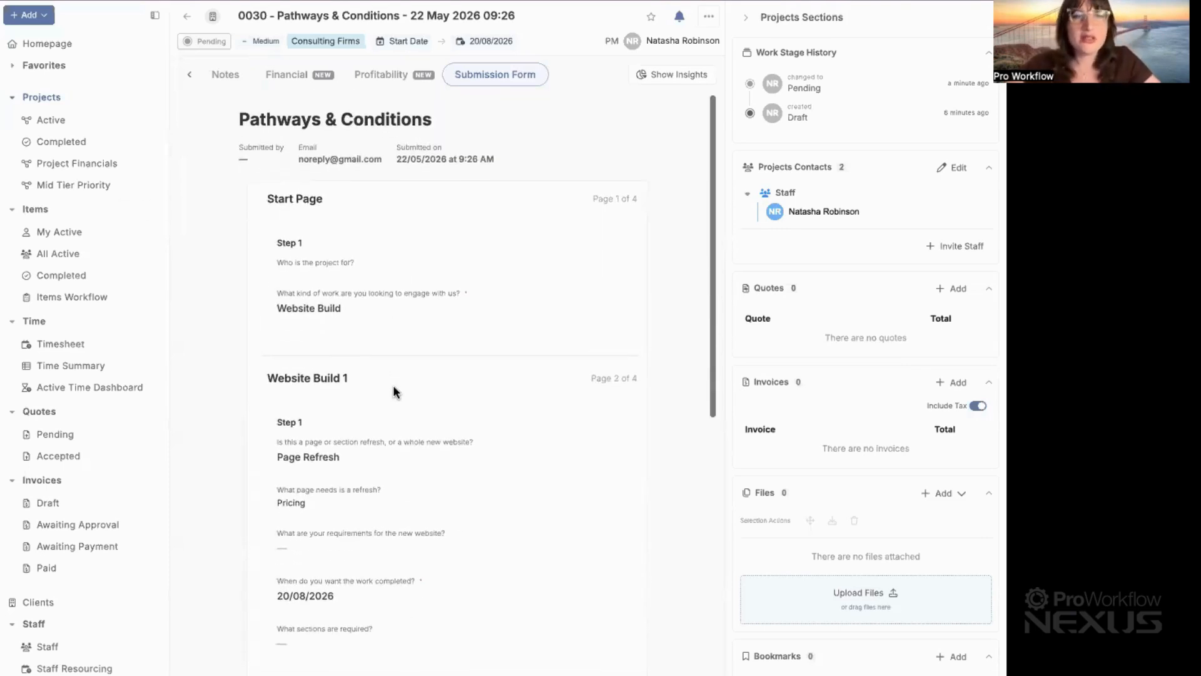
pyautogui.scroll(-8, 393, 385)
pyautogui.scroll(8, 409, 318)
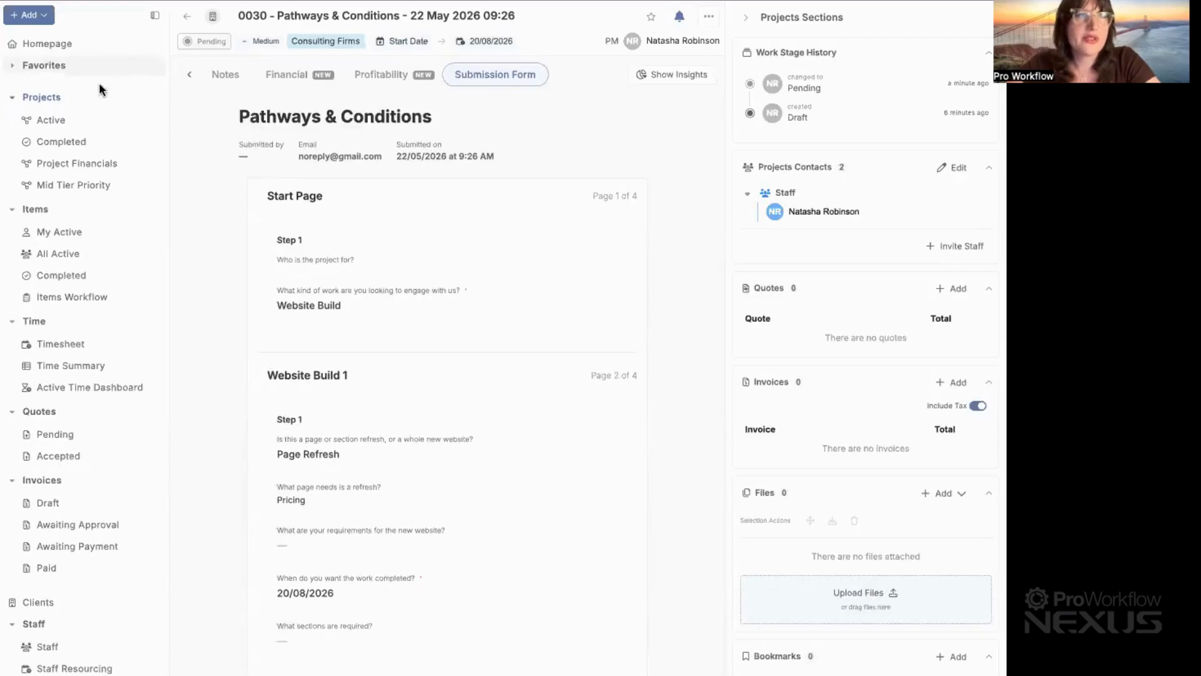
pyautogui.click(34, 21)
pyautogui.click(56, 43)
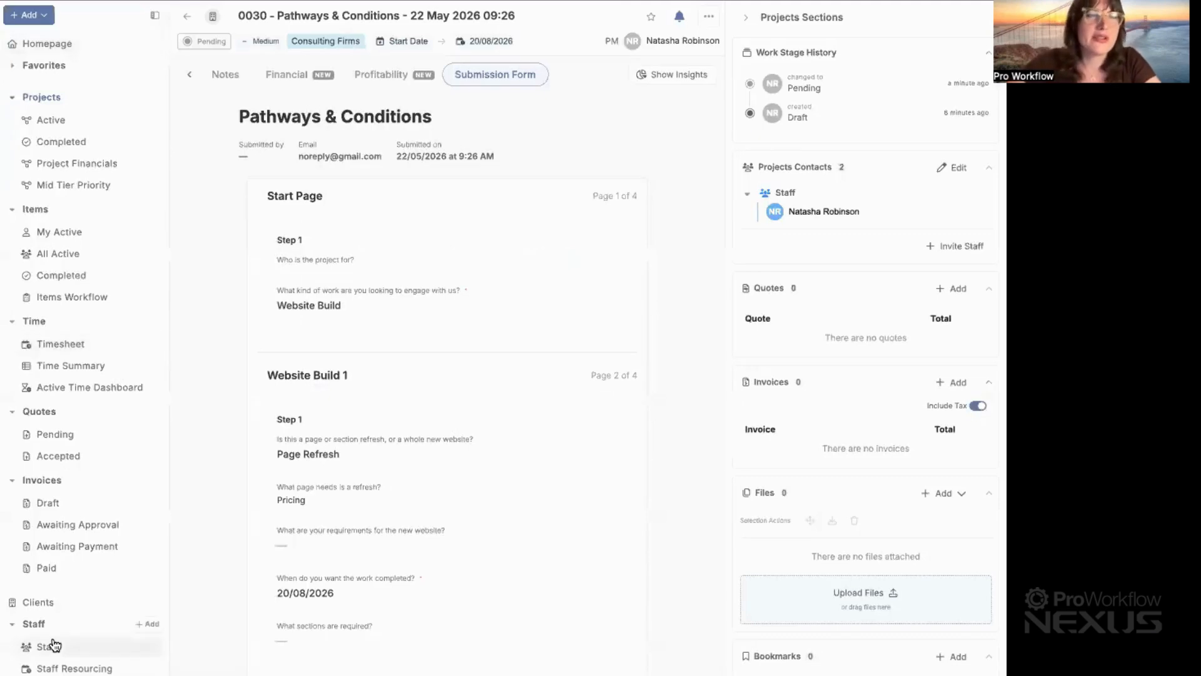
# - Open the published Pathways & Conditions form in the editor from the Intake Forms settings
pyautogui.scroll(-2, 50, 644)
pyautogui.click(42, 661)
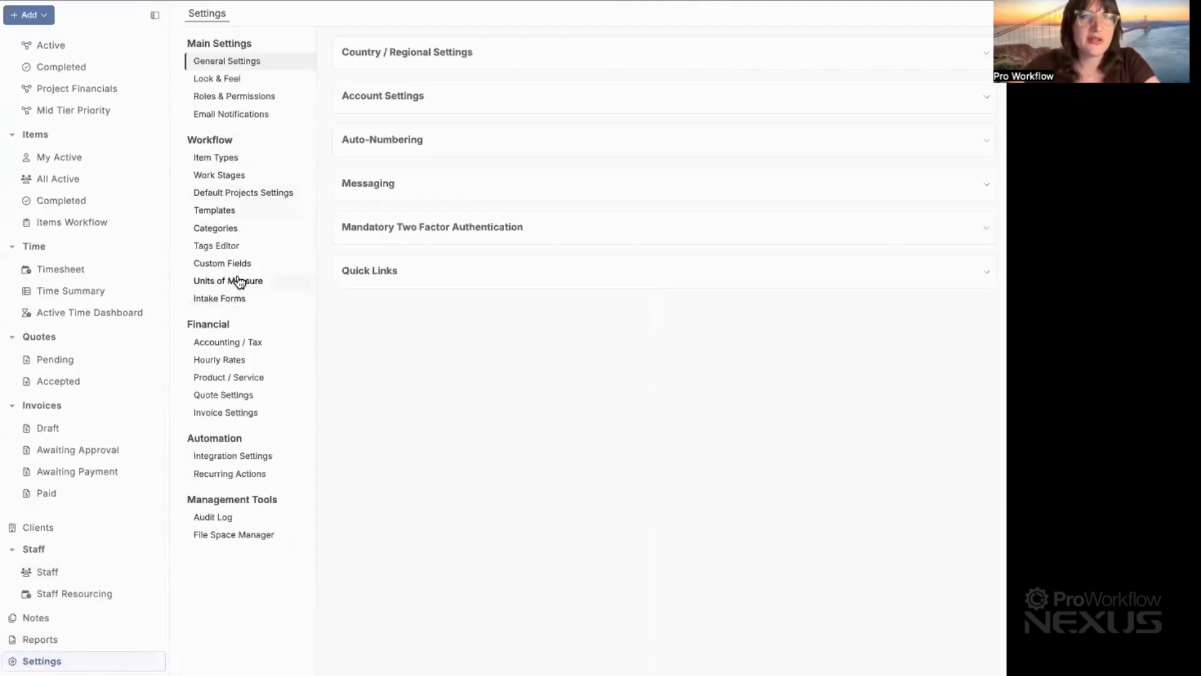
pyautogui.click(244, 298)
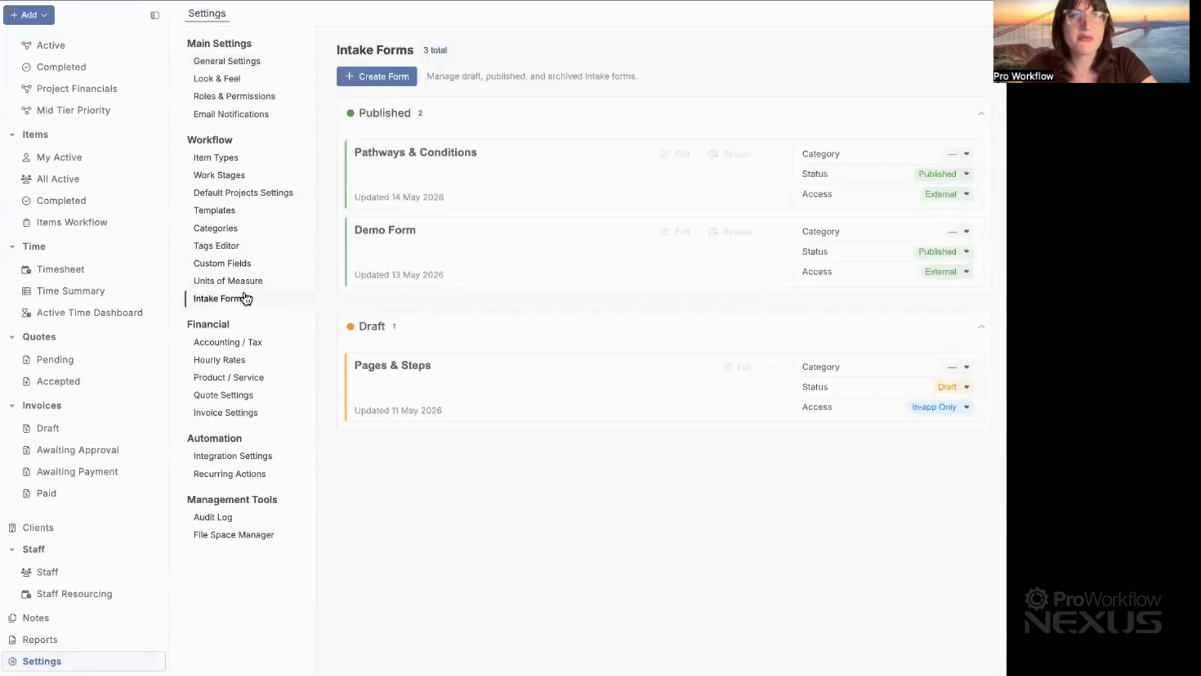
pyautogui.click(452, 155)
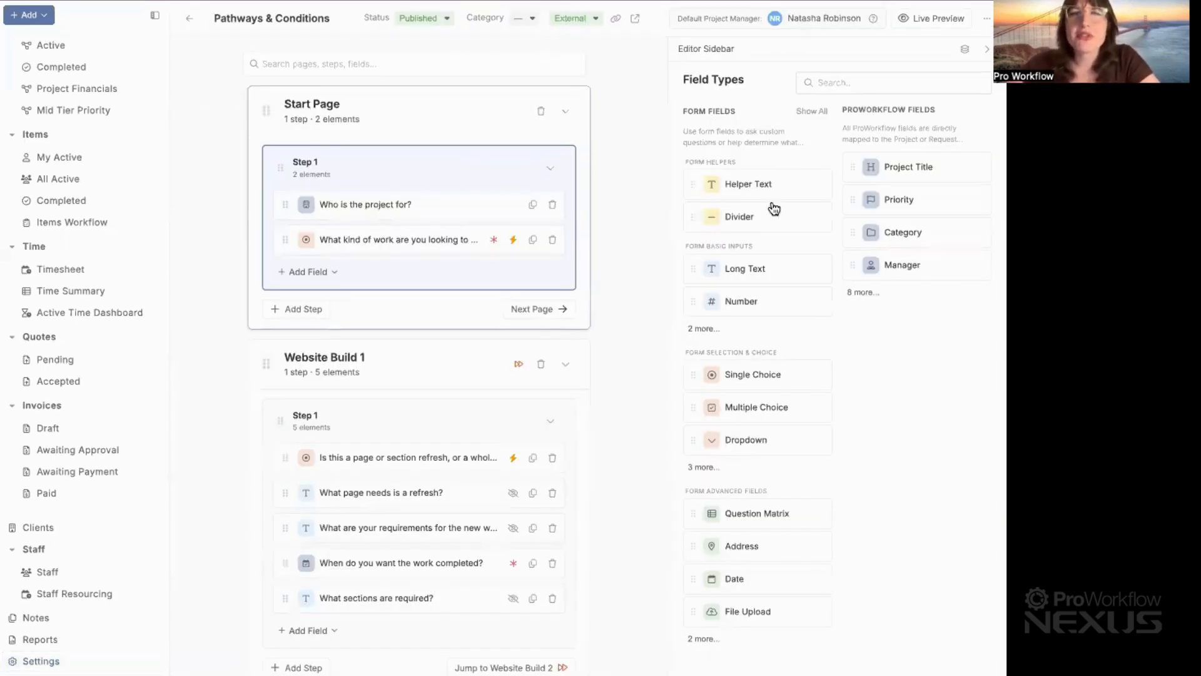
# - Look over the form's pages and steps in the editor, and show the full list of ProWorkflow fields
pyautogui.scroll(-20, 547, 349)
pyautogui.scroll(20, 550, 348)
pyautogui.scroll(-1, 576, 313)
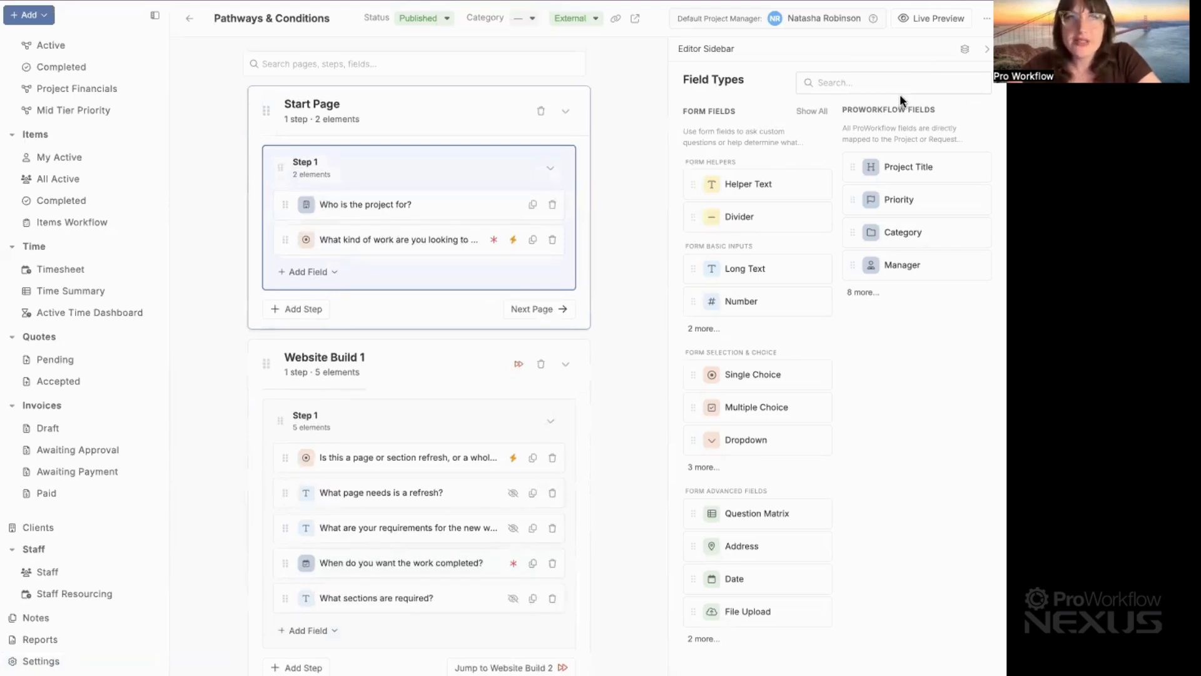
pyautogui.click(862, 292)
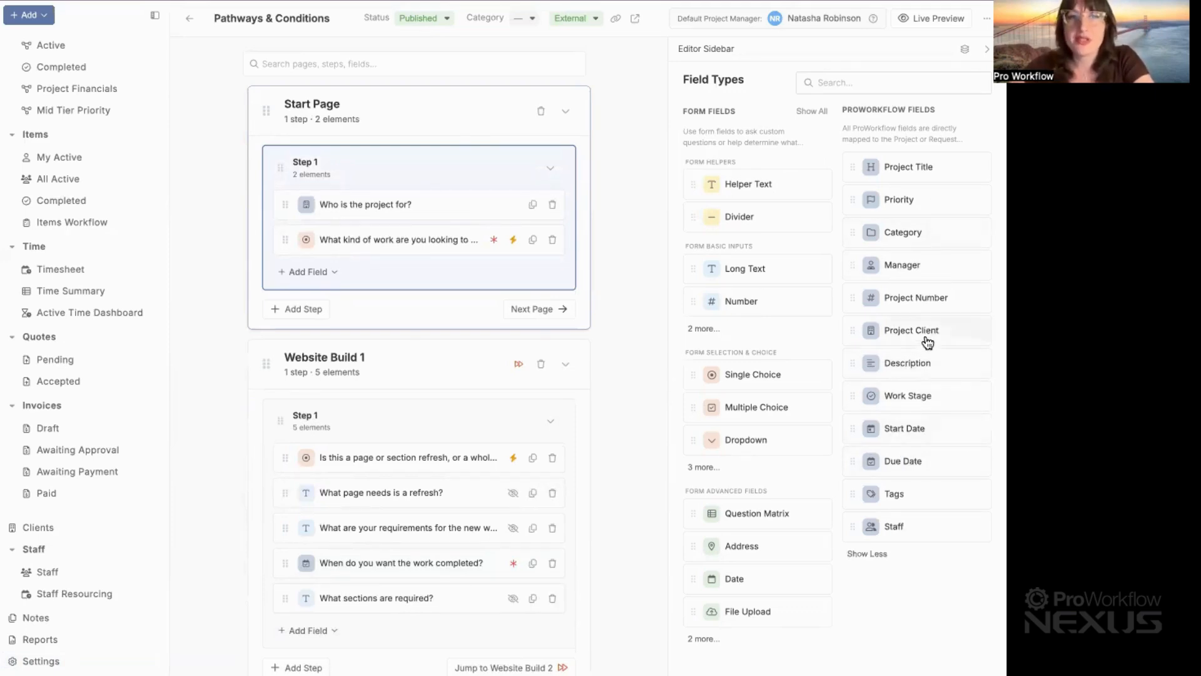
# - Examine the configuration of the "Who is the project for?" field, close it, and show all selection and choice field types
pyautogui.click(372, 214)
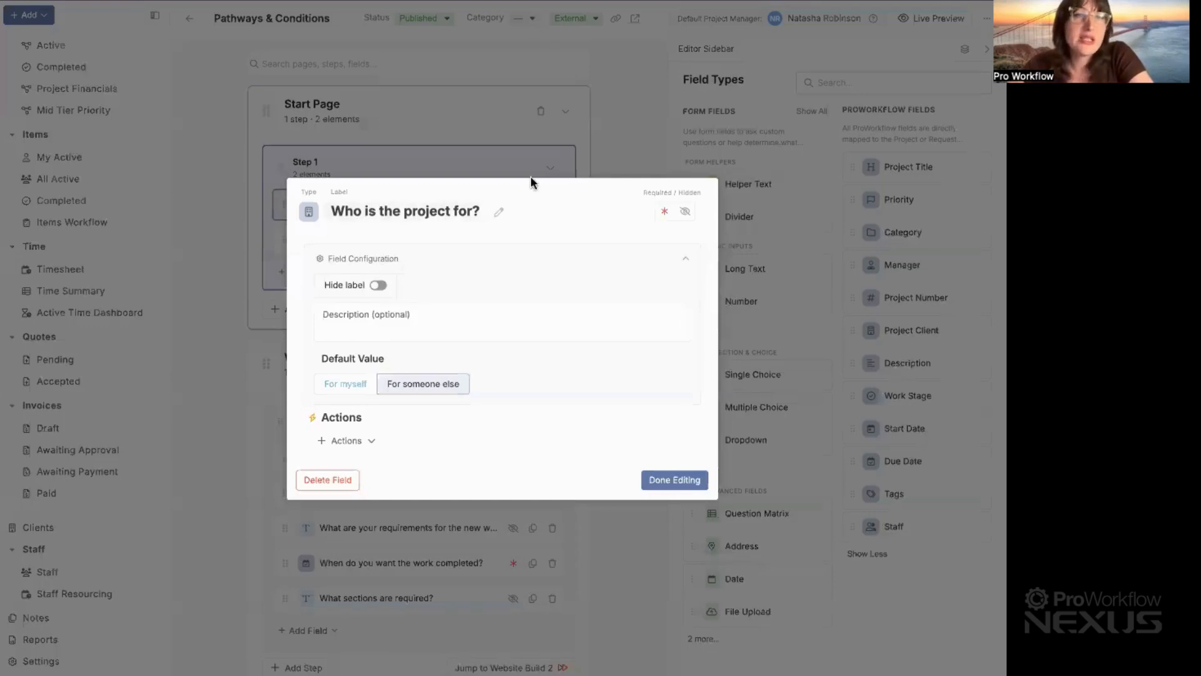
pyautogui.click(523, 114)
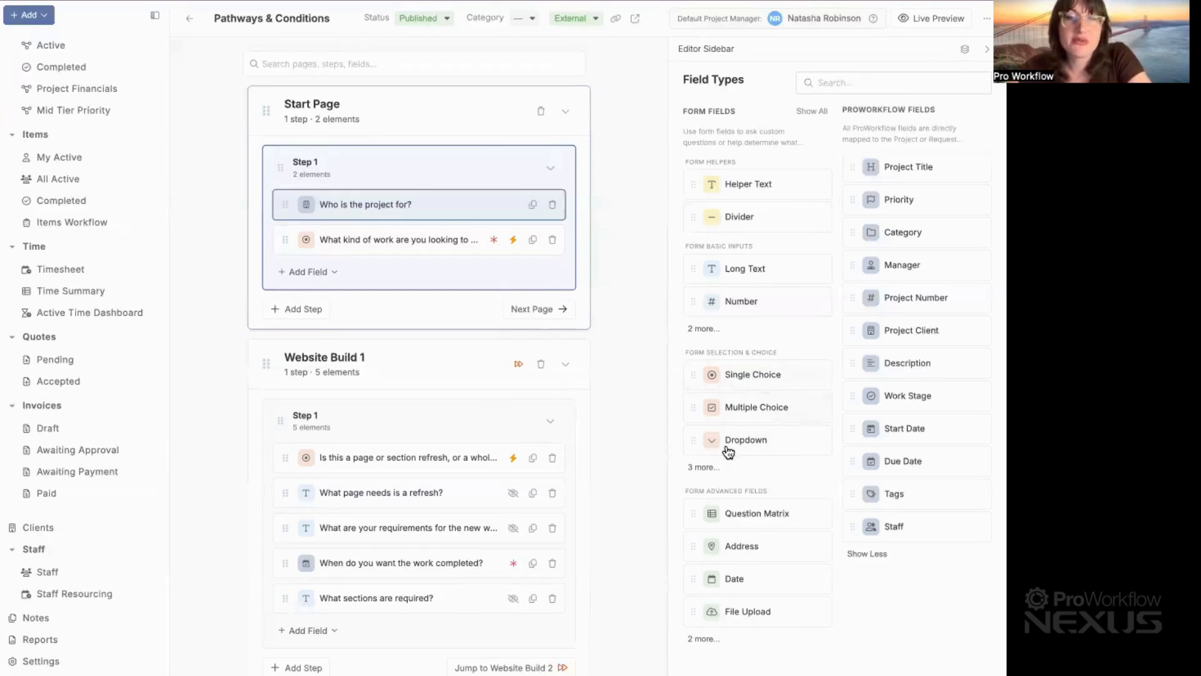
pyautogui.click(706, 468)
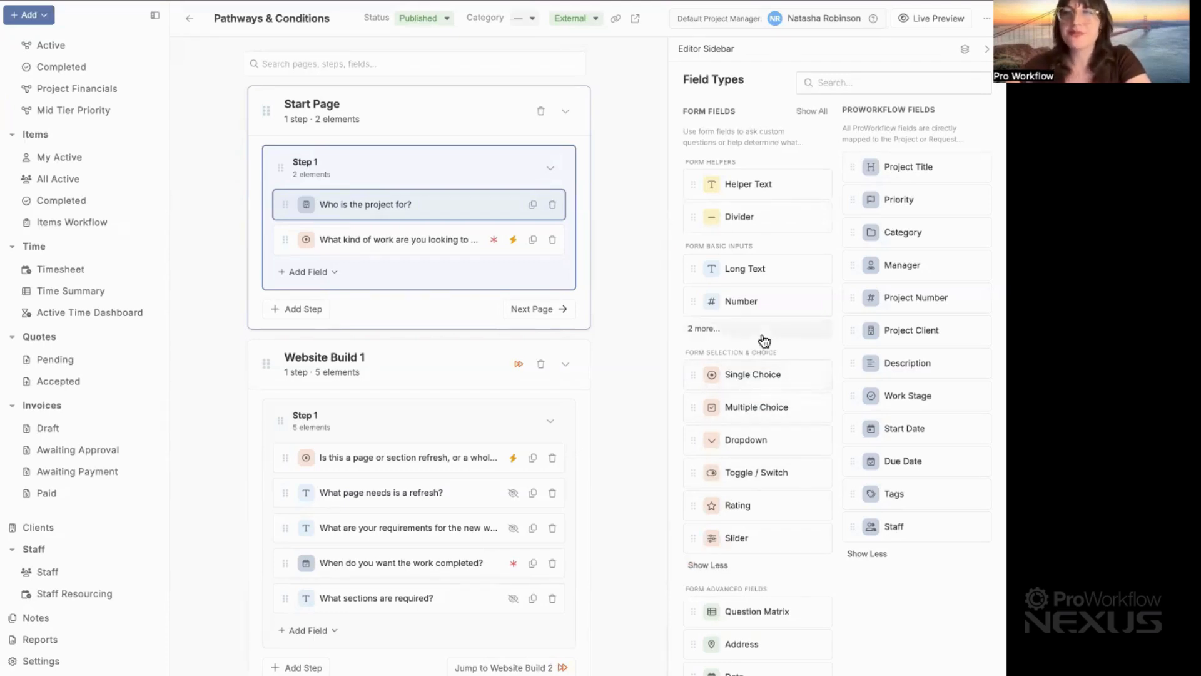
pyautogui.scroll(-1, 761, 422)
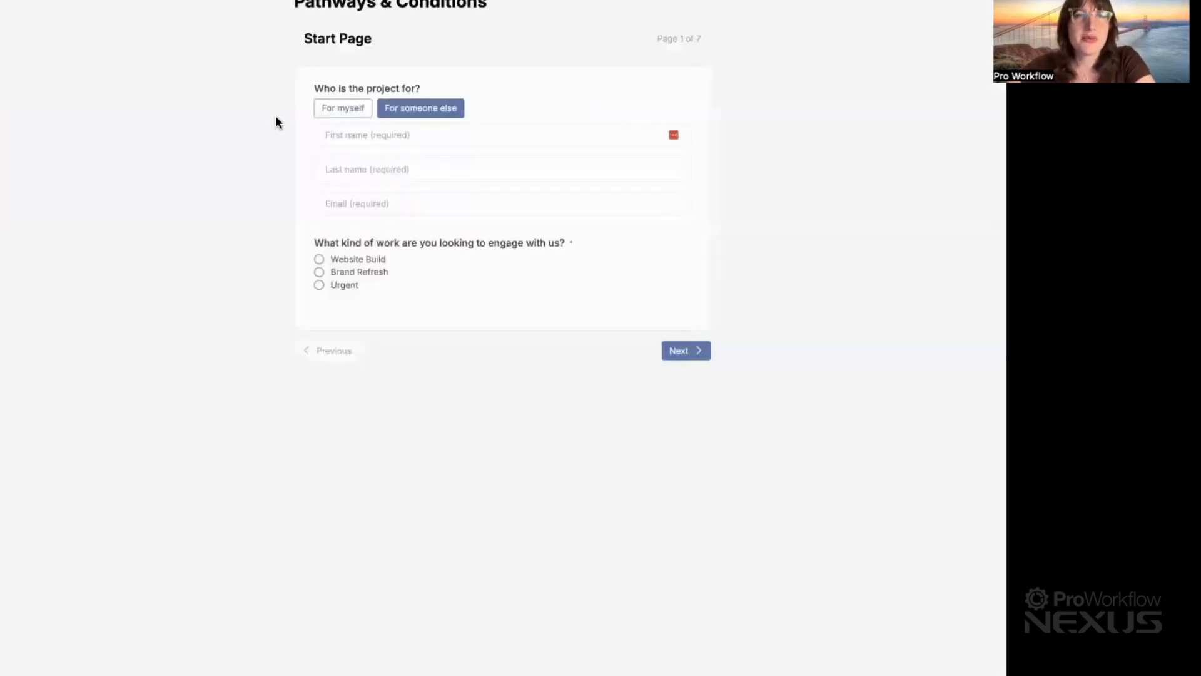
# - Follow the Brand Refresh pathway in the external form, answering Yes to having worked together before, and continue past Brand Refresh 2's first step
pyautogui.click(333, 272)
pyautogui.click(681, 352)
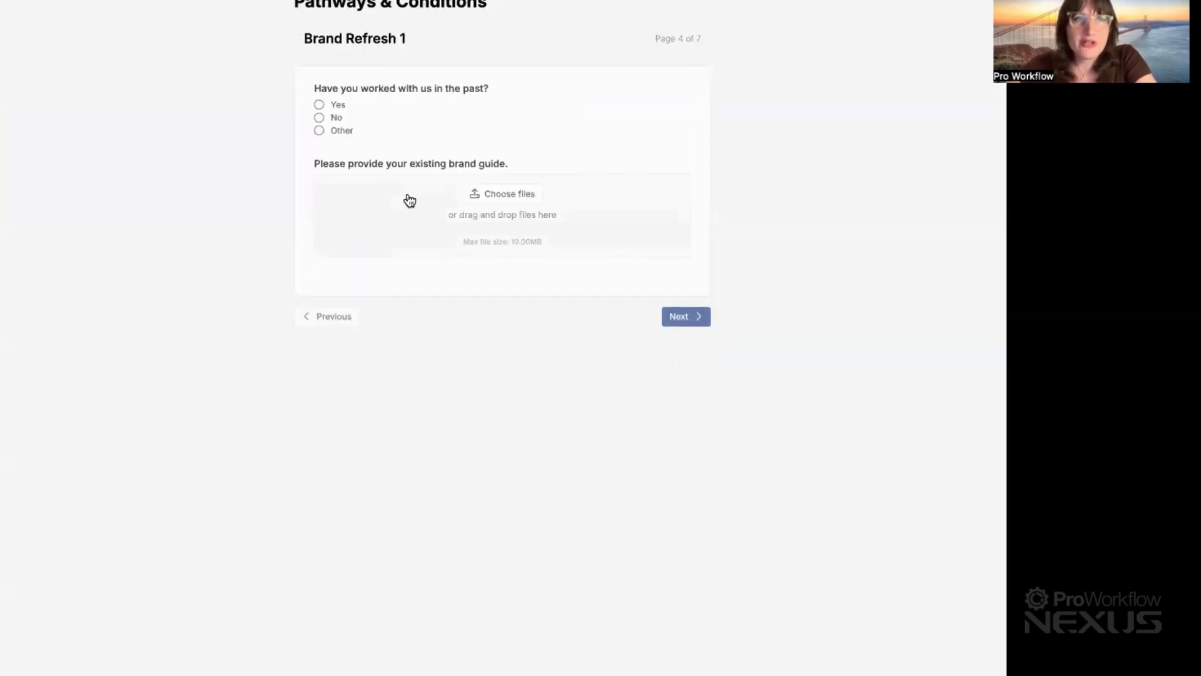
pyautogui.click(336, 106)
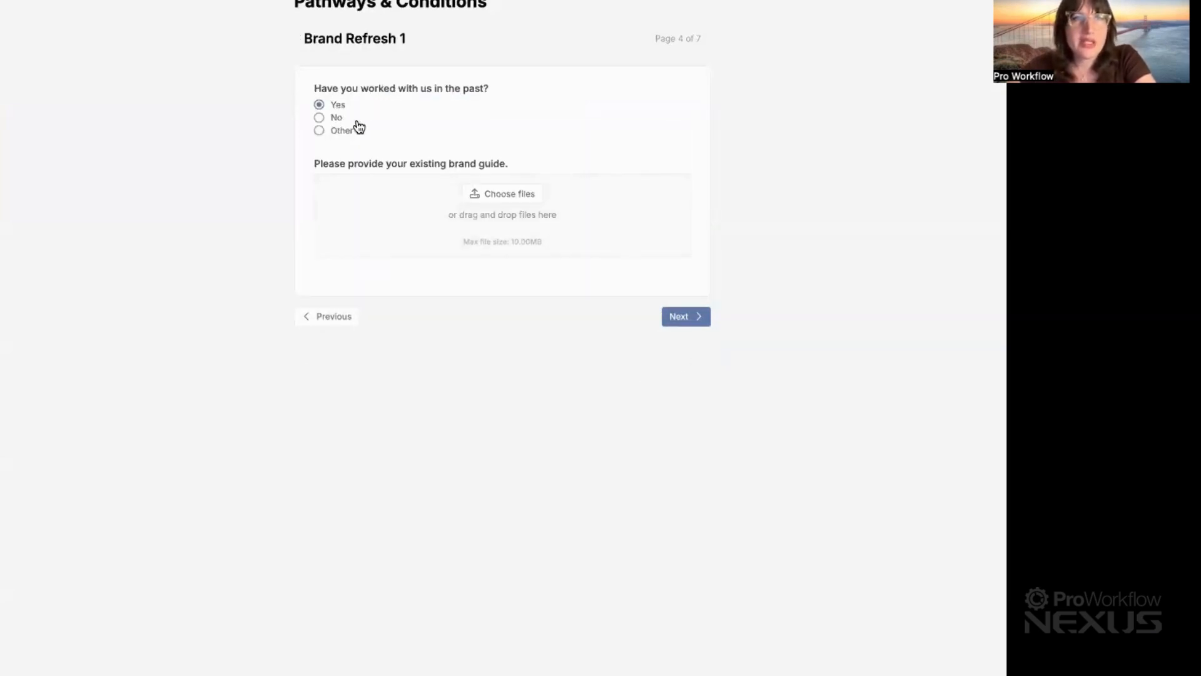
pyautogui.click(688, 318)
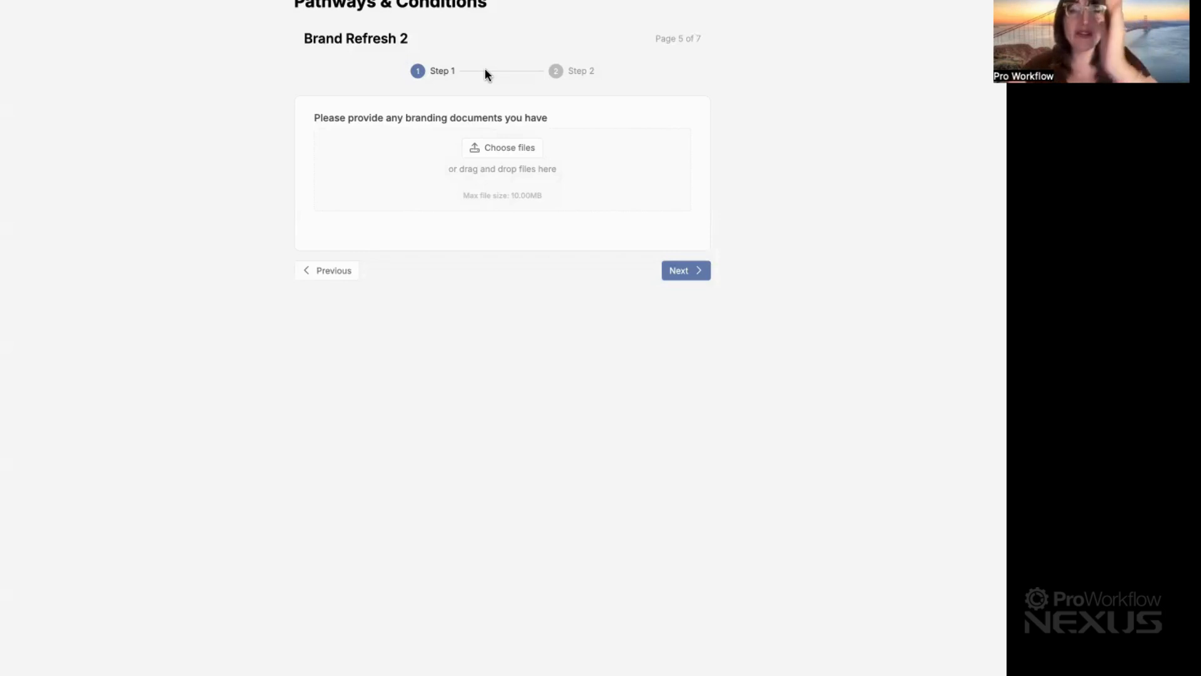
pyautogui.click(674, 274)
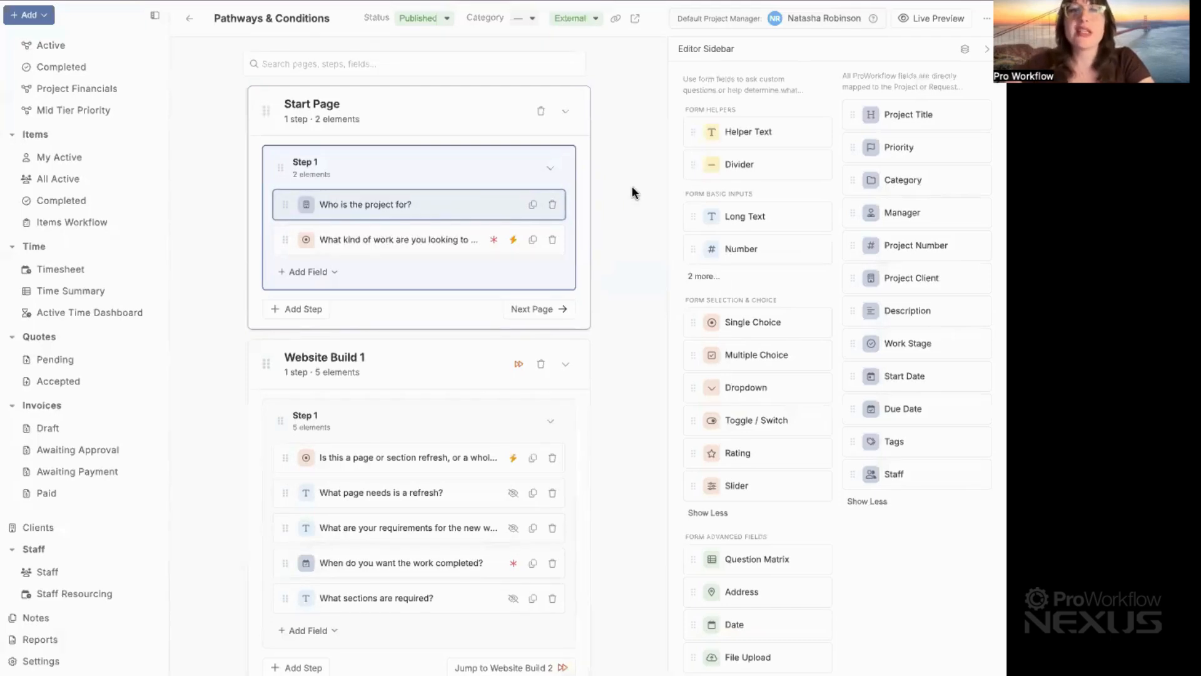
pyautogui.scroll(1, 725, 145)
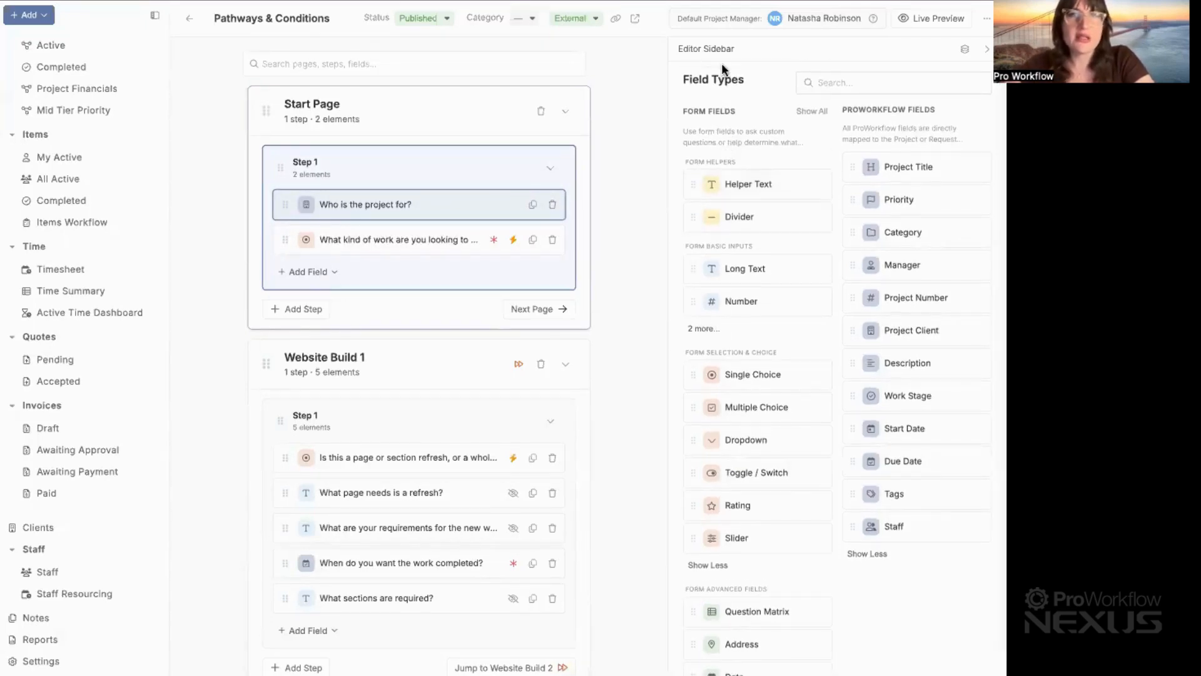
pyautogui.scroll(-1, 736, 181)
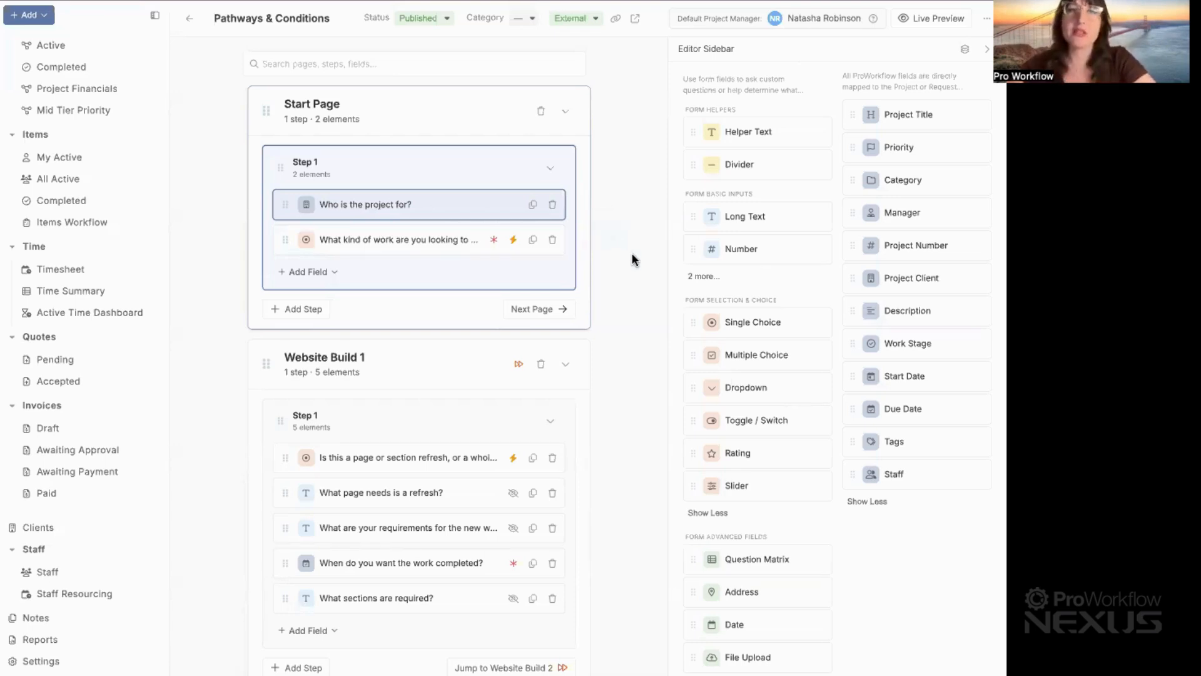
pyautogui.scroll(-1, 451, 429)
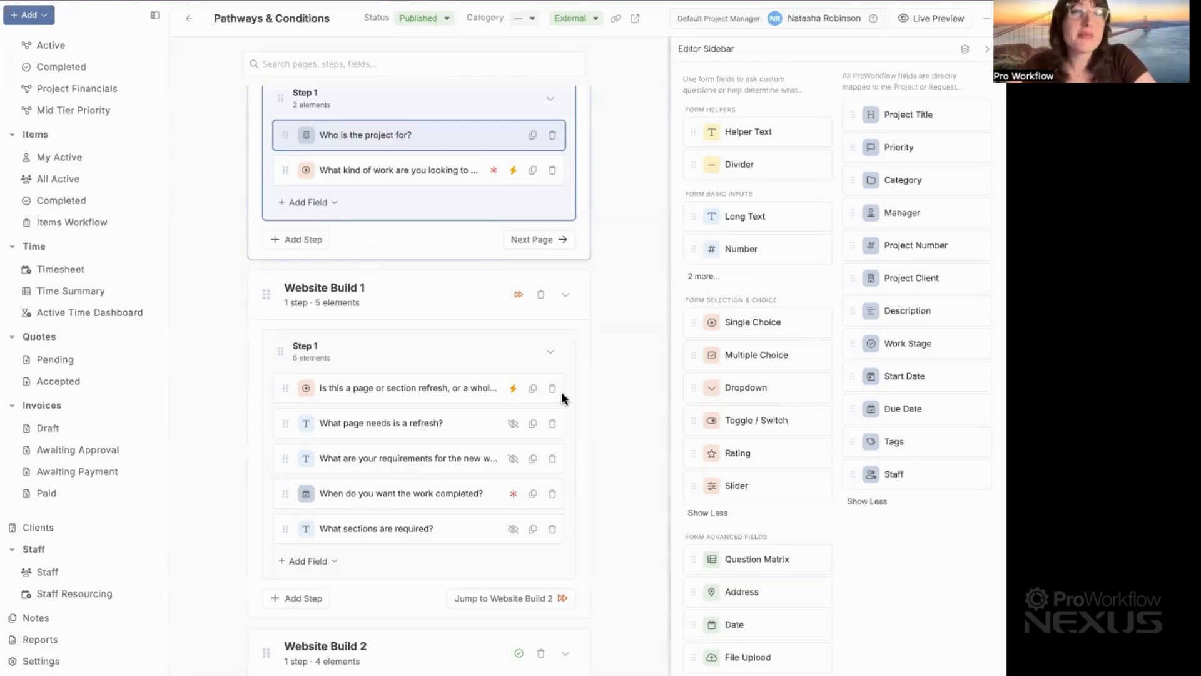
pyautogui.scroll(1, 539, 215)
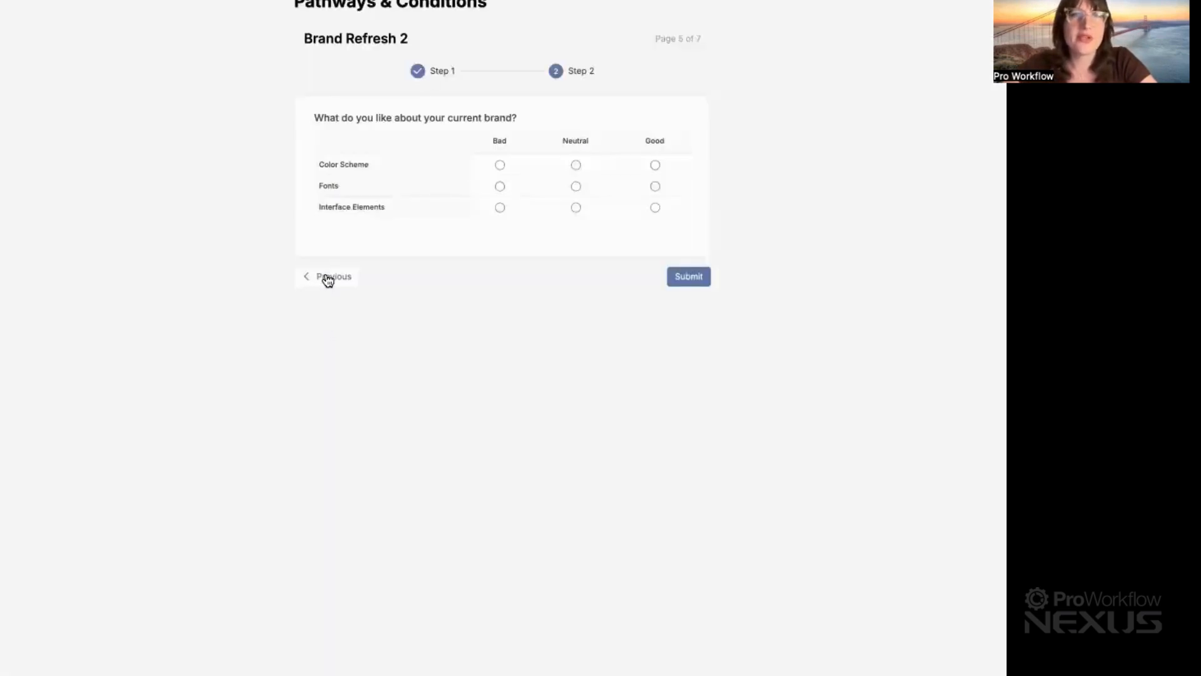
# - Go back through the Brand Refresh pages of the external form to the Start Page
pyautogui.click(326, 276)
pyautogui.click(325, 275)
pyautogui.click(329, 315)
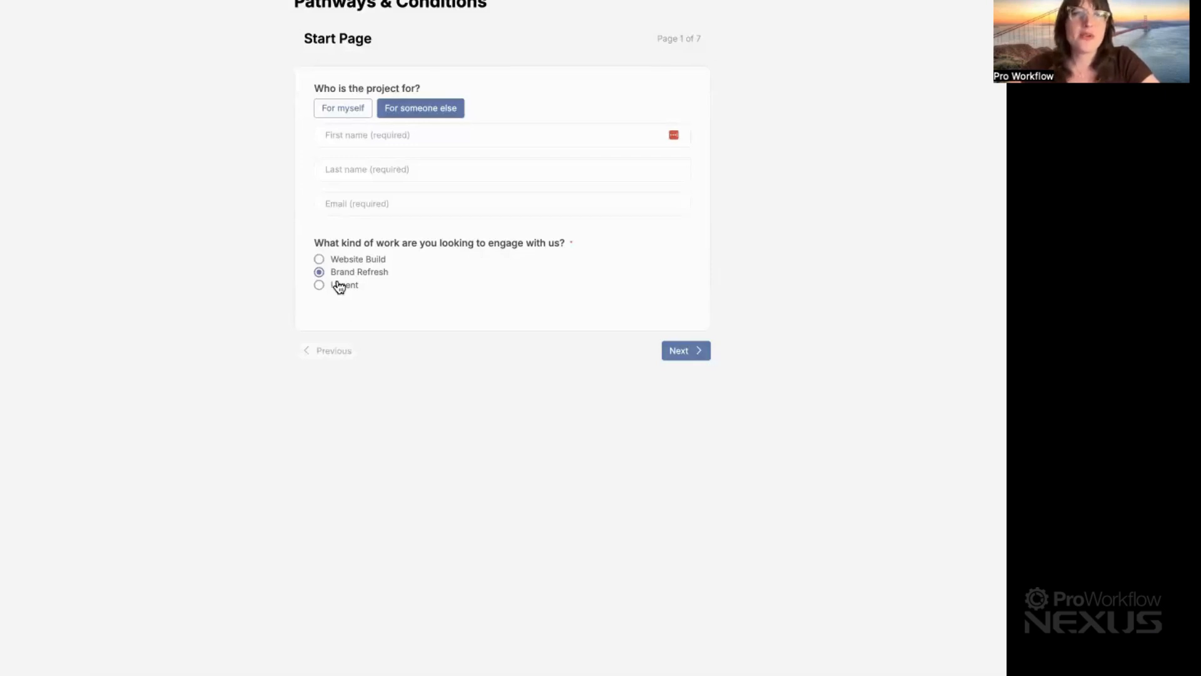
pyautogui.click(671, 349)
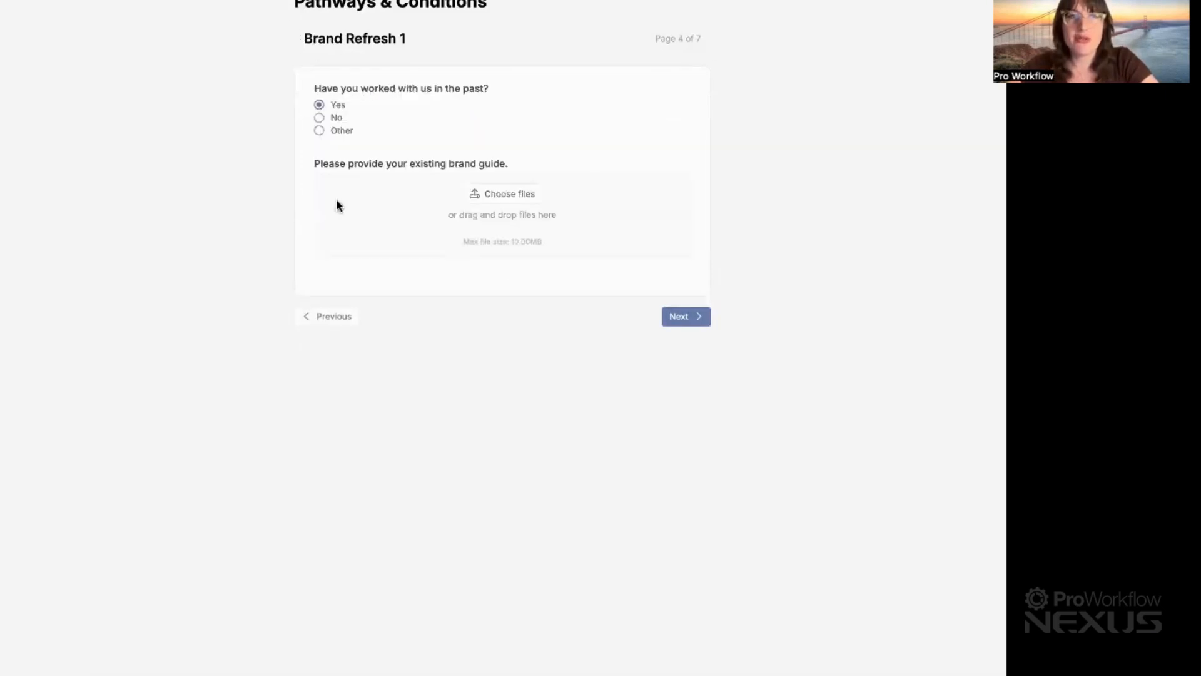
pyautogui.click(330, 317)
# - Follow the Urgent pathway in the external form, set the urgency scale to 3, and return to the Start Page
pyautogui.click(320, 285)
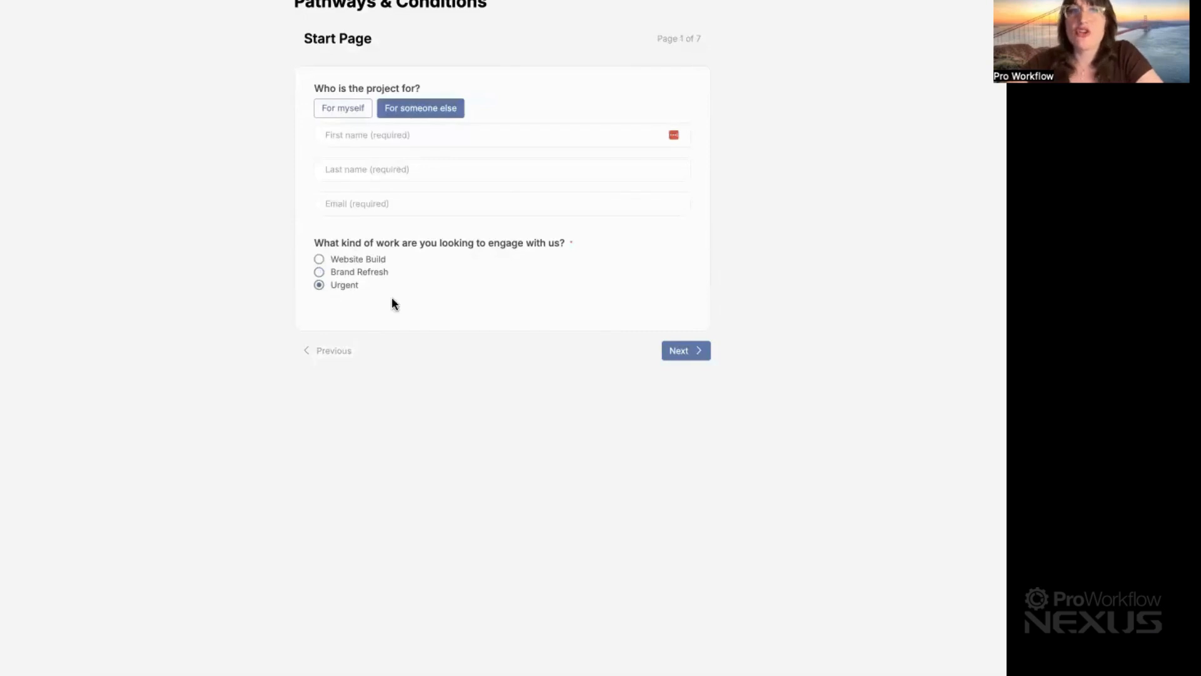
pyautogui.click(698, 352)
pyautogui.moveTo(323, 116); pyautogui.dragTo(475, 119)
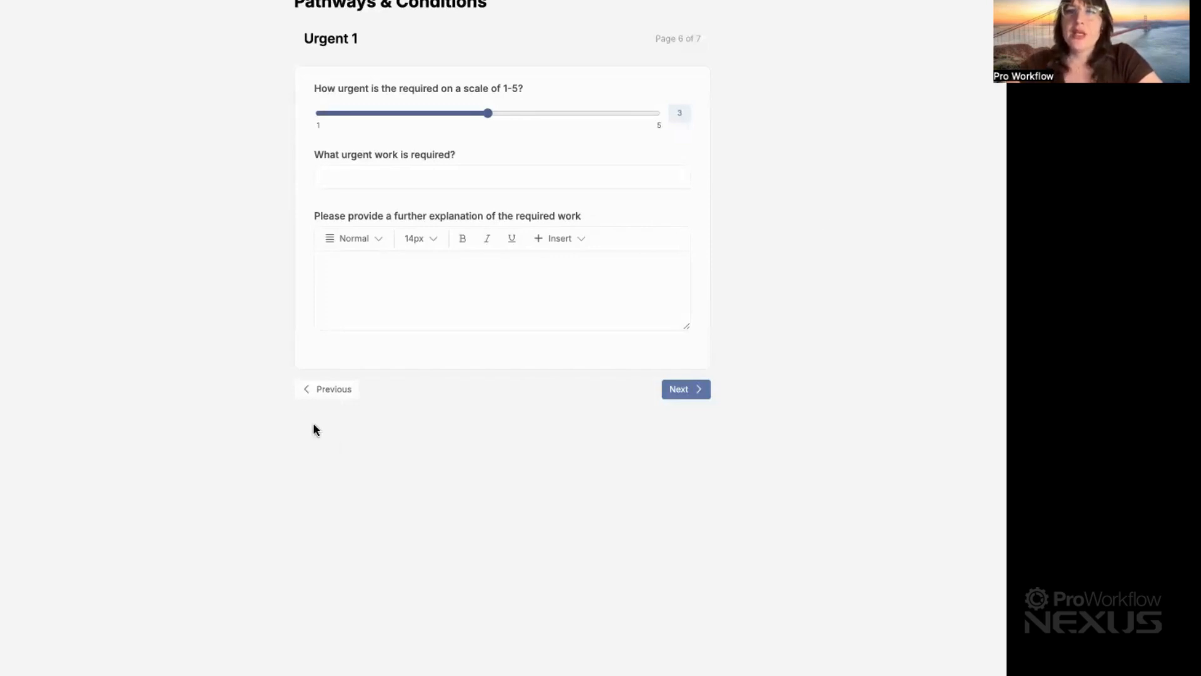
pyautogui.click(316, 390)
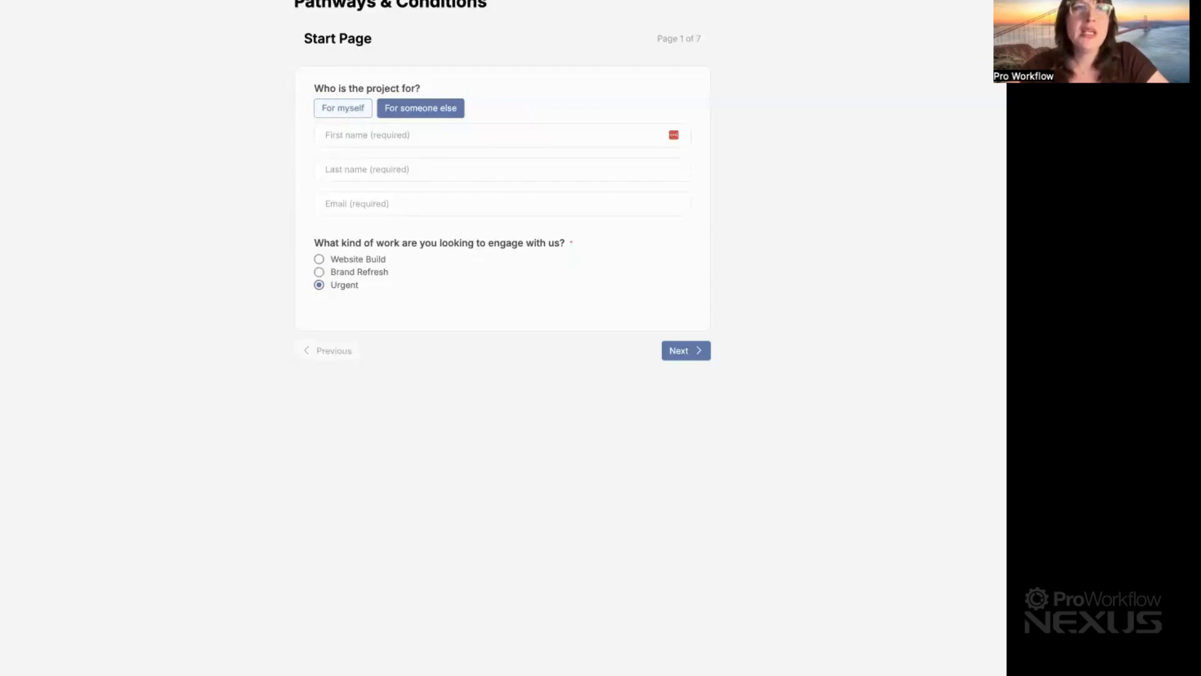
# - Switch back to the form editor, return to the Intake Forms list, and start a new form titled "Webinar Demo"
pyautogui.hotkey('ctrl', 'shift', 'Tab')
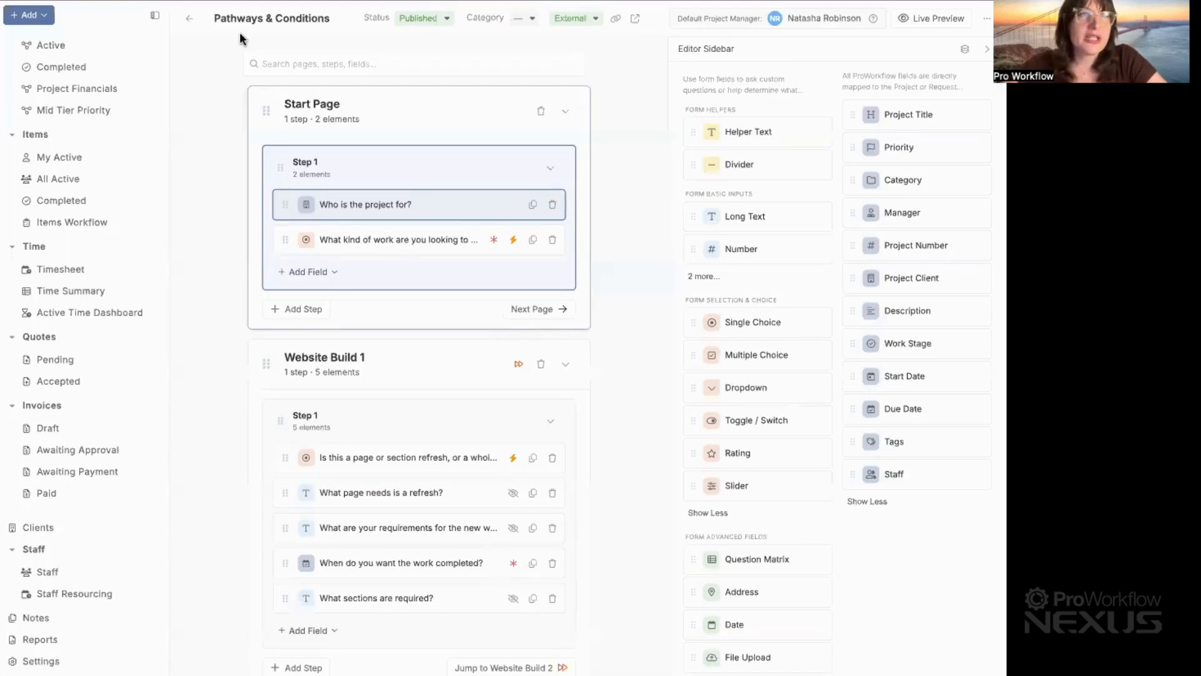
pyautogui.click(193, 20)
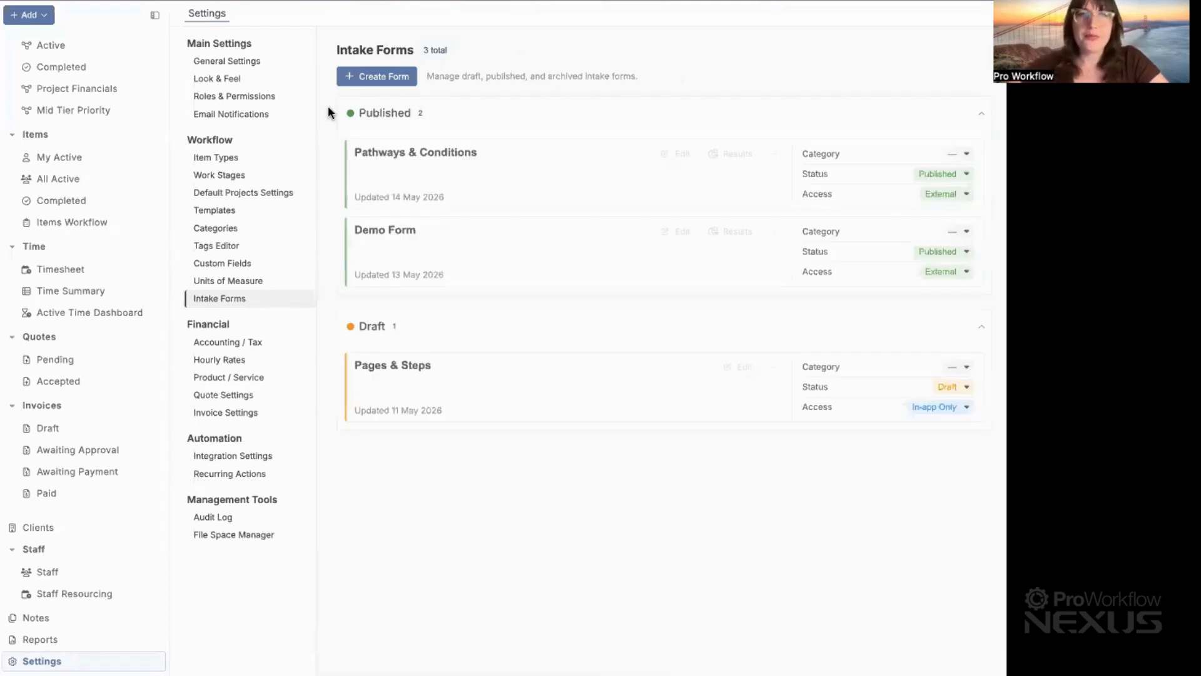
pyautogui.click(395, 77)
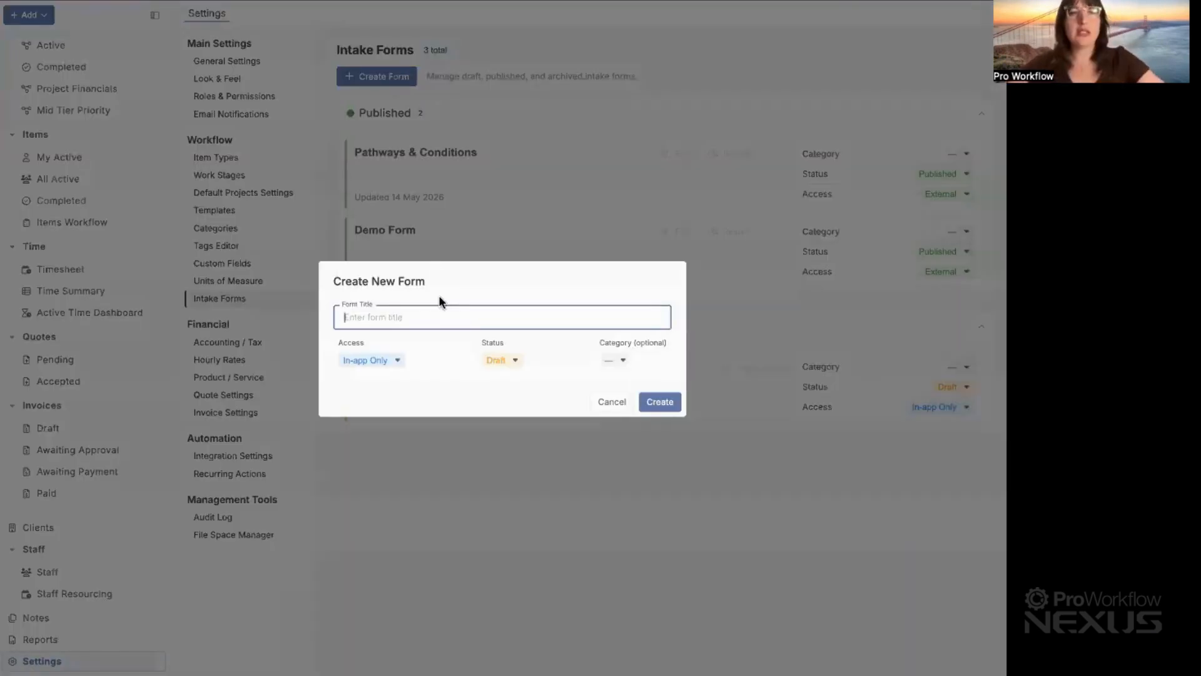
pyautogui.write('Webi')
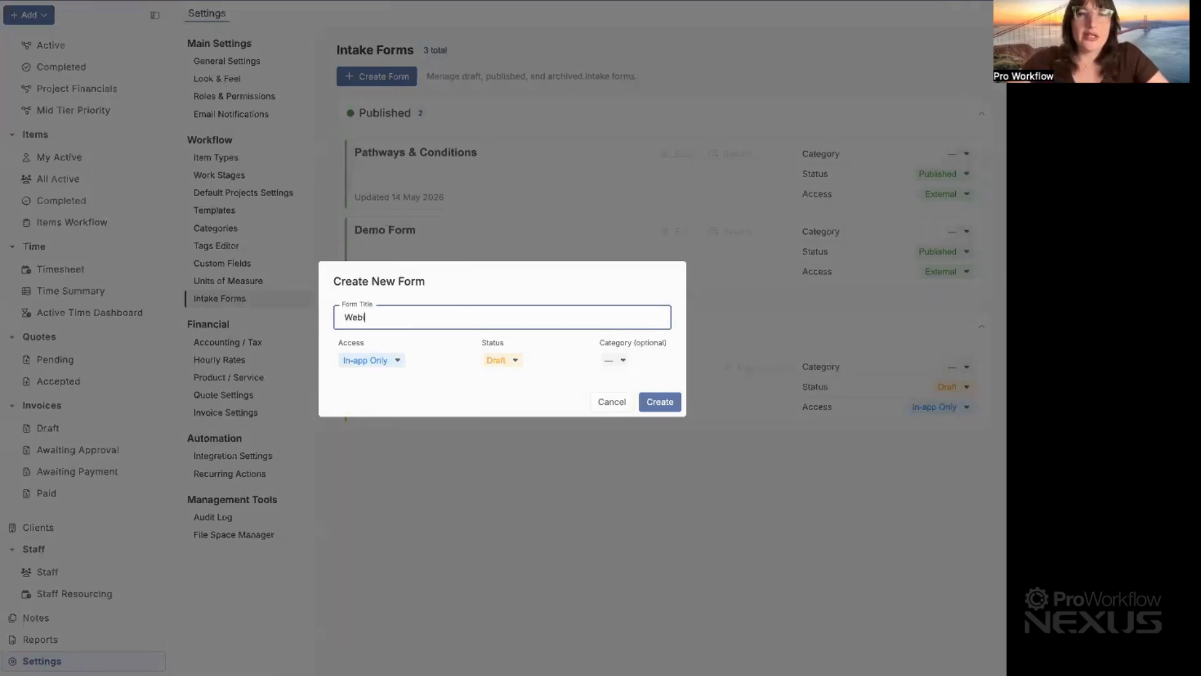
pyautogui.write('nar Demo')
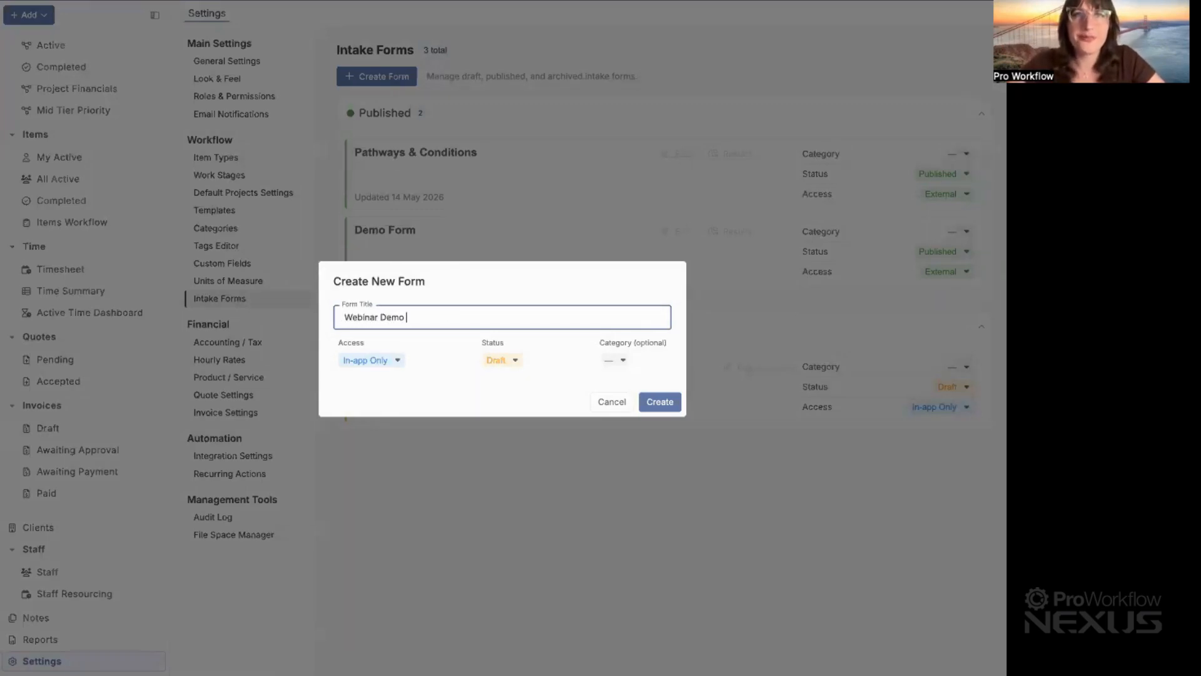
pyautogui.click(435, 378)
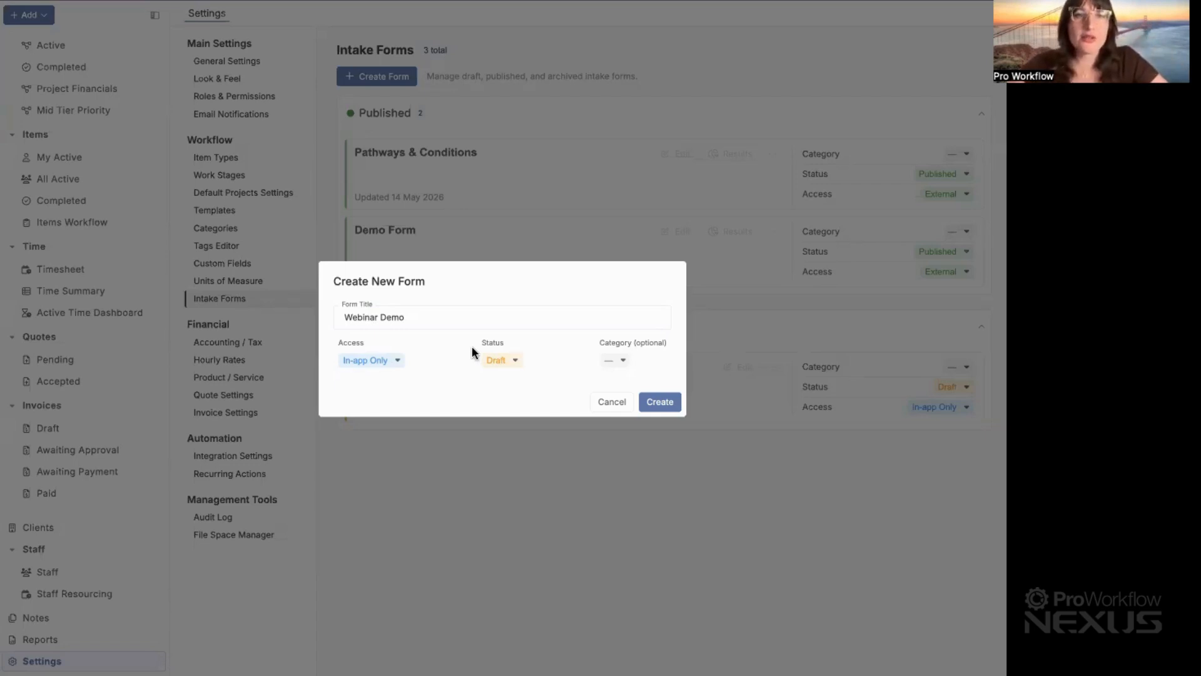
# - Check the status and category choices, keep Draft and no category, and create the form with In-app Only access
pyautogui.click(514, 359)
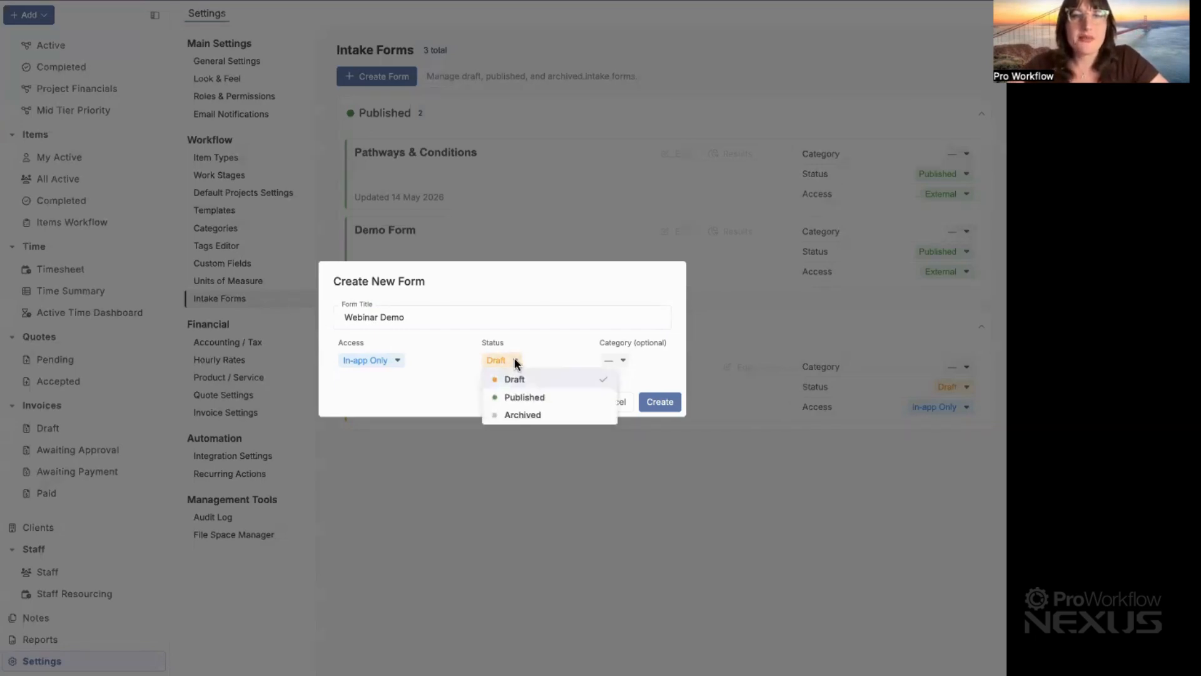
pyautogui.click(536, 346)
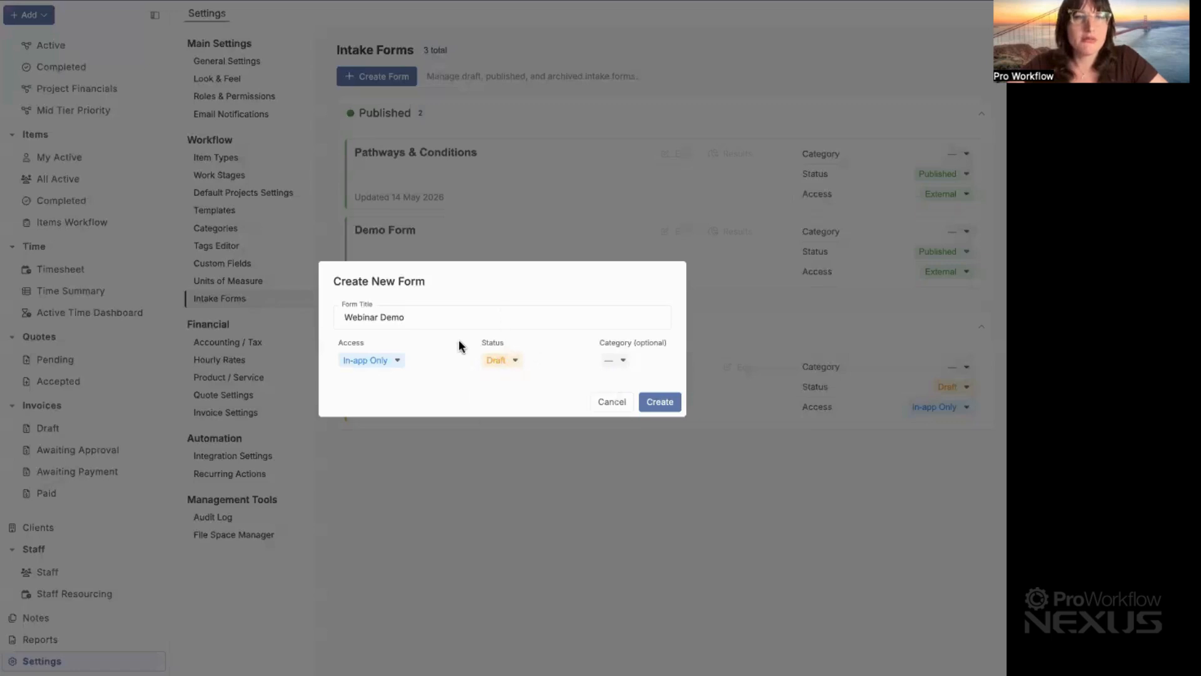
pyautogui.click(620, 362)
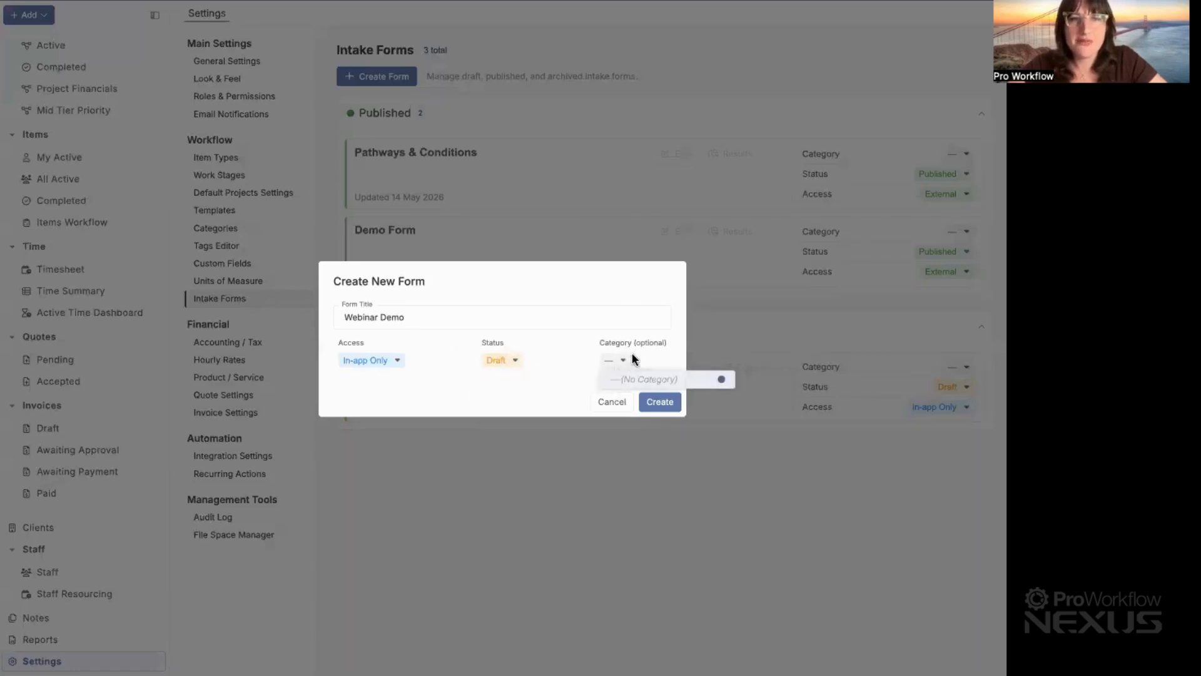
pyautogui.click(642, 349)
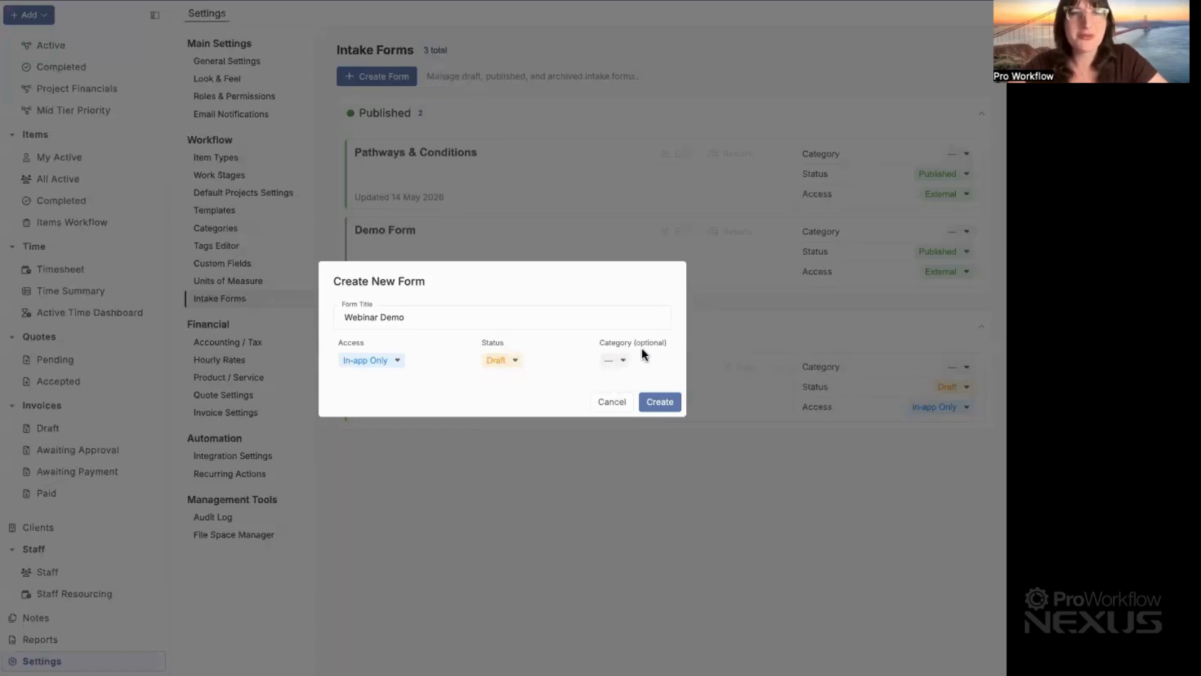
pyautogui.click(672, 408)
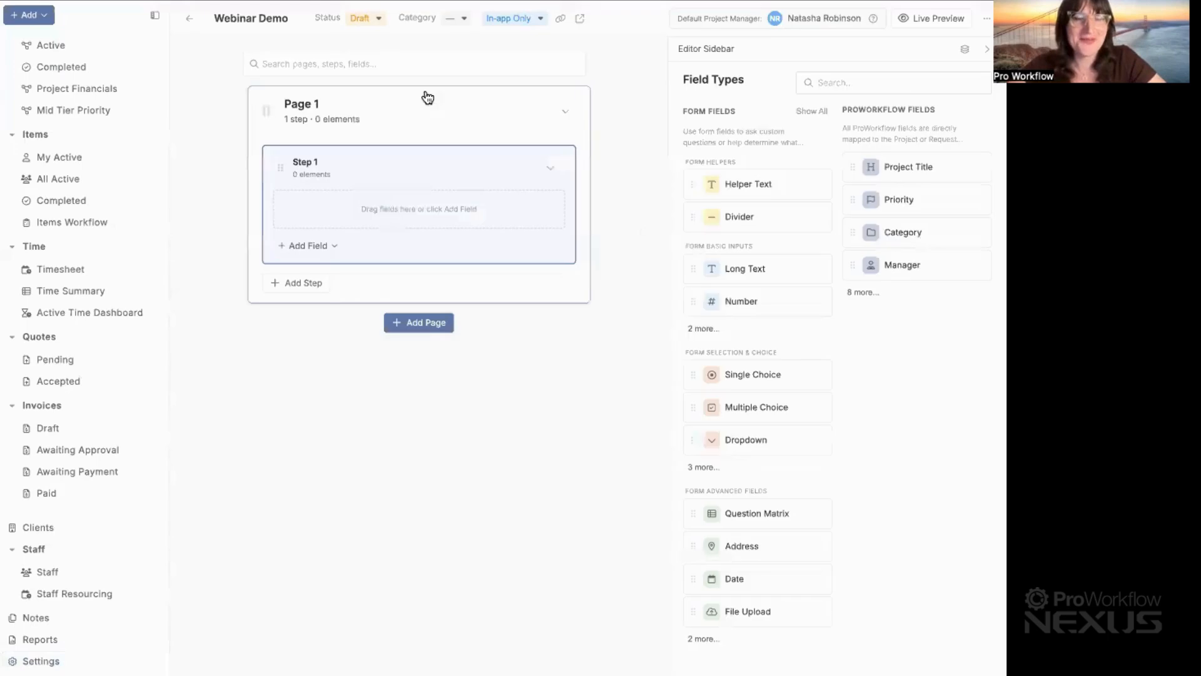
# - Review the form's status options, set its in-app staff access level to Restricted, and view the staff selection list
pyautogui.click(376, 20)
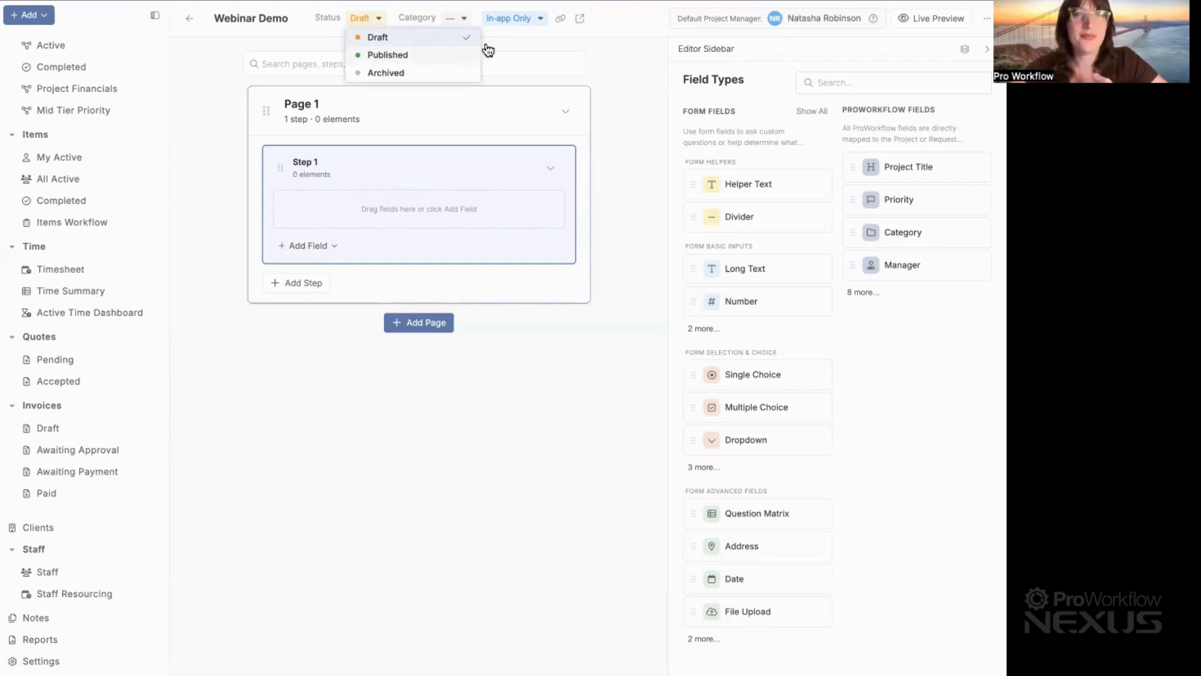
pyautogui.click(527, 33)
pyautogui.click(540, 30)
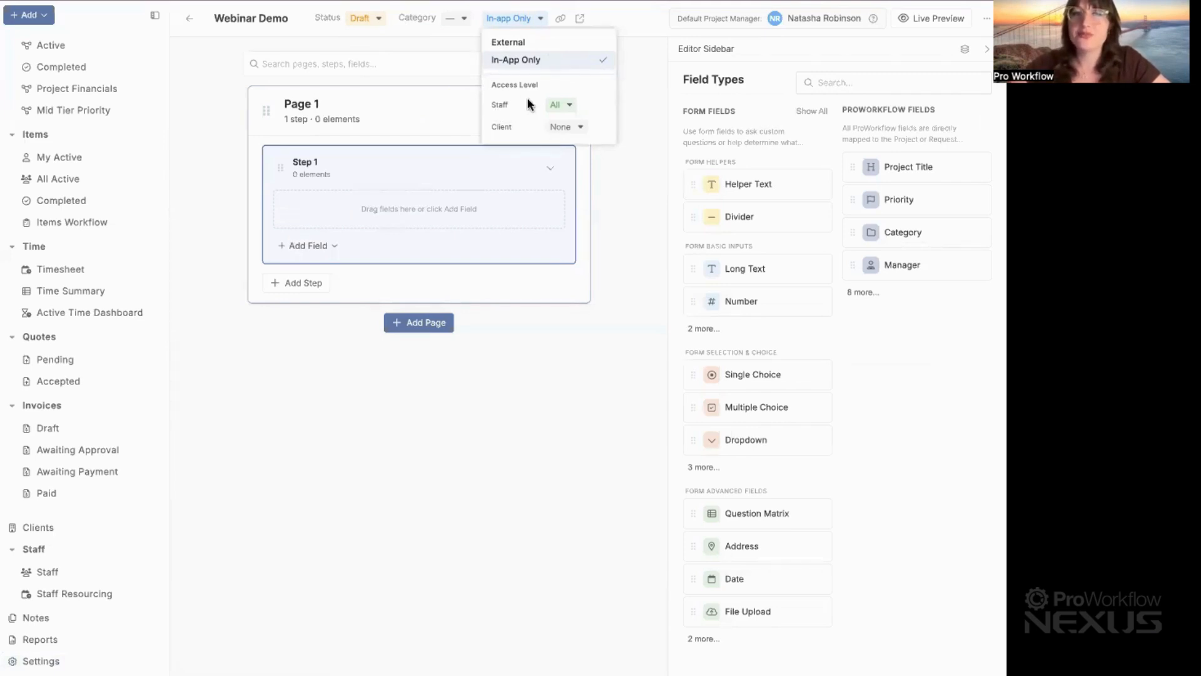
pyautogui.click(566, 104)
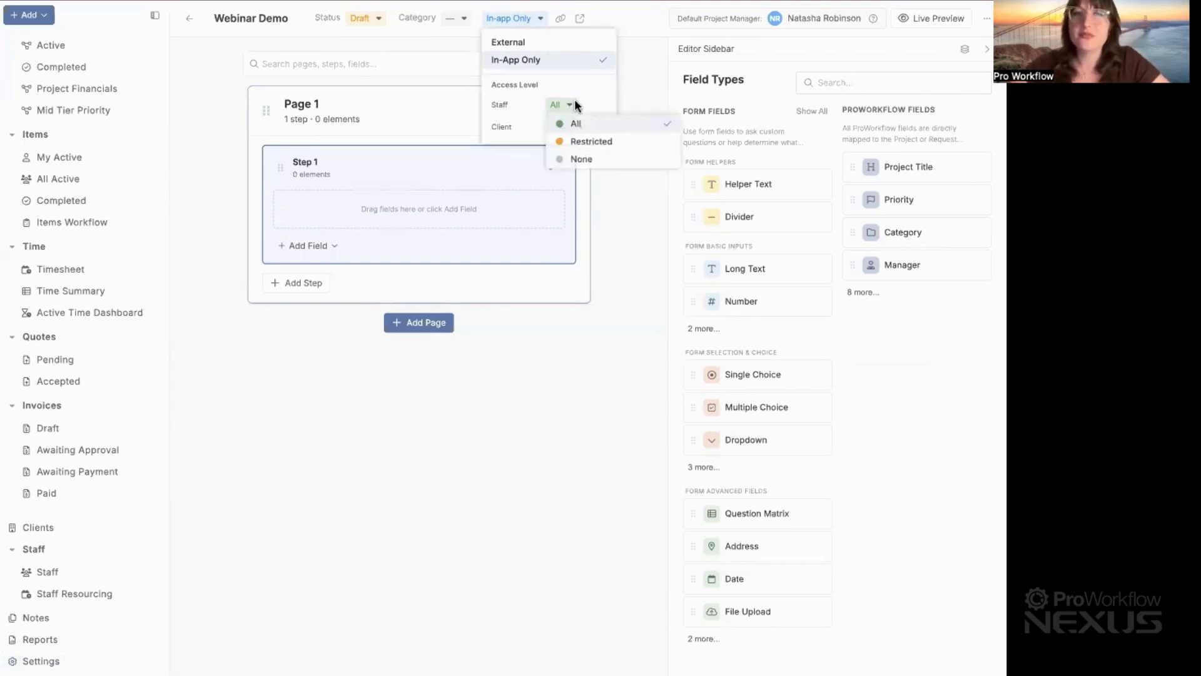
pyautogui.click(591, 141)
pyautogui.click(621, 104)
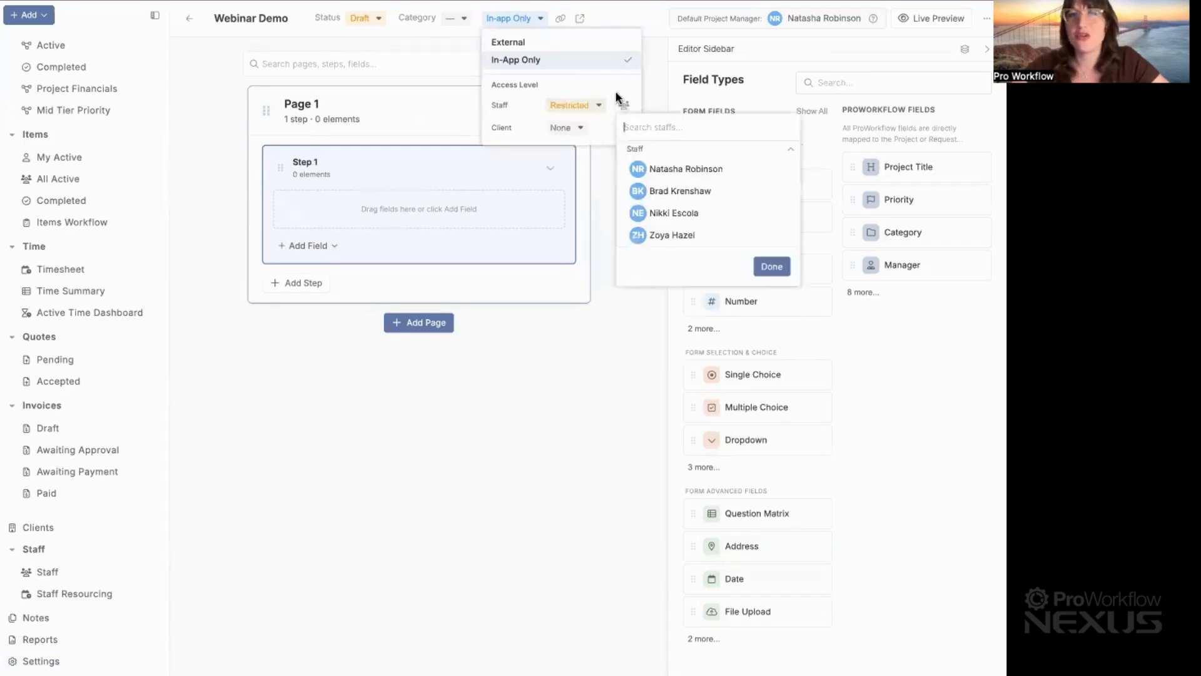
pyautogui.click(606, 85)
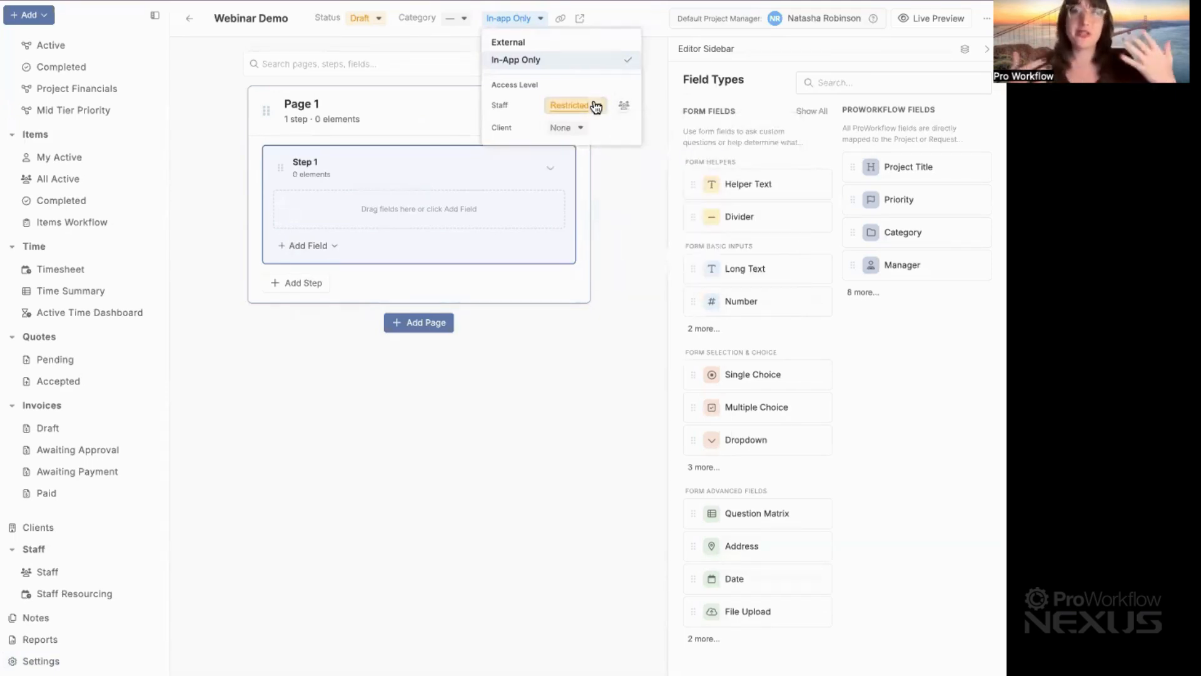
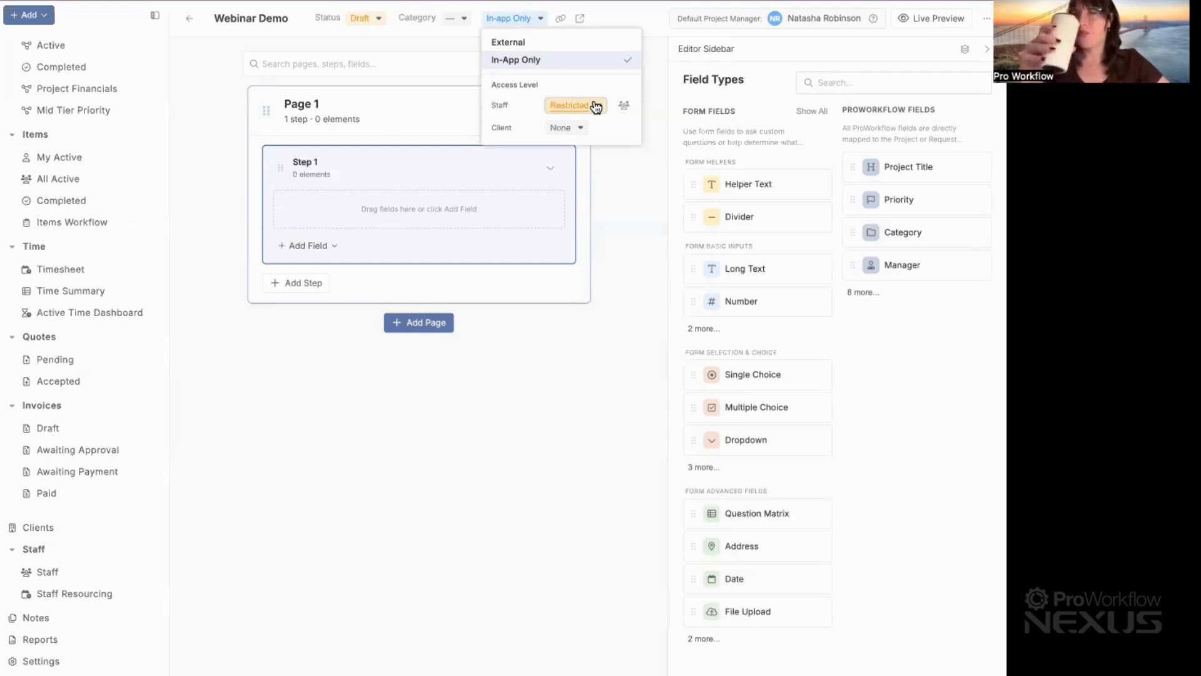
pyautogui.click(629, 227)
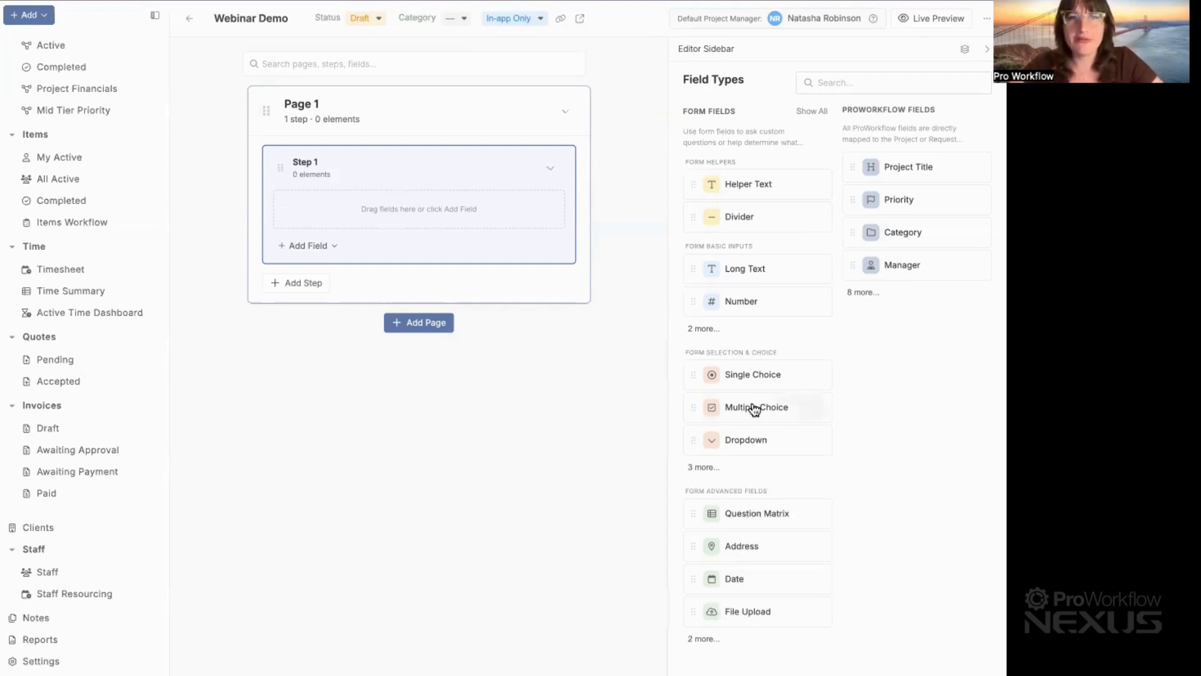
# - Add a Single Choice field to Step 1 of Page 1 and label it "What is your request?"
pyautogui.click(713, 469)
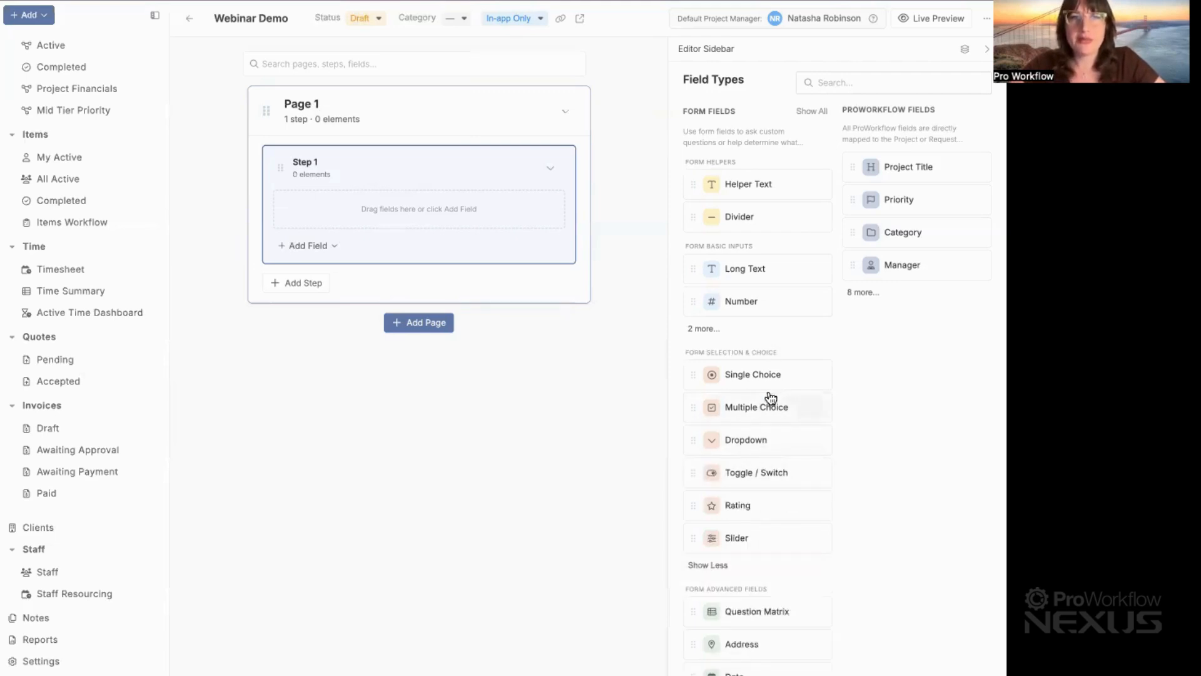
pyautogui.moveTo(759, 376); pyautogui.dragTo(432, 204)
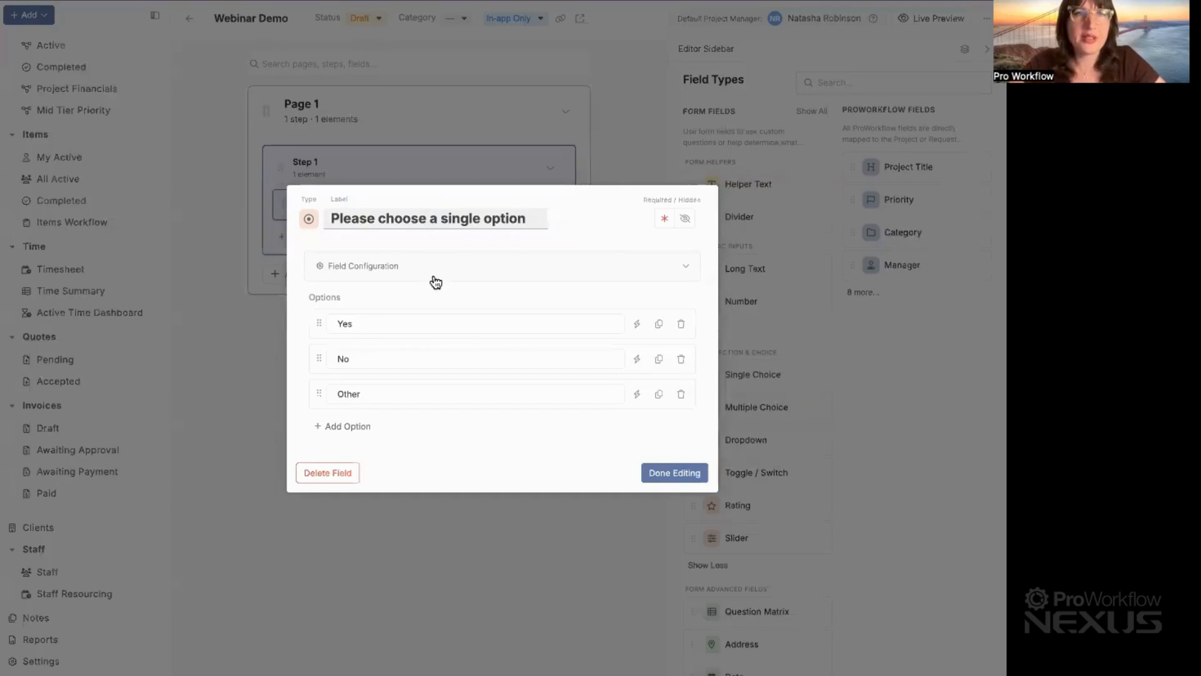
pyautogui.tripleClick(448, 219)
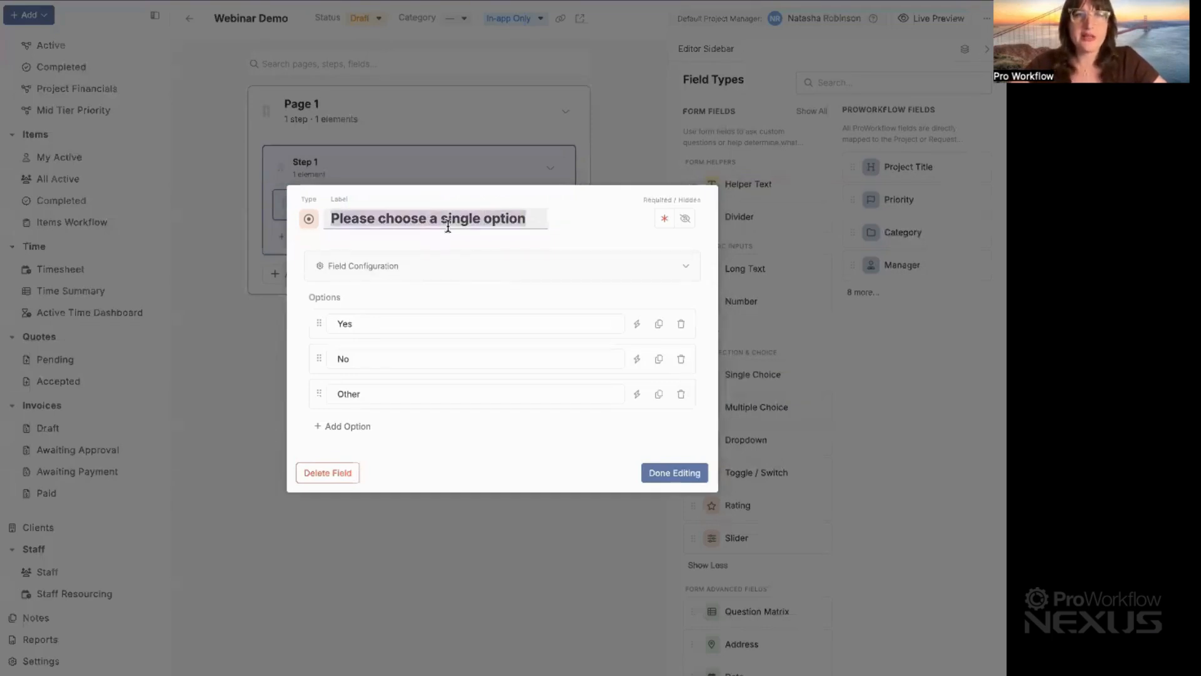
pyautogui.write('What is your reequ')
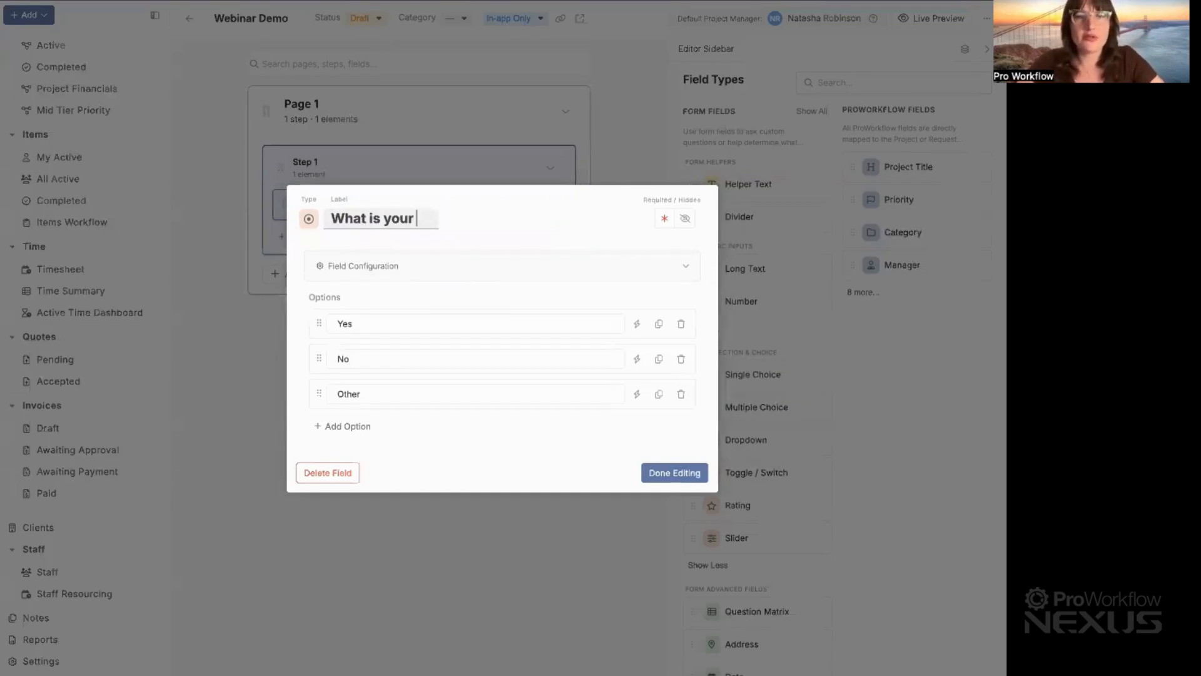
pyautogui.press('BackSpace')
pyautogui.press('BackSpace')
pyautogui.press('BackSpace')
pyautogui.write('quest?')
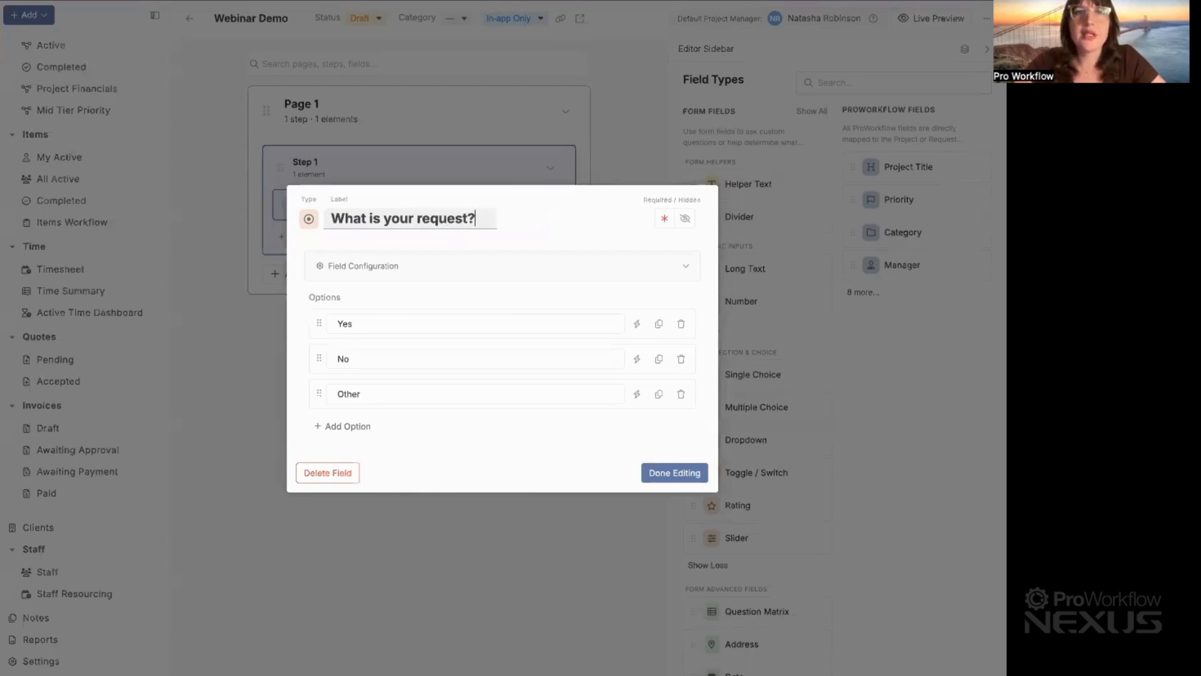
# - Set the request question's three options to Bug/Issue, Hardware Requisition and Software Requisition, and finish editing the field
pyautogui.click(410, 322)
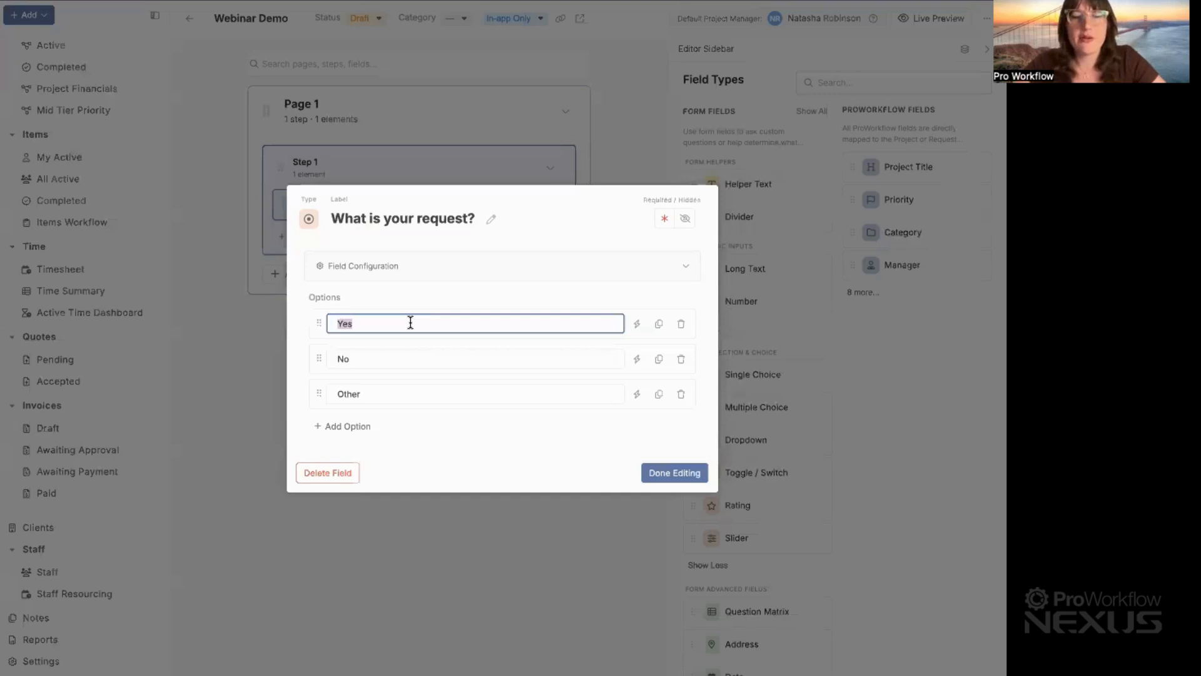
pyautogui.write('Bug')
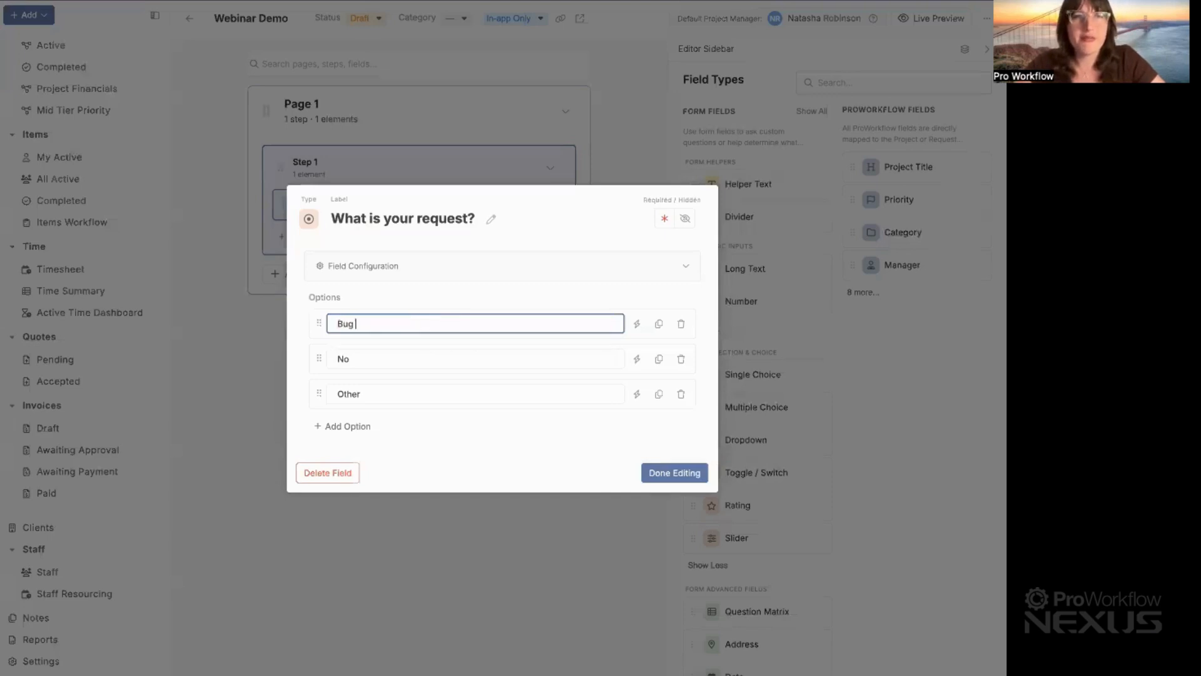
pyautogui.write('/Issue')
pyautogui.click(383, 356)
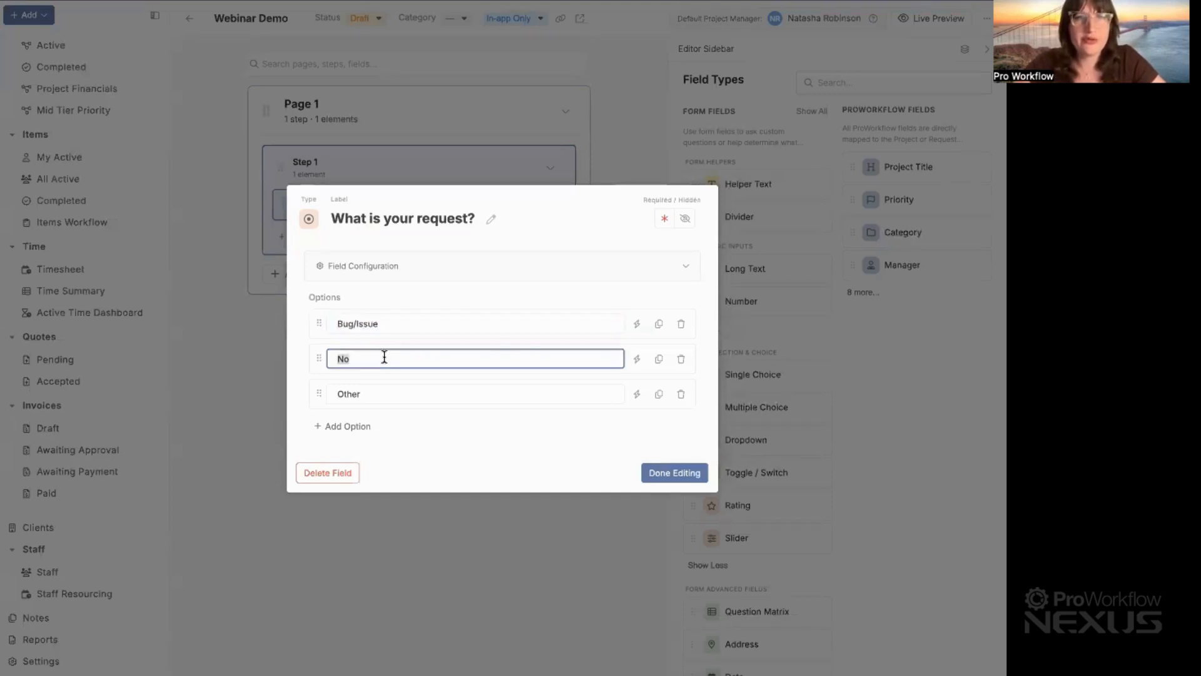
pyautogui.write('Hardware ')
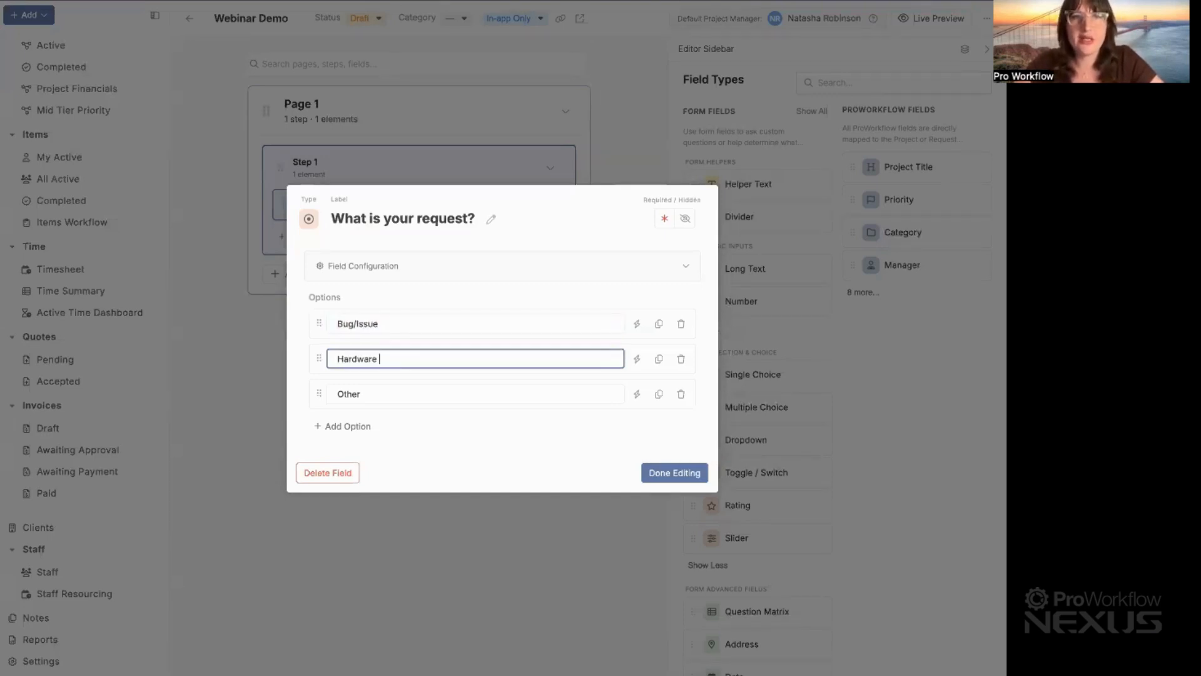
pyautogui.write('Requisition')
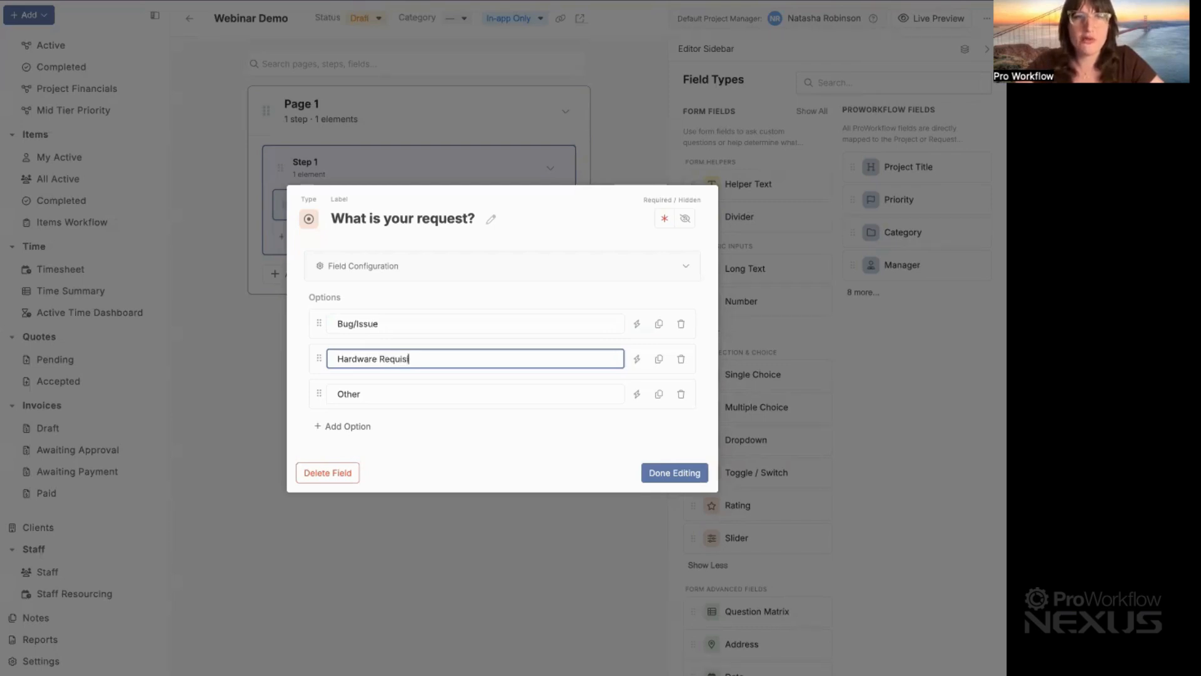
pyautogui.doubleClick(383, 400)
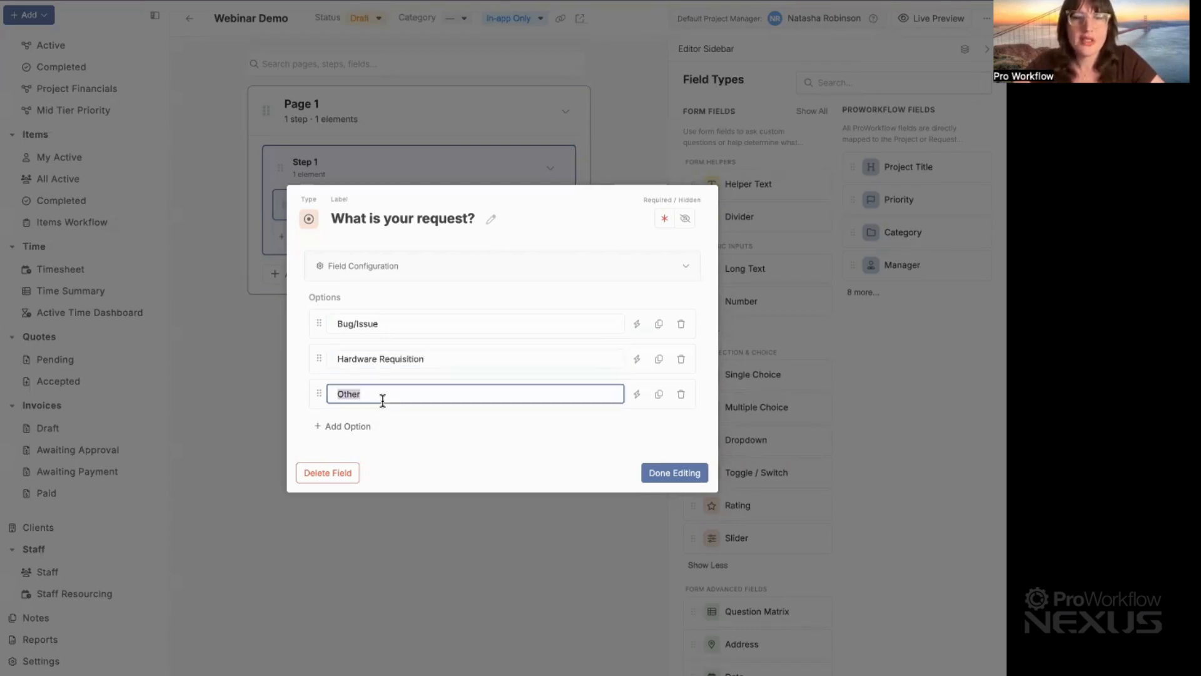
pyautogui.write('Software Requisition')
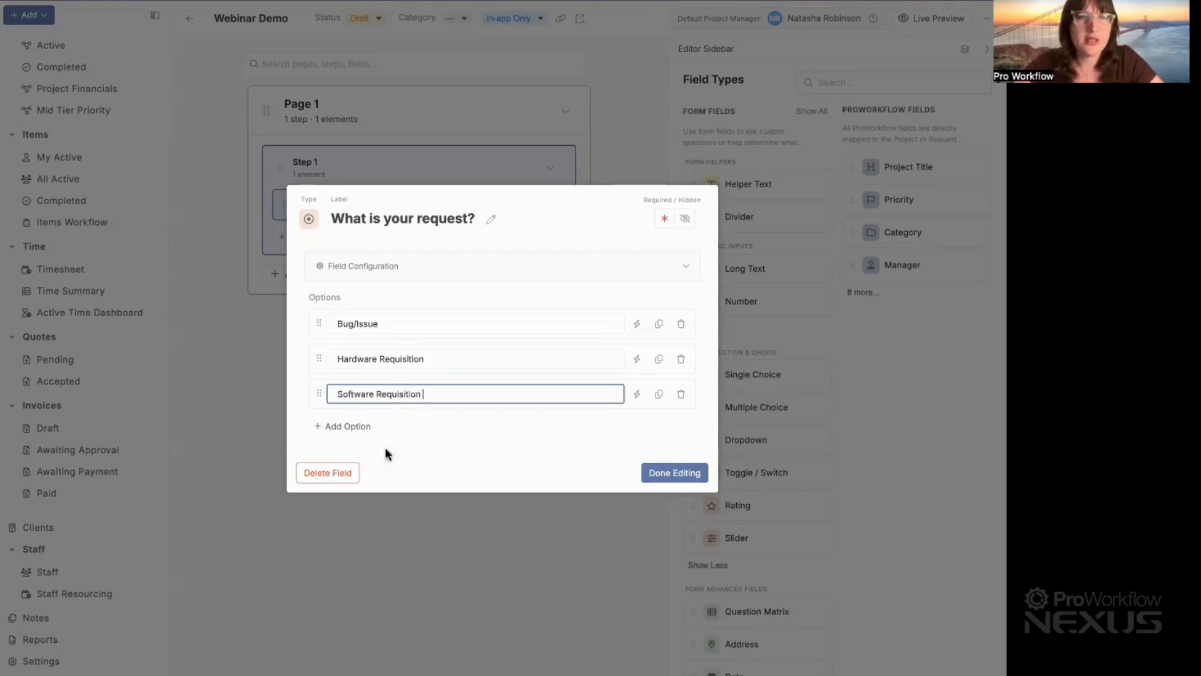
pyautogui.click(416, 462)
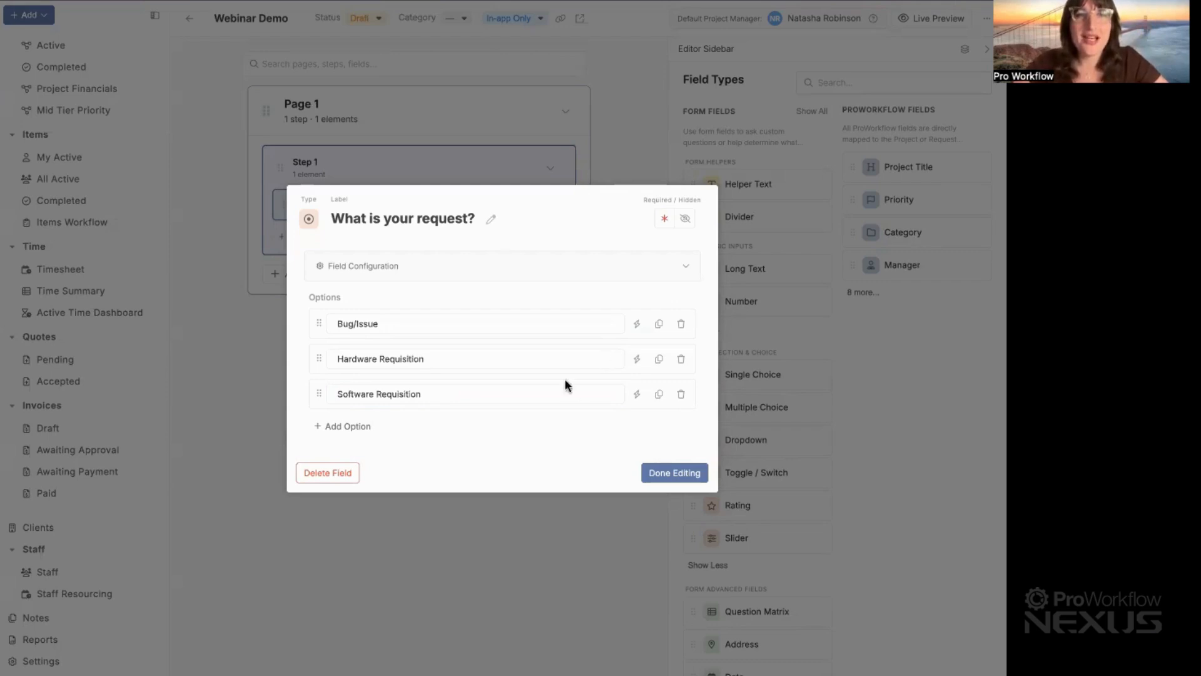
pyautogui.click(677, 466)
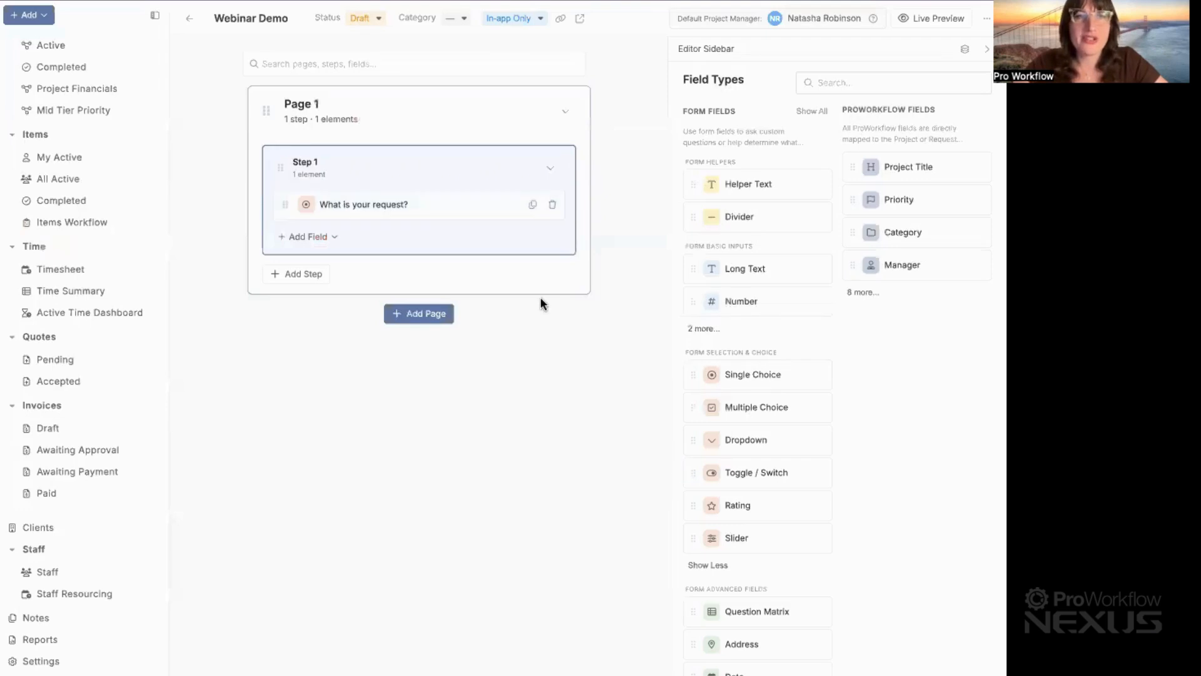
# - Check the request question's options once more and add a second page to the form
pyautogui.click(402, 196)
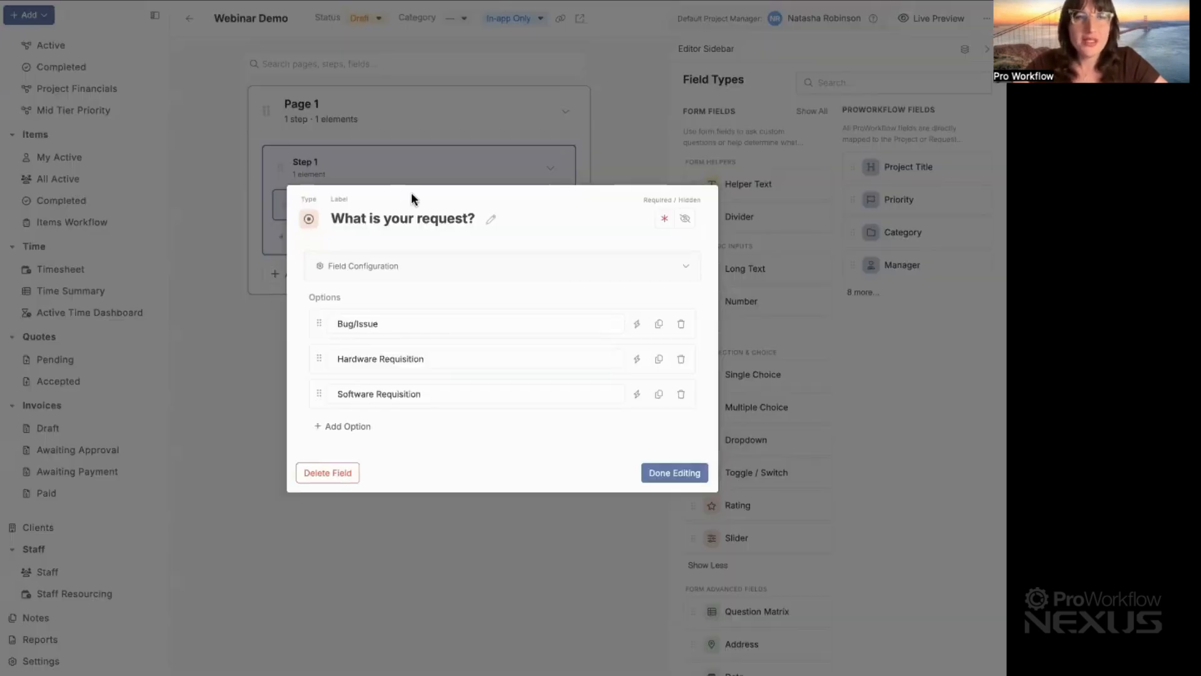
pyautogui.click(545, 64)
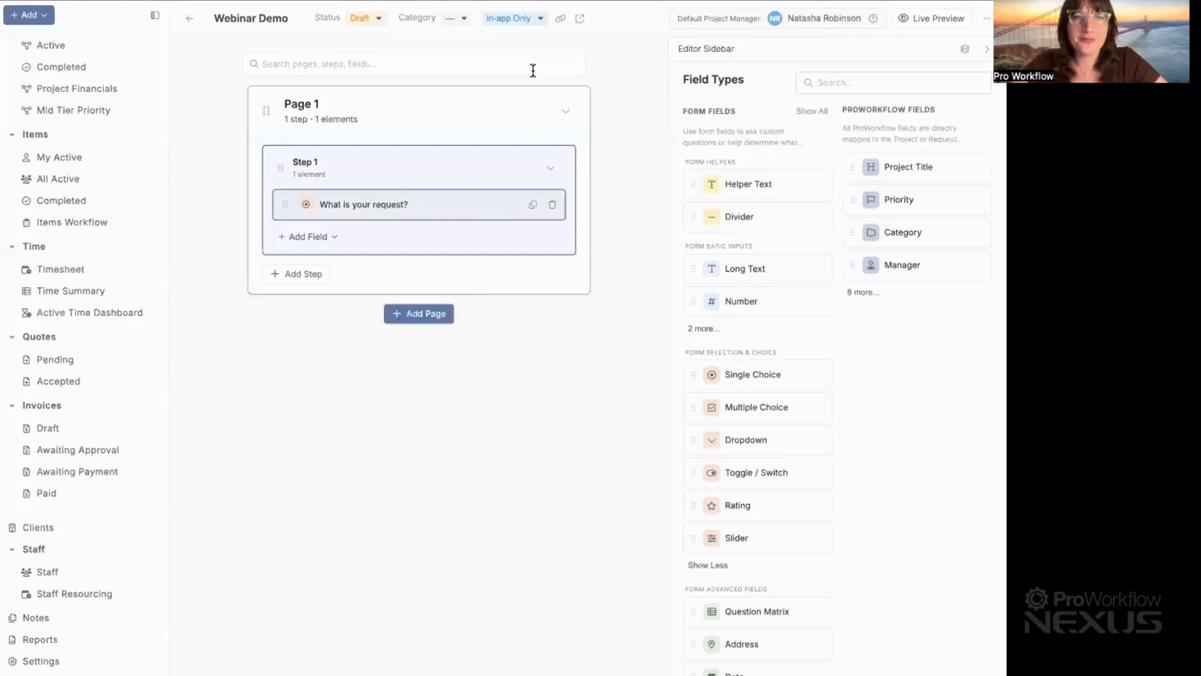
pyautogui.click(415, 313)
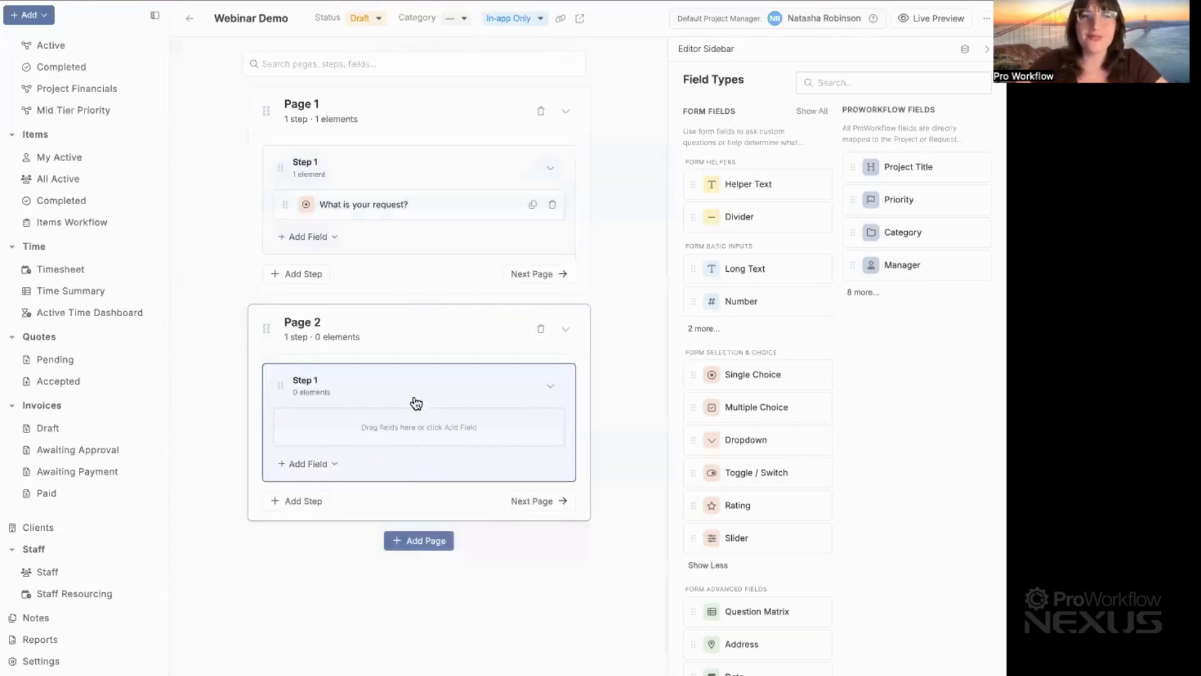
# - Add two more pages to the end of the form, after Page 2
pyautogui.click(414, 540)
pyautogui.click(418, 673)
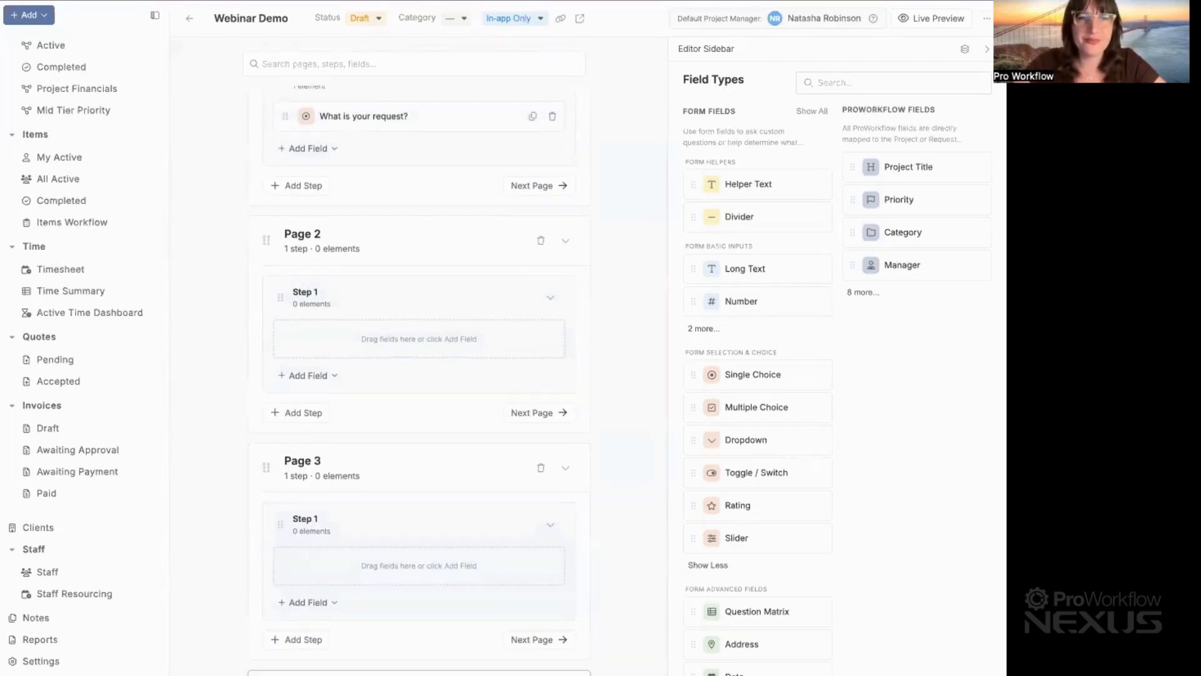
pyautogui.scroll(-1, 422, 496)
# - Retitle Page 2 as "Bugs & Issues" and set its next/submit button action to Submit Form
pyautogui.scroll(3, 365, 477)
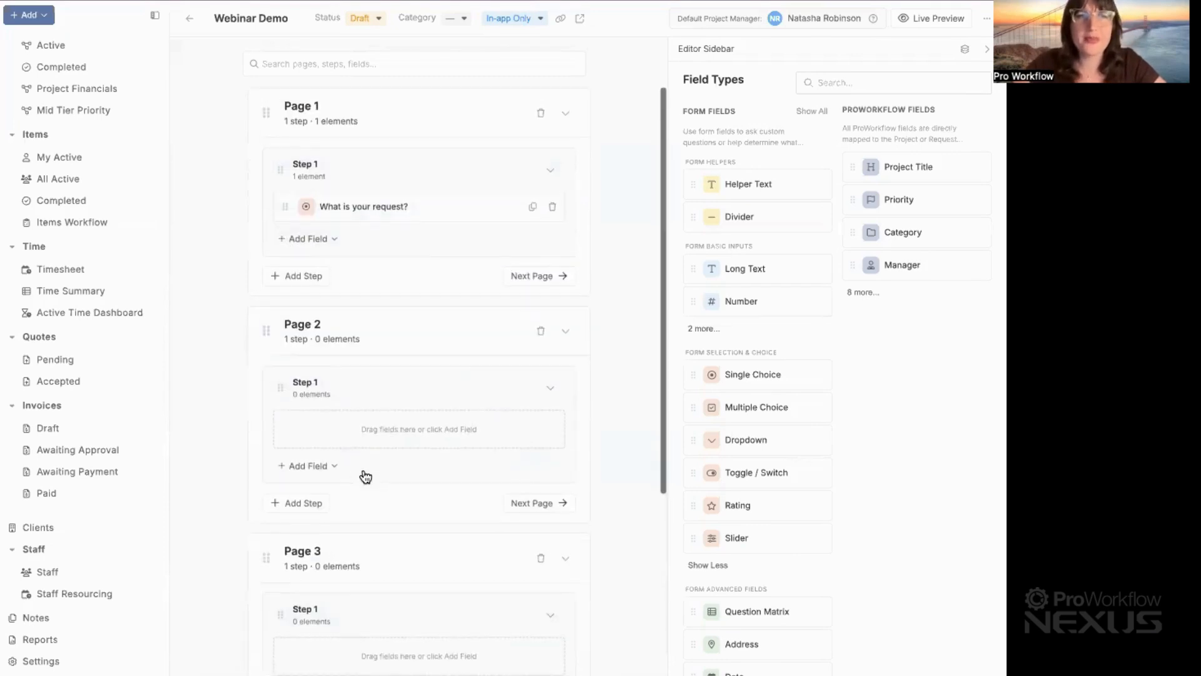
pyautogui.click(308, 324)
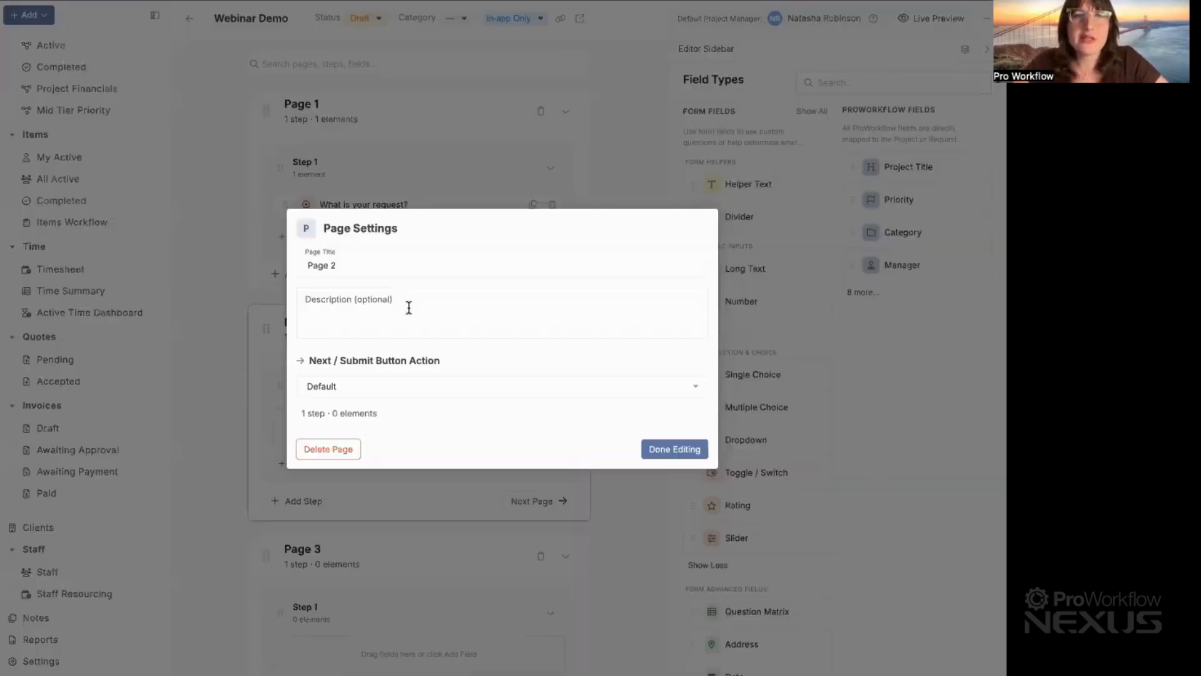
pyautogui.tripleClick(384, 273)
pyautogui.write('Bu')
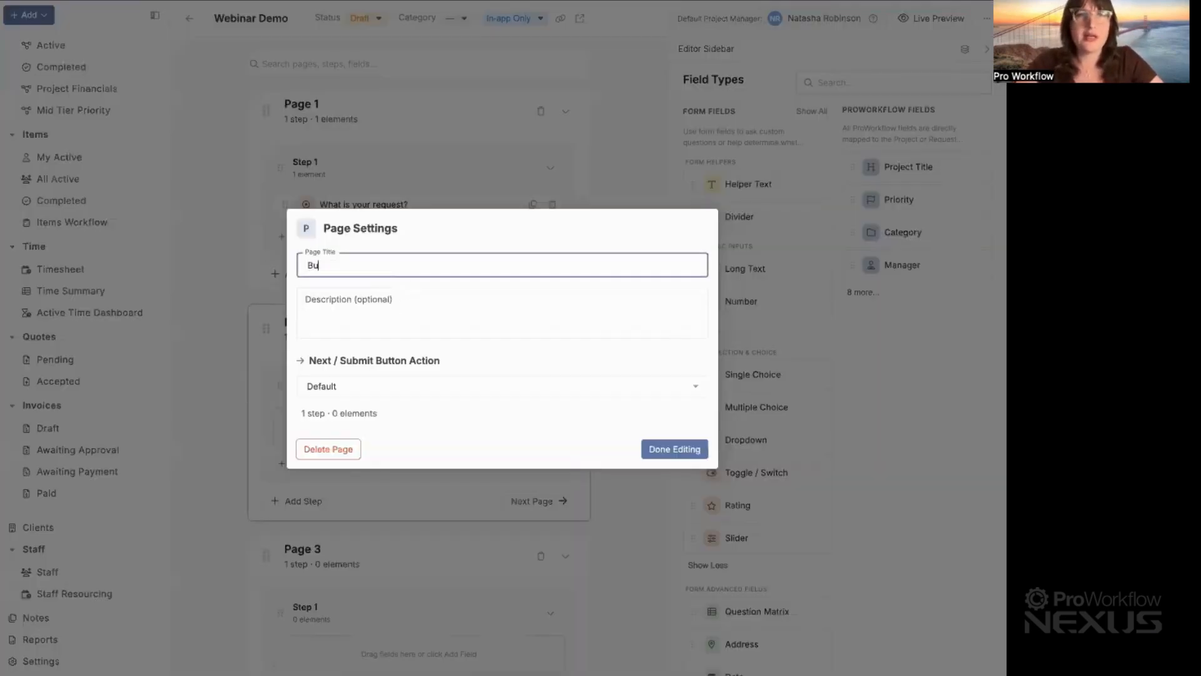
pyautogui.write('g s')
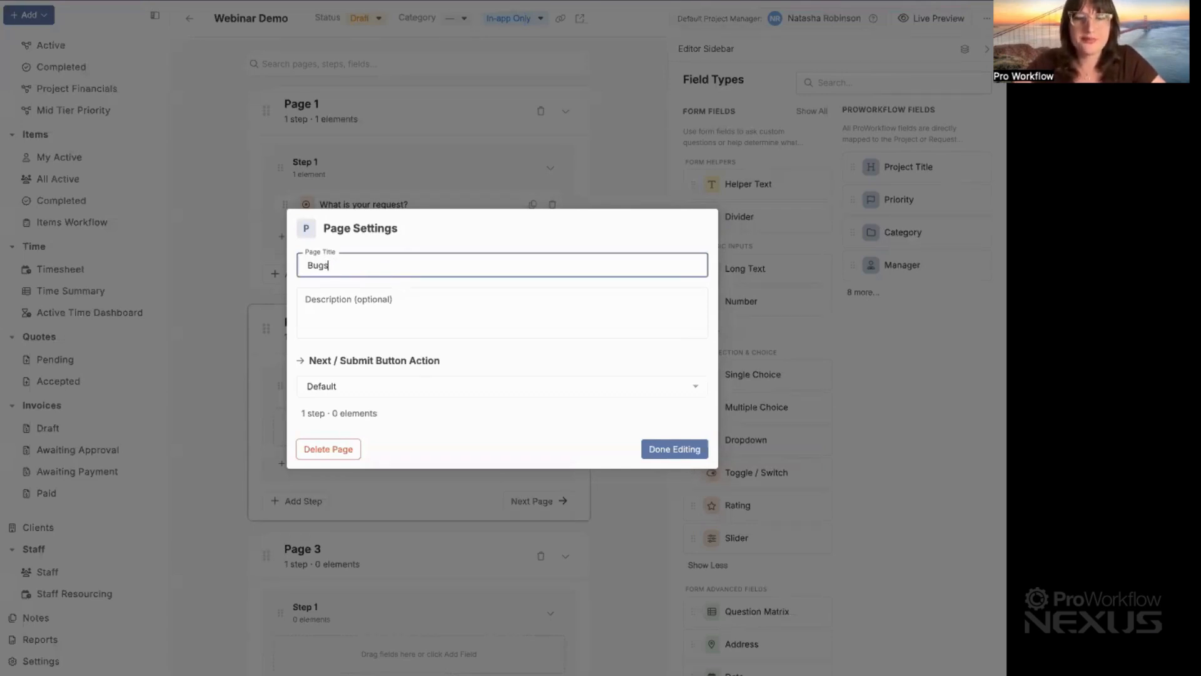
pyautogui.write(' & Issues')
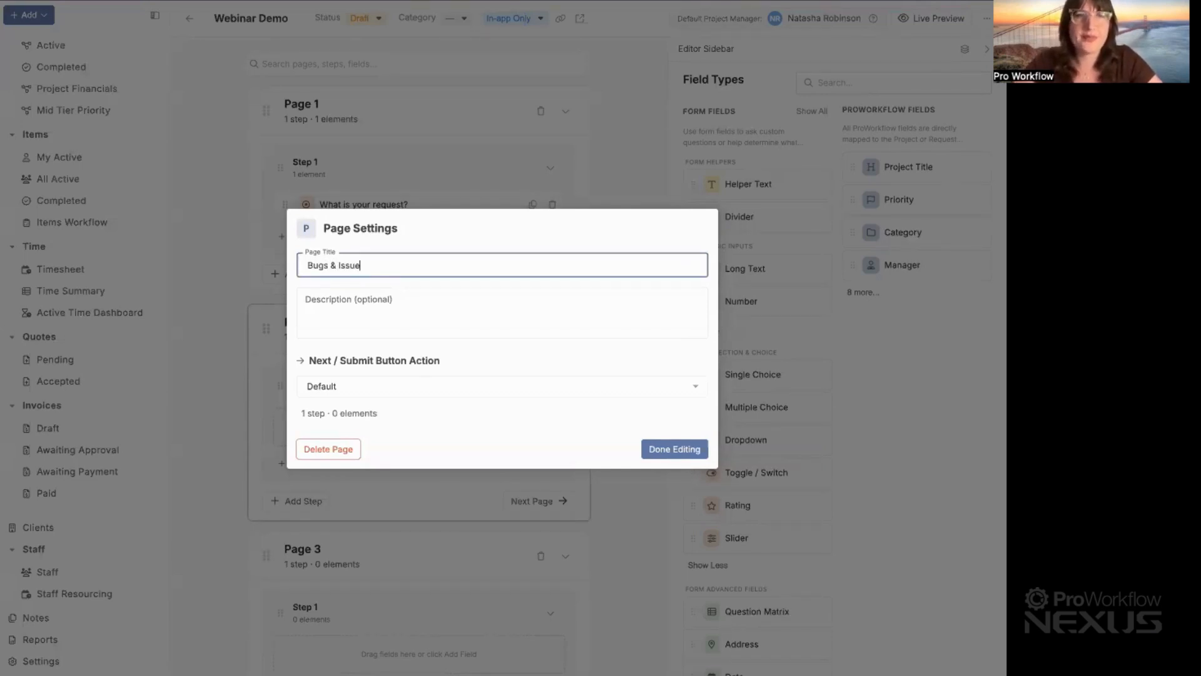
pyautogui.click(500, 434)
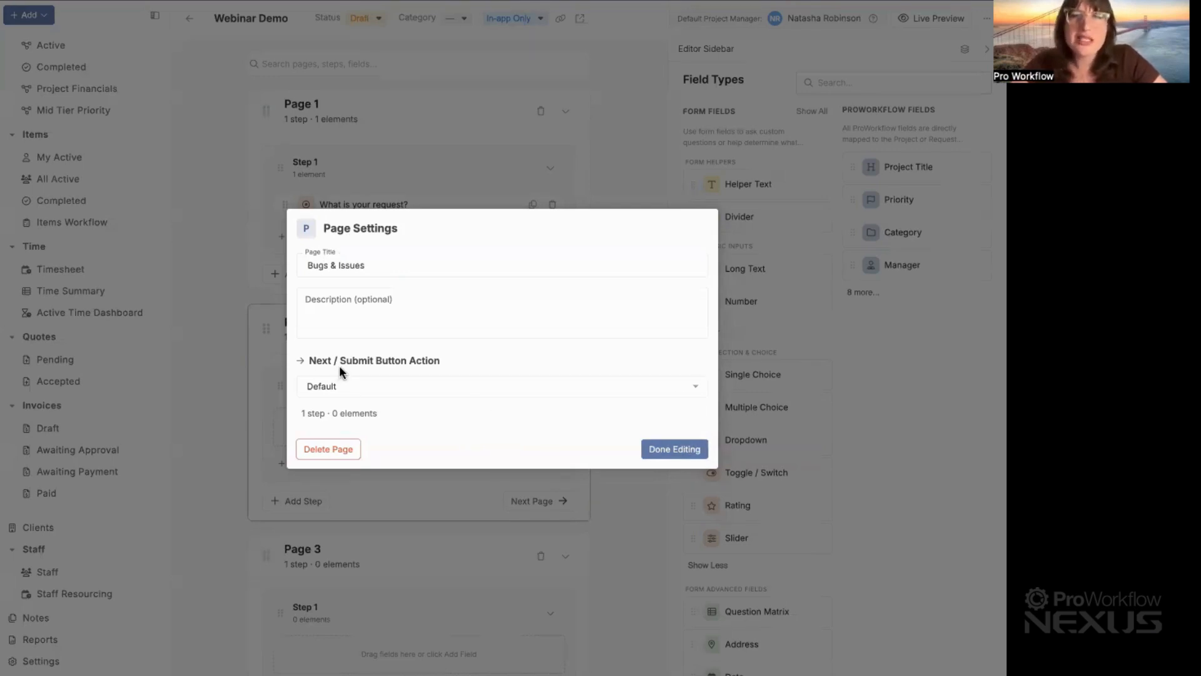
pyautogui.click(388, 381)
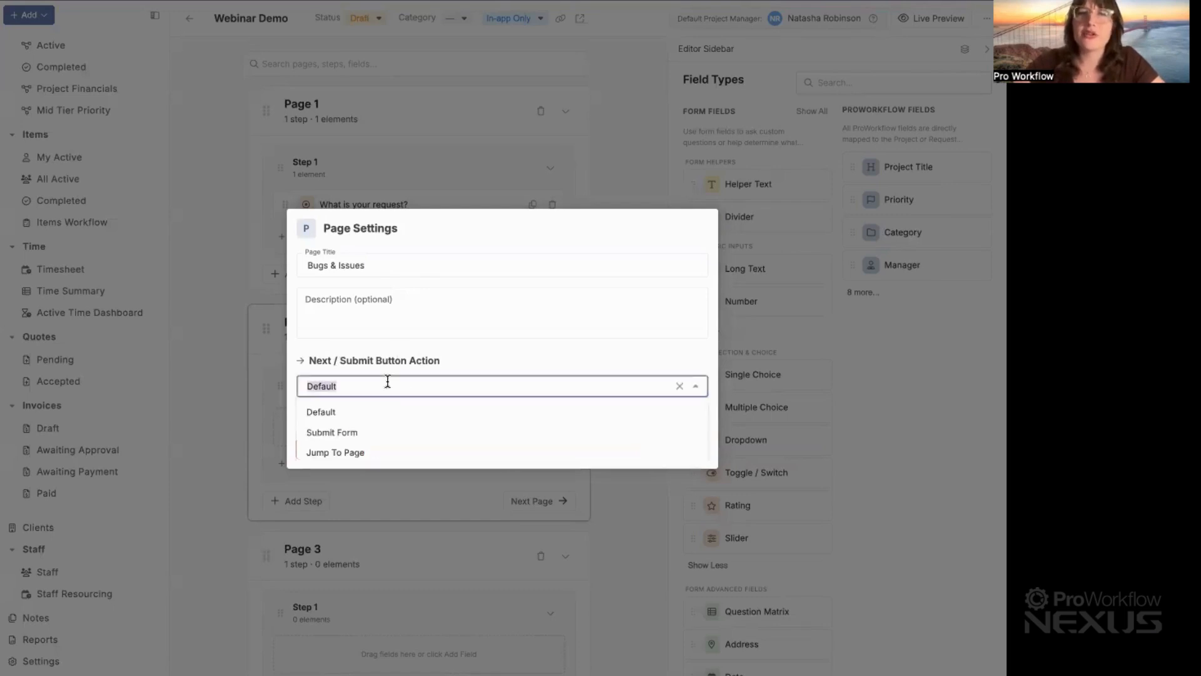
pyautogui.click(392, 433)
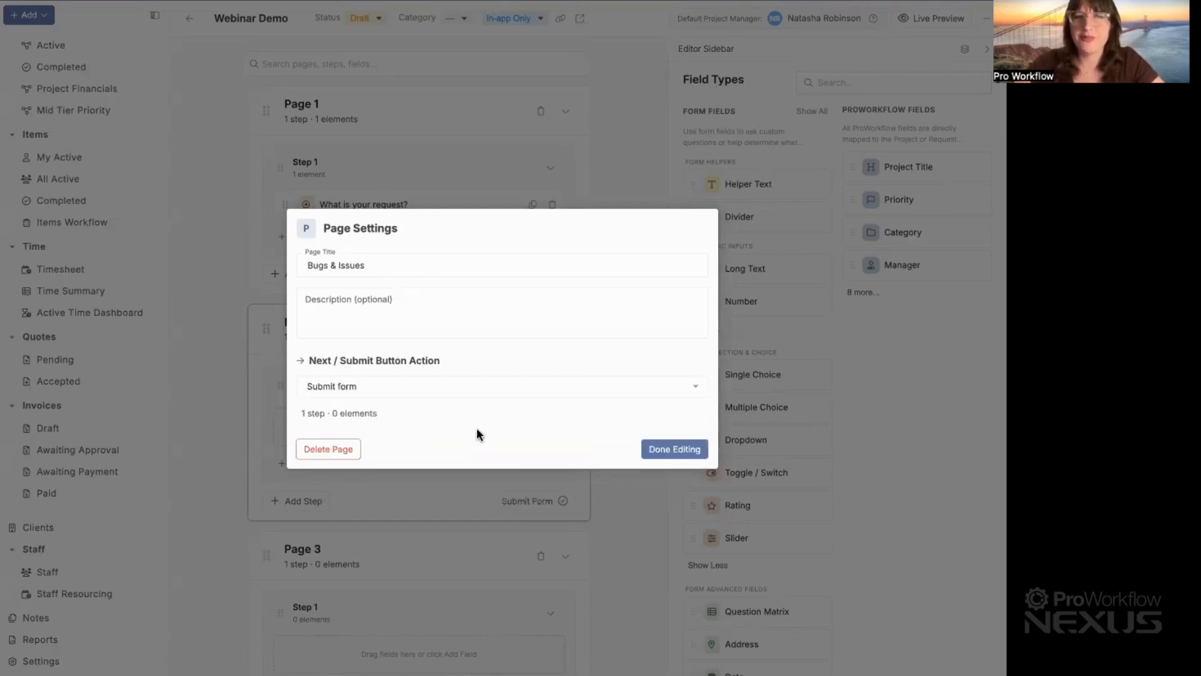
pyautogui.click(685, 442)
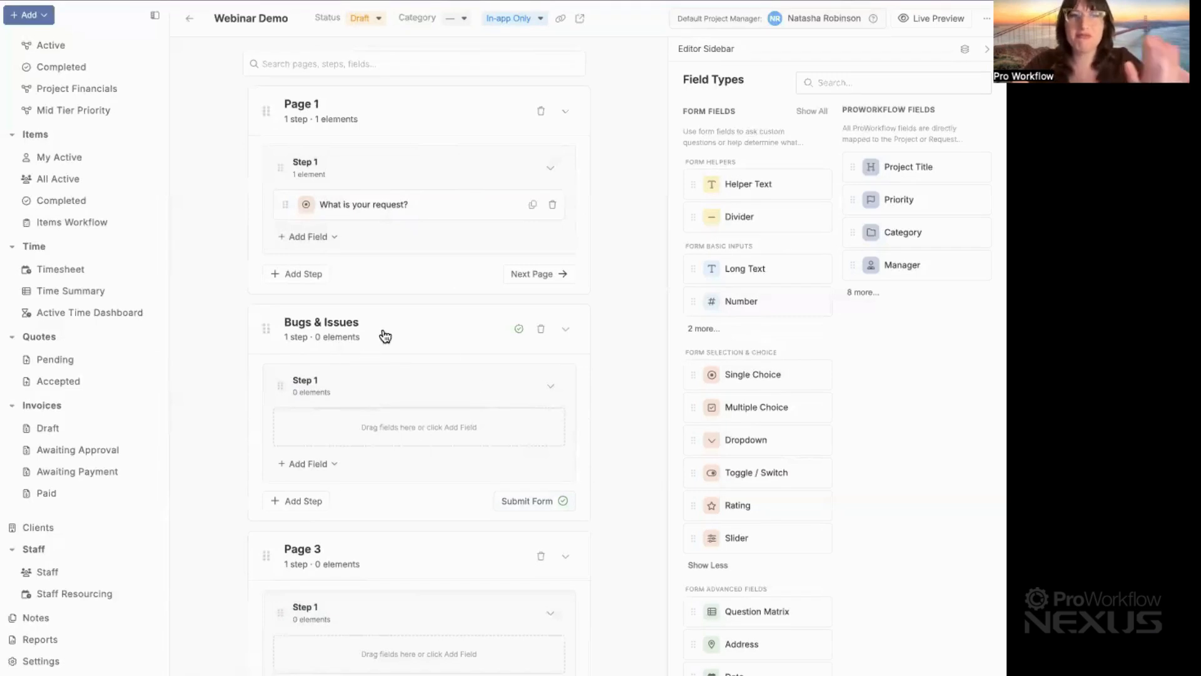
# - Retitle Page 3 as "Hardware" and set its next/submit button action to Submit Form
pyautogui.scroll(-2, 384, 333)
pyautogui.scroll(-3, 384, 331)
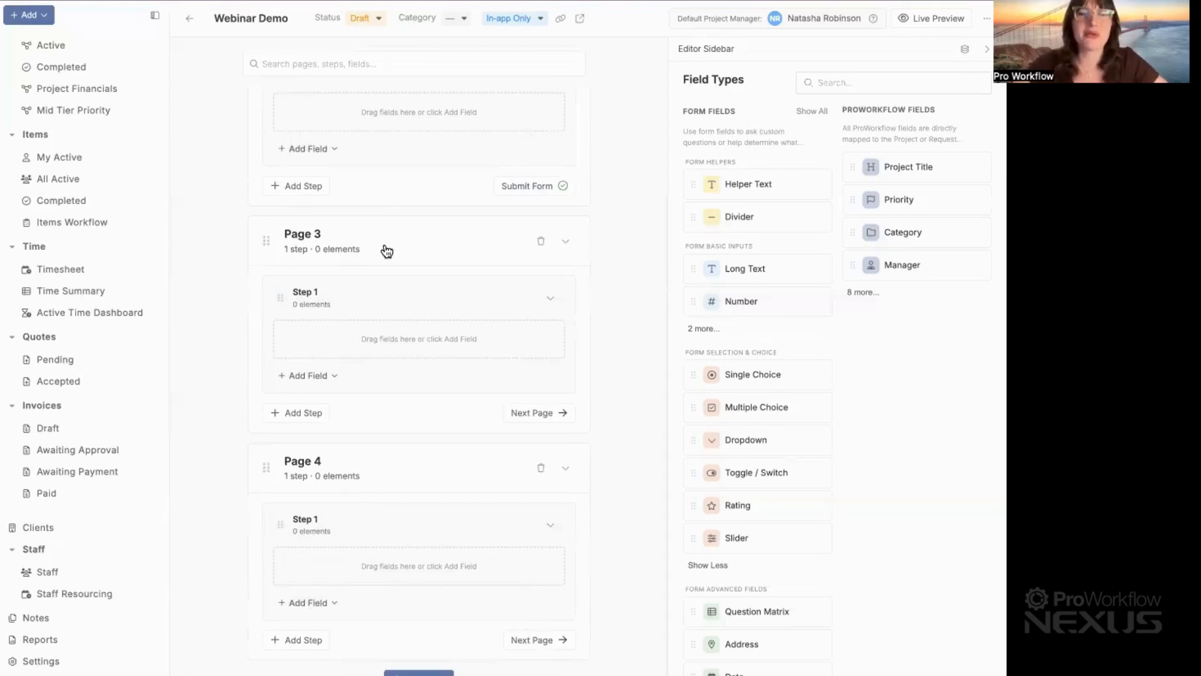
pyautogui.scroll(3, 383, 261)
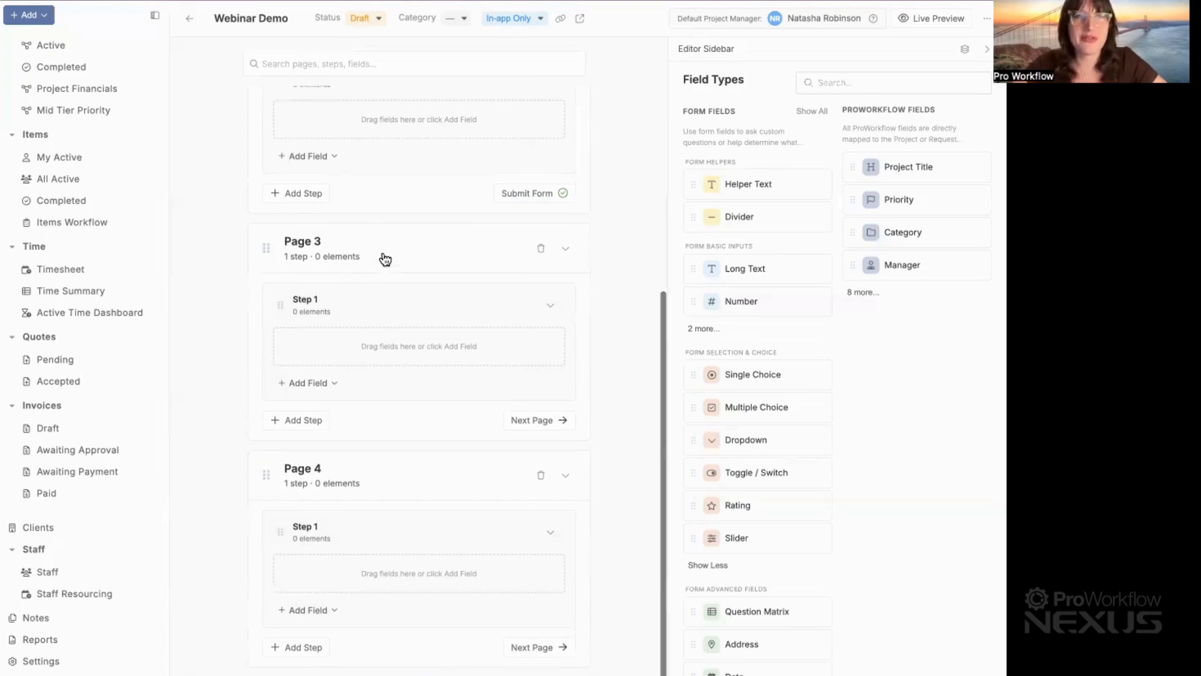
pyautogui.scroll(2, 358, 133)
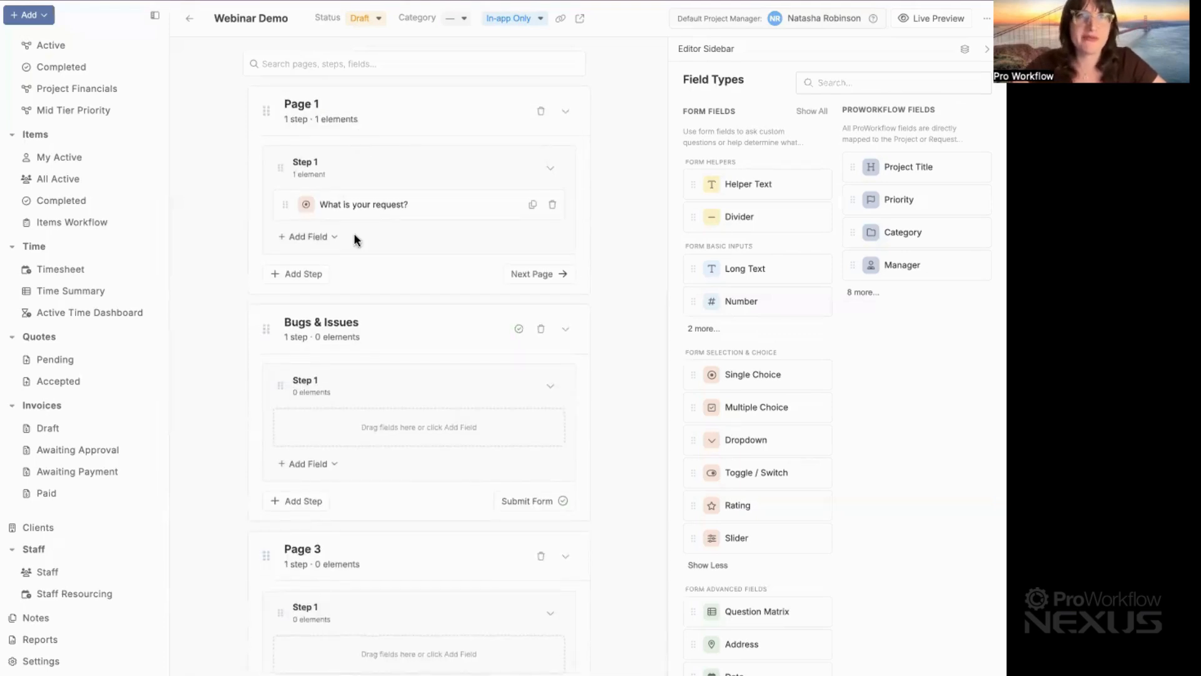
pyautogui.scroll(-3, 404, 268)
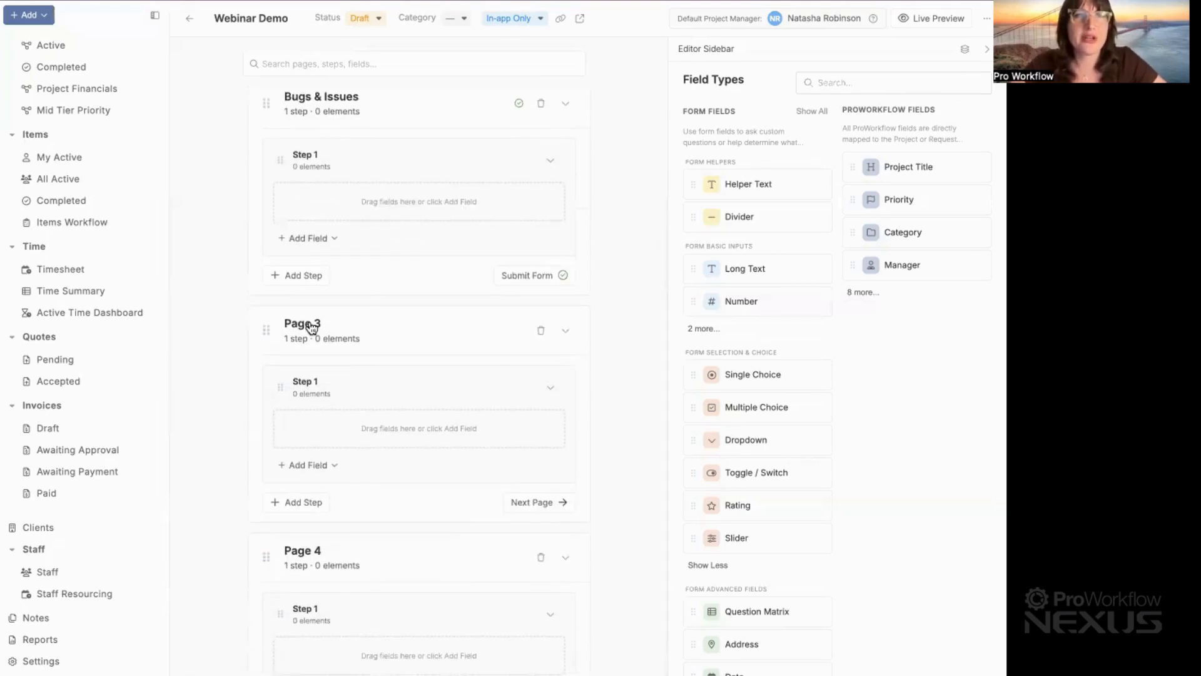
pyautogui.click(312, 323)
pyautogui.tripleClick(381, 262)
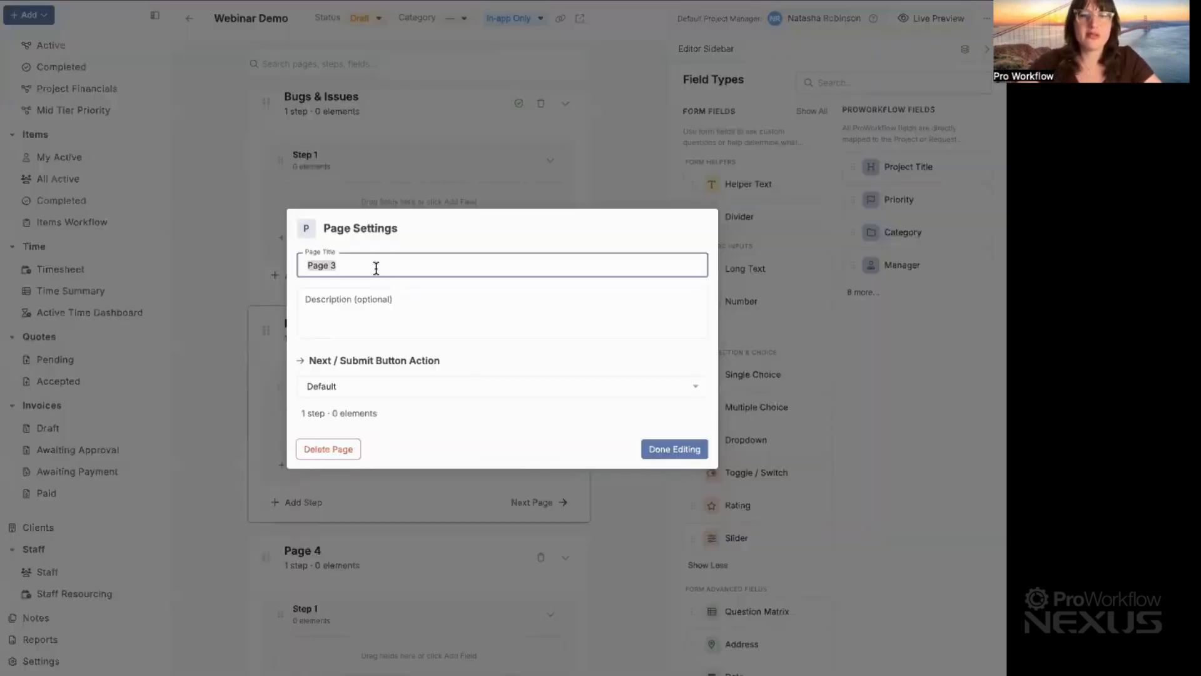
pyautogui.write('Hardware')
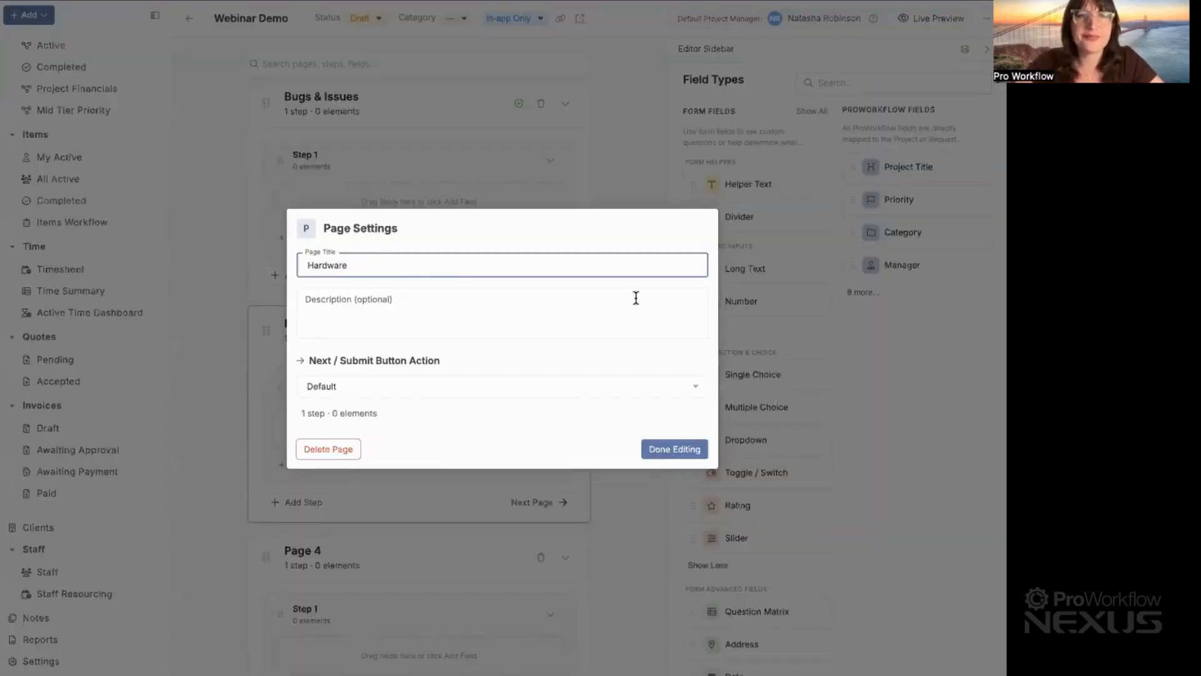
pyautogui.click(636, 386)
pyautogui.click(577, 434)
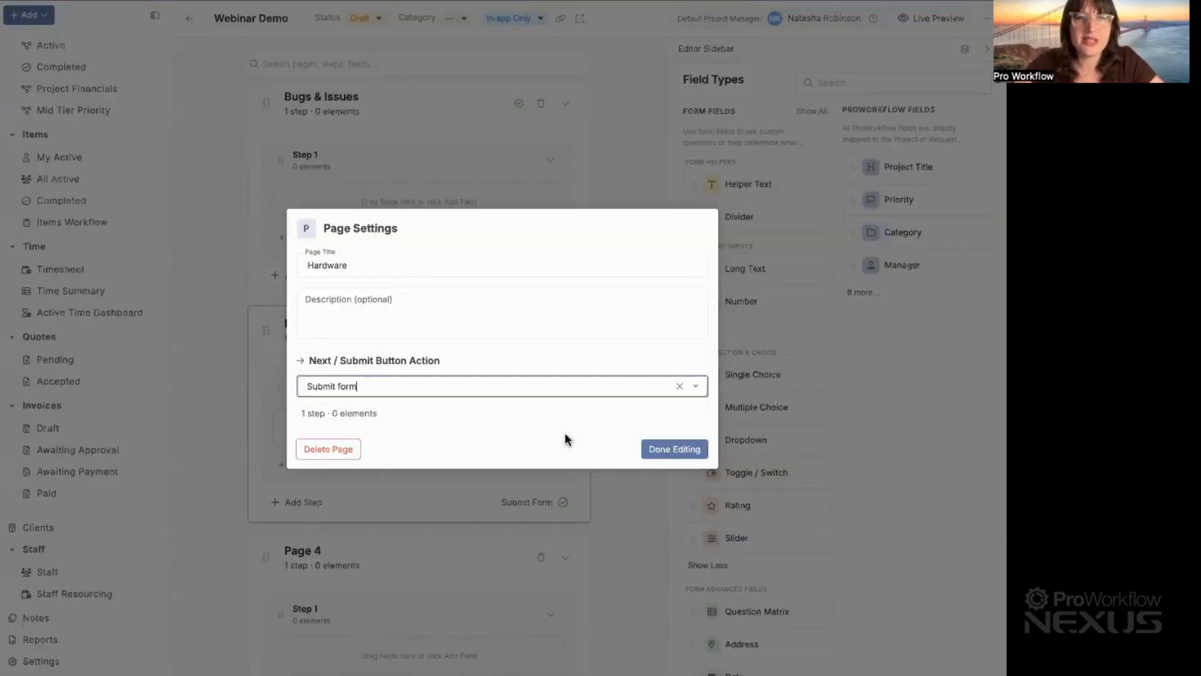
pyautogui.click(664, 451)
# - Retitle Page 4 as "Software" and set its next/submit button action to Submit Form
pyautogui.click(317, 551)
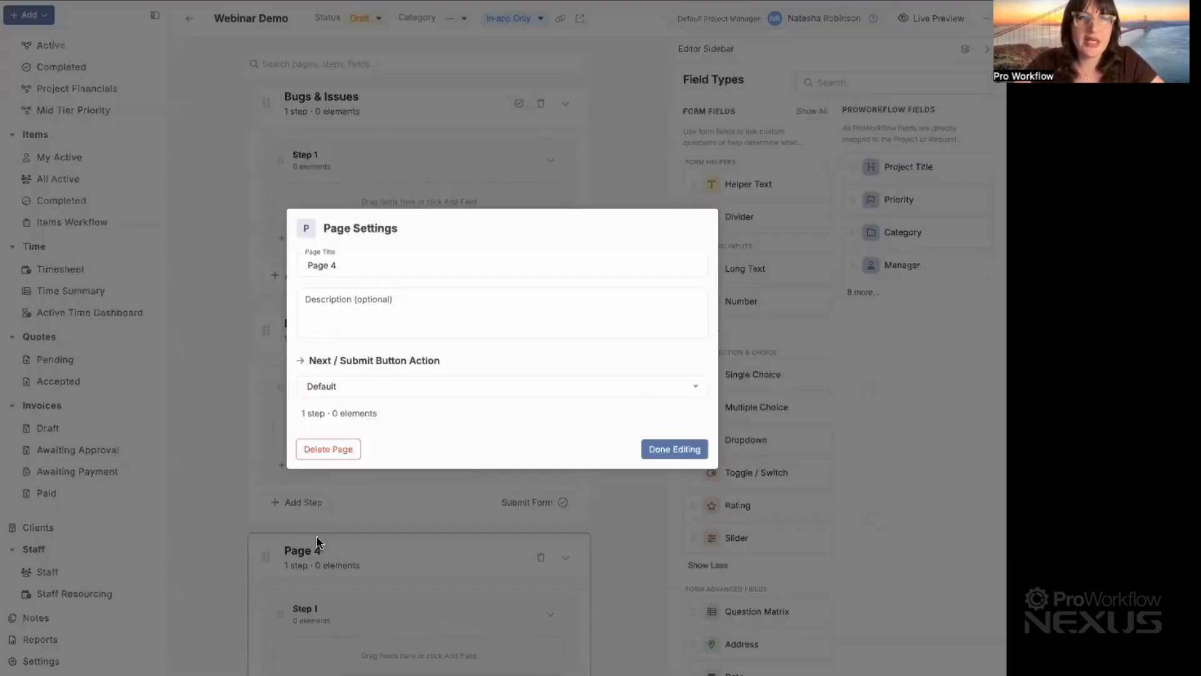
pyautogui.tripleClick(346, 268)
pyautogui.write('Software')
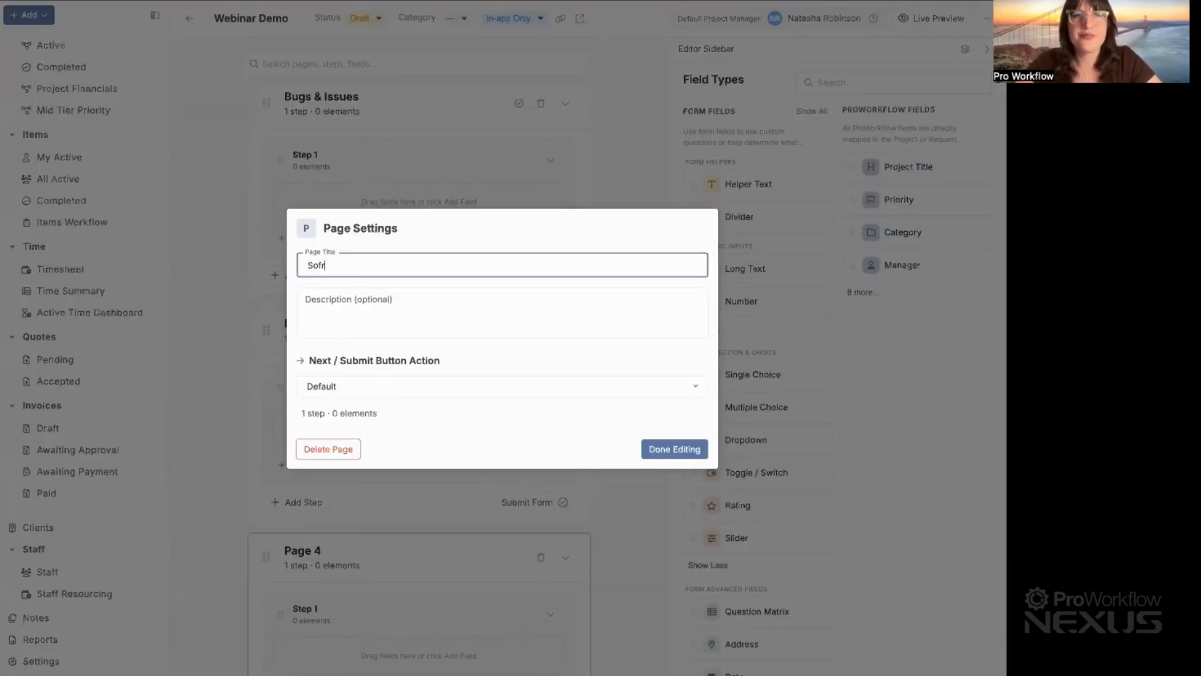
pyautogui.click(449, 384)
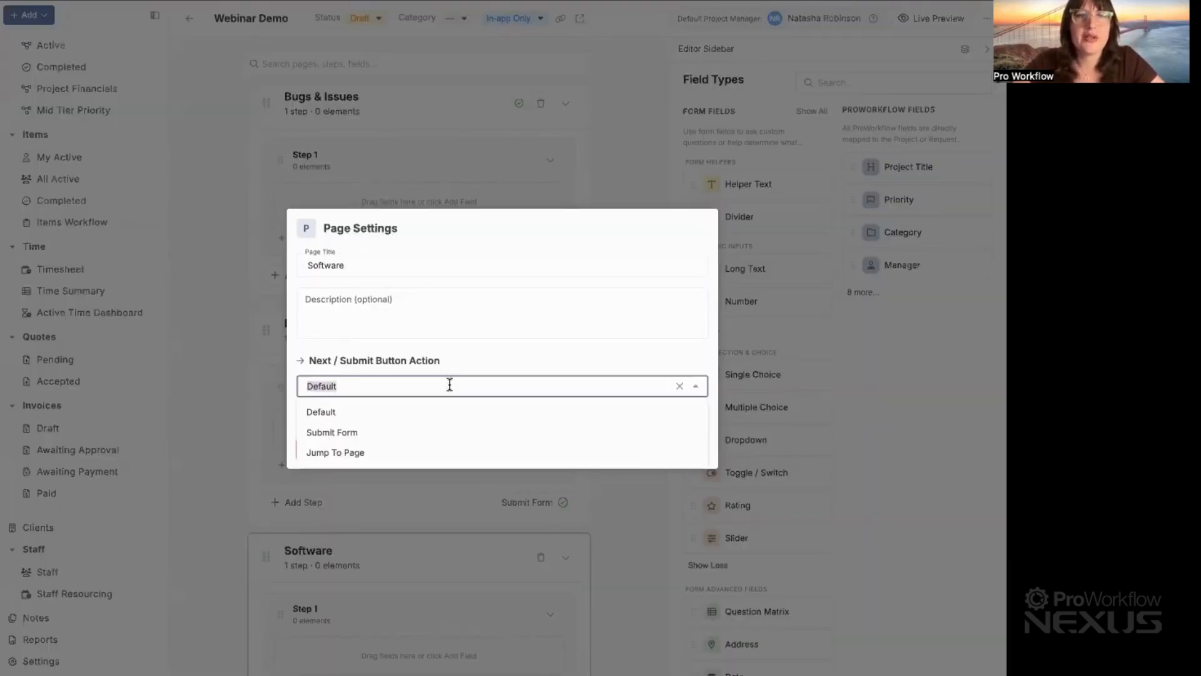
pyautogui.click(451, 430)
pyautogui.click(647, 449)
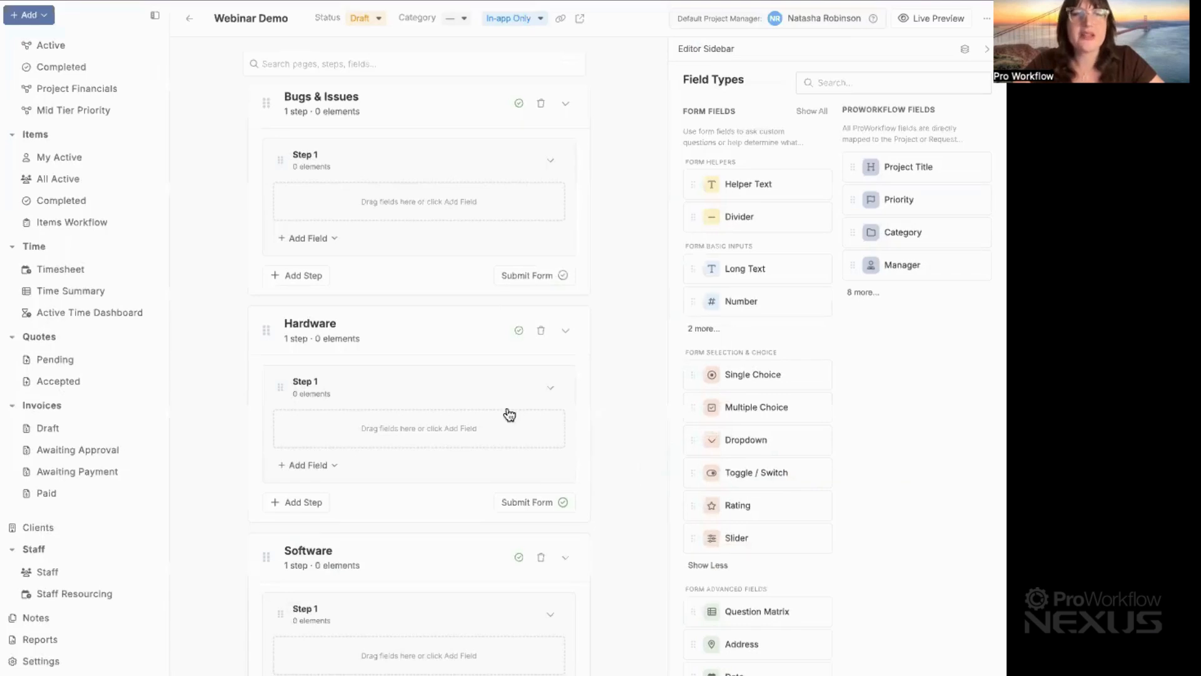
# - Give the Bug/Issue option of the "What is your request?" field a Navigate to Page action targeting Bugs & Issues
pyautogui.scroll(4, 455, 301)
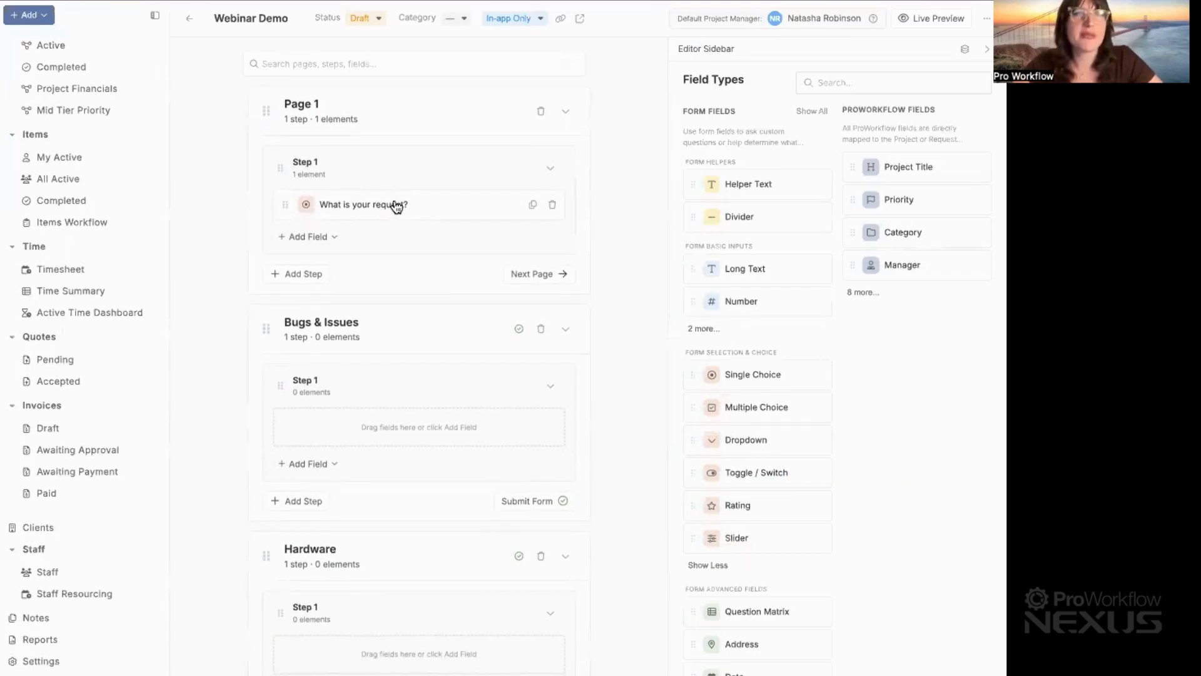
pyautogui.click(394, 203)
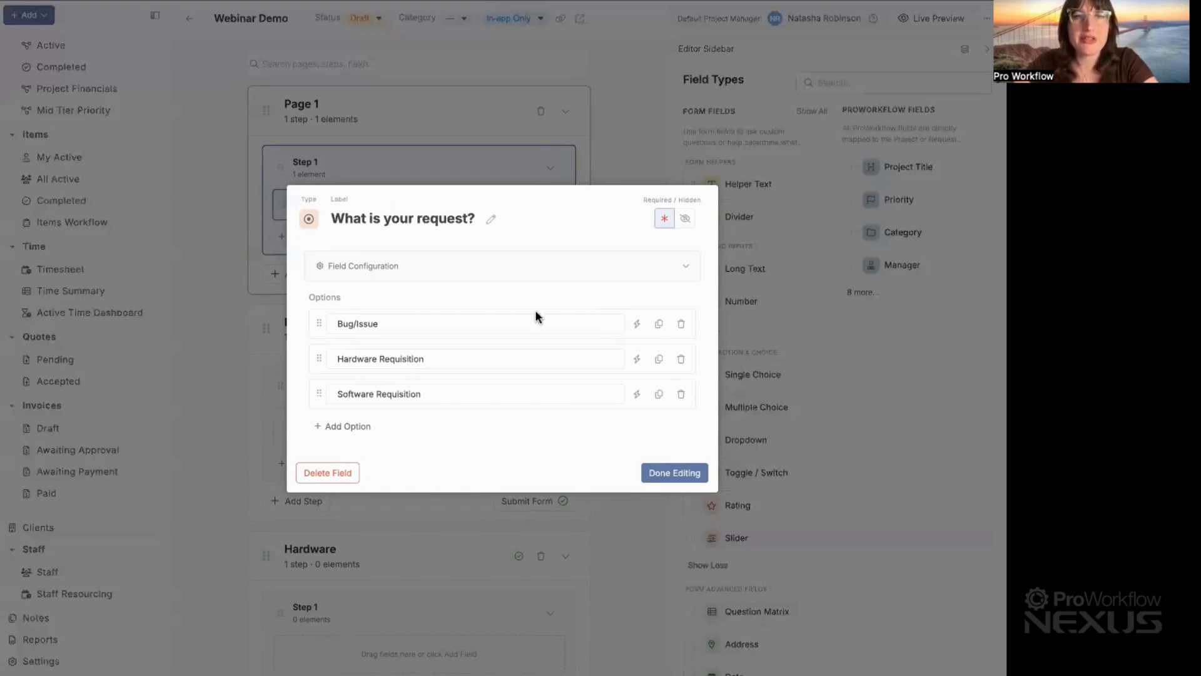
pyautogui.click(637, 324)
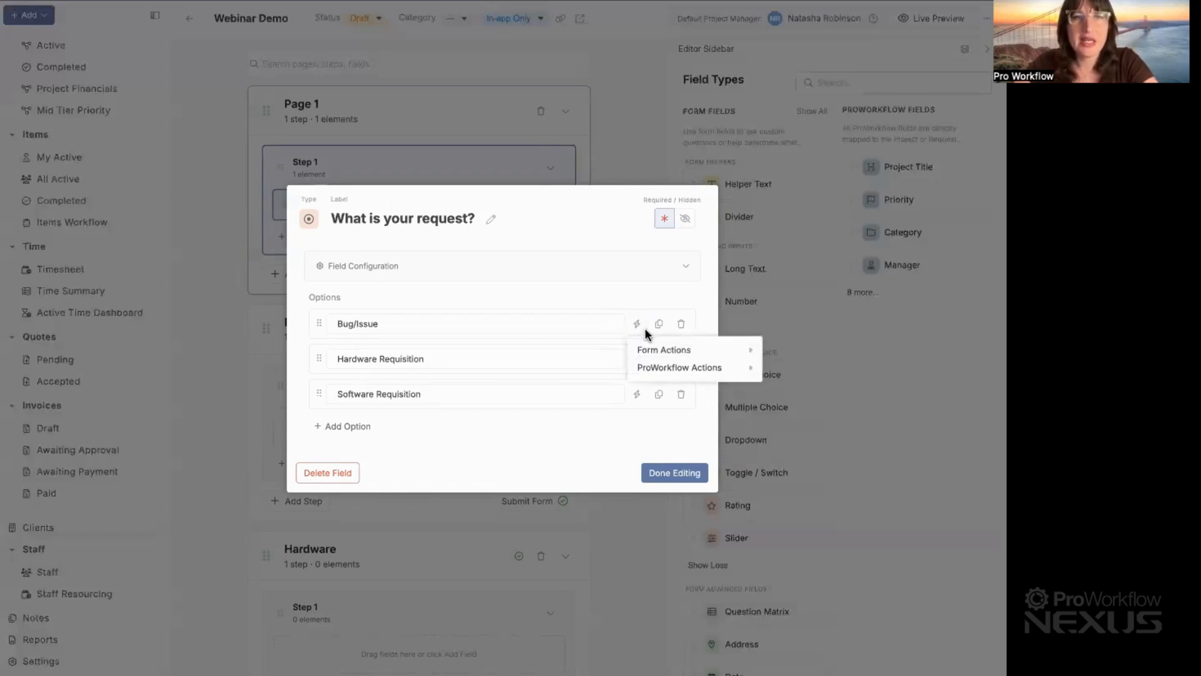
pyautogui.moveTo(702, 358)
pyautogui.moveTo(792, 368)
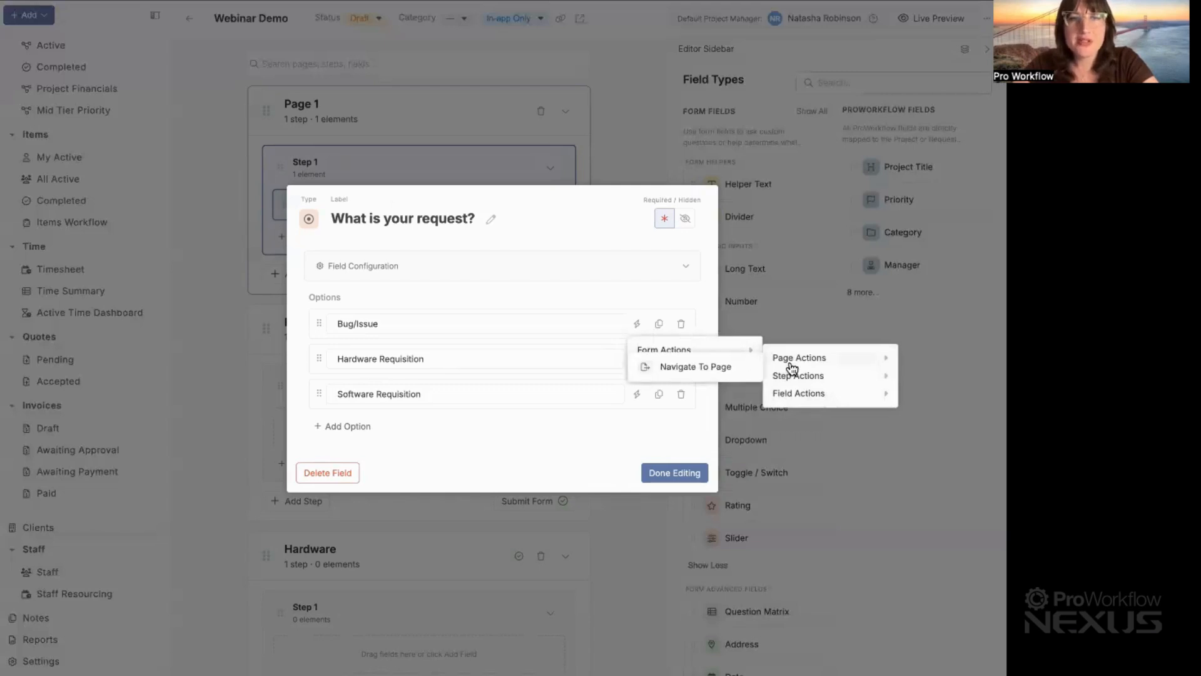
pyautogui.click(736, 366)
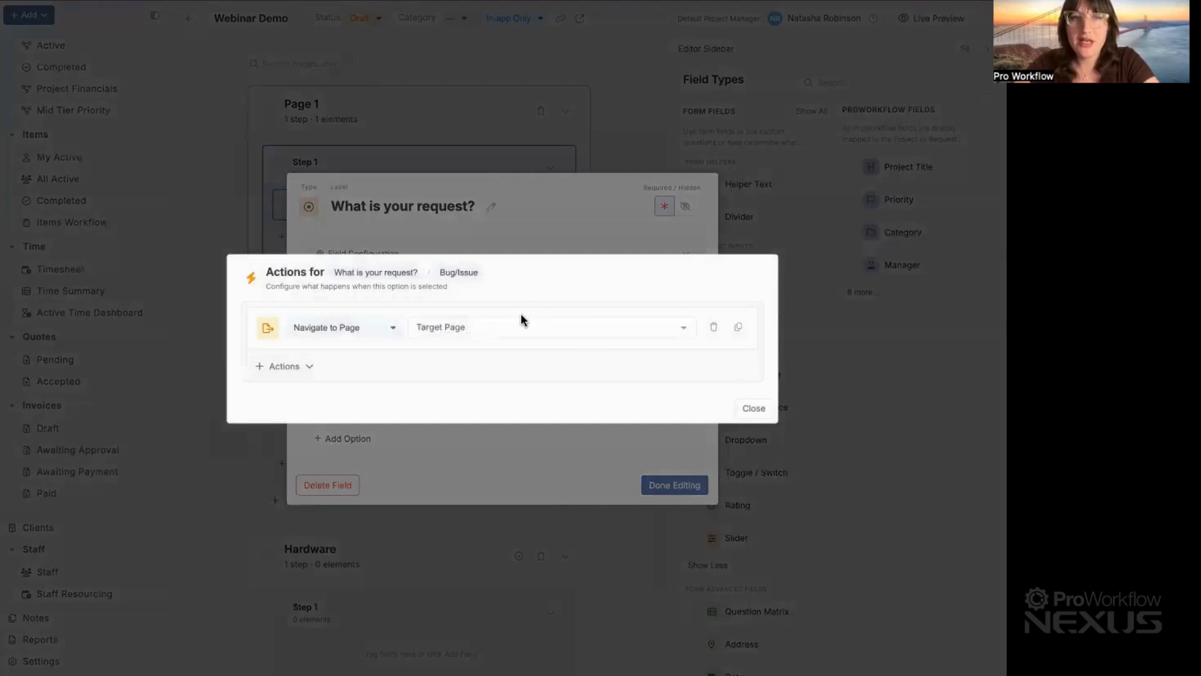
pyautogui.click(513, 319)
pyautogui.click(475, 374)
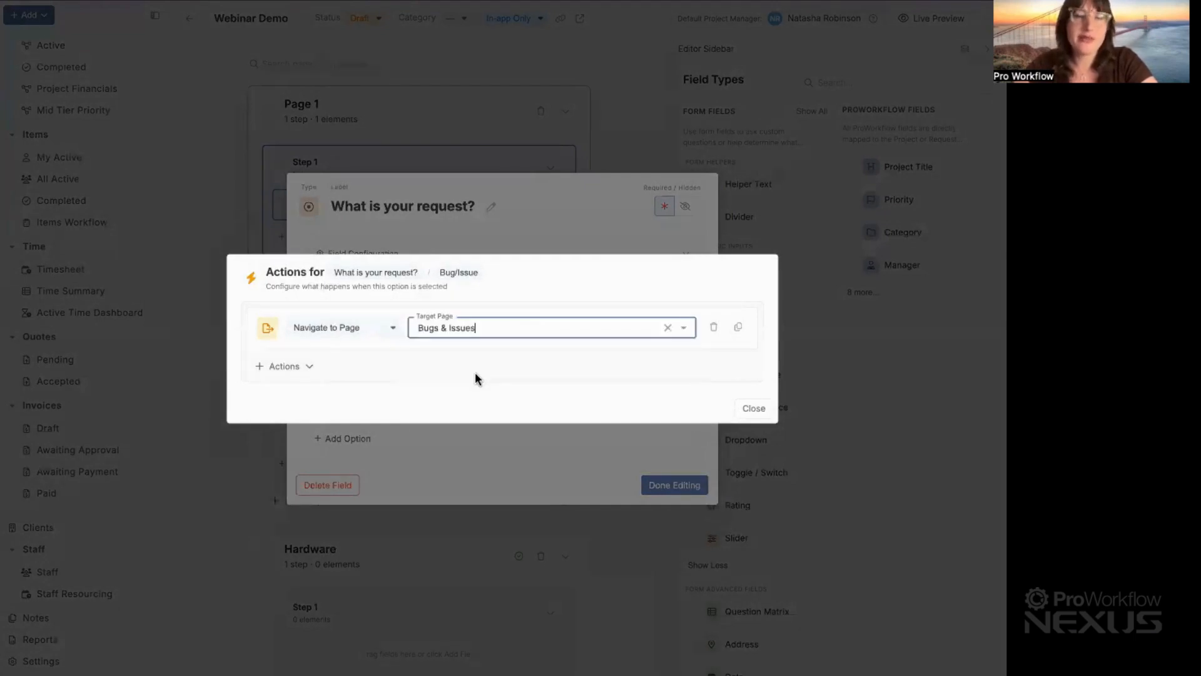
pyautogui.click(750, 409)
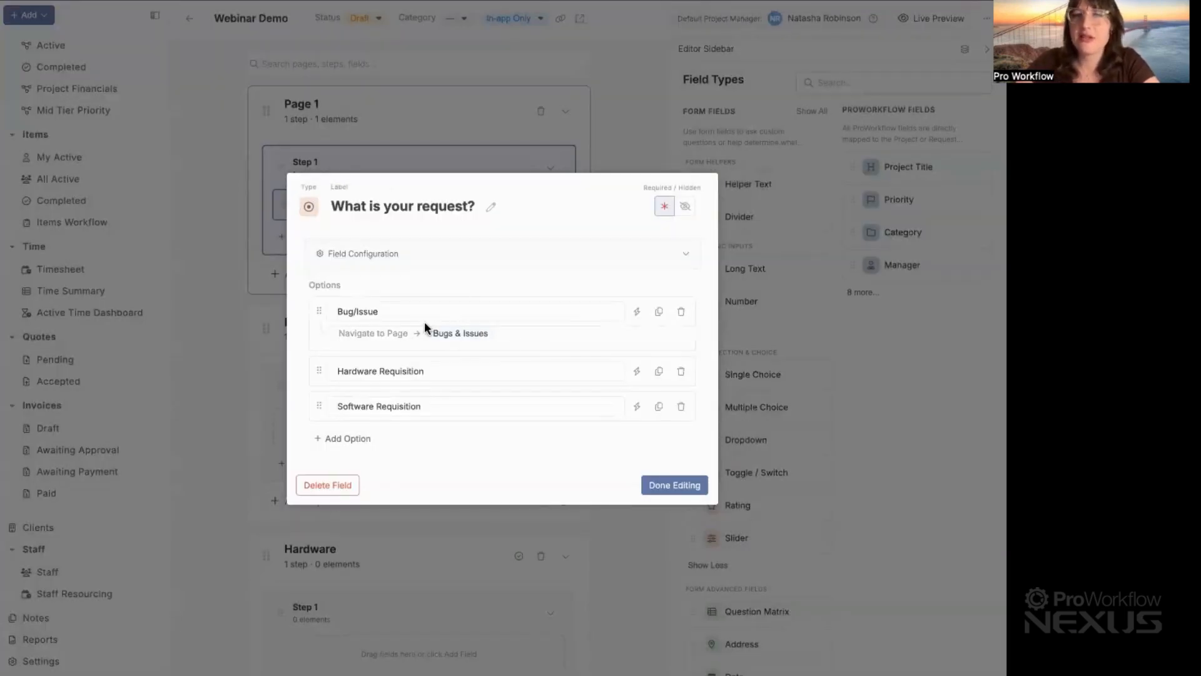
pyautogui.moveTo(475, 338)
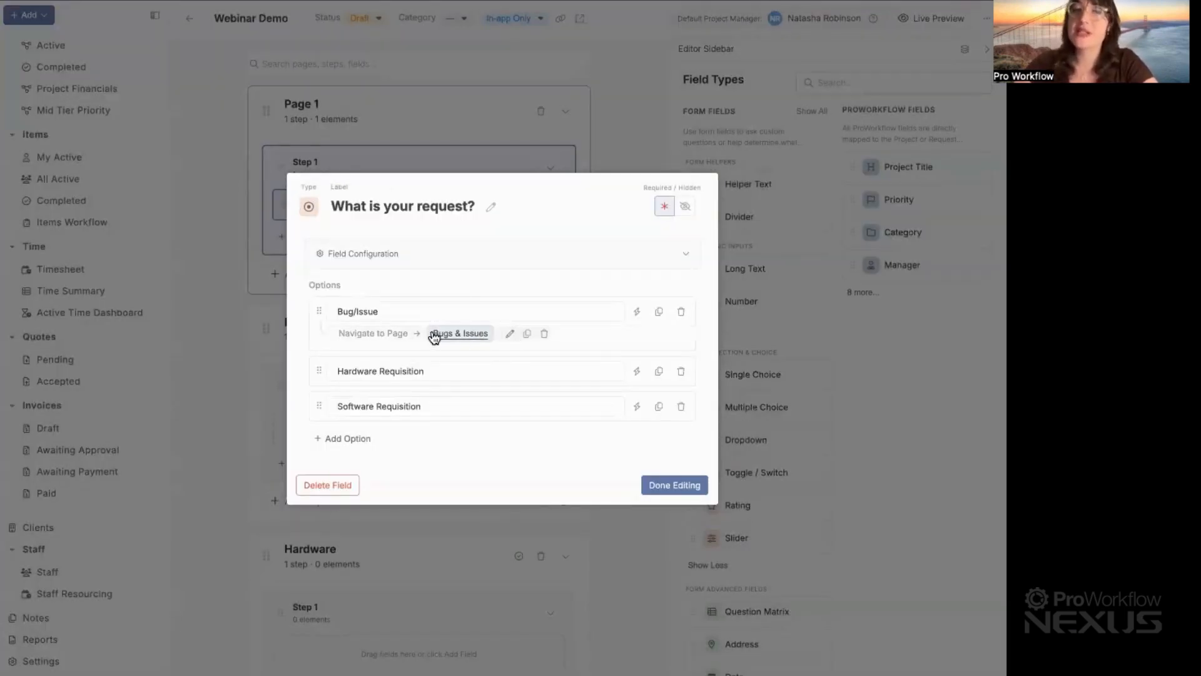
# - Give the Hardware Requisition option a Navigate to Page action targeting the Hardware page
pyautogui.click(637, 374)
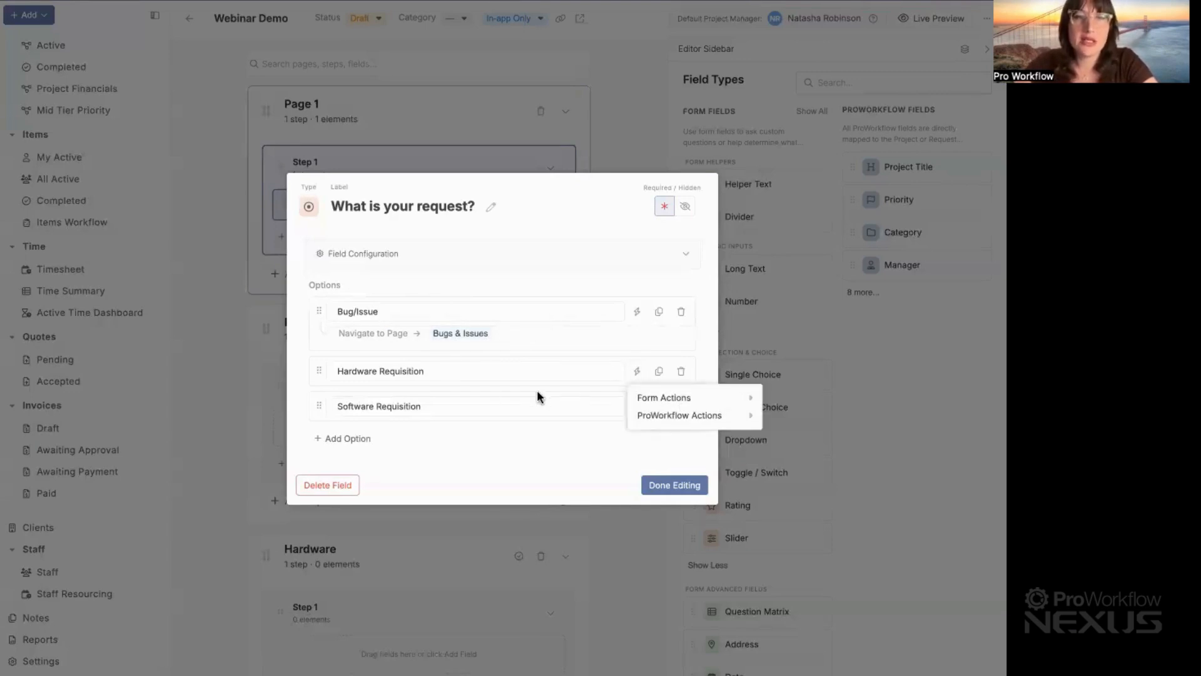
pyautogui.moveTo(680, 401)
pyautogui.moveTo(806, 403)
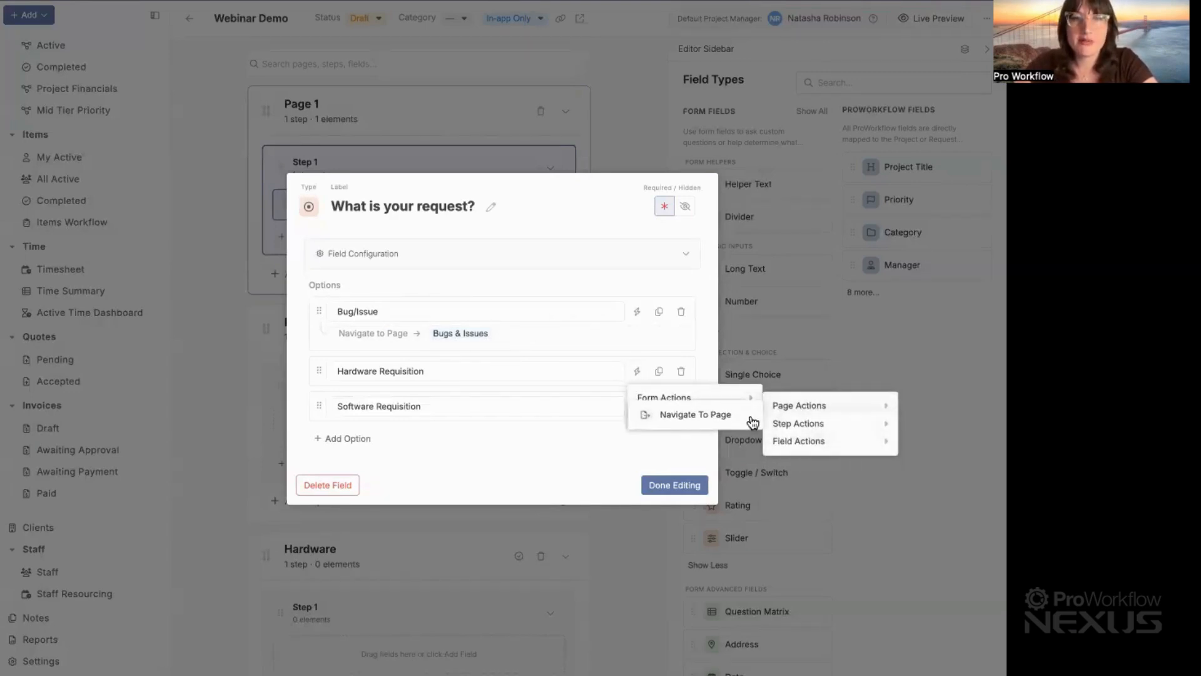
pyautogui.click(713, 419)
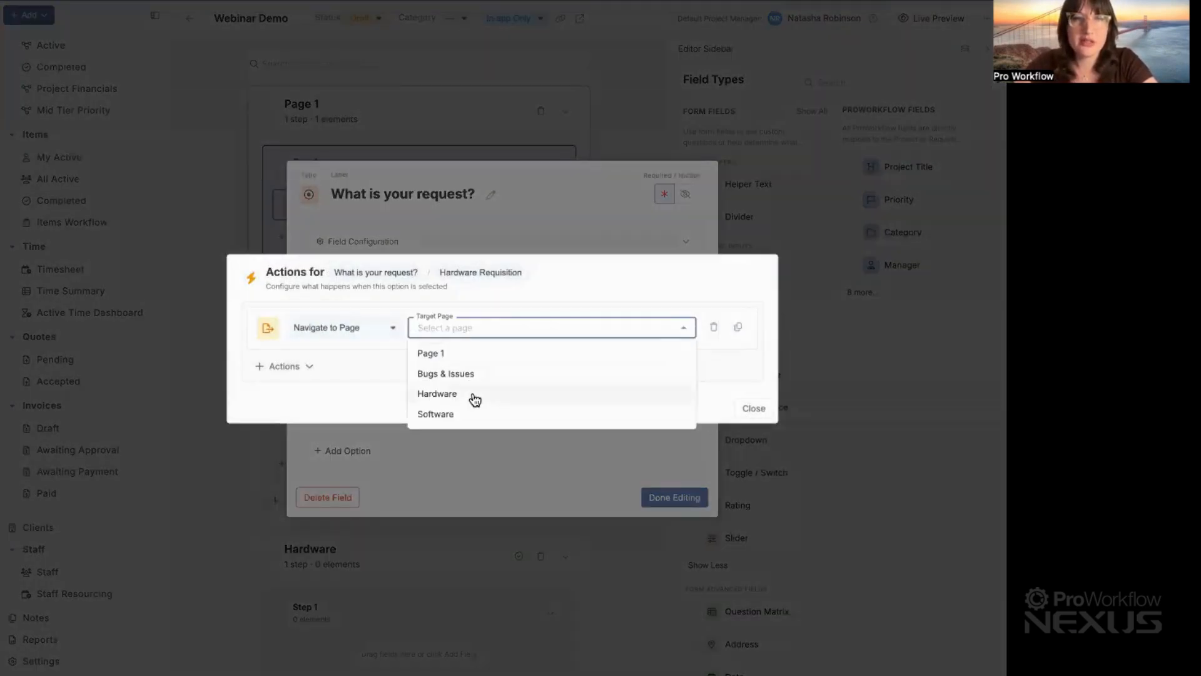
pyautogui.click(469, 394)
pyautogui.click(761, 407)
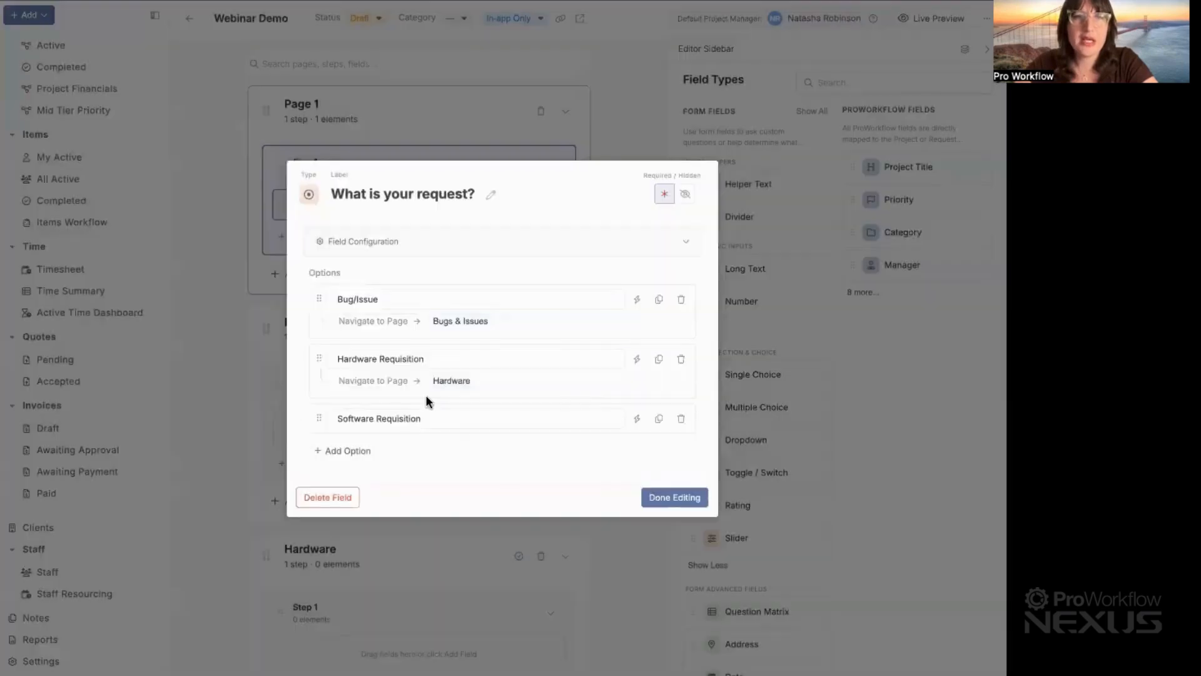
# - Give the Software Requisition option a Navigate to Page action targeting the Software page
pyautogui.click(637, 418)
pyautogui.moveTo(684, 454)
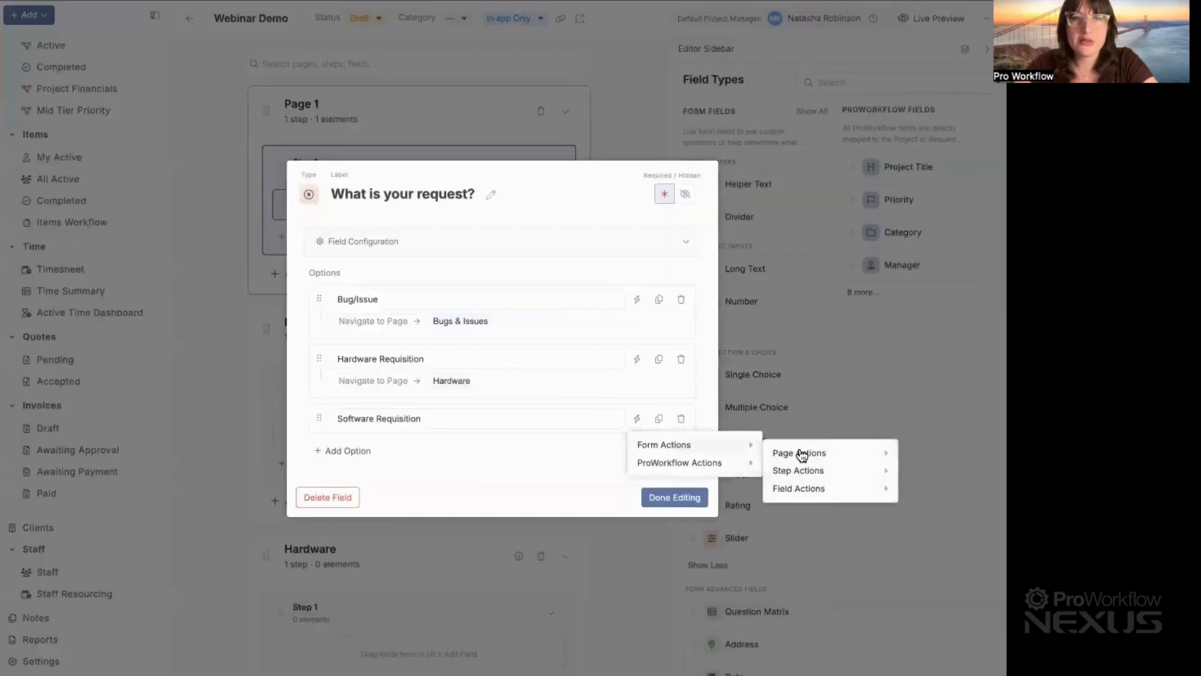
pyautogui.moveTo(799, 455)
pyautogui.click(744, 461)
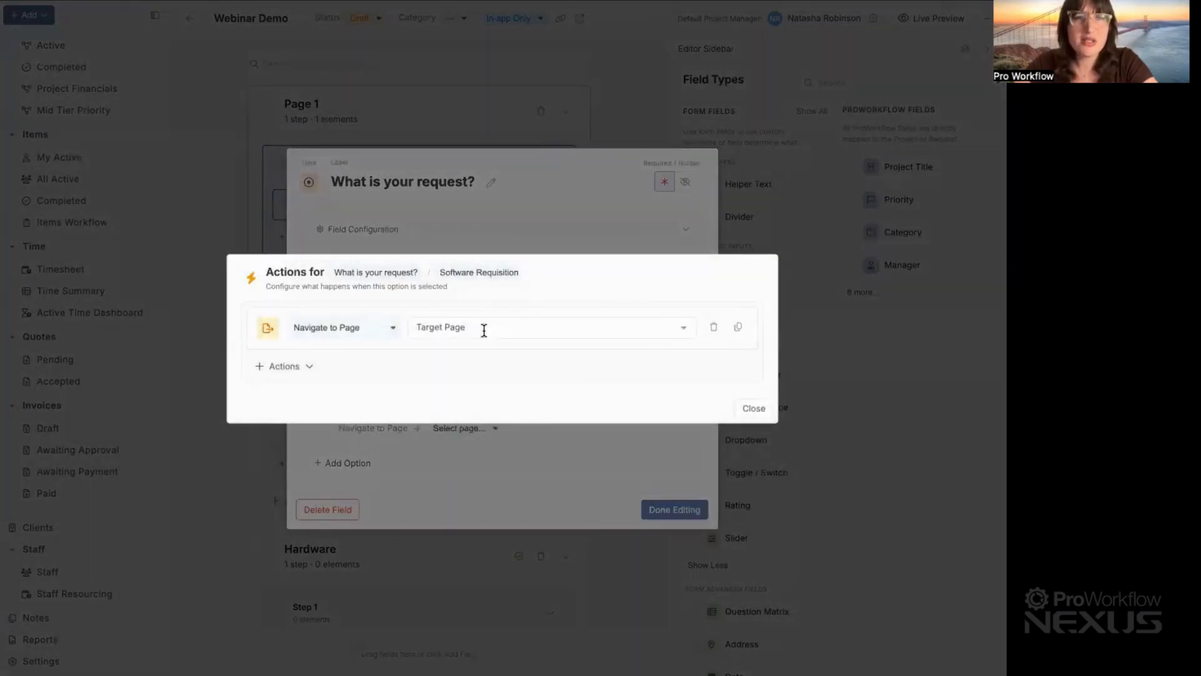
pyautogui.click(482, 327)
pyautogui.click(490, 415)
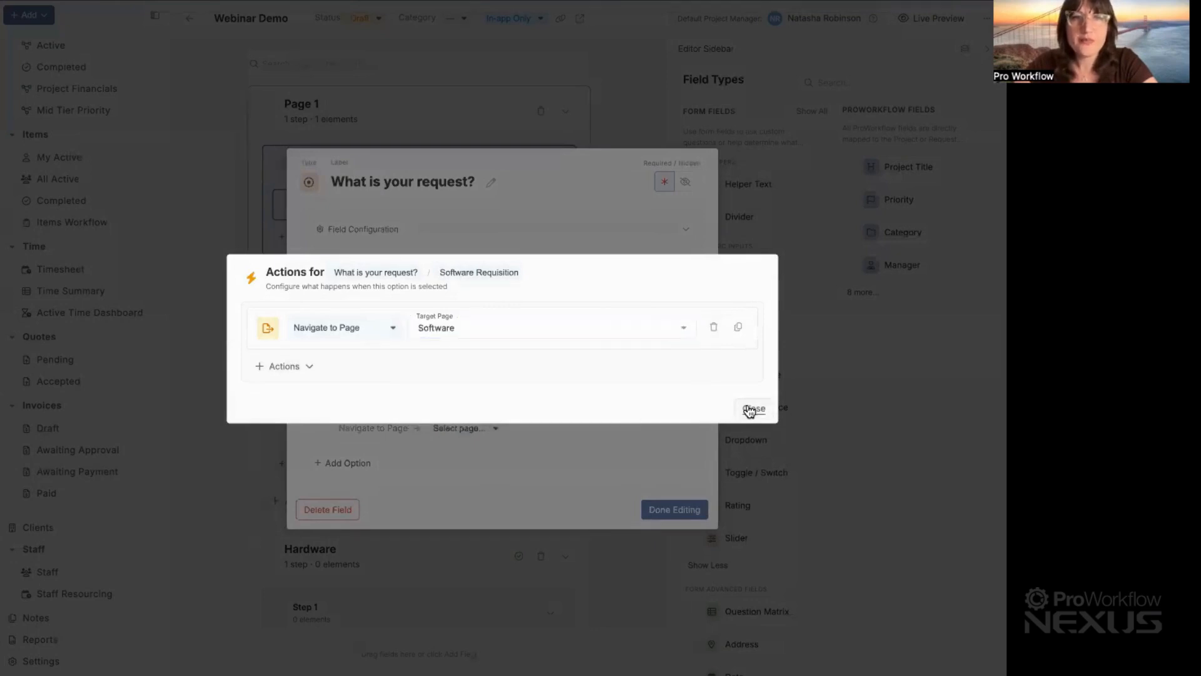
pyautogui.click(750, 408)
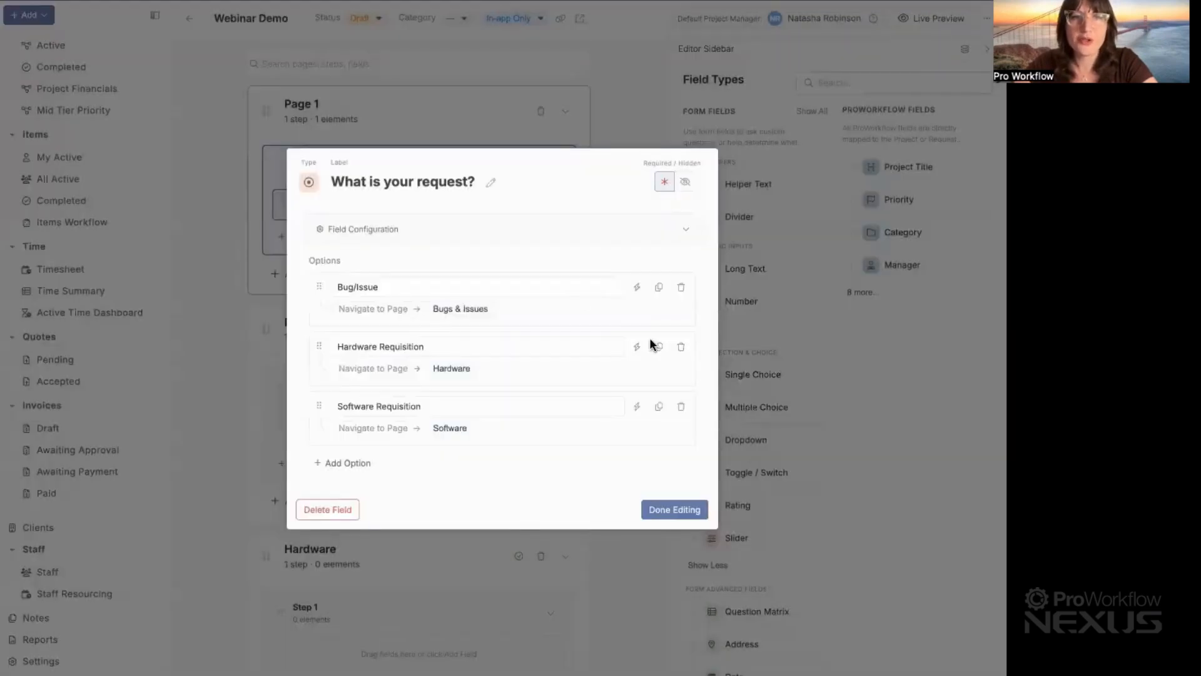
# - Add a Set Title action with the project title "Bug Ticket" to the Bug/Issue option
pyautogui.click(637, 289)
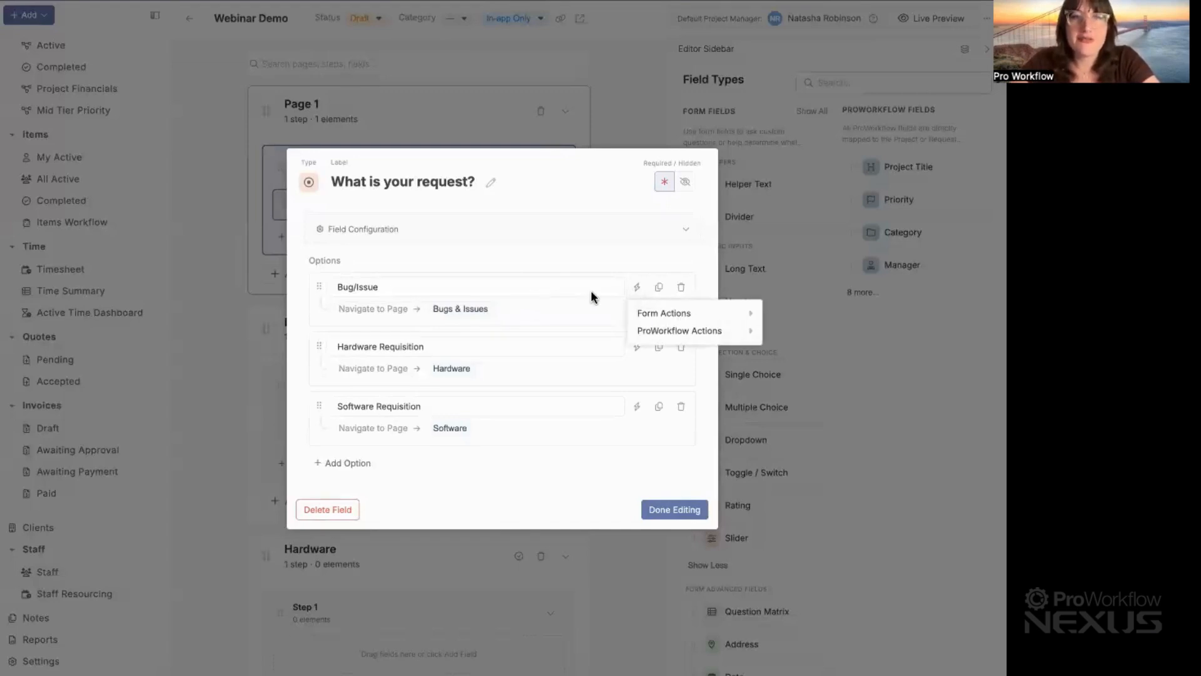
pyautogui.moveTo(654, 321)
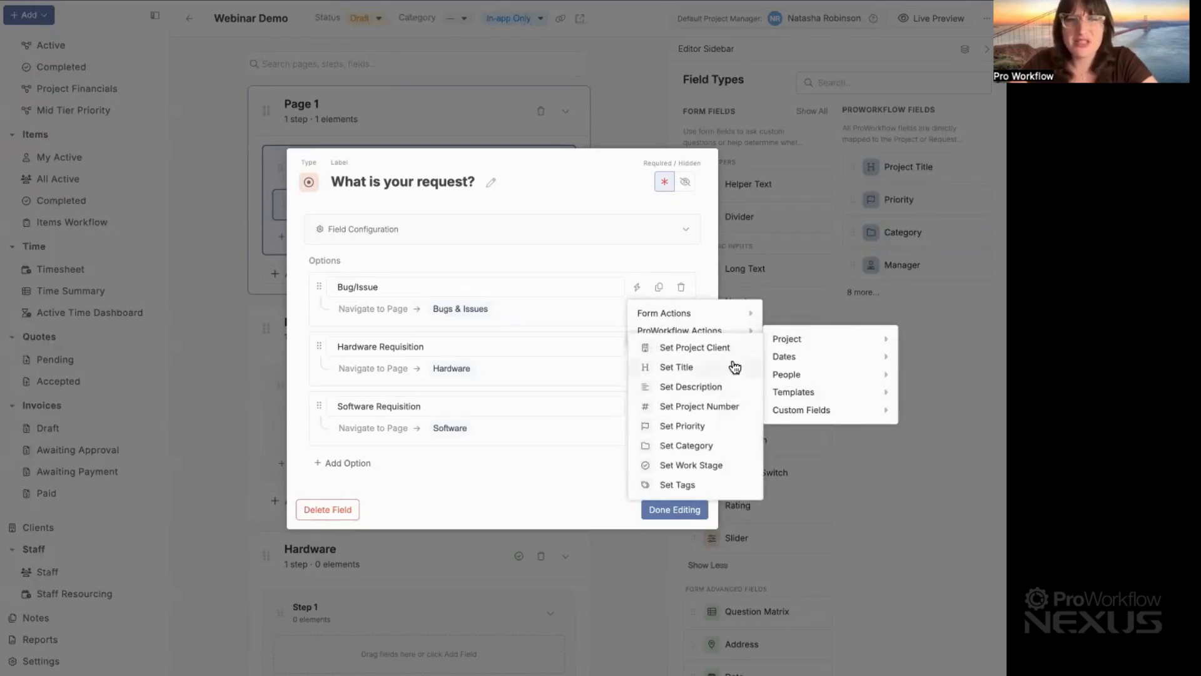
pyautogui.click(677, 368)
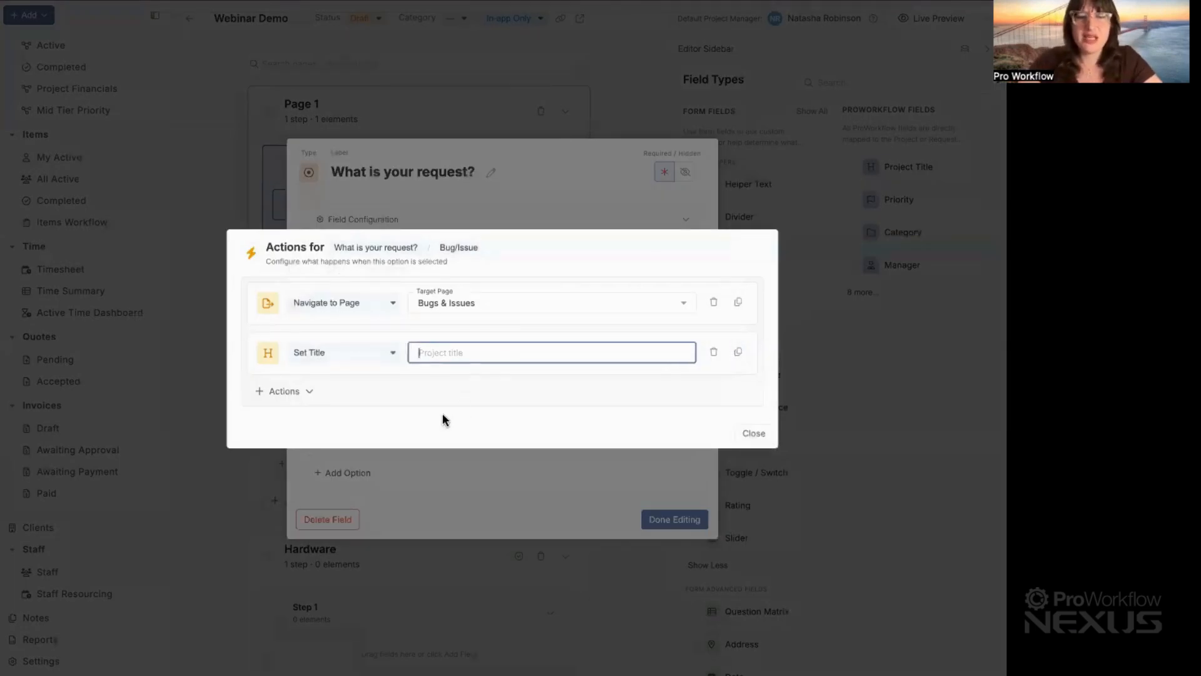
pyautogui.write('Bug')
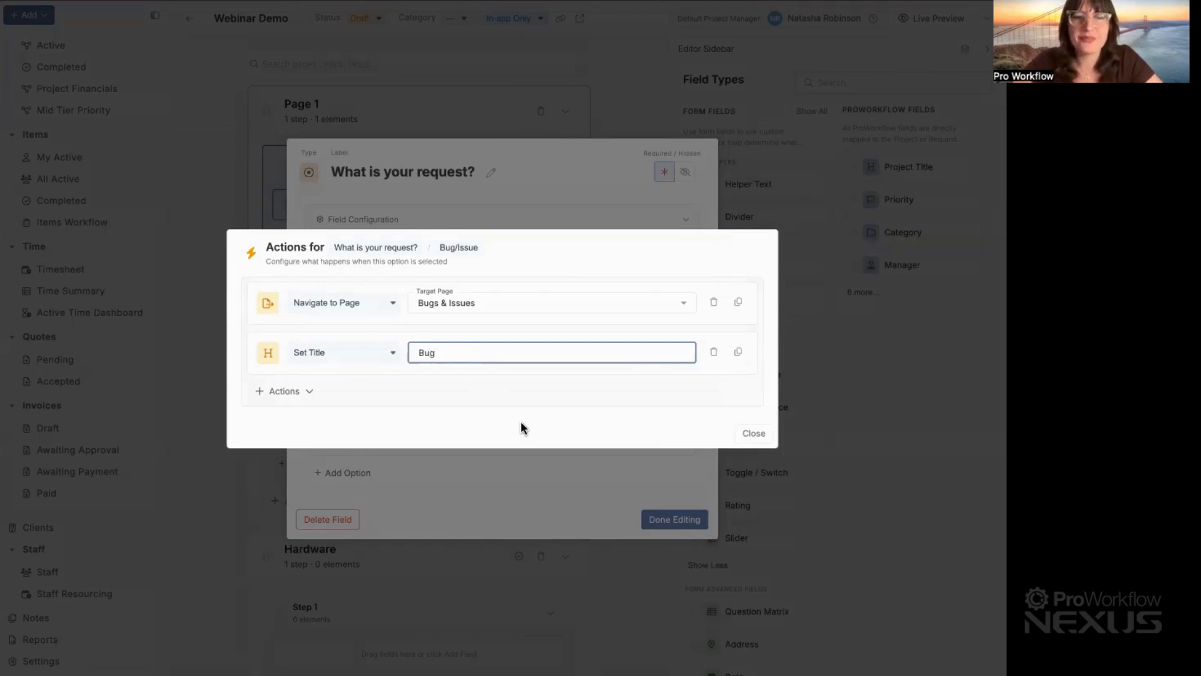
pyautogui.write(' Ticket')
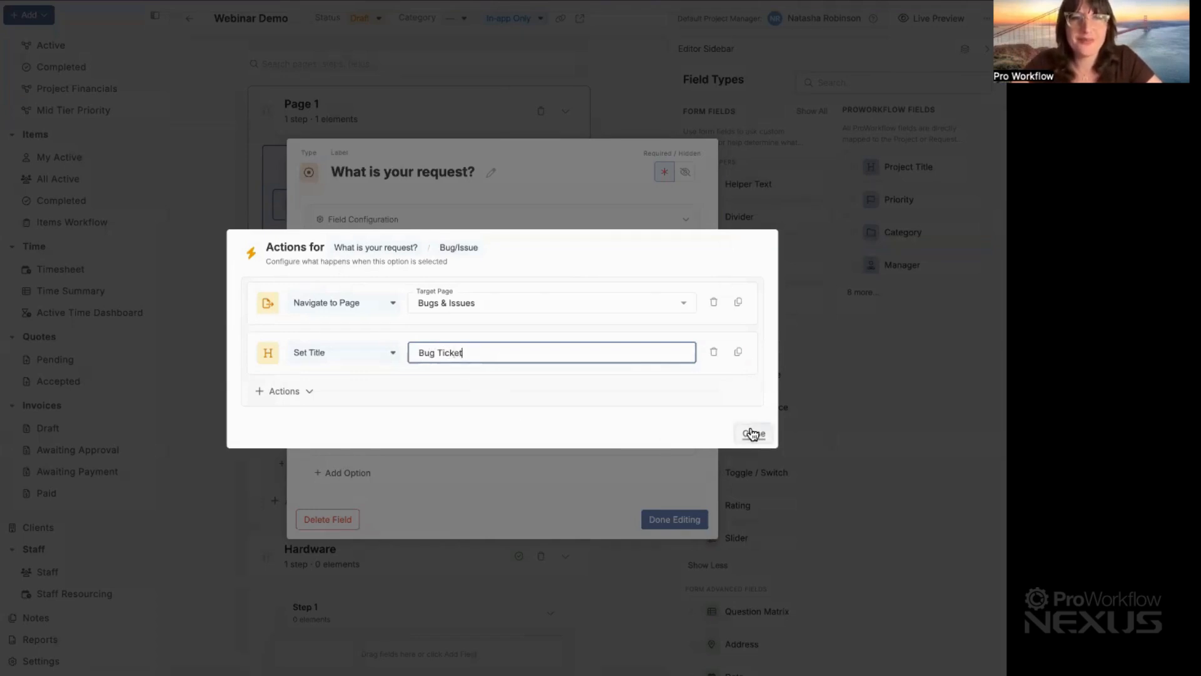
pyautogui.click(753, 434)
# - Add an Attach Item Template action to the Bug/Issue option using the Standard Variable Costing Template
pyautogui.click(281, 392)
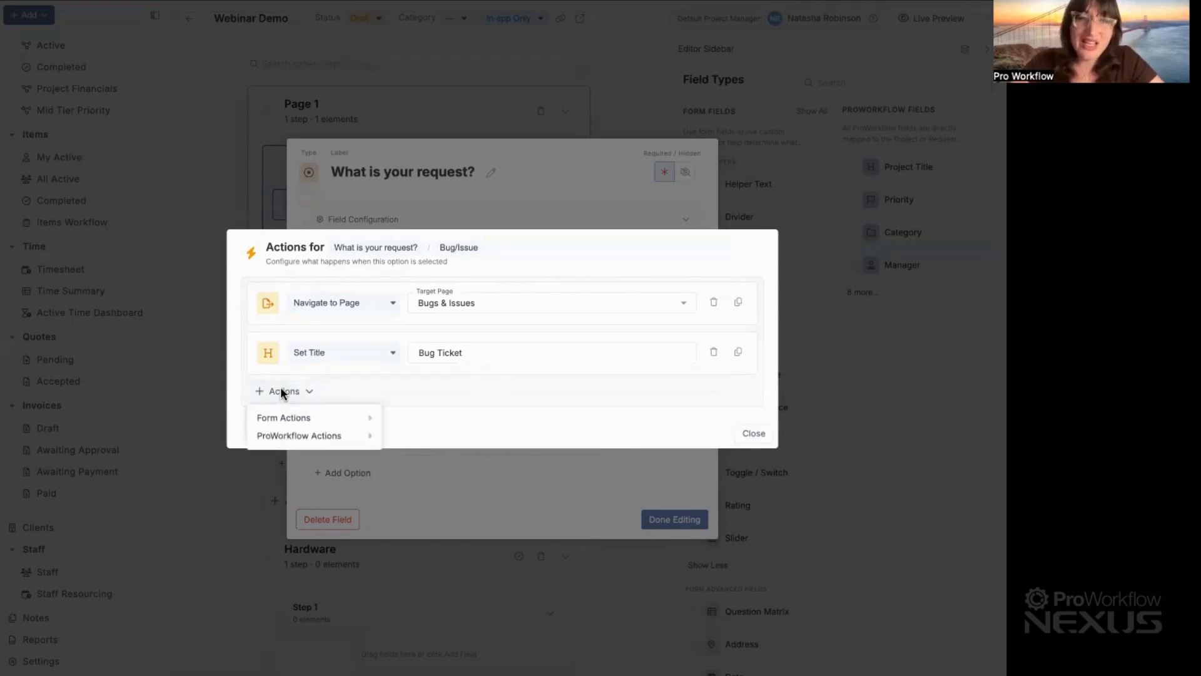
pyautogui.moveTo(299, 415)
pyautogui.moveTo(327, 438)
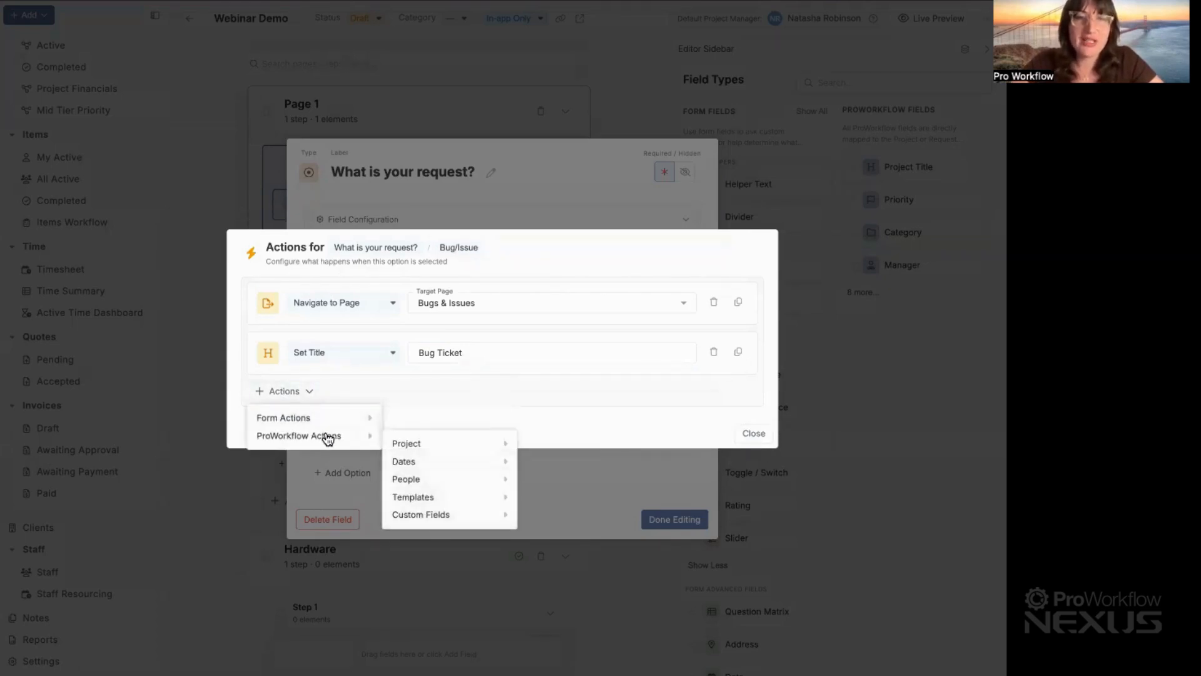
pyautogui.moveTo(422, 496)
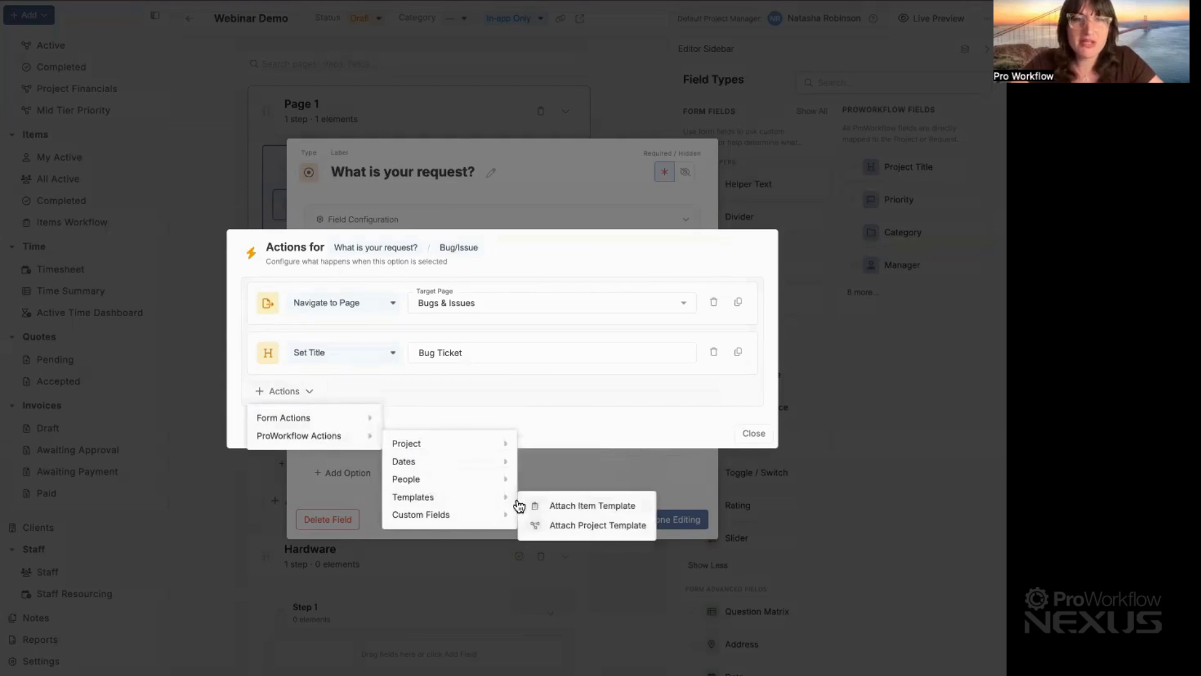
pyautogui.click(553, 507)
pyautogui.click(517, 377)
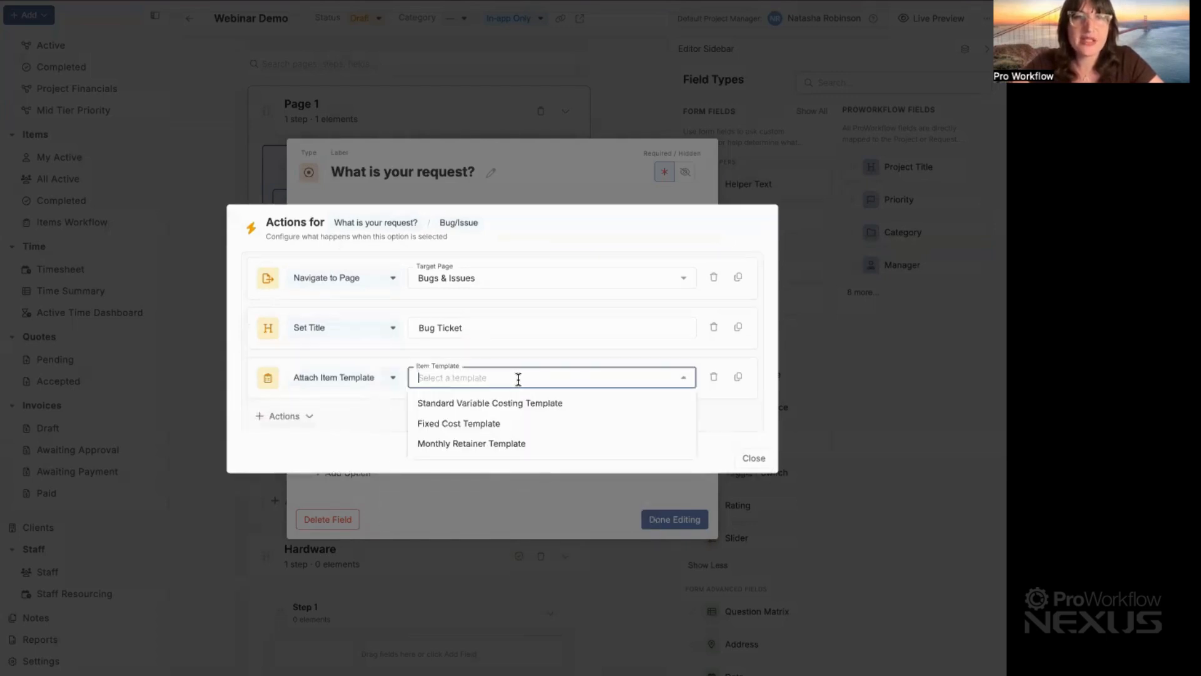
pyautogui.click(536, 404)
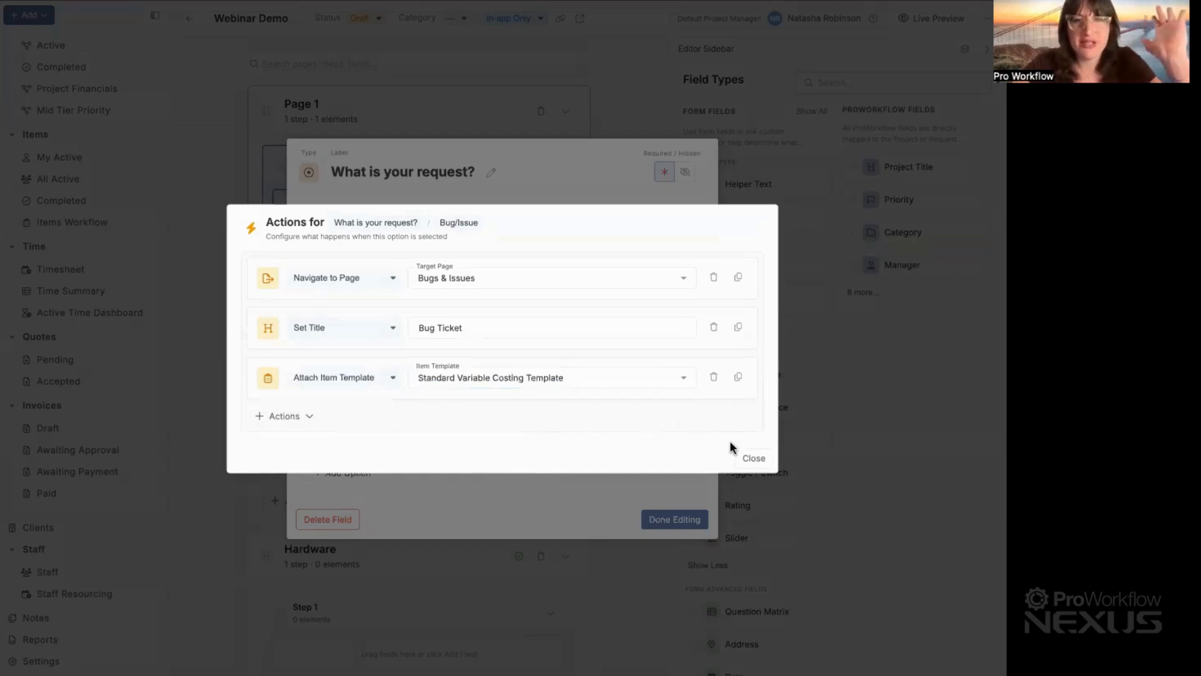
pyautogui.click(746, 451)
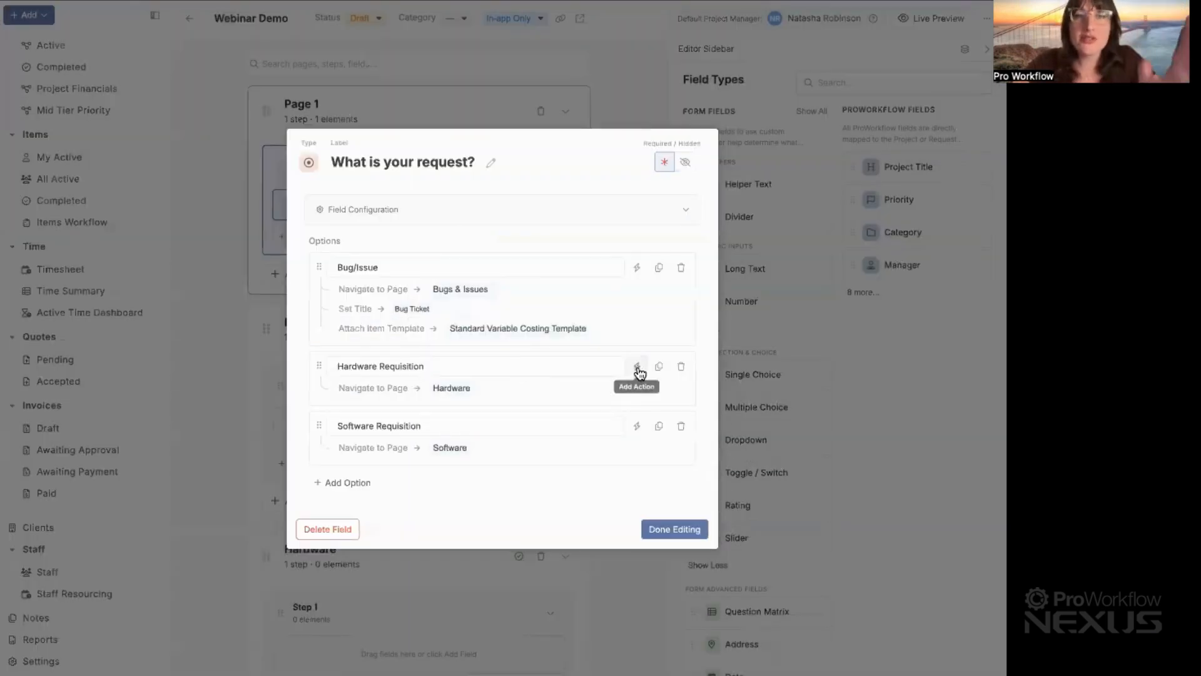
# - Add a Set Title action with the project title "Hardware Ticket" to the Hardware Requisition option
pyautogui.click(637, 366)
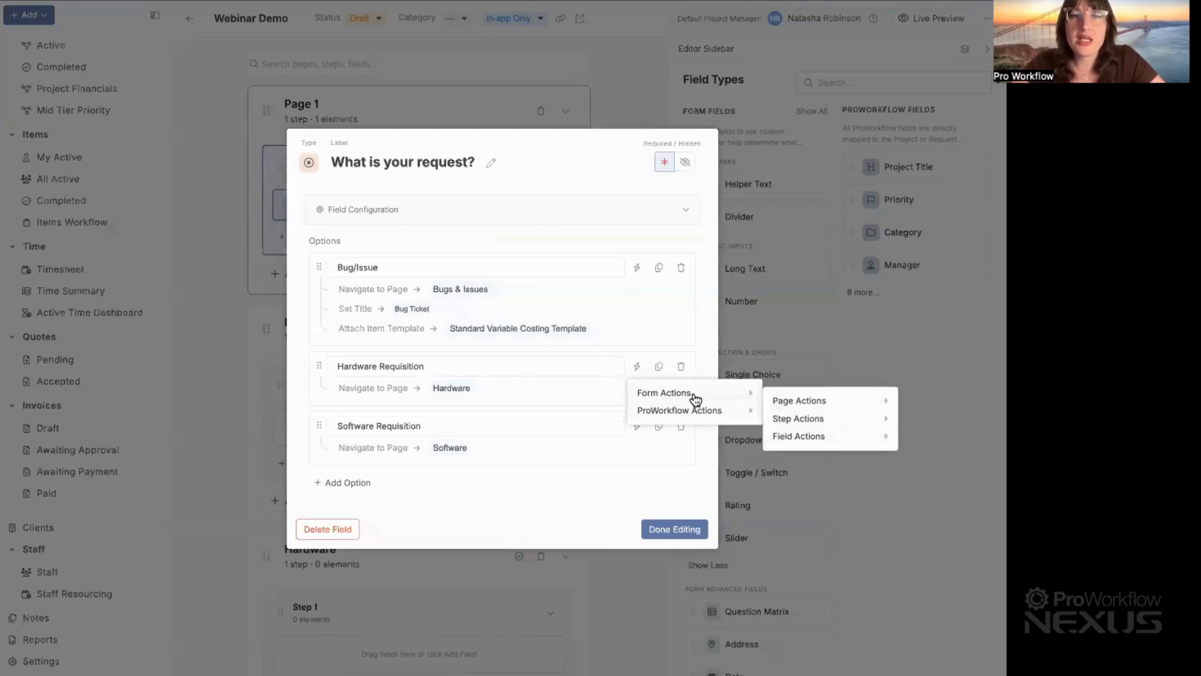
pyautogui.moveTo(791, 419)
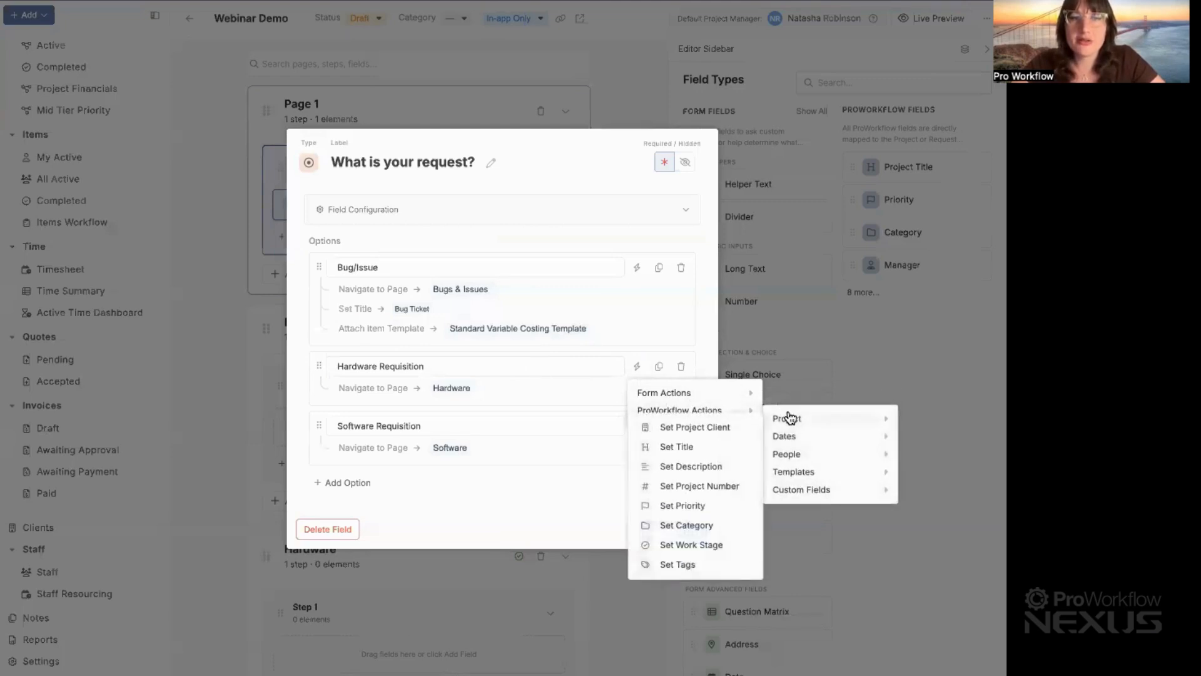
pyautogui.click(733, 428)
pyautogui.click(381, 345)
pyautogui.moveTo(378, 394)
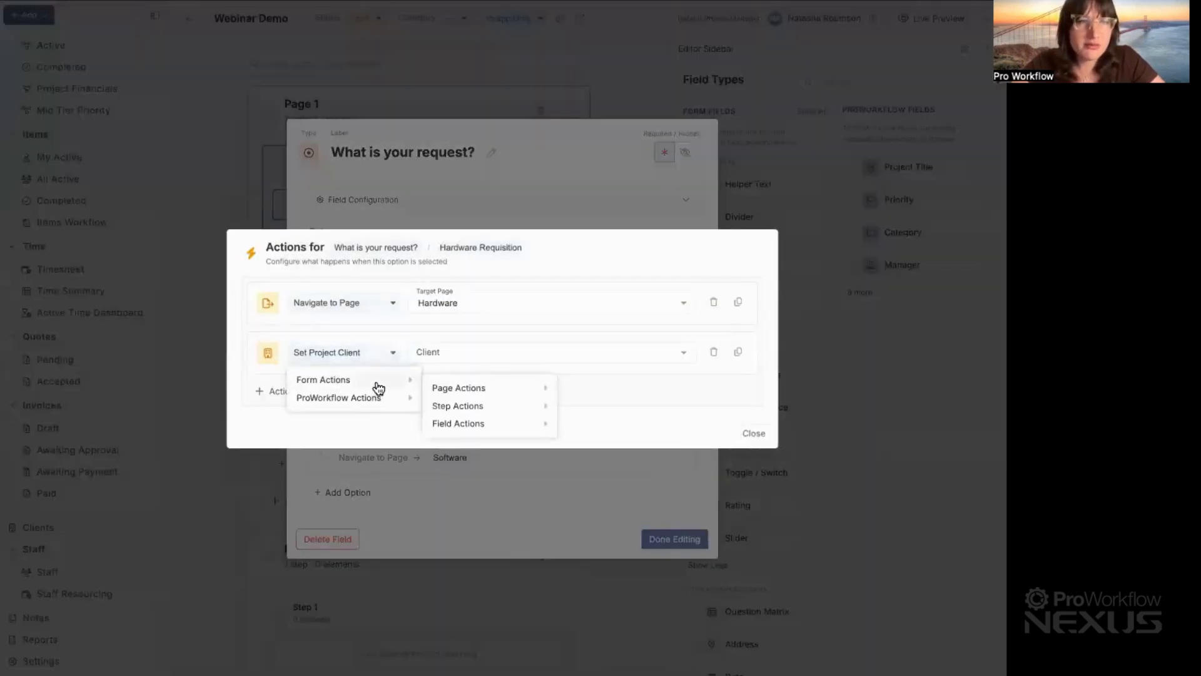
pyautogui.moveTo(438, 402)
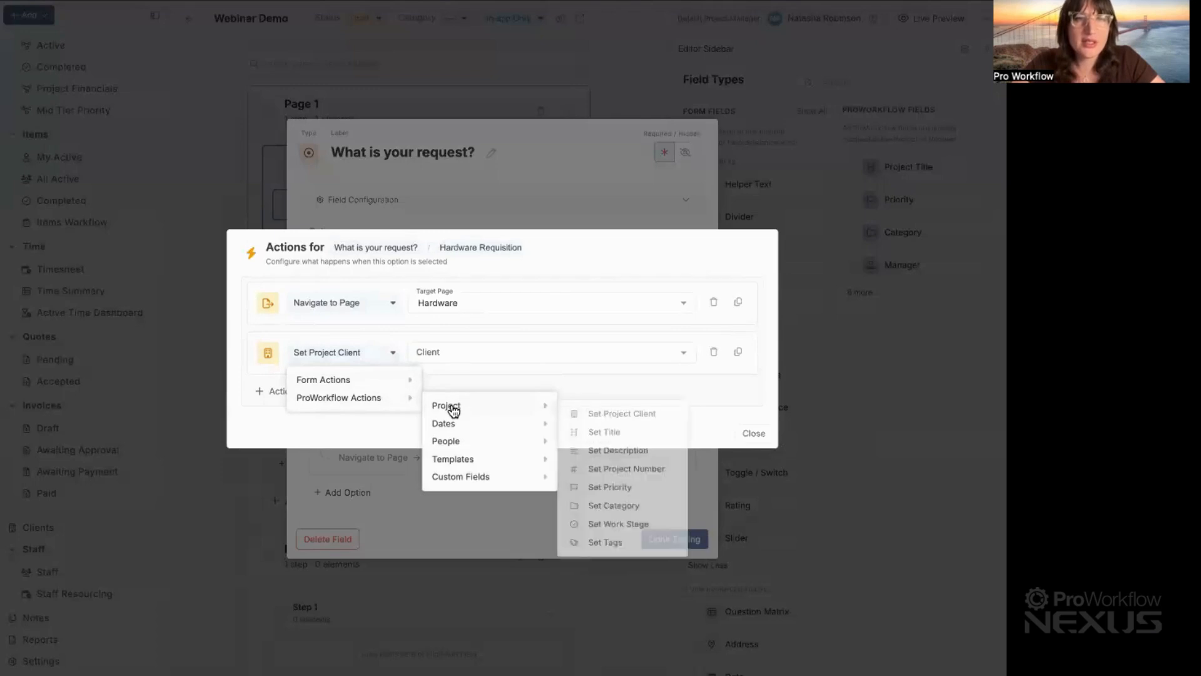
pyautogui.click(610, 433)
pyautogui.click(462, 348)
pyautogui.write('Hardware Ticket')
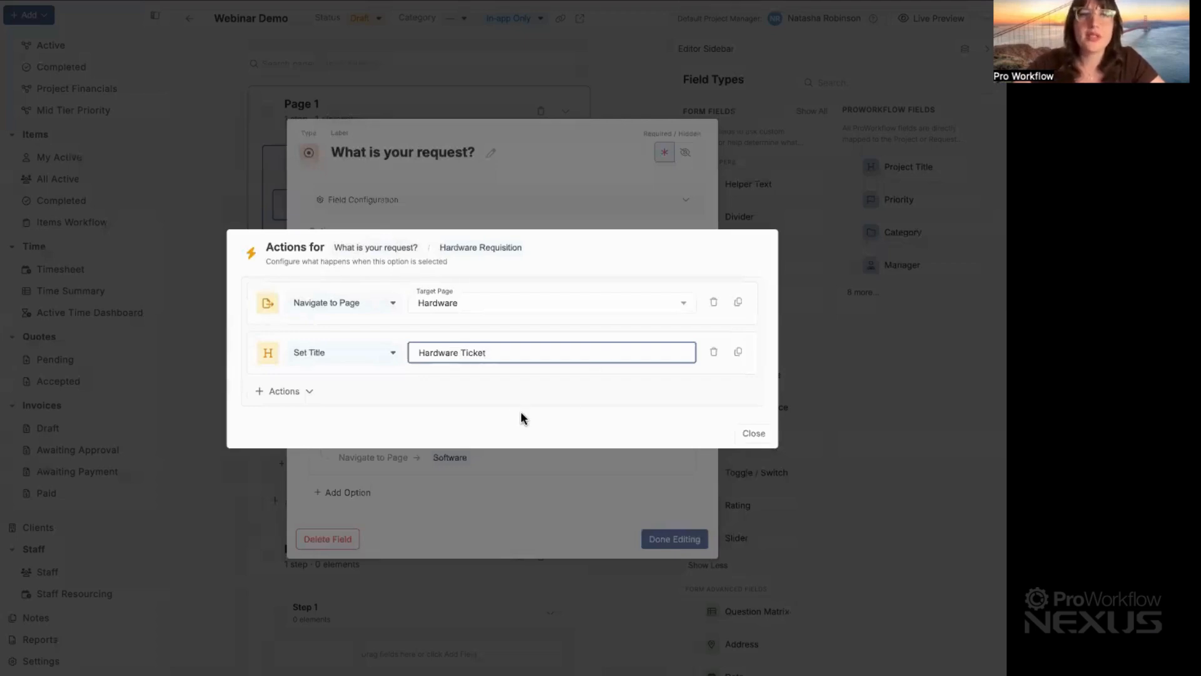
# - Add an Attach Item Template action to the Hardware Requisition option using the Fixed Cost Template
pyautogui.click(304, 397)
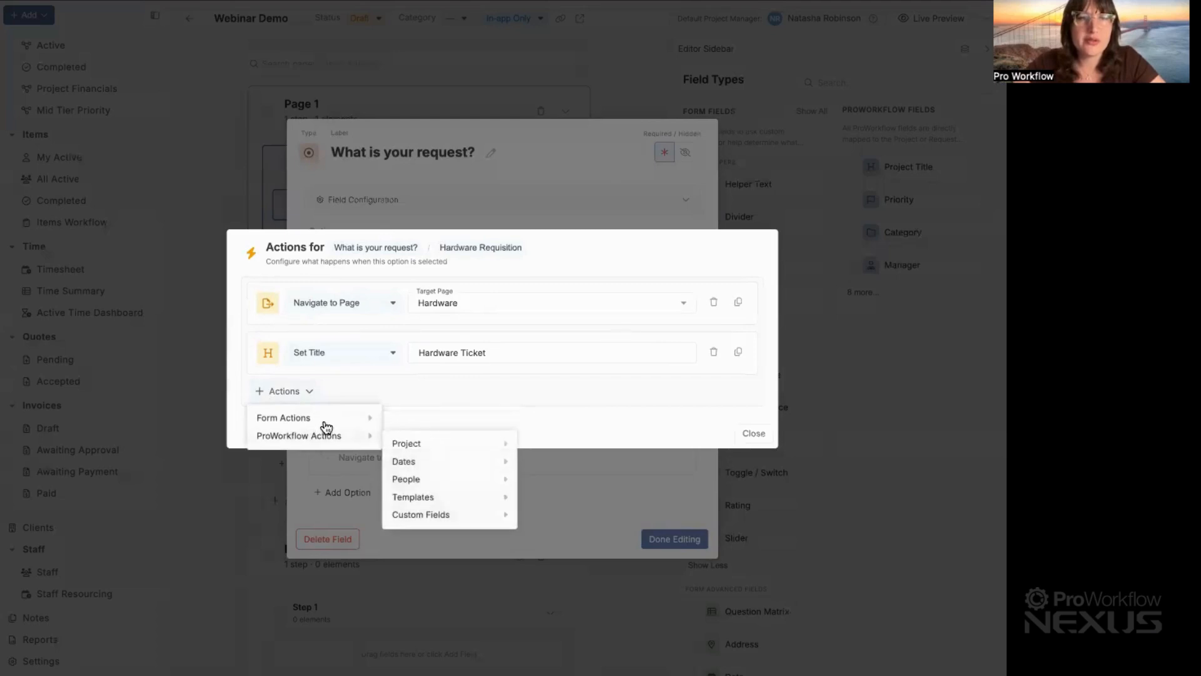
pyautogui.moveTo(371, 438)
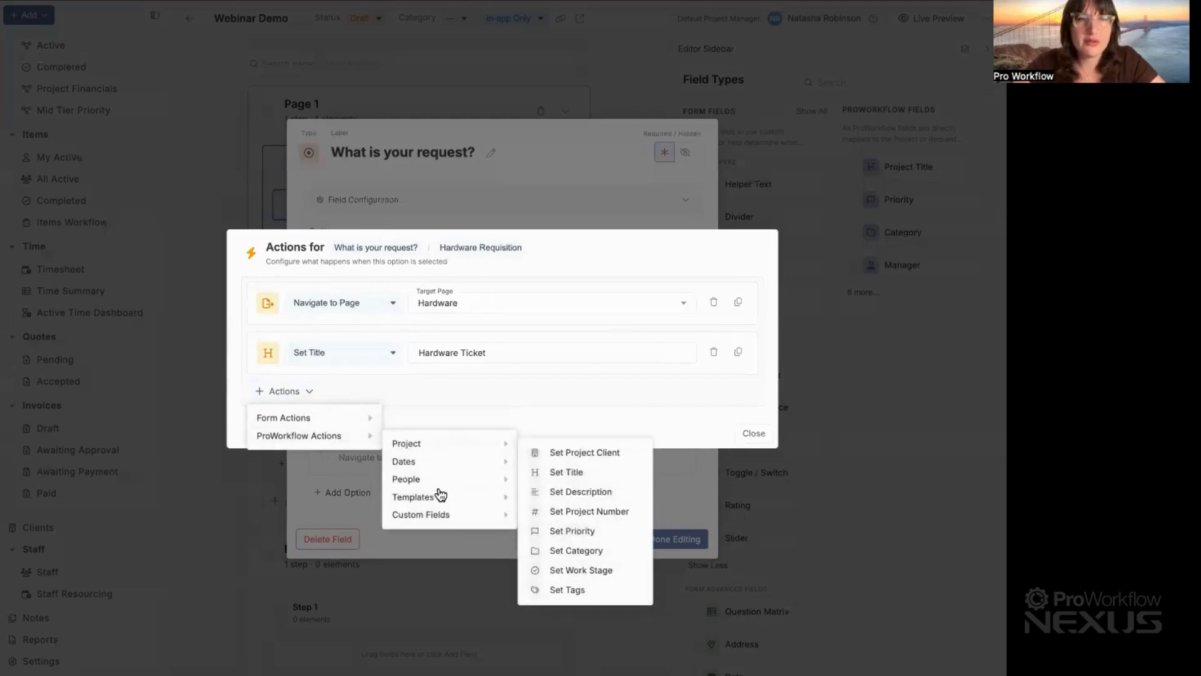
pyautogui.moveTo(449, 496)
pyautogui.click(547, 505)
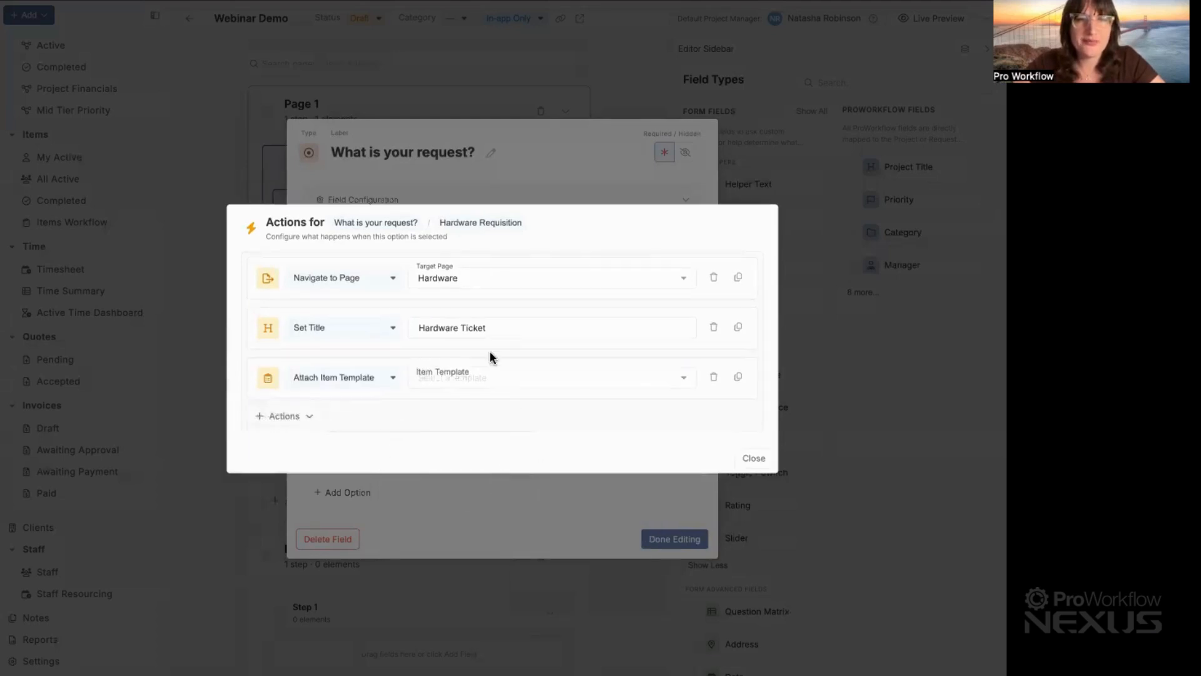
pyautogui.click(469, 375)
pyautogui.click(487, 421)
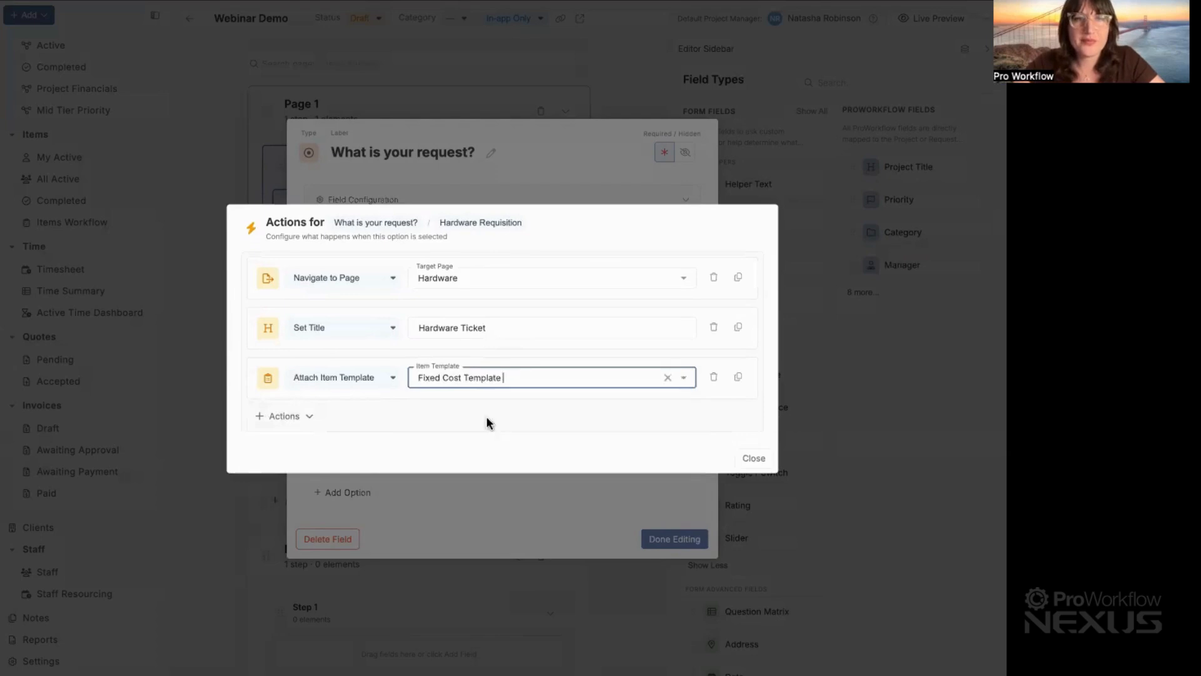
pyautogui.click(754, 458)
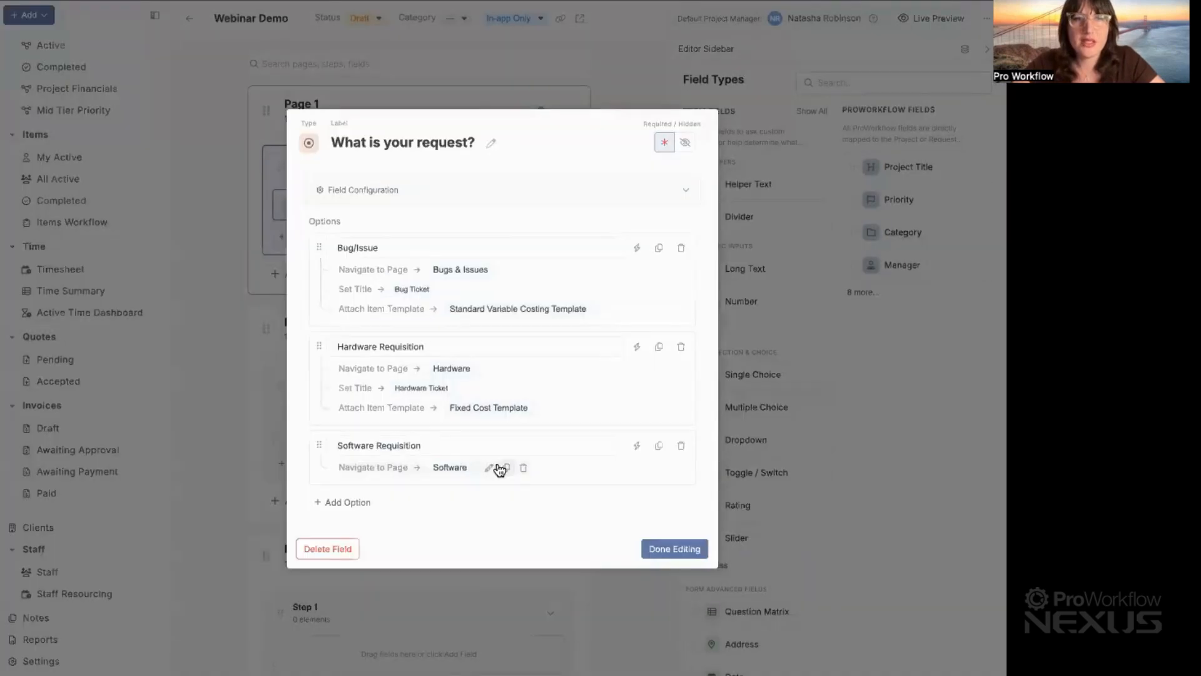
# - Add a Set Title action with the project title "Software Ticket" to the Software Requisition option
pyautogui.click(637, 445)
pyautogui.moveTo(720, 491)
pyautogui.moveTo(789, 501)
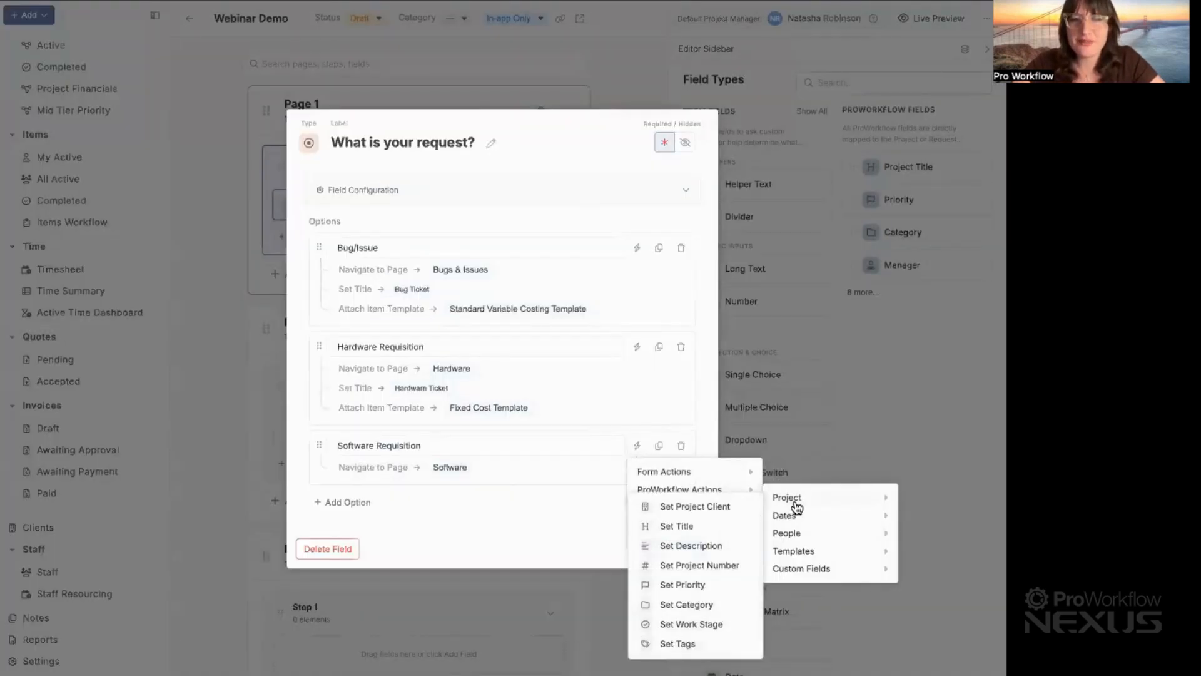
pyautogui.click(720, 525)
pyautogui.write('So')
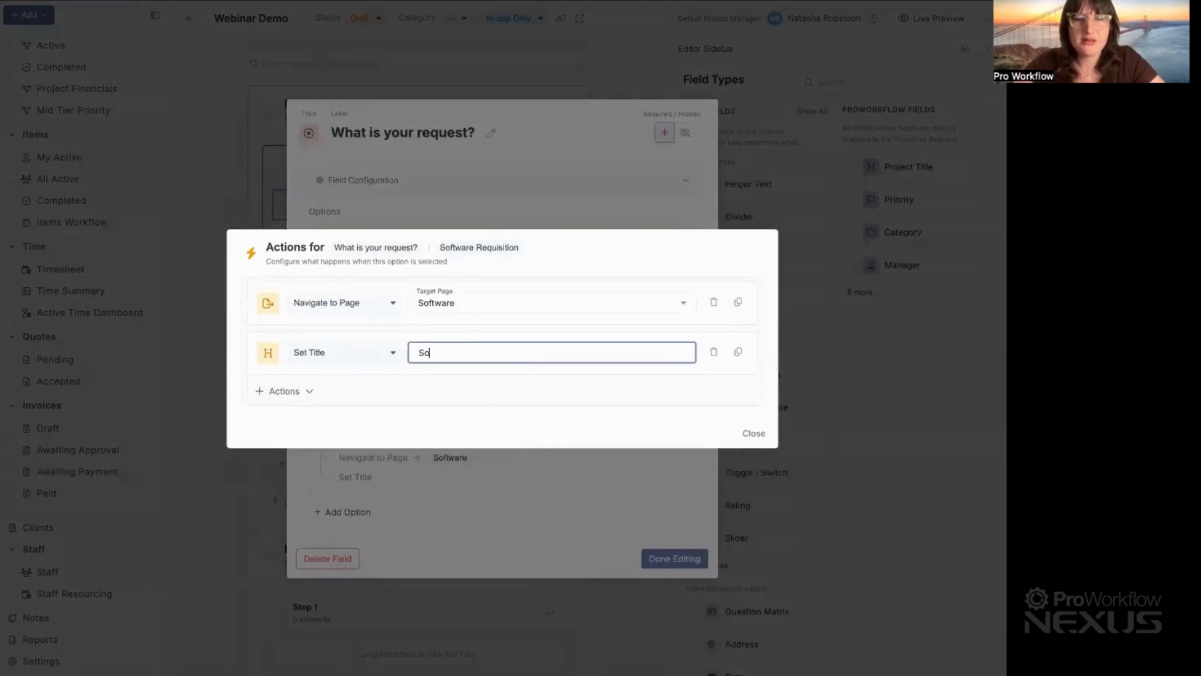
pyautogui.write('ftware Ticket')
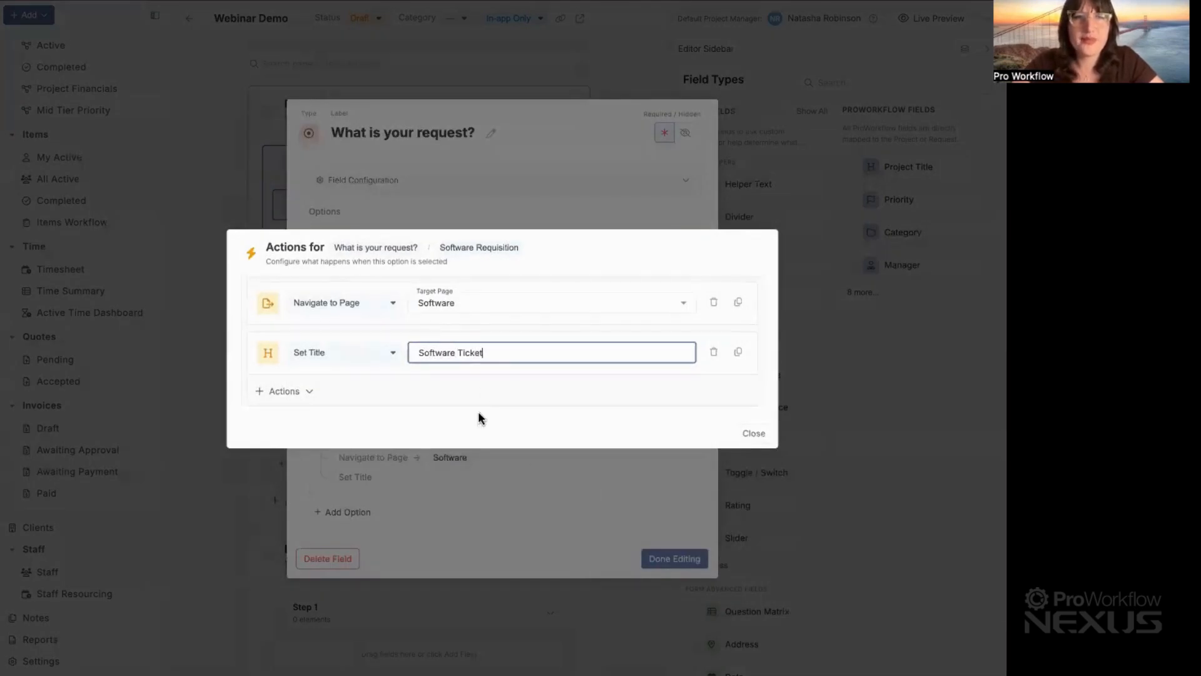
# - Attach the Monthly Retainer Template as item template to the Software Requisition option and finish editing the field
pyautogui.click(279, 391)
pyautogui.moveTo(301, 436)
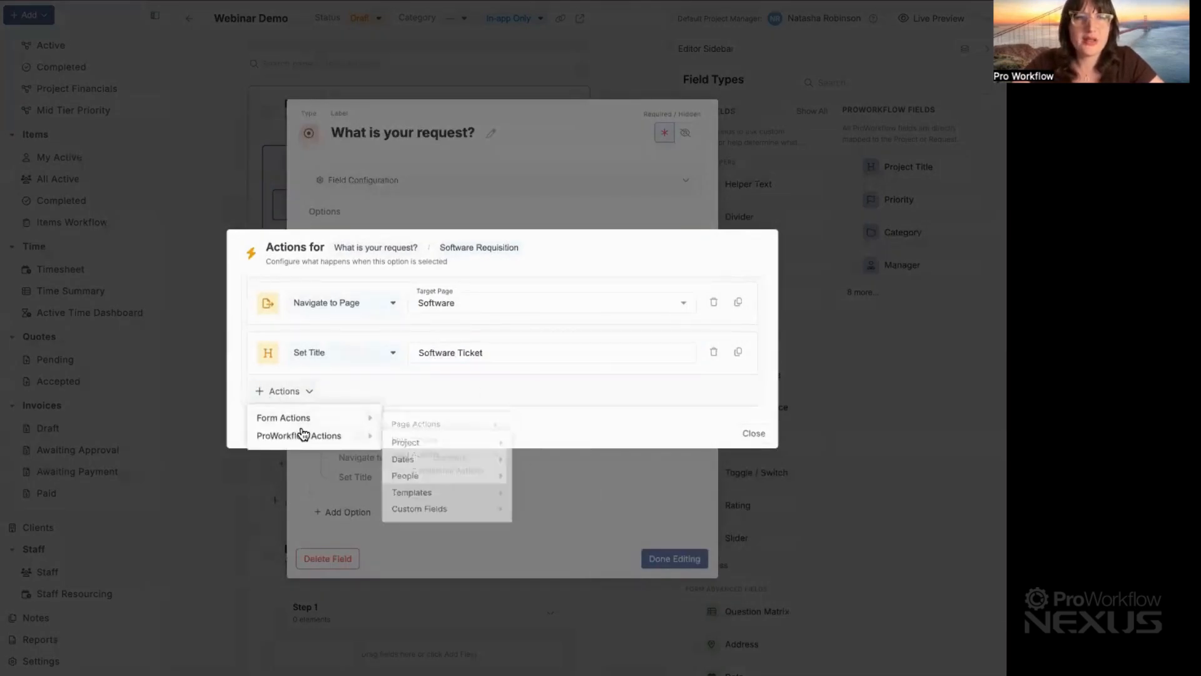
pyautogui.moveTo(424, 496)
pyautogui.click(533, 505)
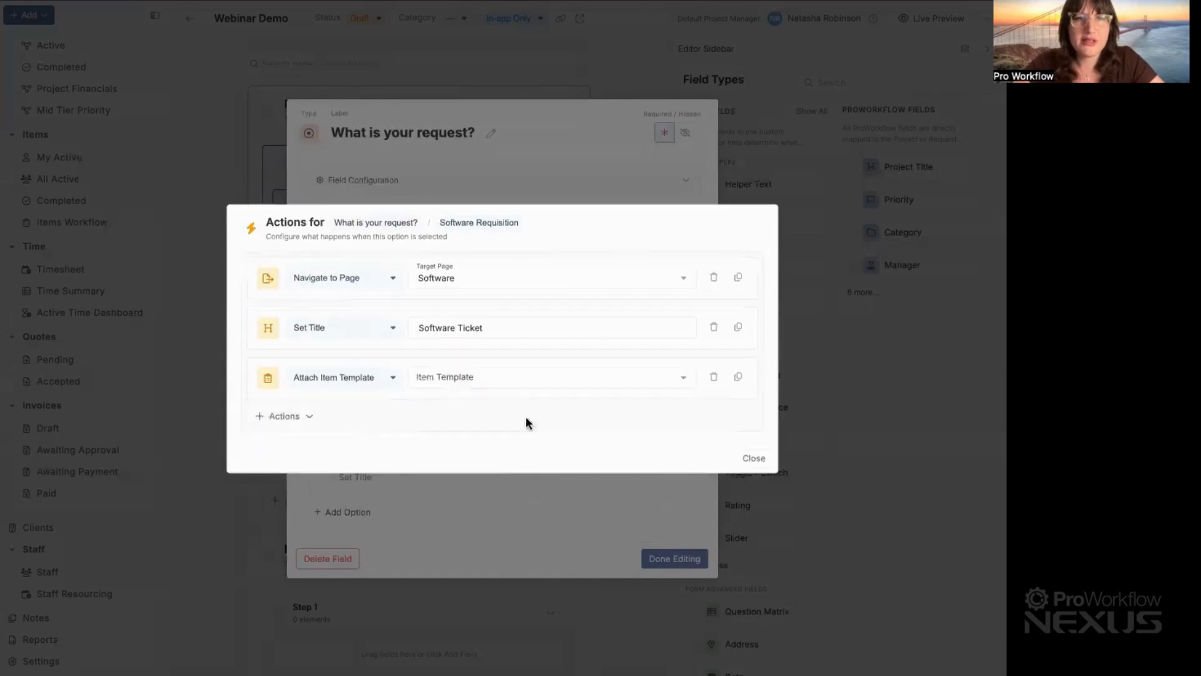
pyautogui.click(497, 385)
pyautogui.click(502, 438)
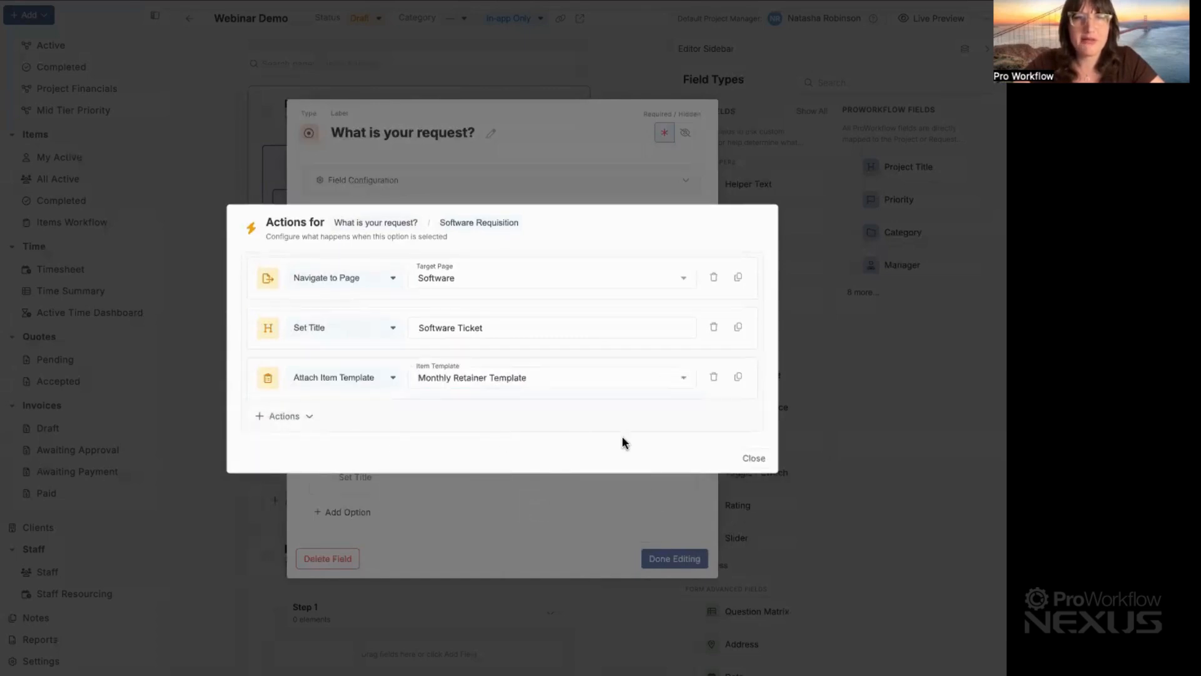
pyautogui.click(755, 457)
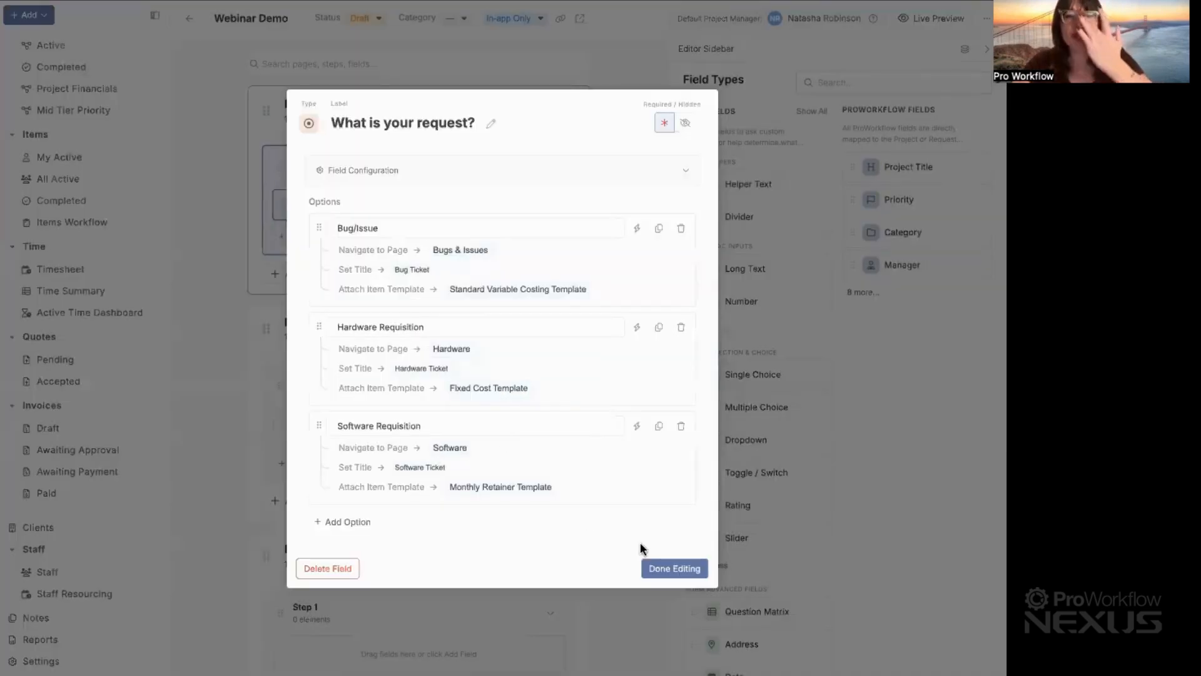
pyautogui.click(665, 568)
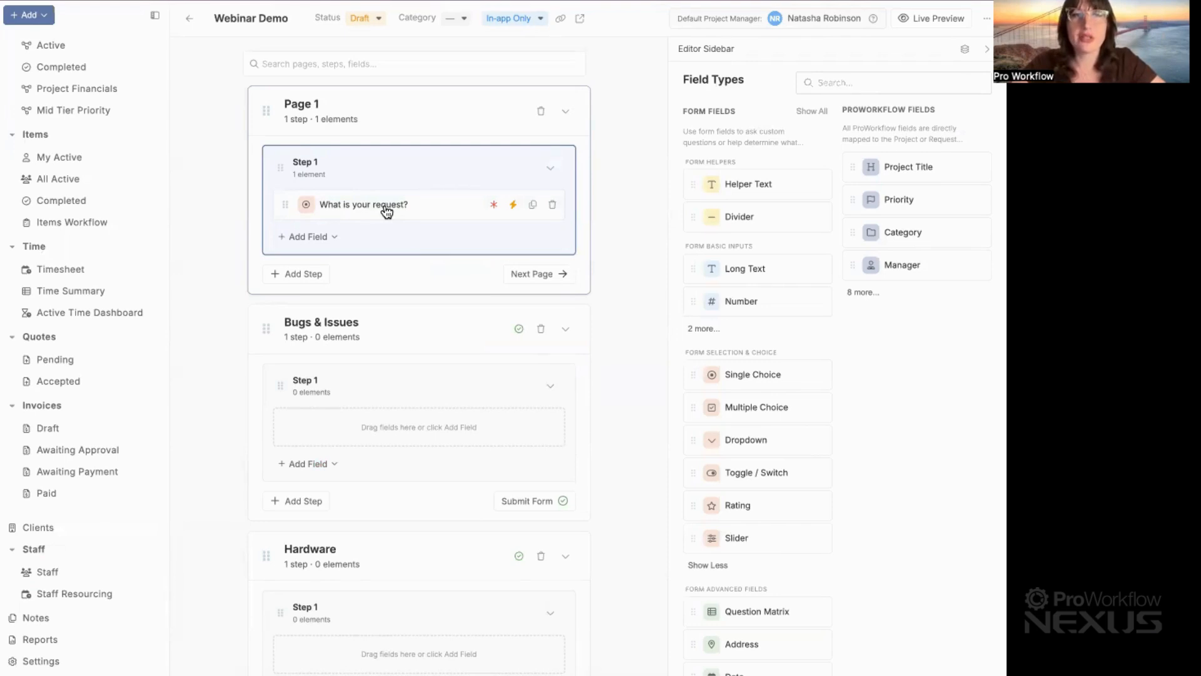
pyautogui.scroll(-3, 327, 341)
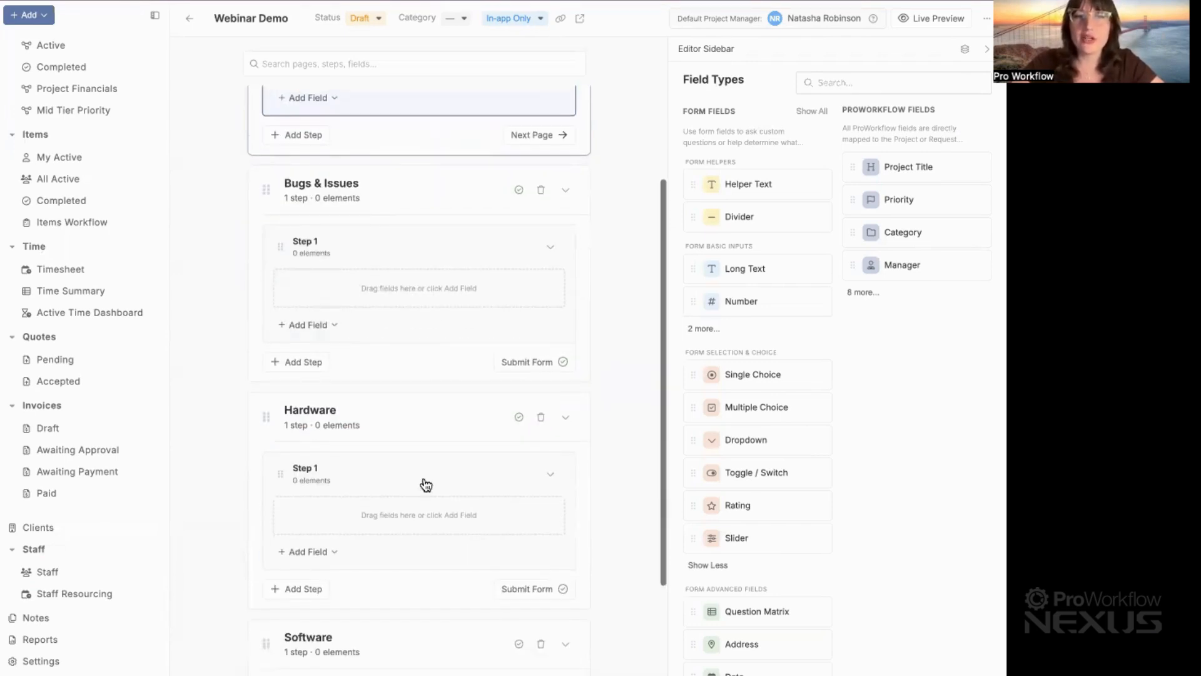
pyautogui.scroll(-2, 426, 485)
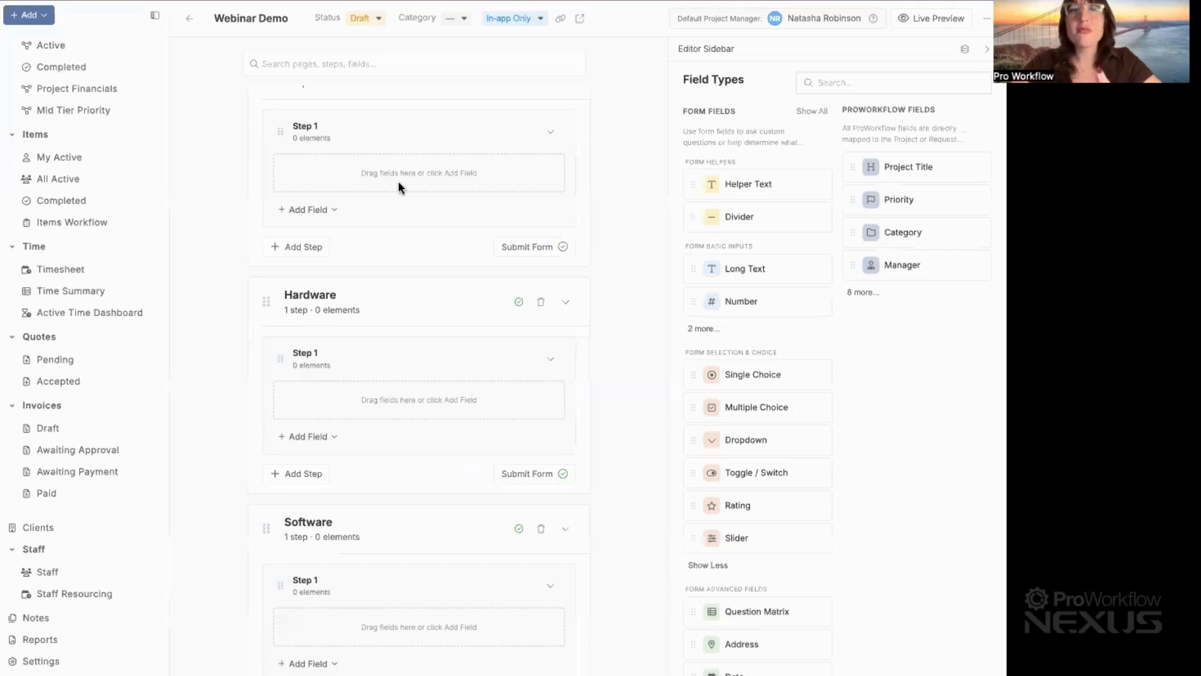
# - Add a Long Text field labelled "Please further describe your request" to Step 1 of Page 1
pyautogui.scroll(5, 398, 181)
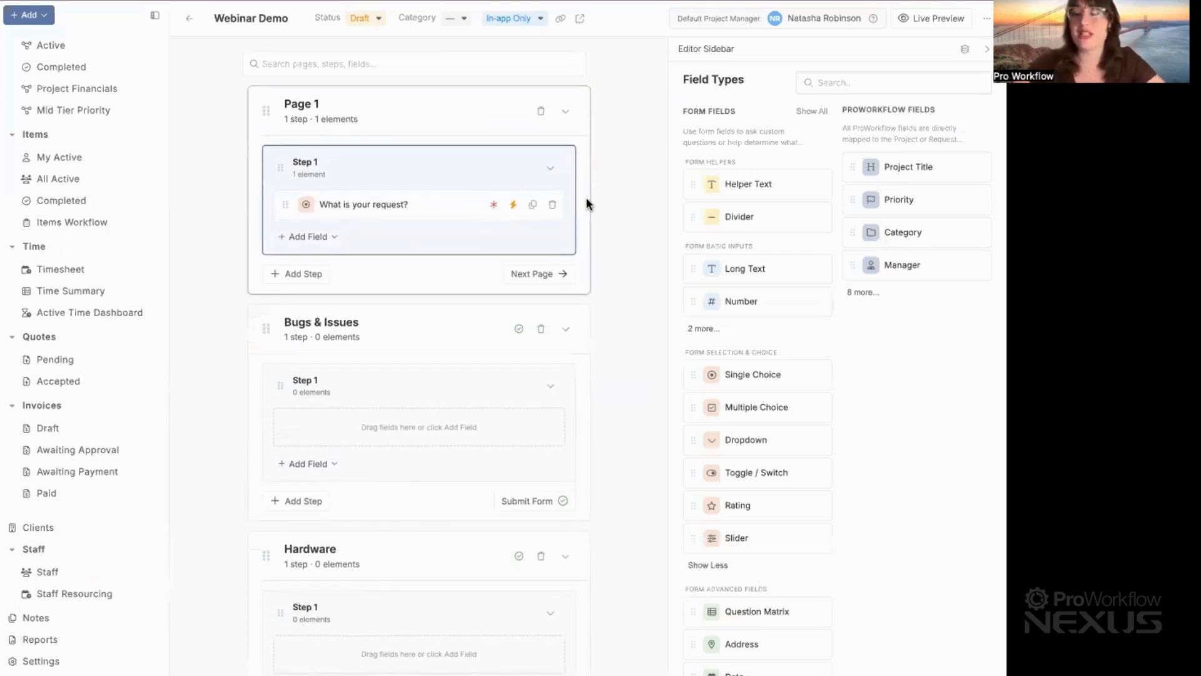
pyautogui.click(489, 203)
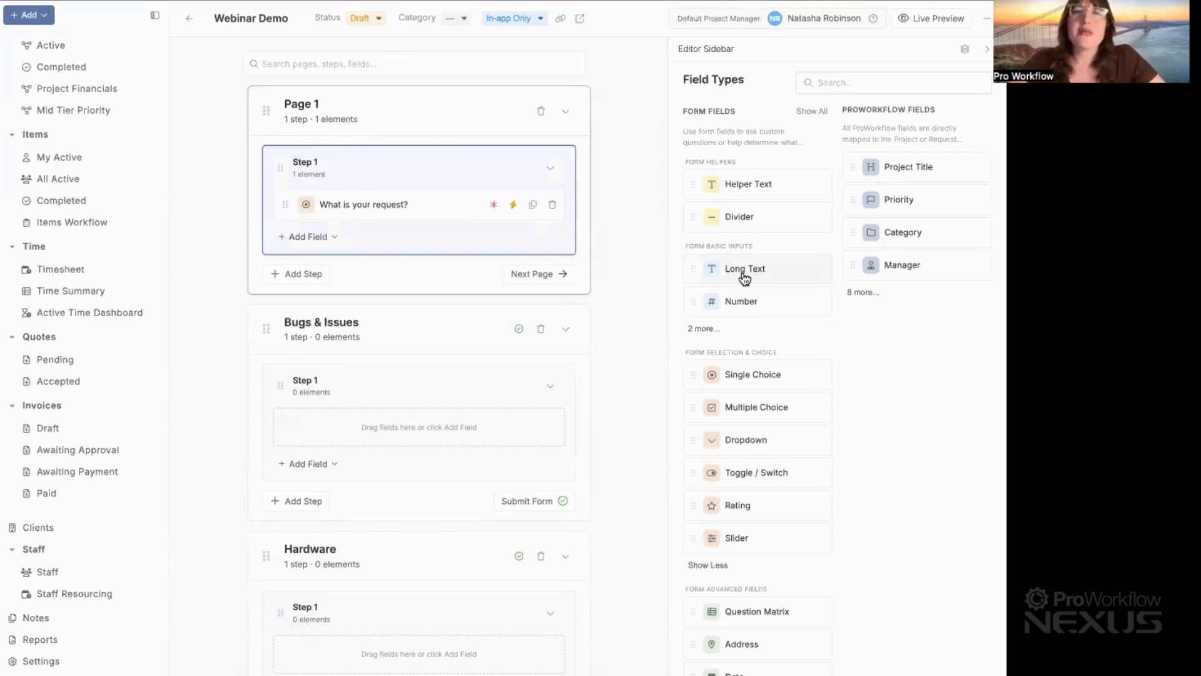
pyautogui.moveTo(688, 278); pyautogui.dragTo(411, 246)
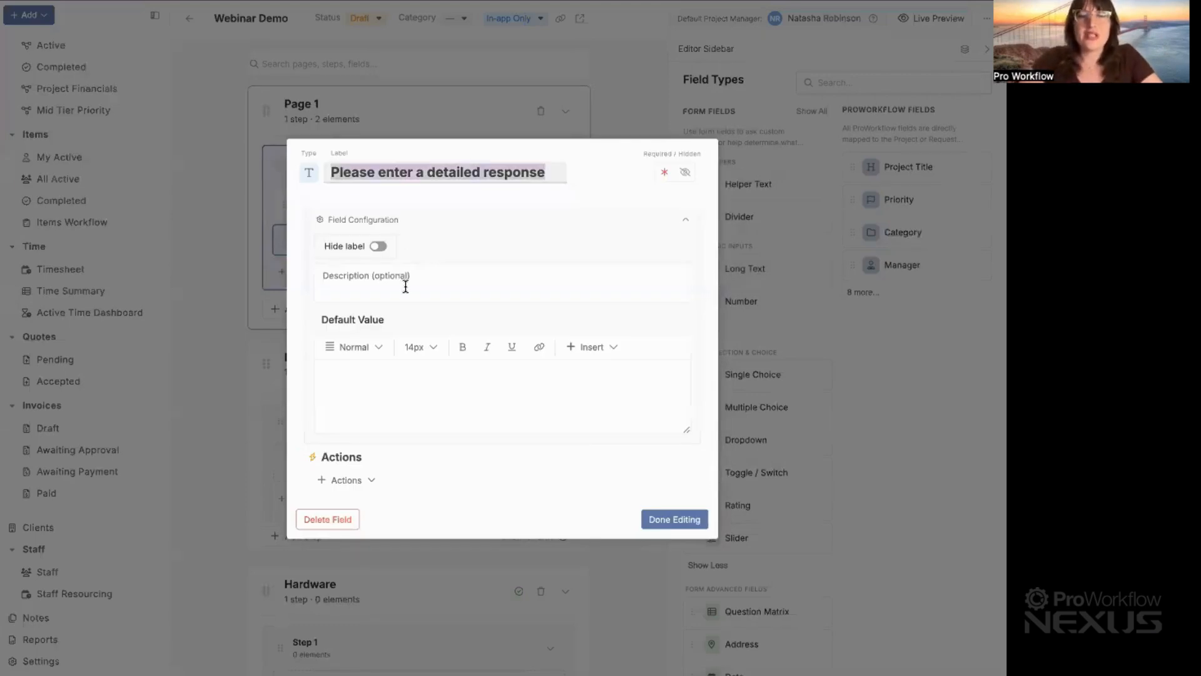
pyautogui.write('Please further ')
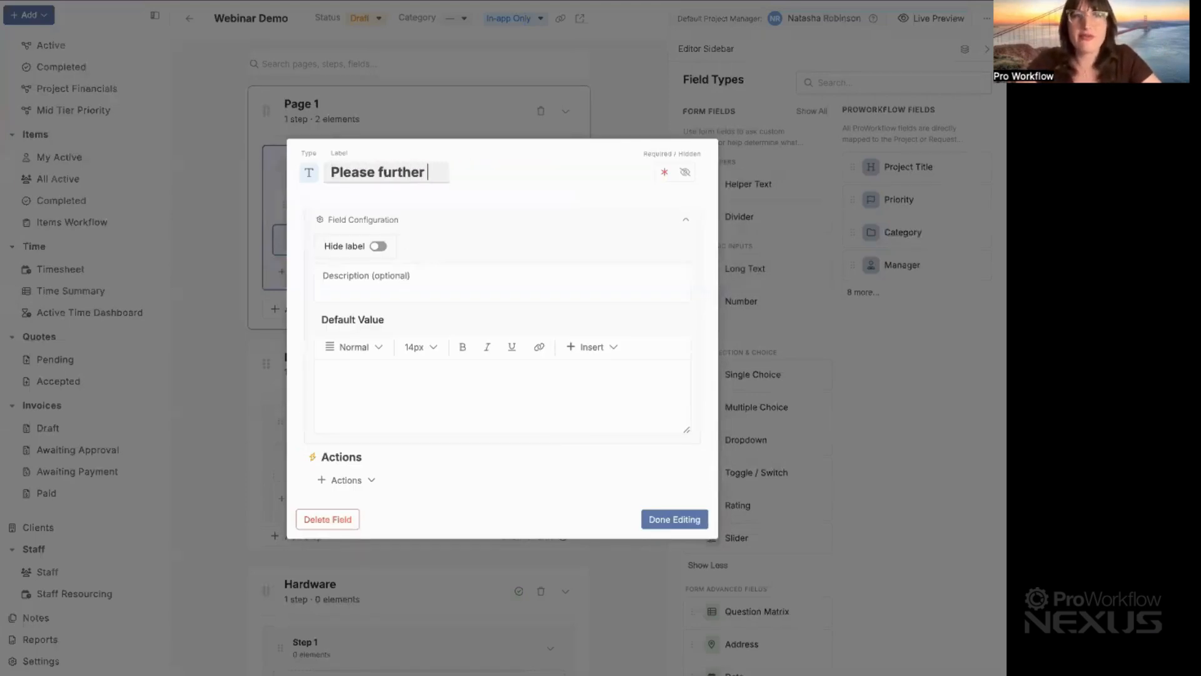
pyautogui.write('describe your ')
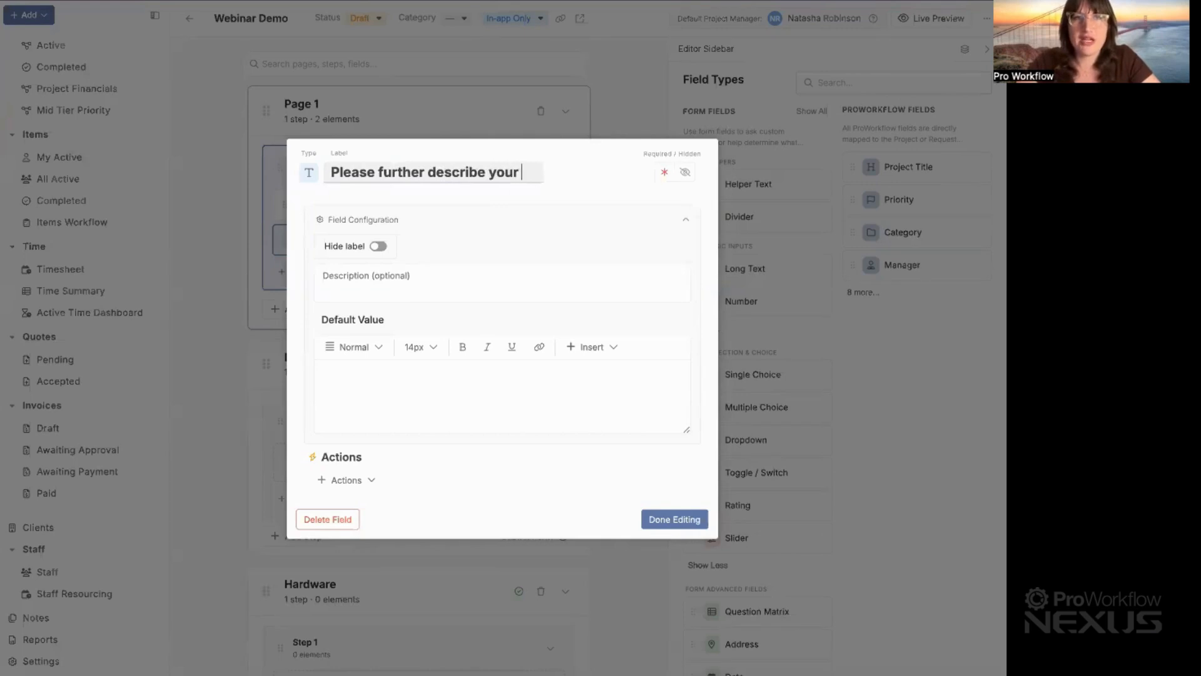
pyautogui.write('request')
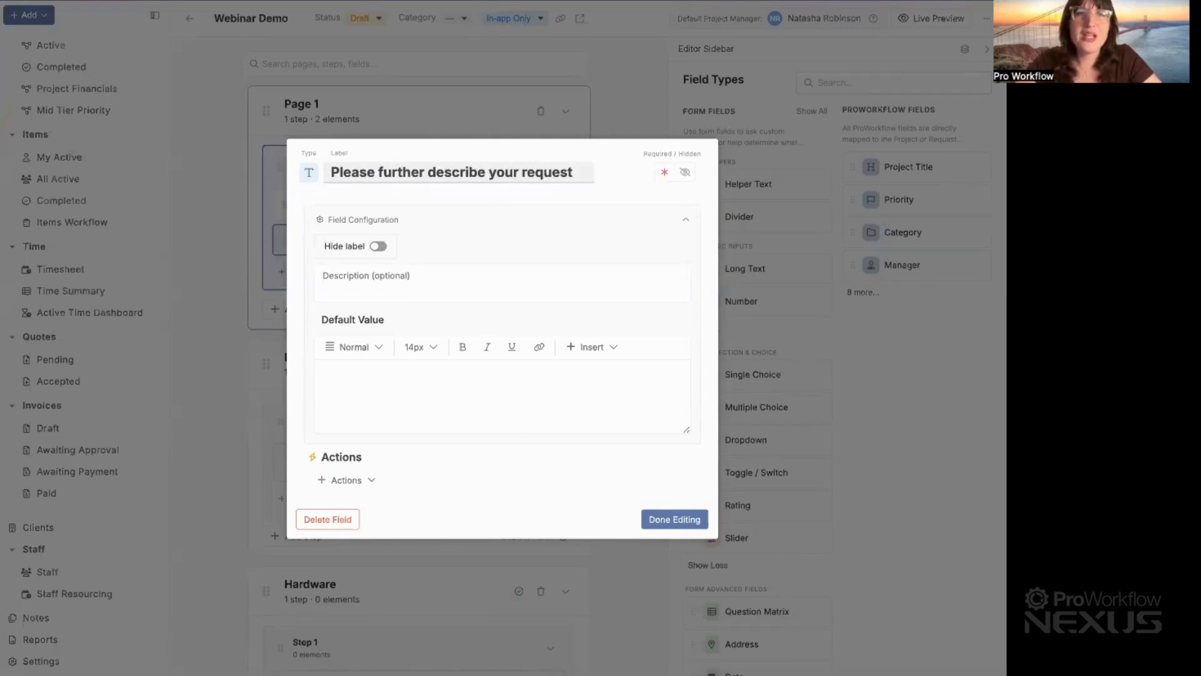
pyautogui.click(454, 457)
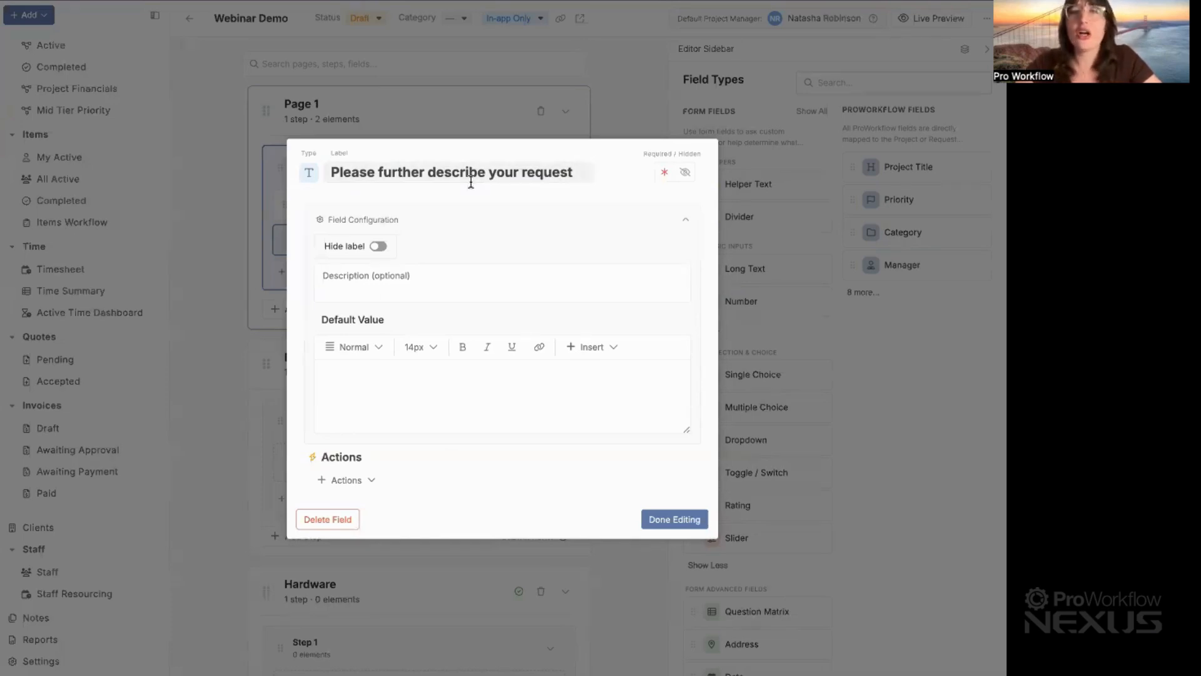
pyautogui.click(614, 107)
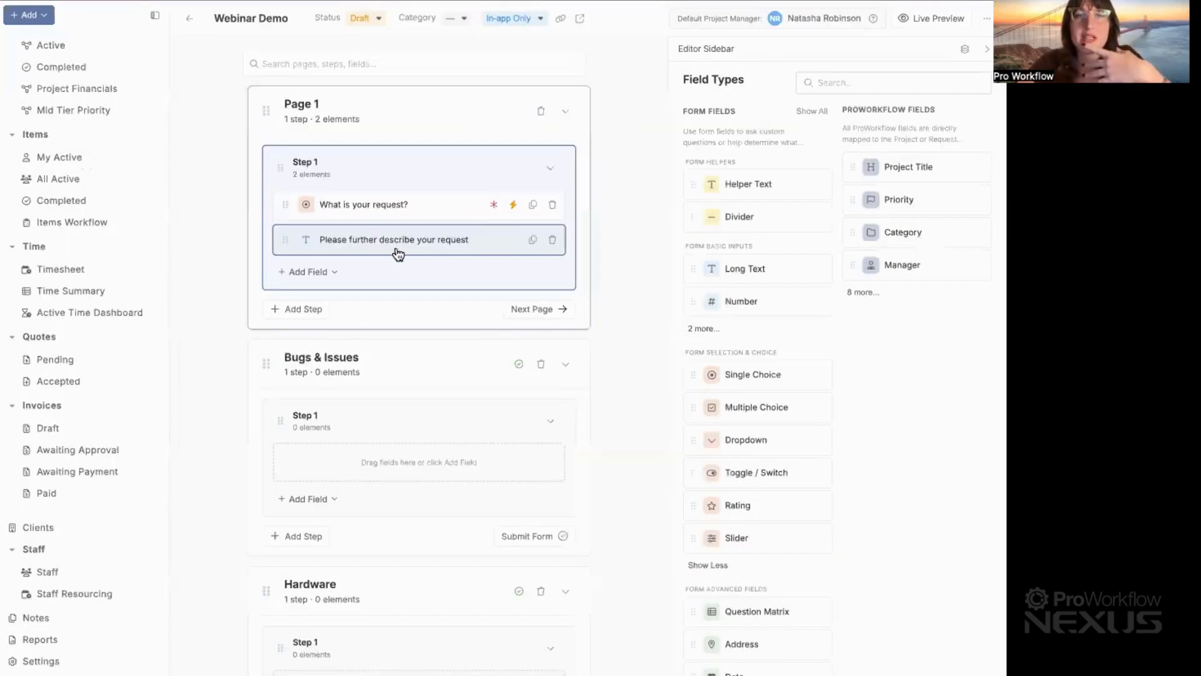
# - Add a Set Description action to the long text field that replaces the project description with the response to "Please further describe your request"
pyautogui.click(451, 240)
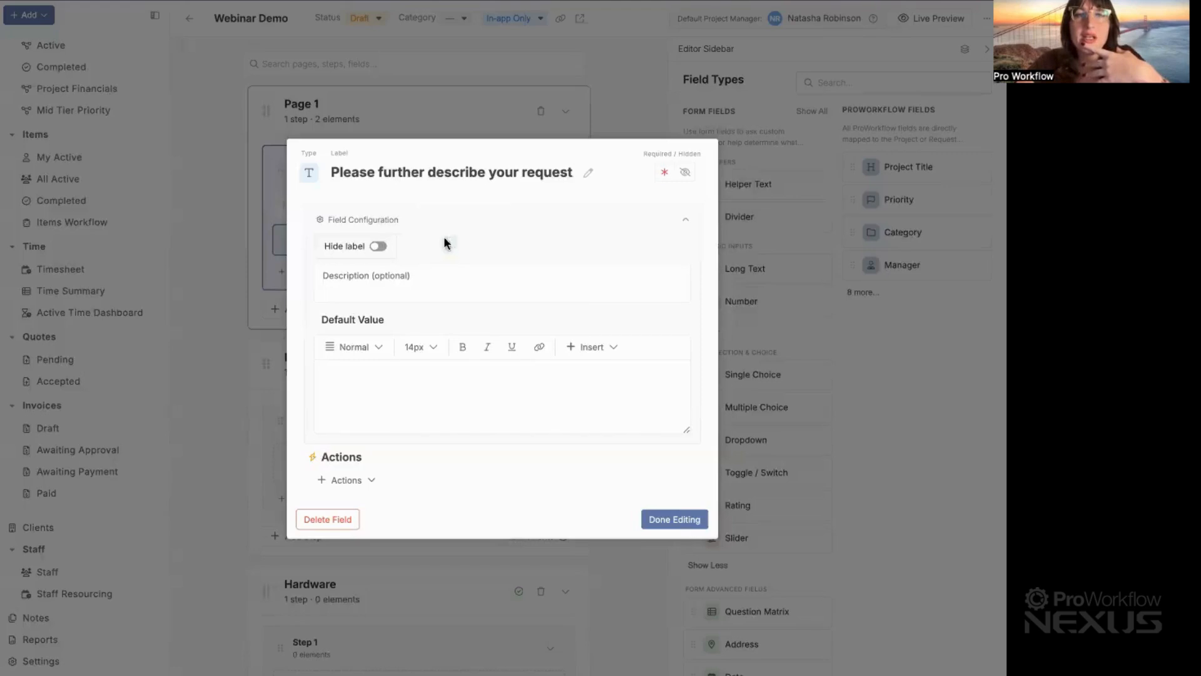
pyautogui.click(350, 480)
pyautogui.moveTo(414, 527)
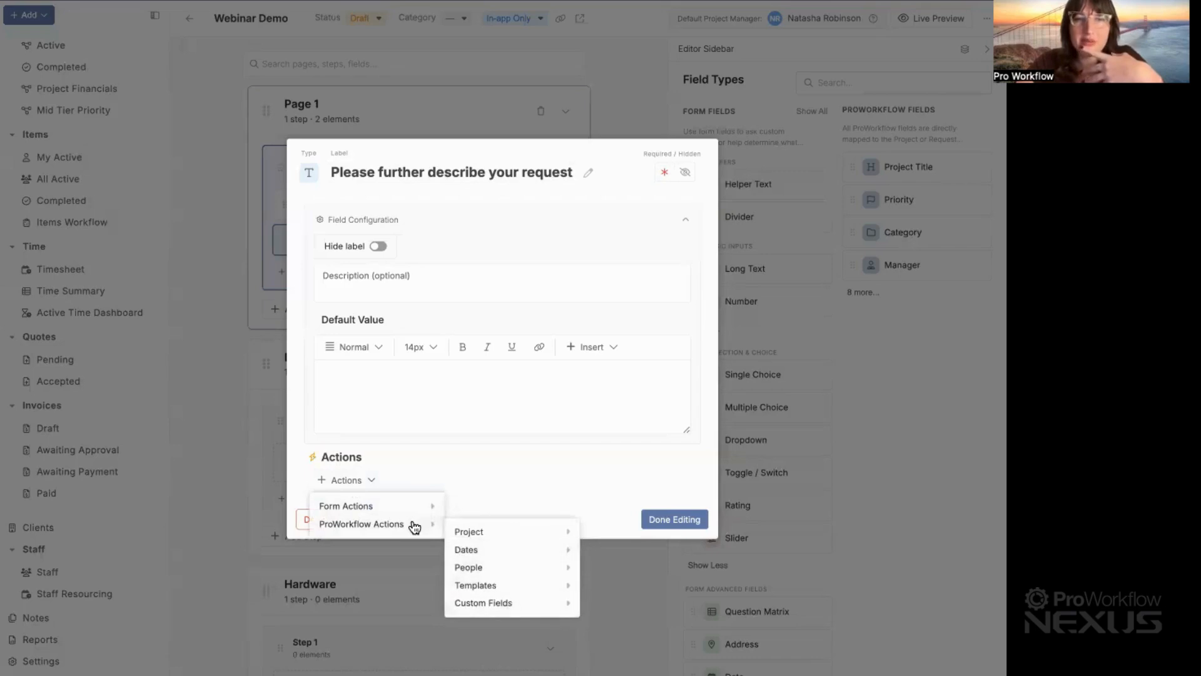
pyautogui.moveTo(488, 537)
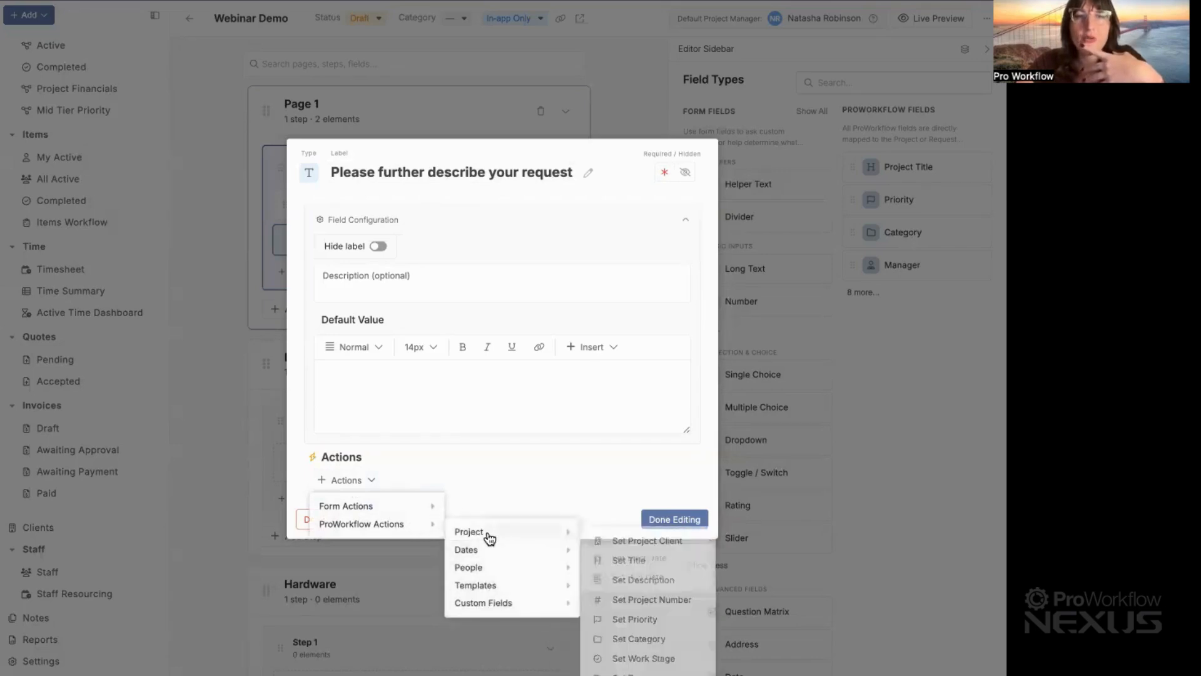
pyautogui.click(630, 578)
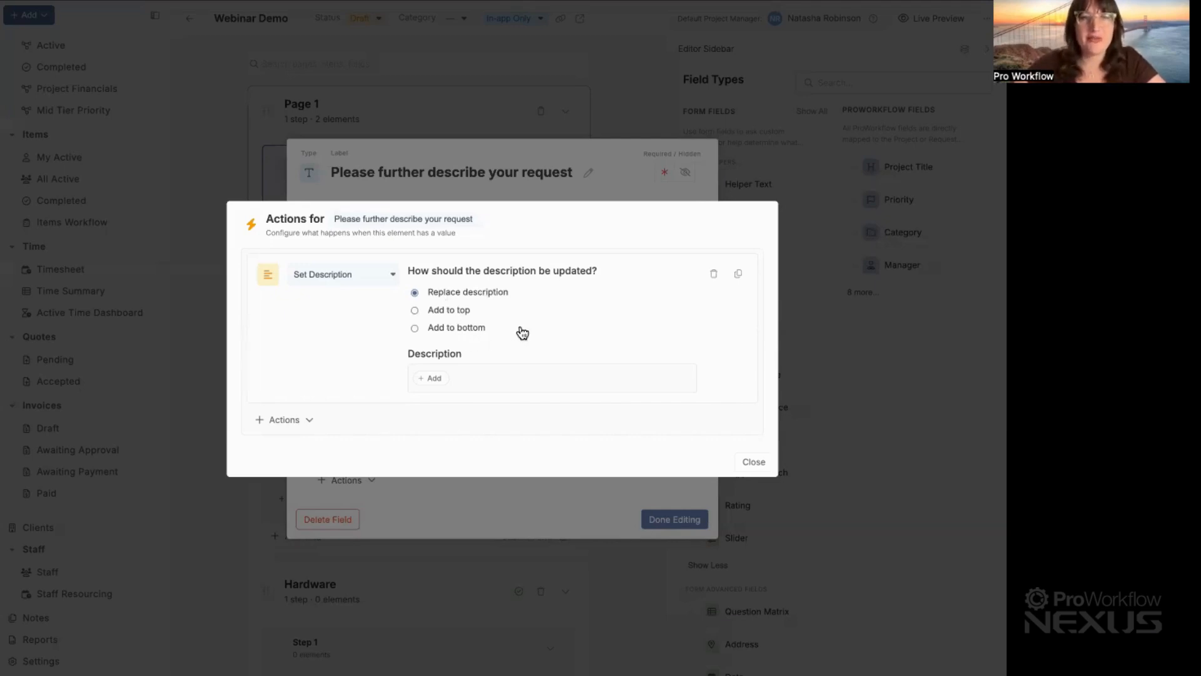
pyautogui.click(754, 463)
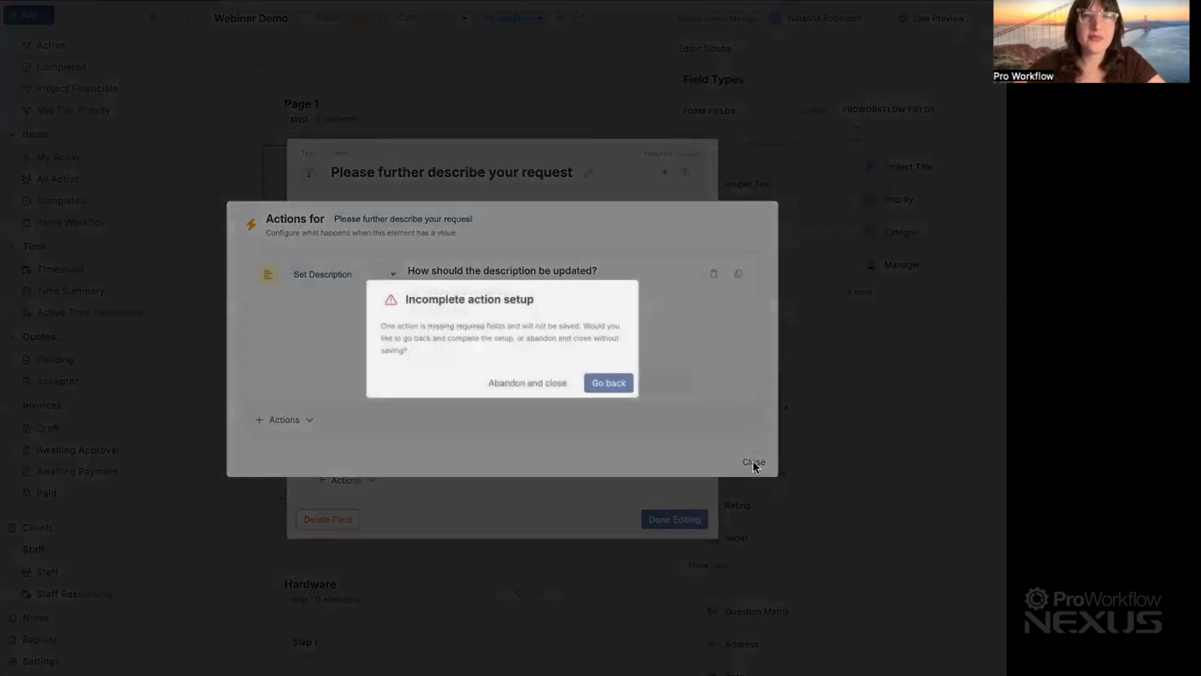
pyautogui.click(605, 389)
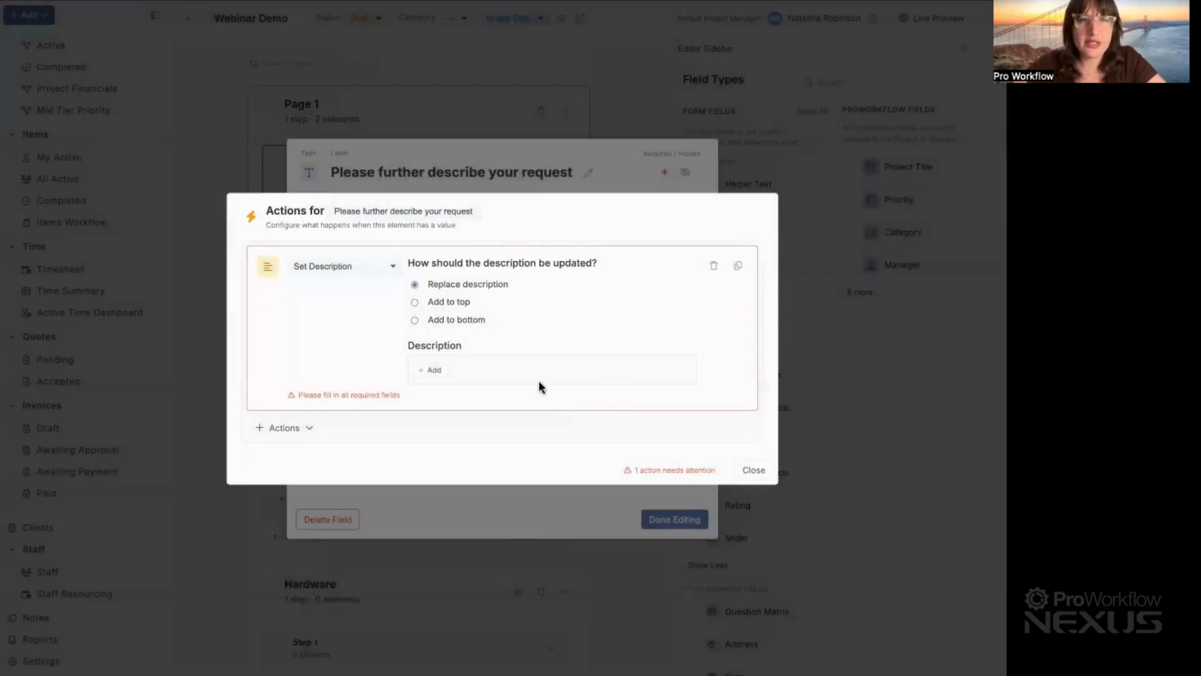
pyautogui.click(444, 372)
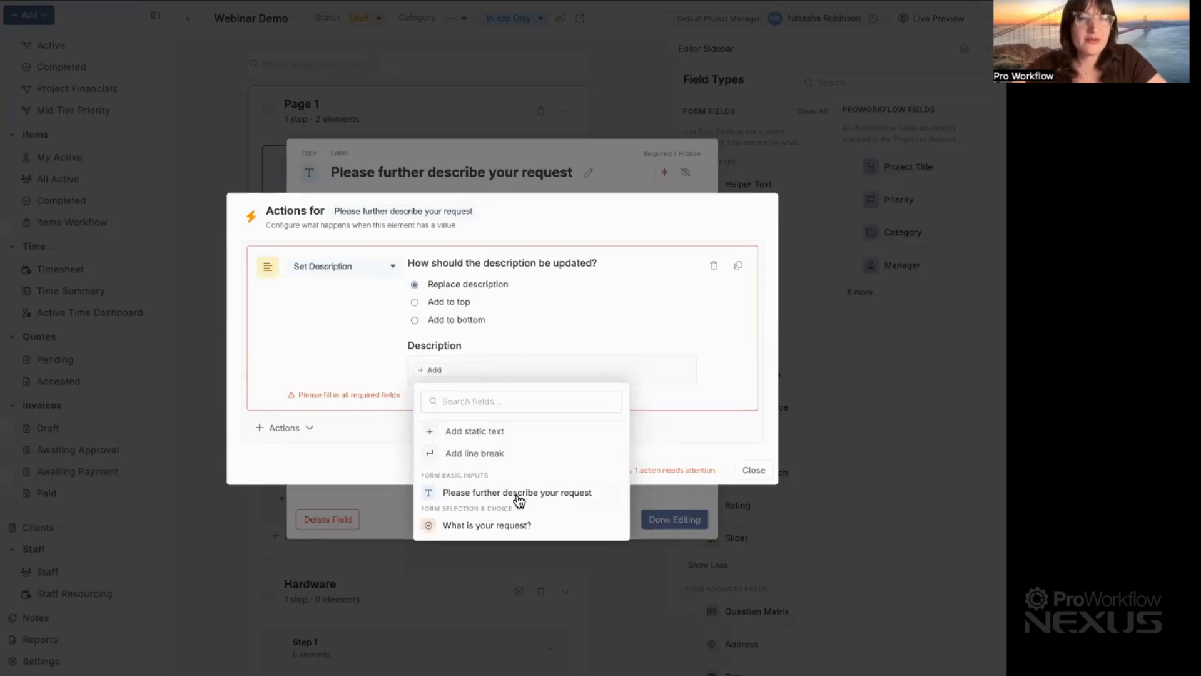
pyautogui.click(519, 494)
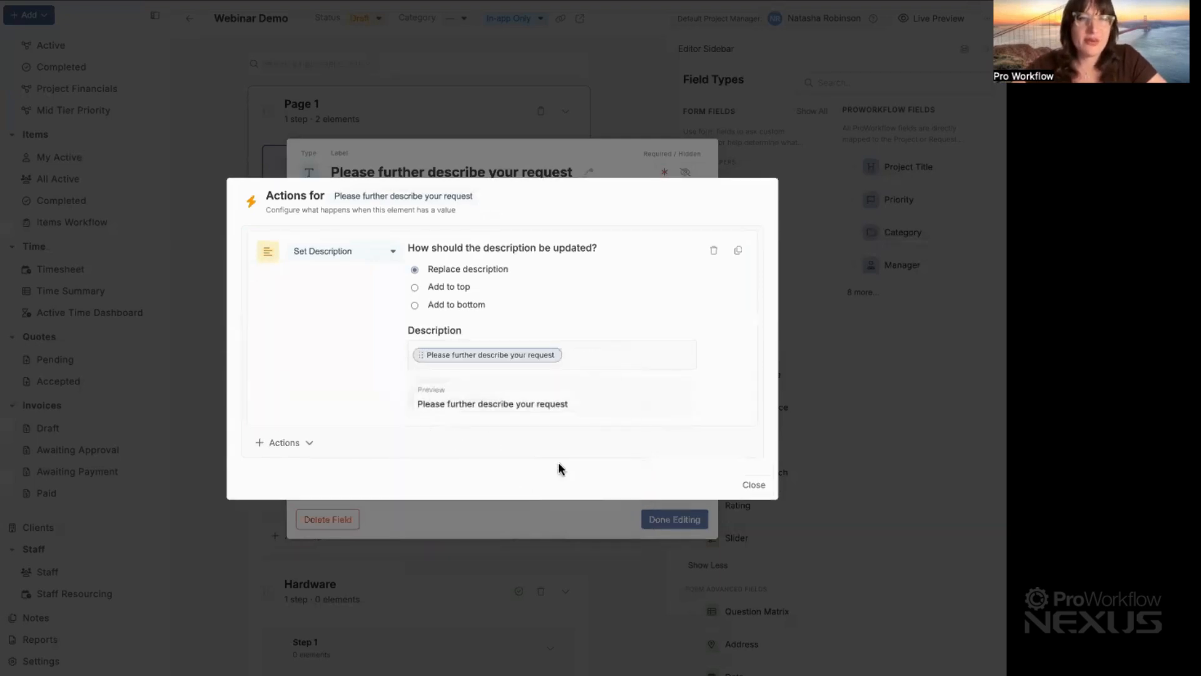
pyautogui.click(748, 485)
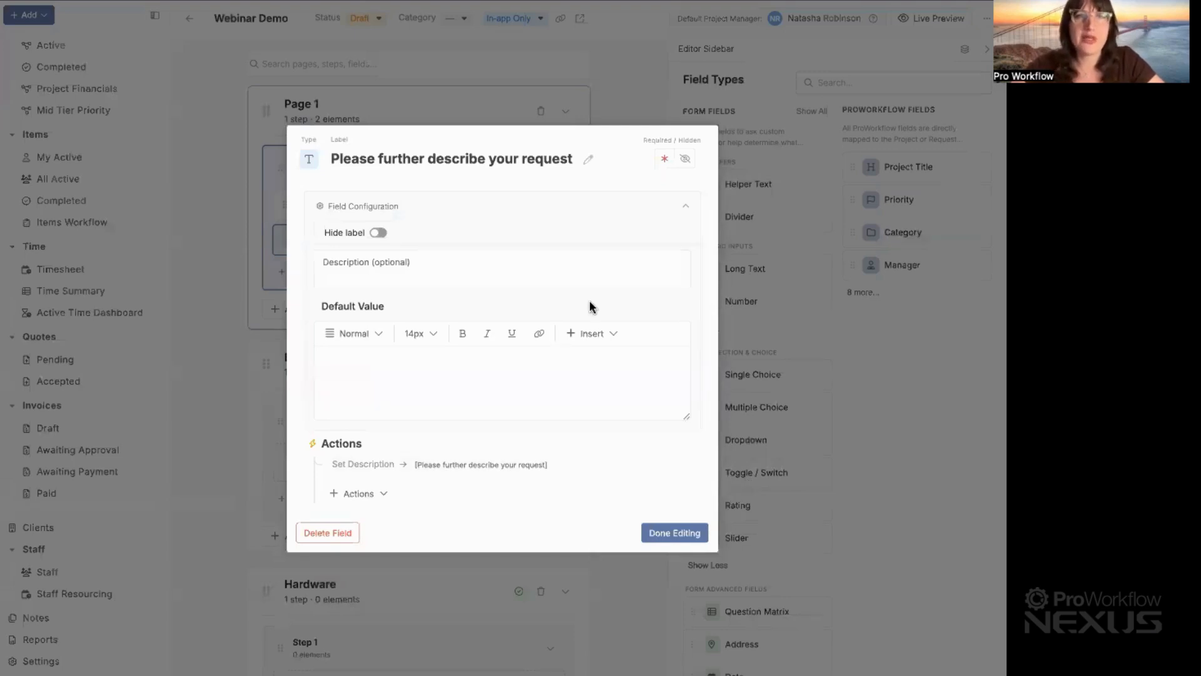
# - Enter "This is a further explanation" as the long text field's description and finish editing the field
pyautogui.click(399, 378)
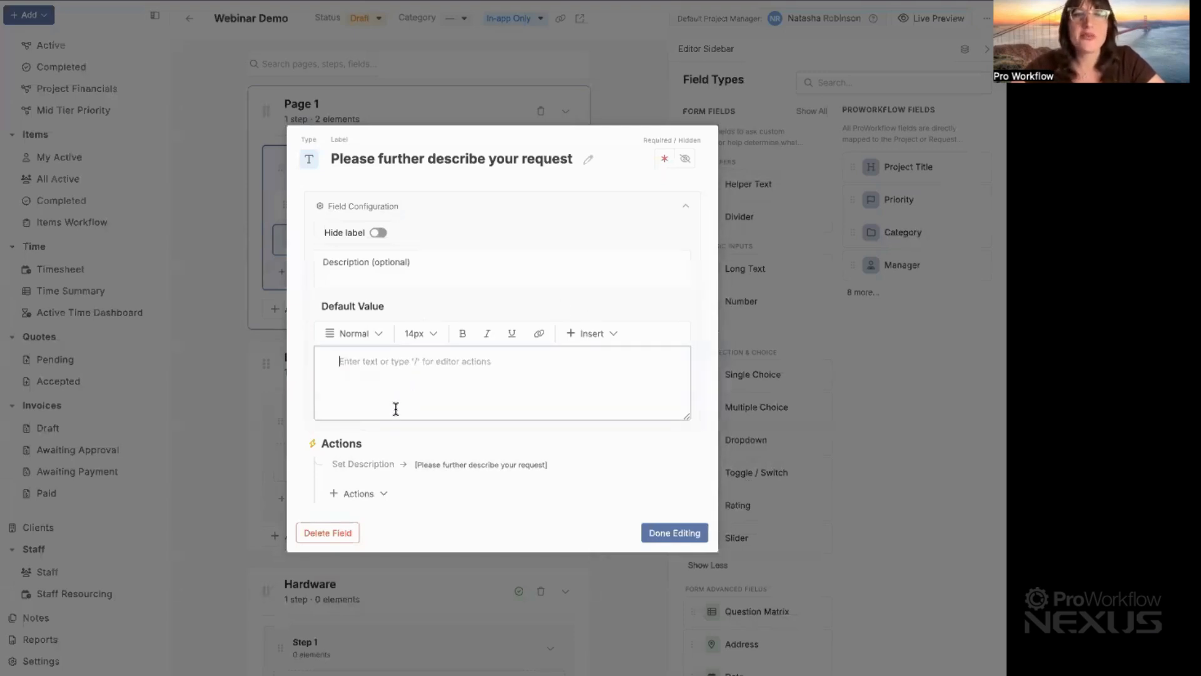
pyautogui.click(428, 277)
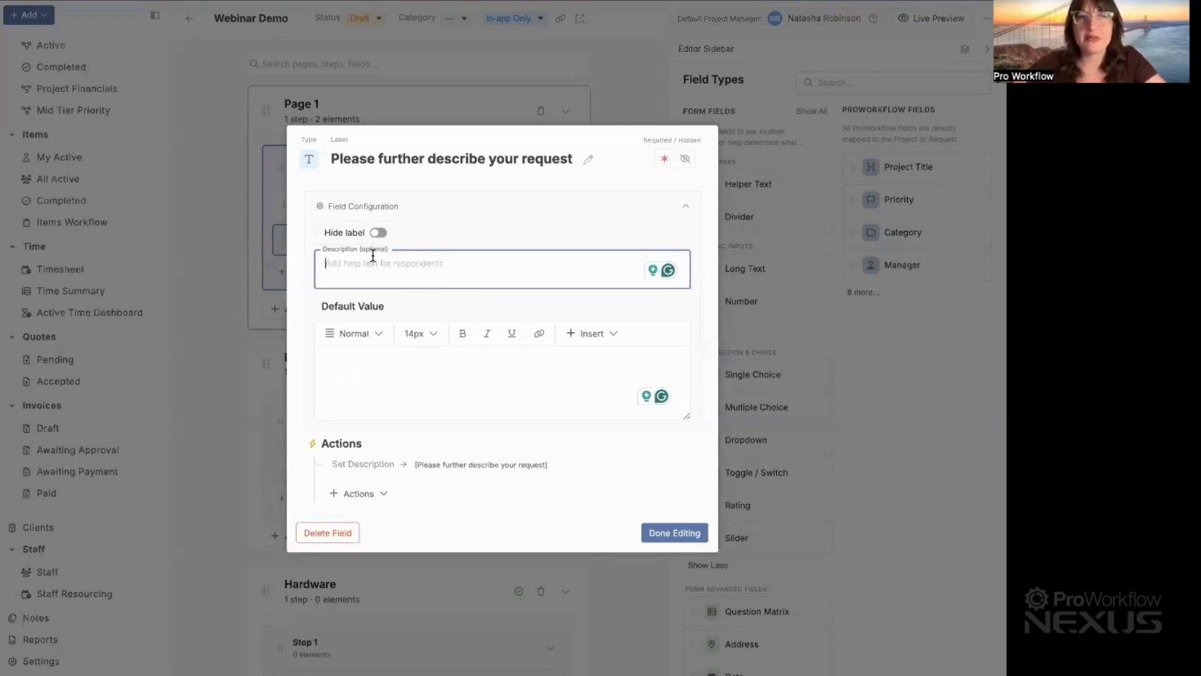
pyautogui.click(451, 209)
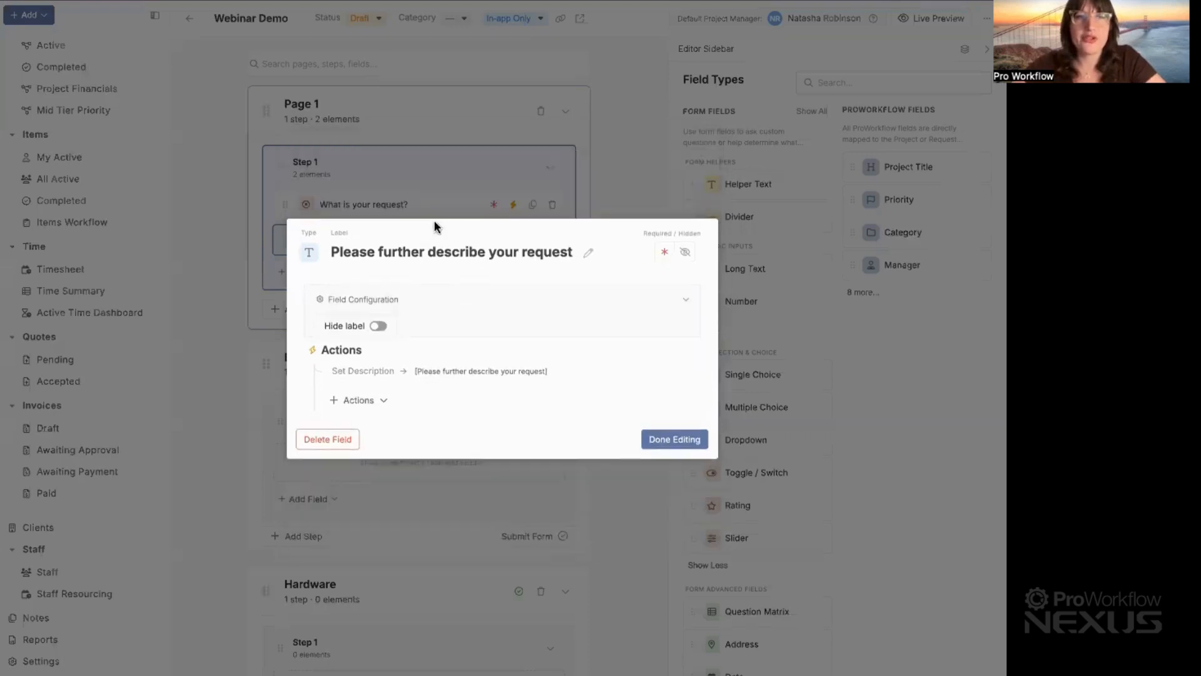
pyautogui.click(412, 307)
pyautogui.click(419, 283)
pyautogui.write('This is a further explanation')
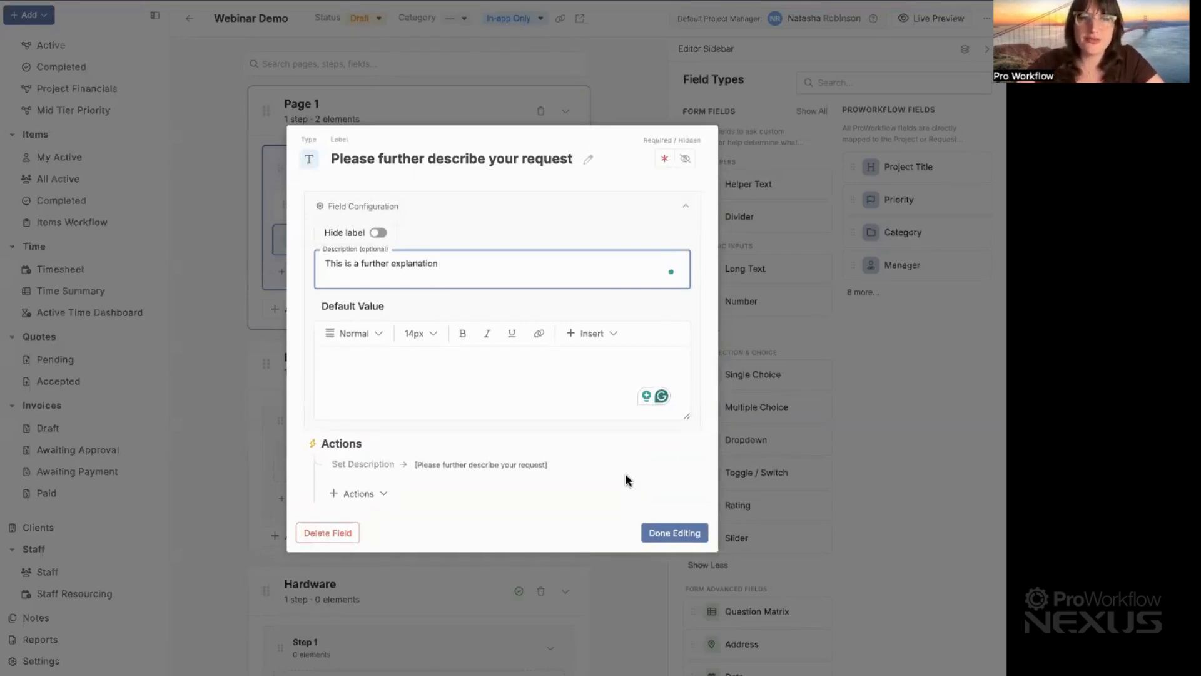
pyautogui.click(678, 532)
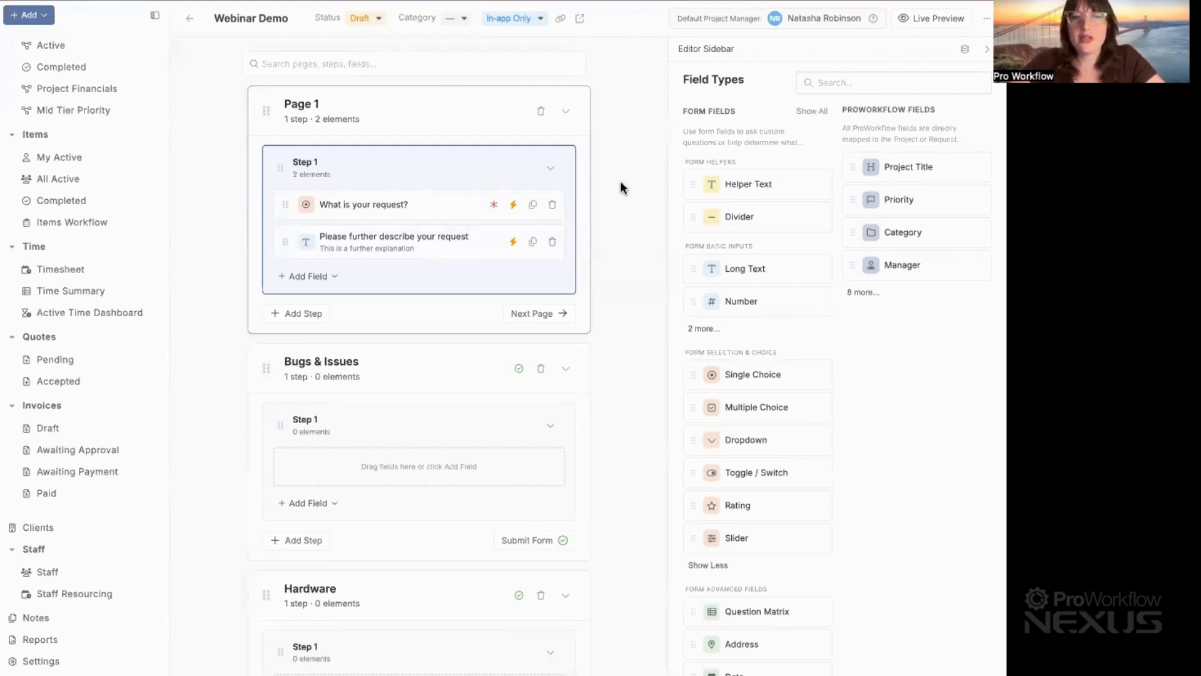
# - Open the form's live preview and try out the request options and the long text field on Page 1
pyautogui.scroll(-5, 609, 271)
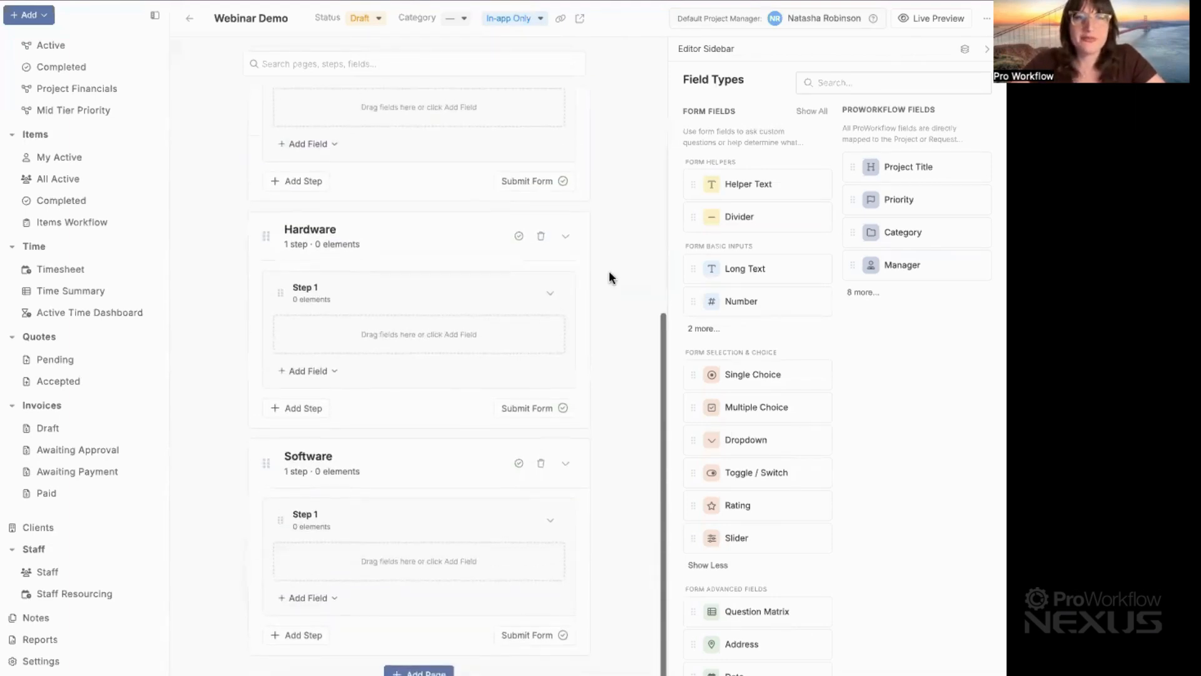
pyautogui.scroll(5, 609, 270)
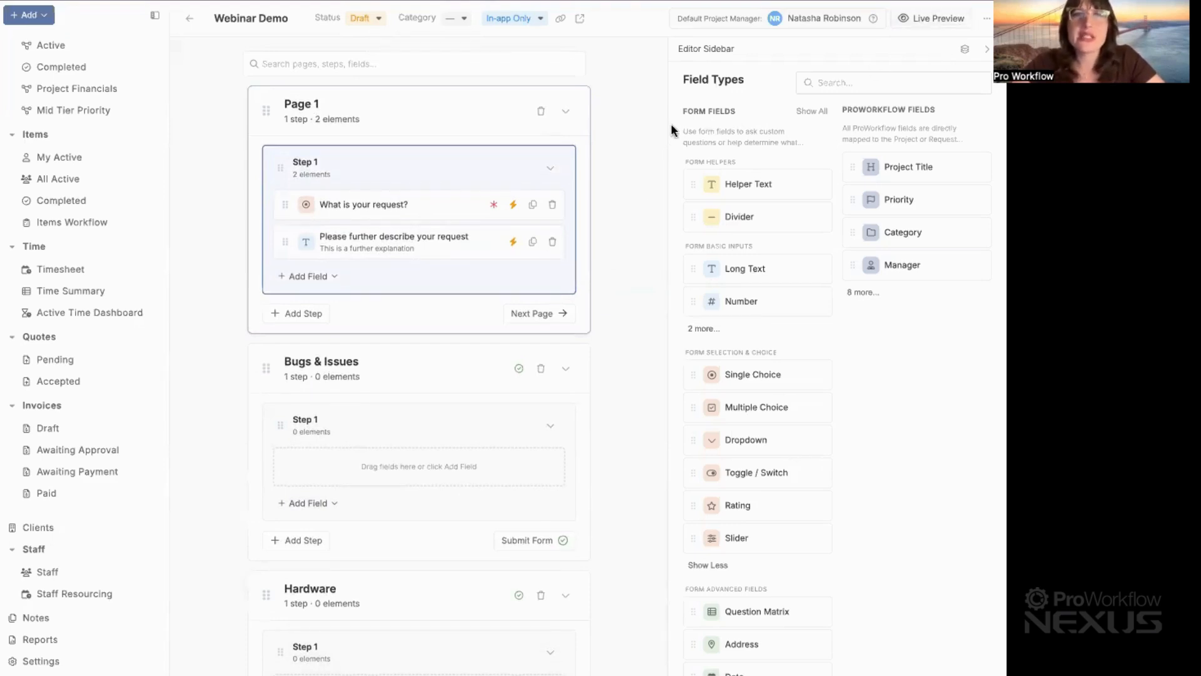
pyautogui.click(936, 19)
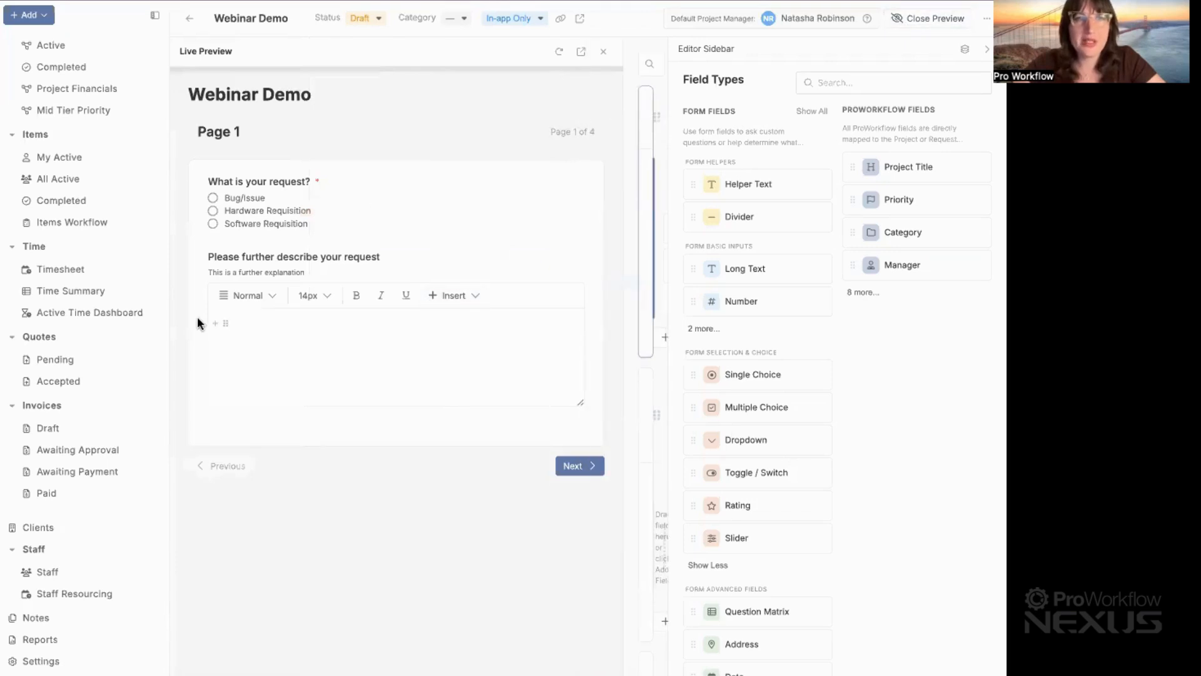
pyautogui.click(242, 211)
pyautogui.click(242, 224)
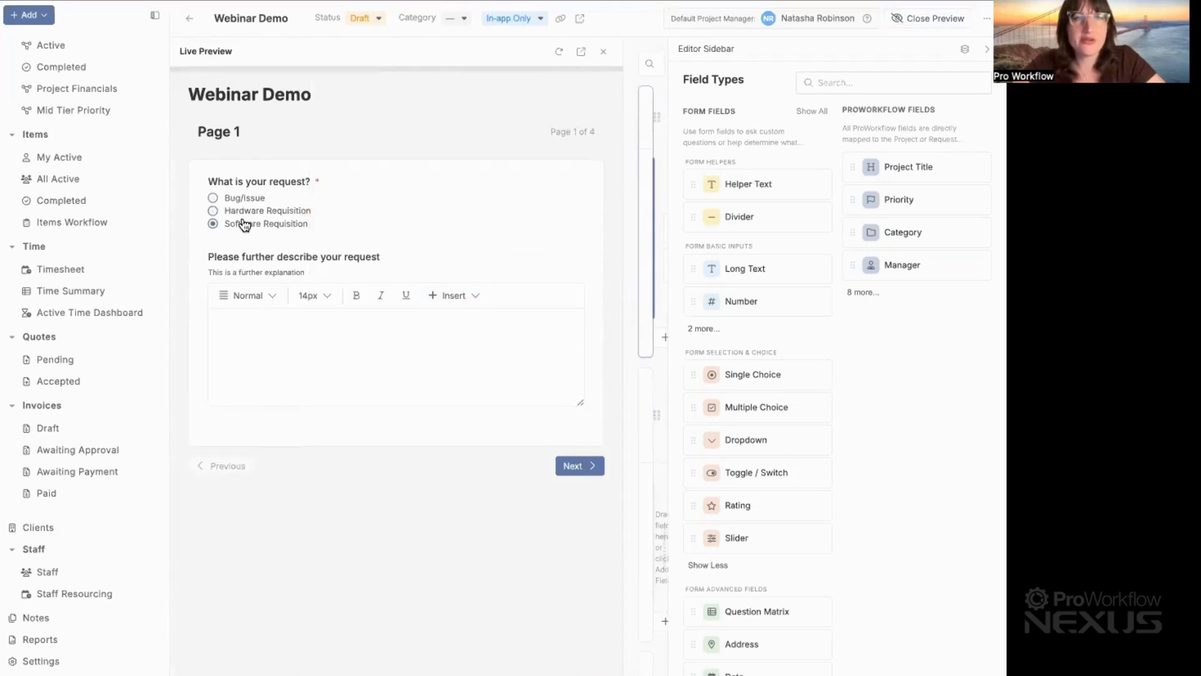
pyautogui.click(242, 211)
pyautogui.click(242, 198)
pyautogui.click(285, 314)
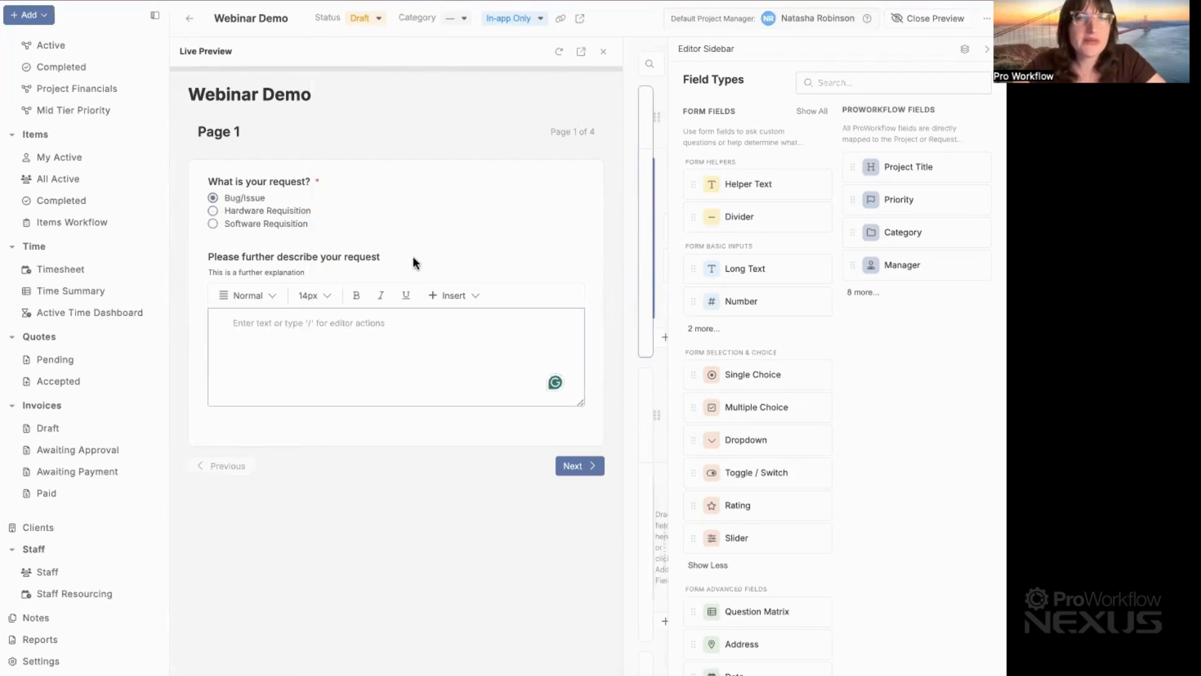
pyautogui.tripleClick(291, 272)
pyautogui.click(314, 270)
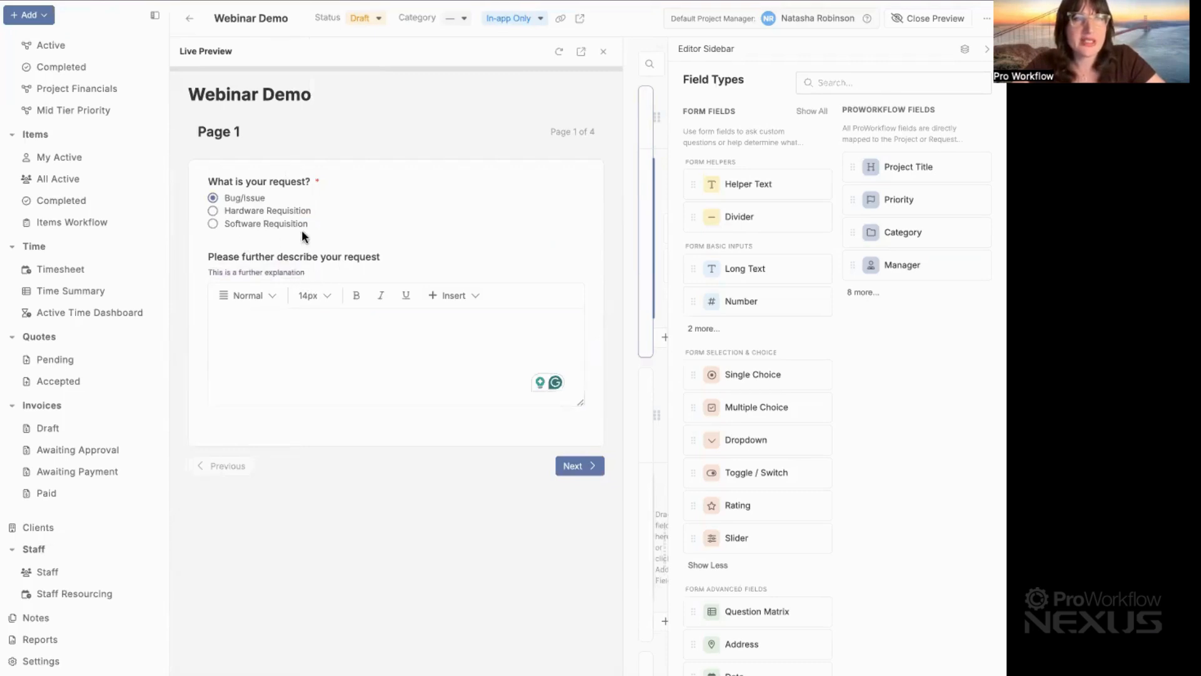
# - Test in the preview which page Bug/Issue and Hardware Requisition each lead to, and close the preview
pyautogui.click(567, 466)
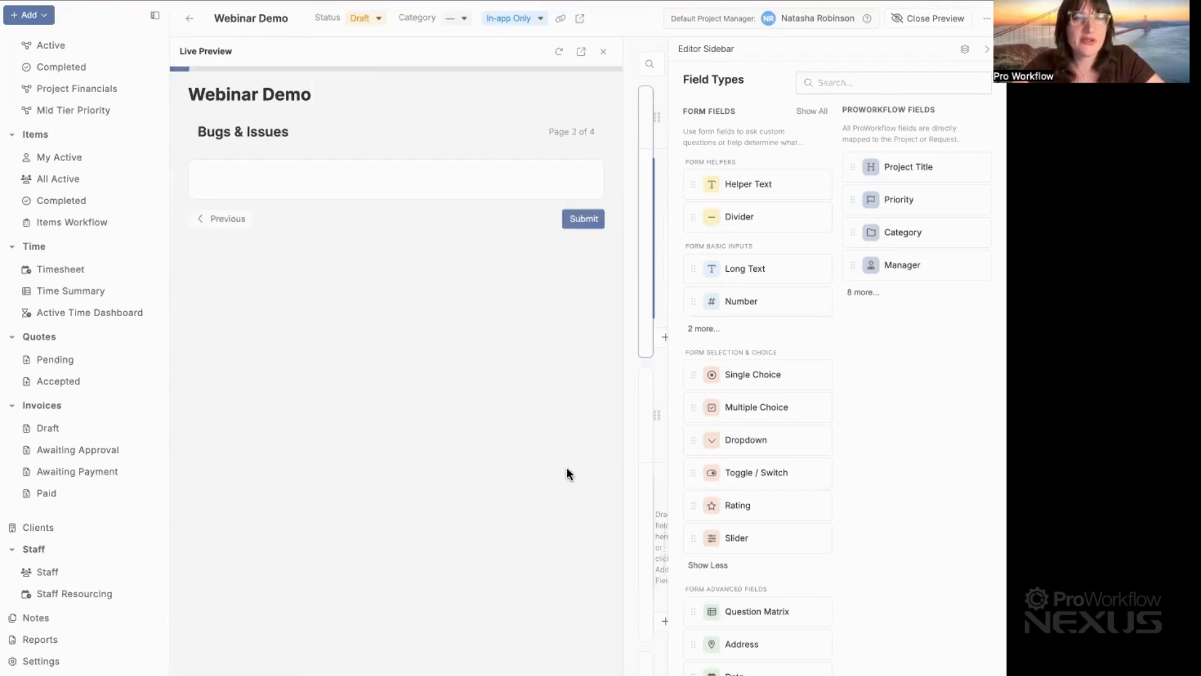
pyautogui.click(226, 215)
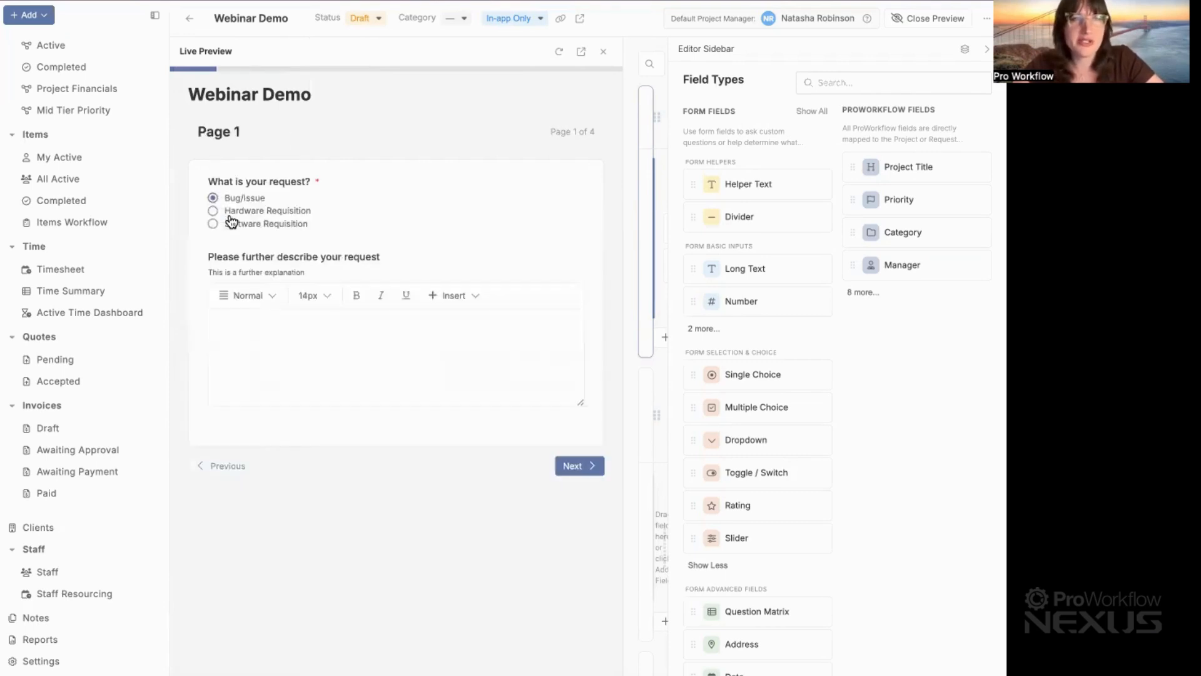
pyautogui.click(250, 212)
pyautogui.click(590, 471)
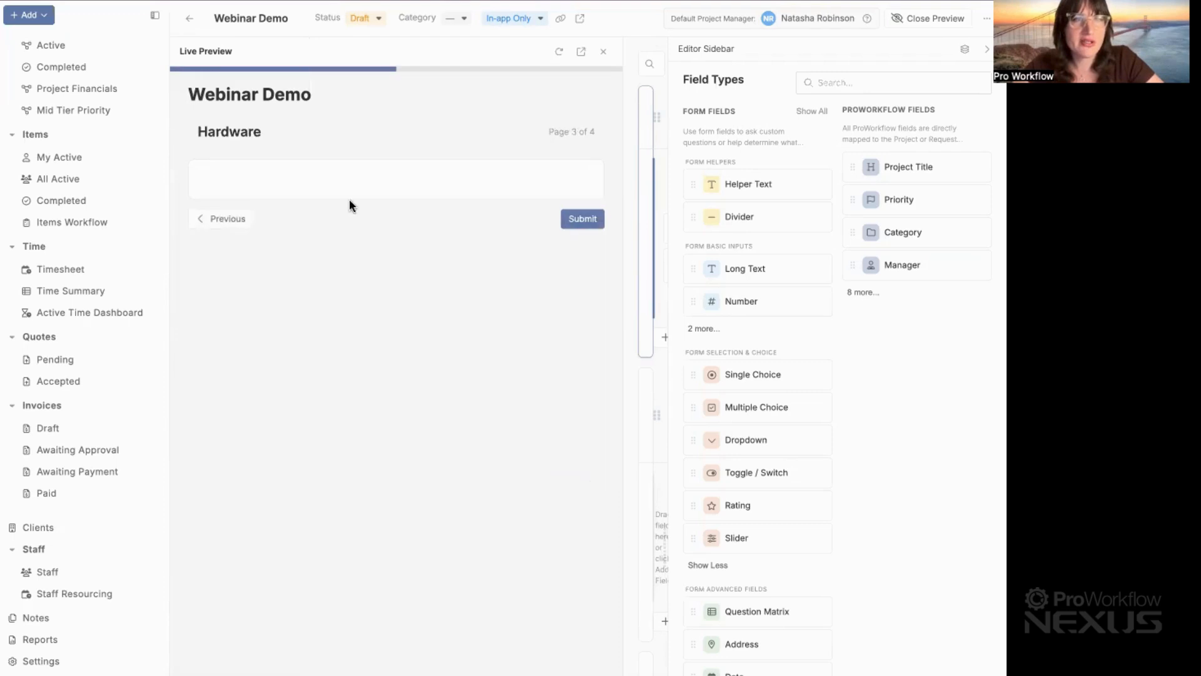
pyautogui.click(226, 218)
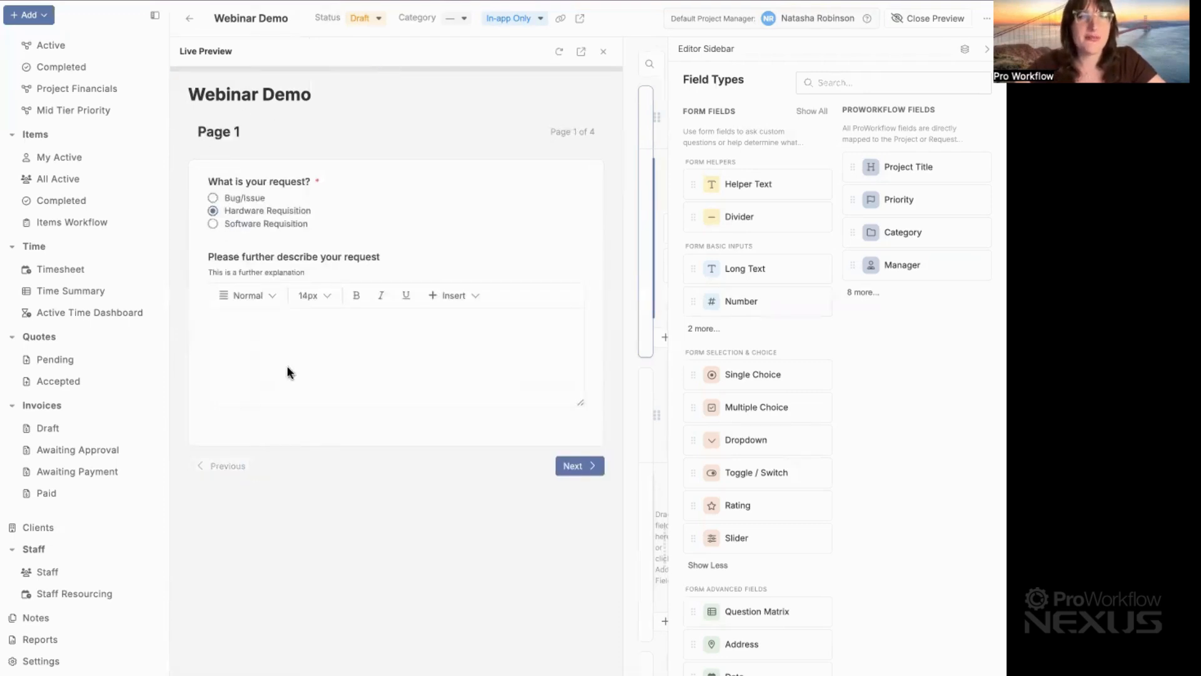
pyautogui.click(920, 20)
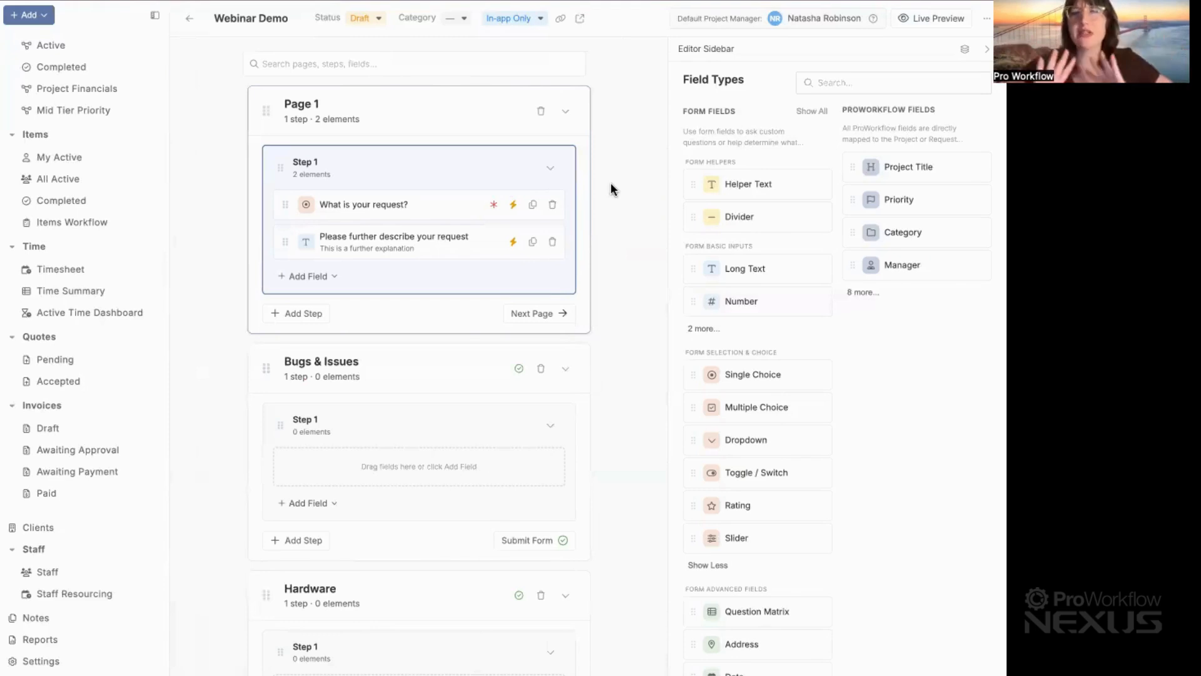
# - Add a Multiple Choice field to Step 1 of the Bugs & Issues page, labelled "Where has the bug been found?"
pyautogui.scroll(-3, 413, 306)
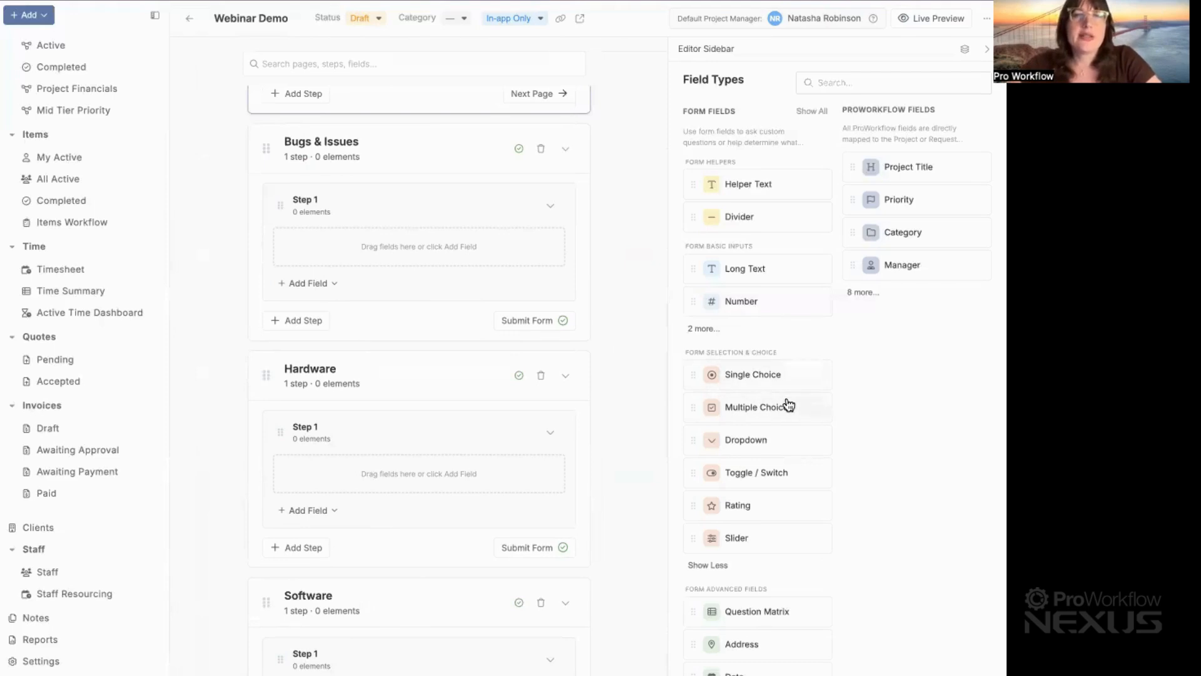
pyautogui.moveTo(782, 410); pyautogui.dragTo(479, 250)
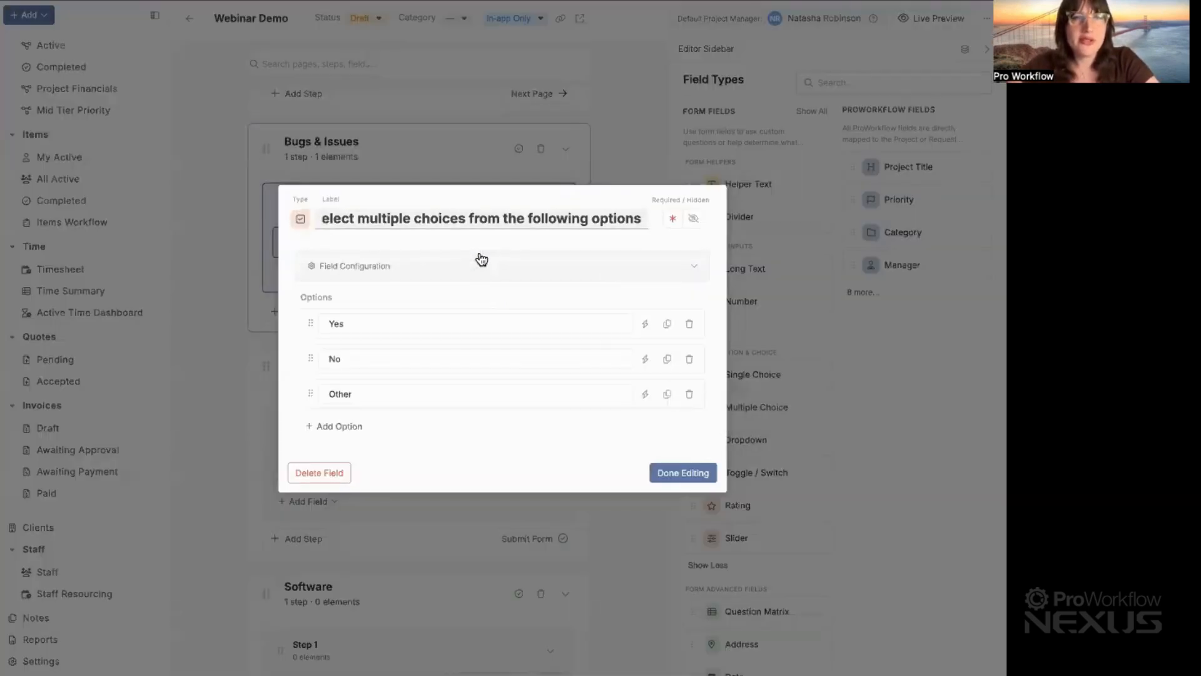
pyautogui.tripleClick(416, 223)
pyautogui.write('Wjhere')
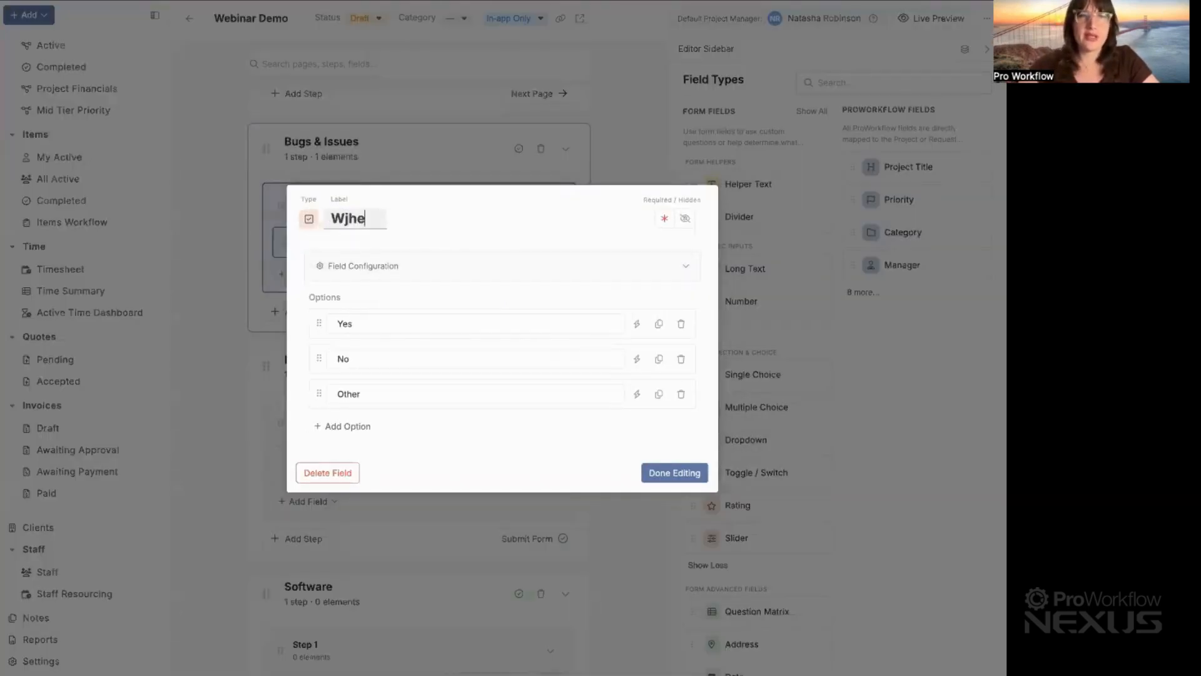
pyautogui.press('BackSpace')
pyautogui.press('BackSpace')
pyautogui.press('BackSpace')
pyautogui.press('BackSpace')
pyautogui.press('BackSpace')
pyautogui.press('BackSpace')
pyautogui.write('here ')
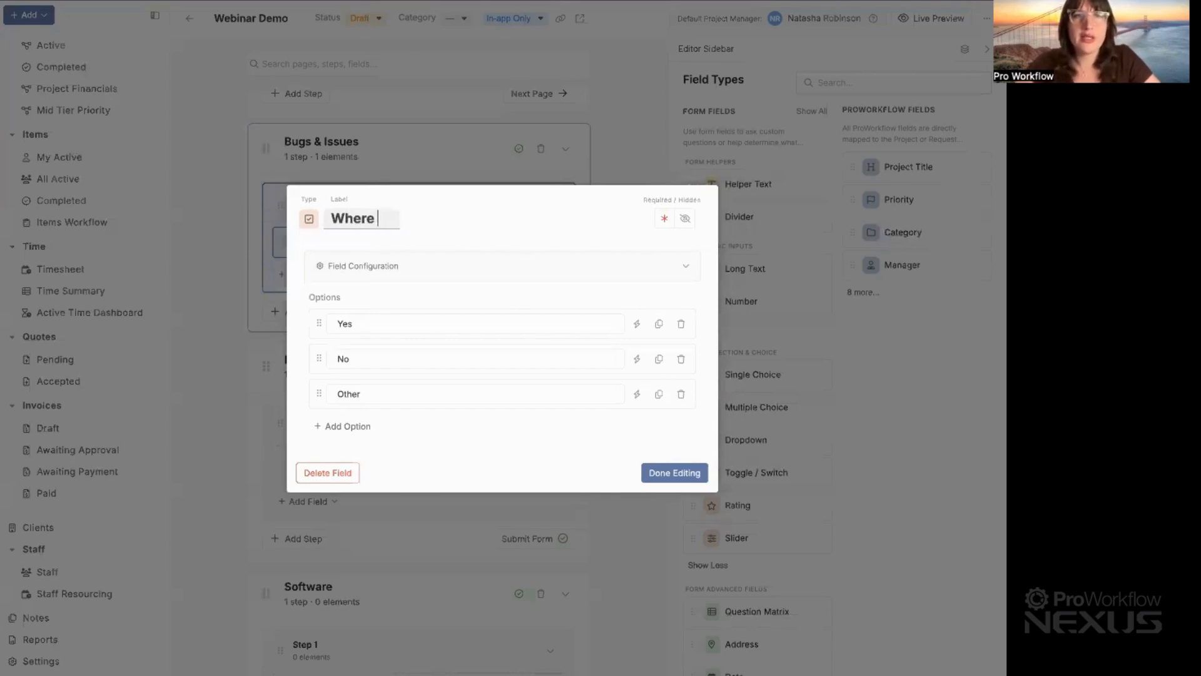
pyautogui.write('has the bug been found>')
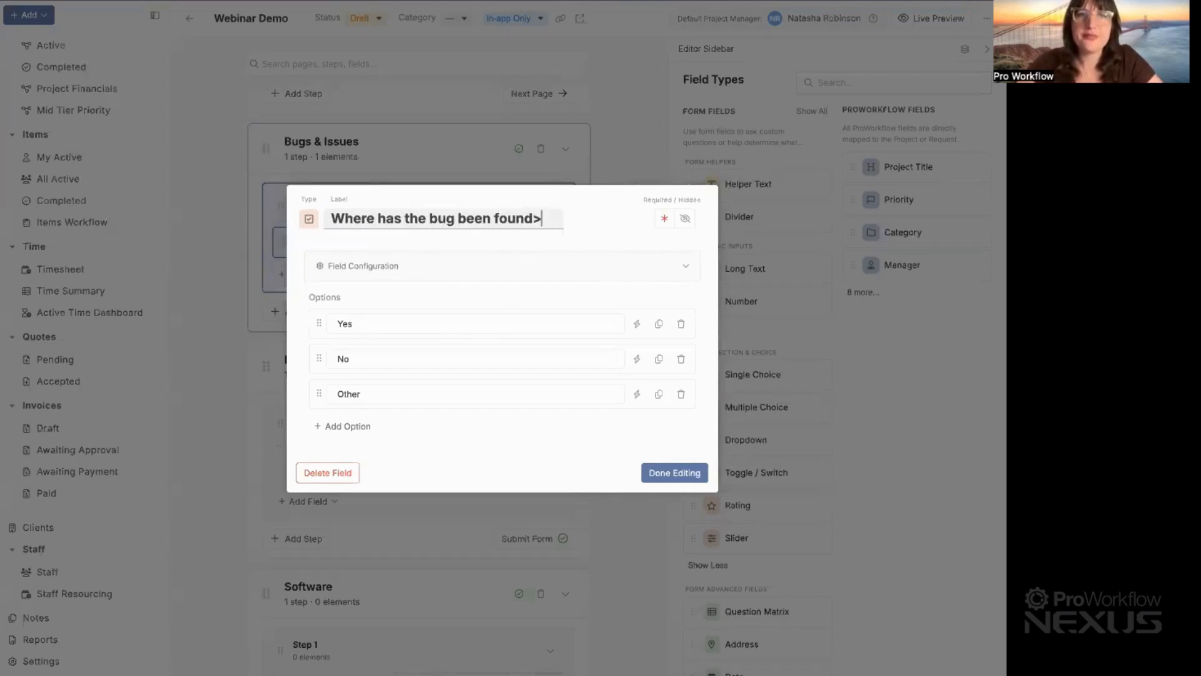
pyautogui.press('BackSpace')
pyautogui.write('?')
pyautogui.click(422, 292)
# - Set the bug location field's options to Website, Internal Tool and Main App, and finish editing the field
pyautogui.doubleClick(399, 319)
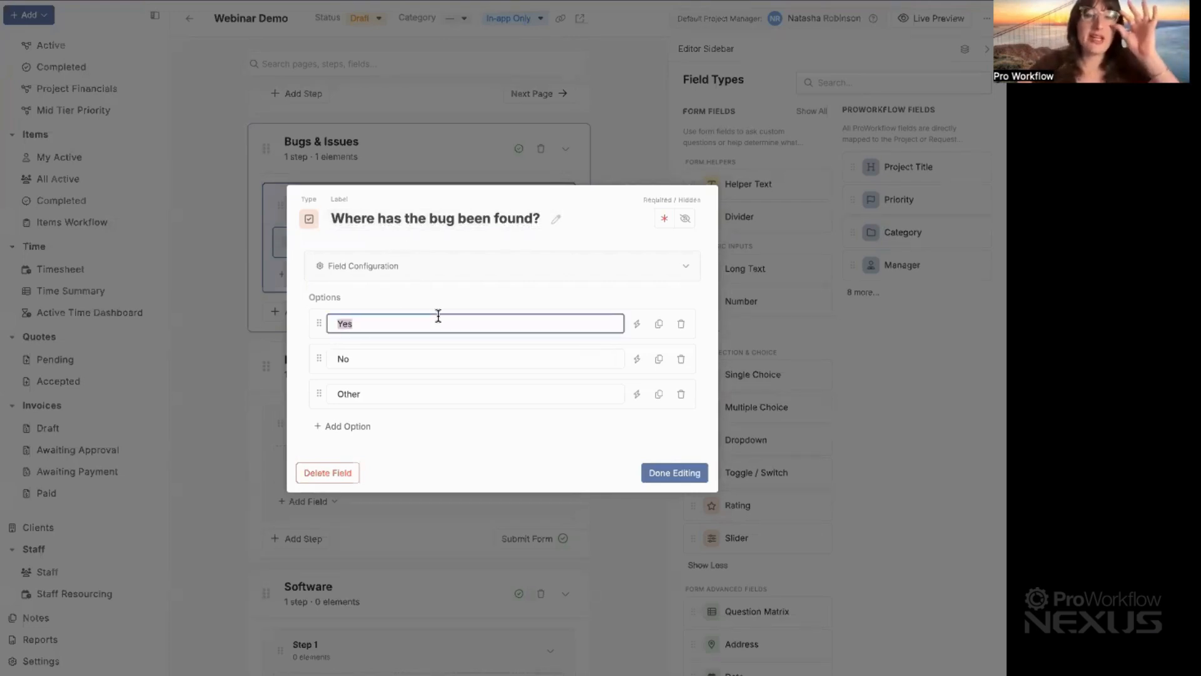
pyautogui.write('Website')
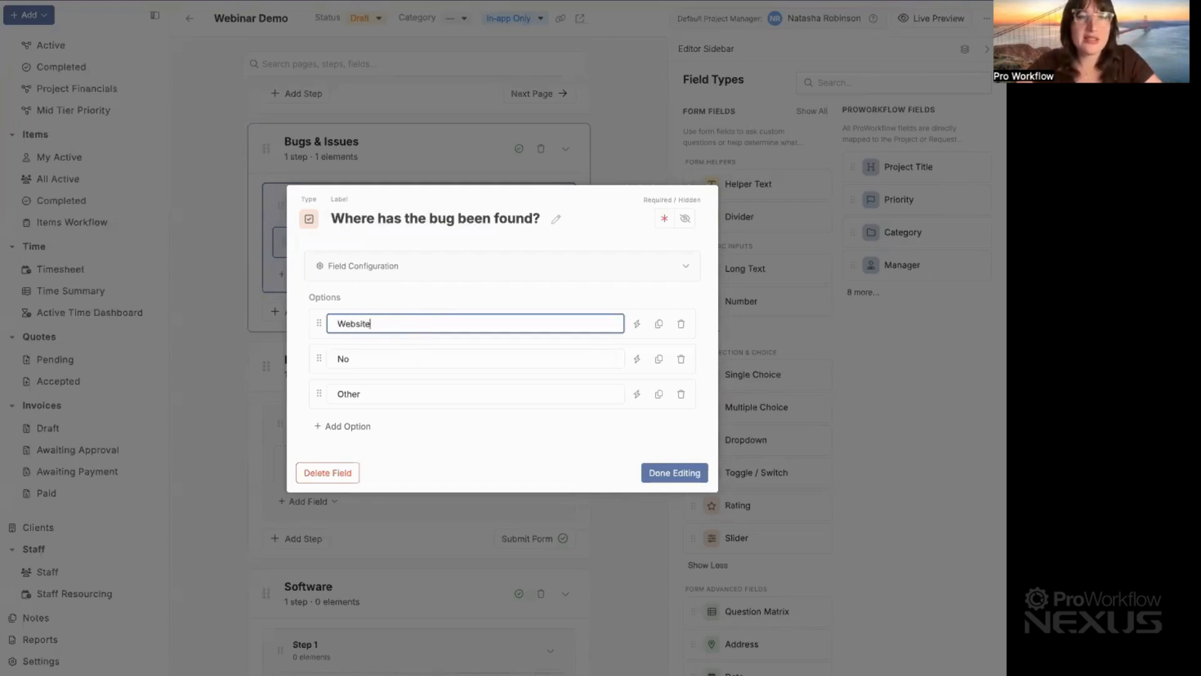
pyautogui.doubleClick(405, 355)
pyautogui.write('Internal Tool')
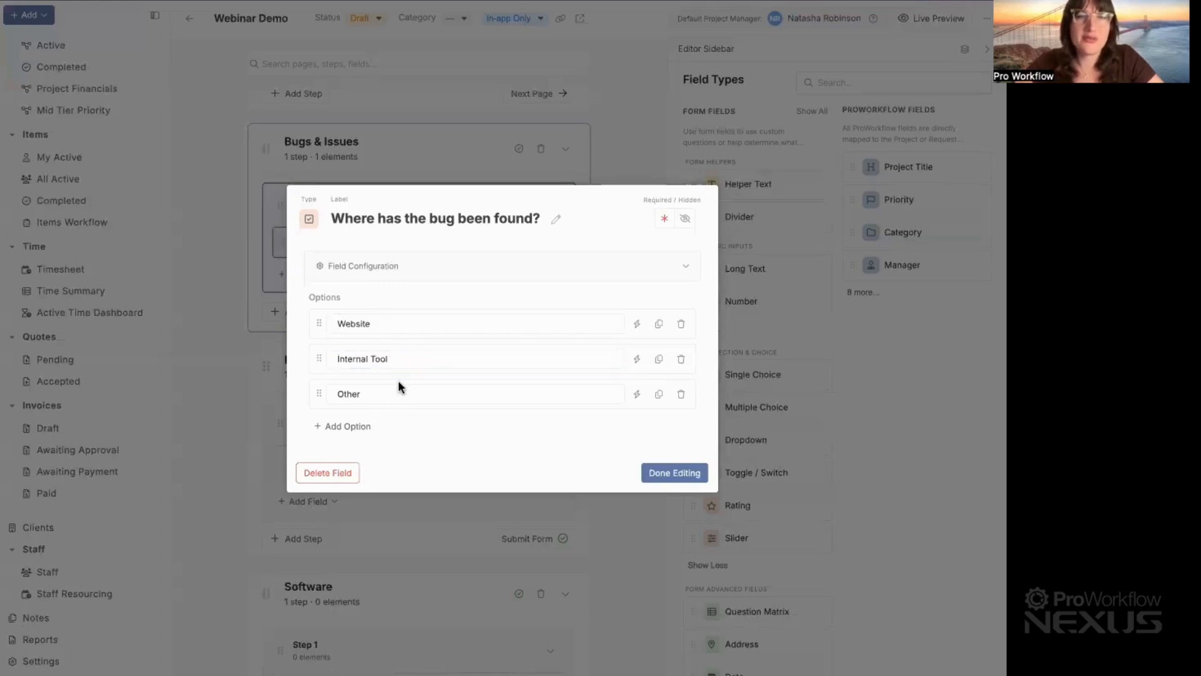
pyautogui.doubleClick(397, 392)
pyautogui.write('M')
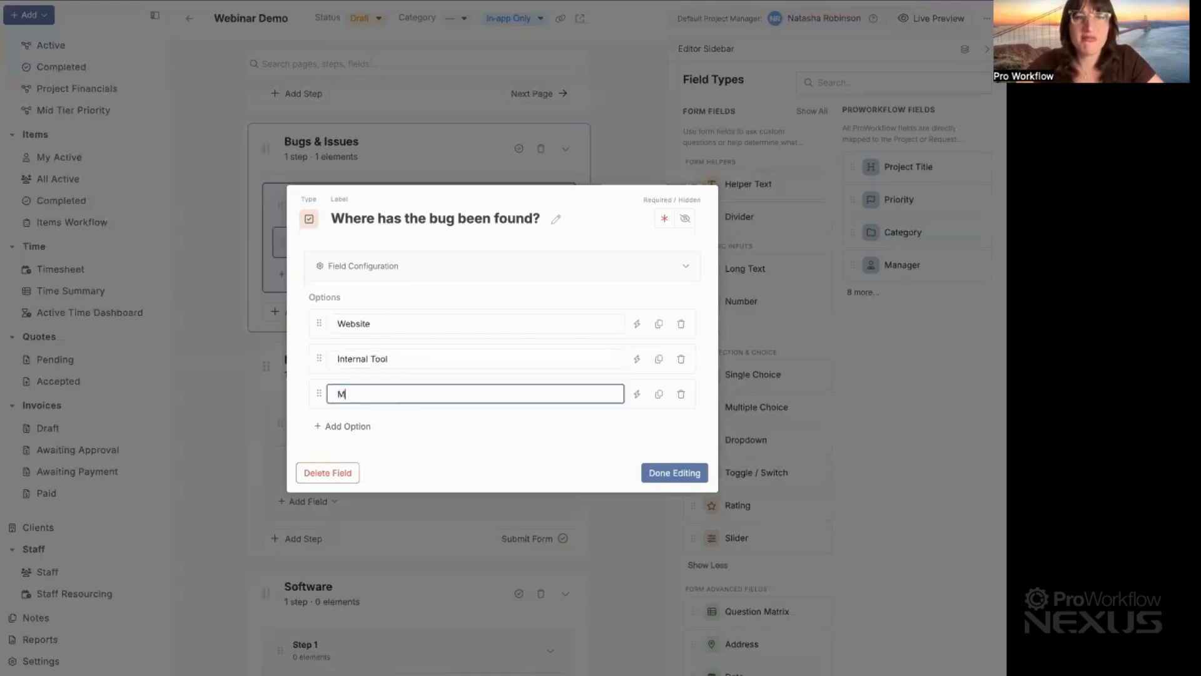
pyautogui.write('ain App')
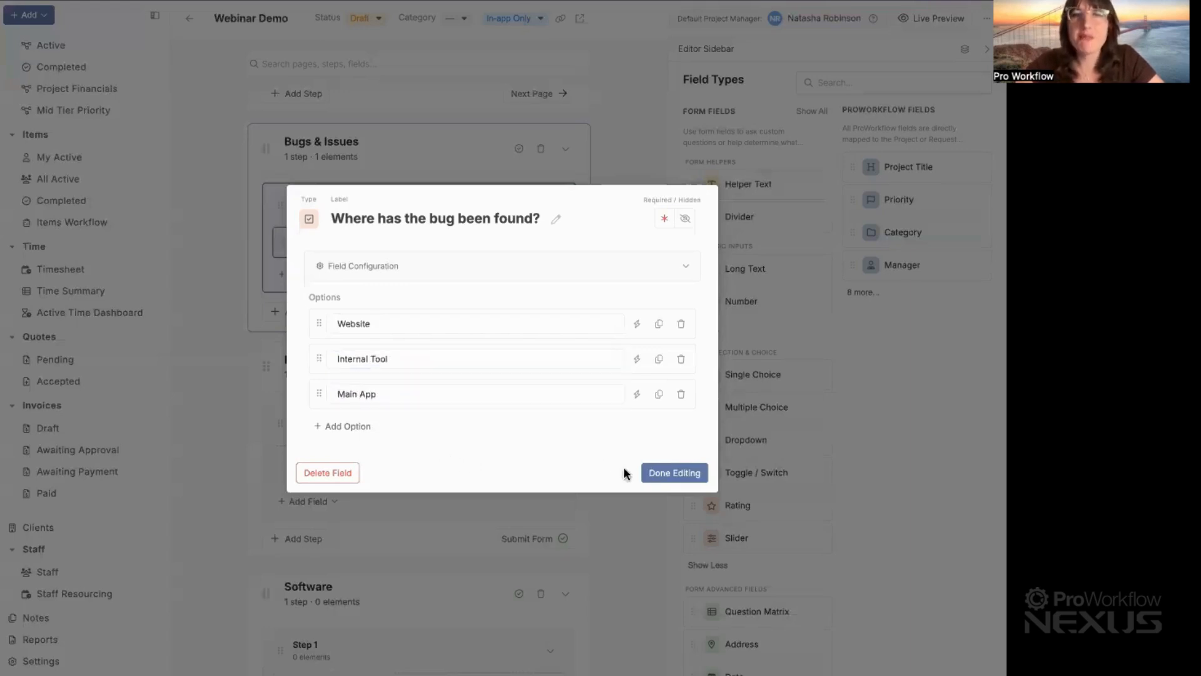
pyautogui.click(655, 471)
# - Add a Rating field below the bug location question on the Bugs & Issues page, labelled "How would you prioritise this bug?"
pyautogui.scroll(2, 382, 292)
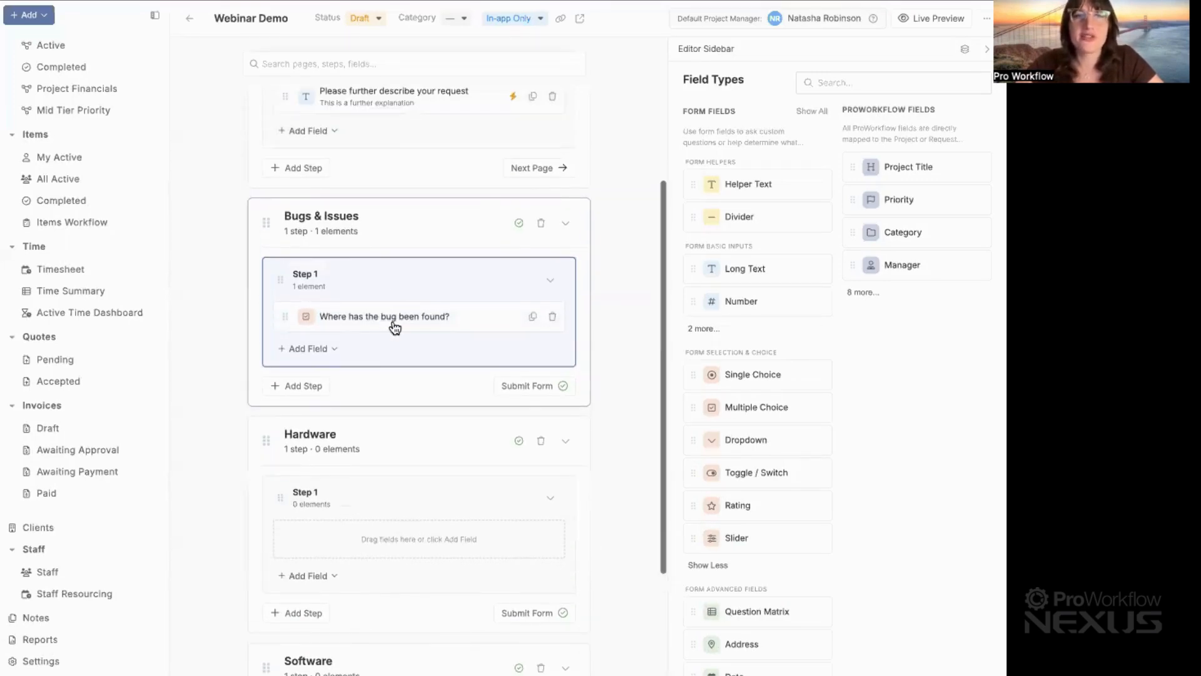
pyautogui.scroll(3, 394, 326)
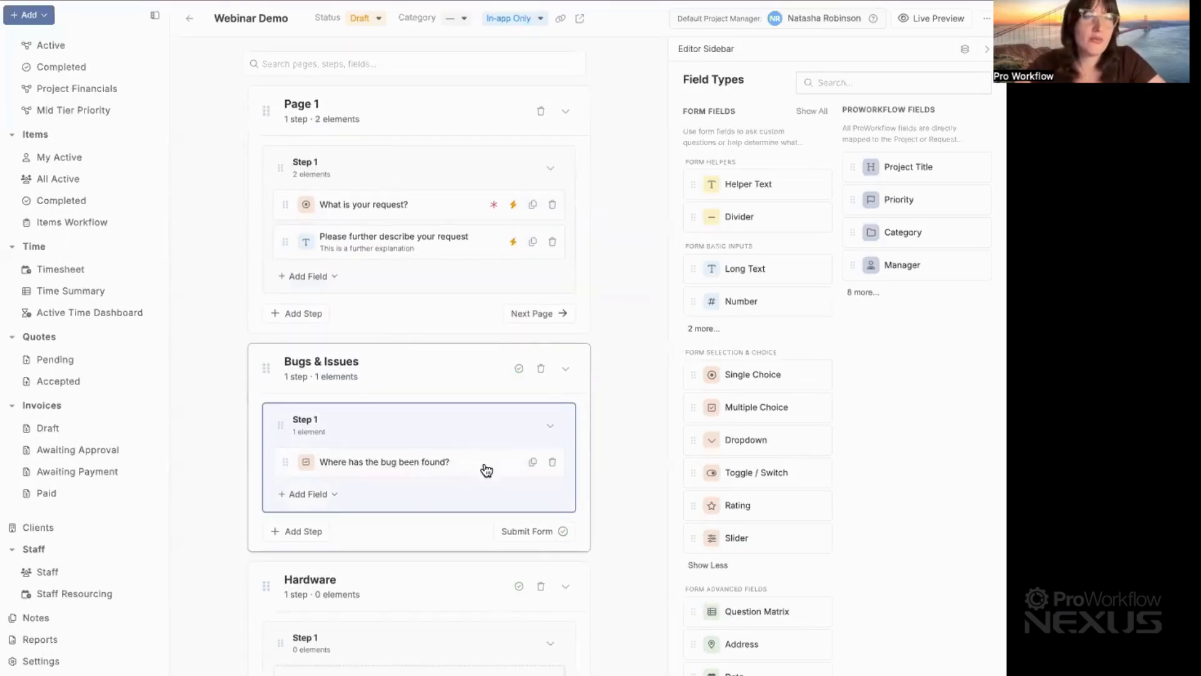
pyautogui.scroll(-1, 712, 422)
pyautogui.moveTo(767, 461); pyautogui.dragTo(427, 499)
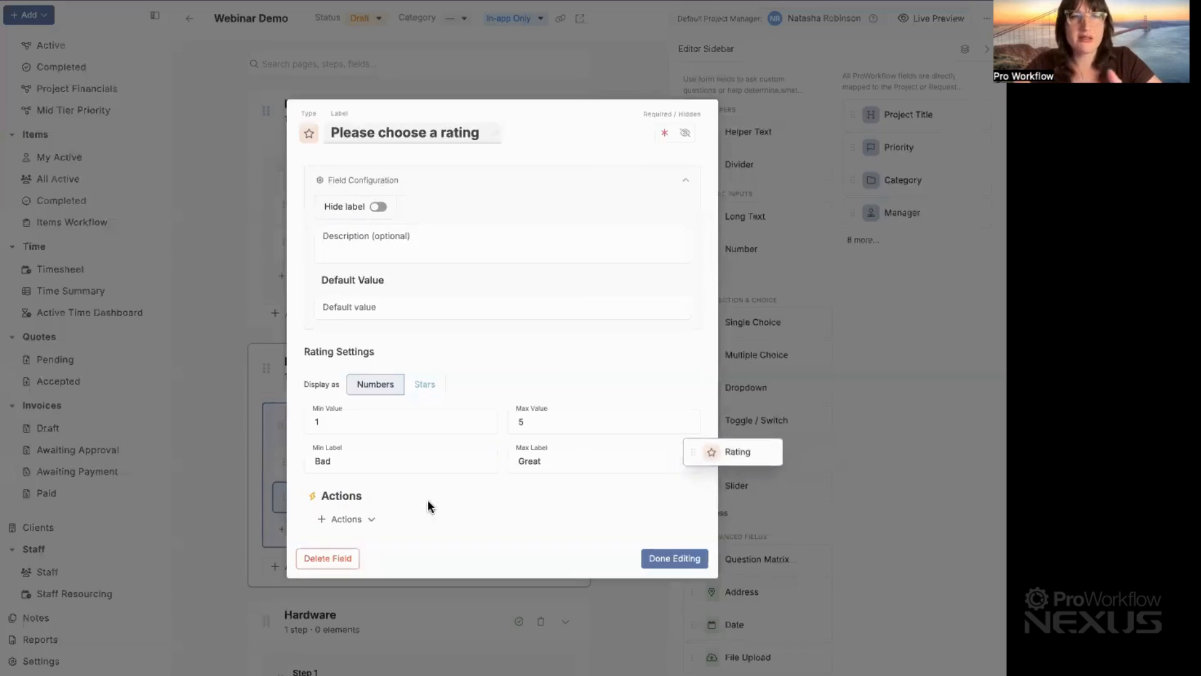
pyautogui.write('How wou')
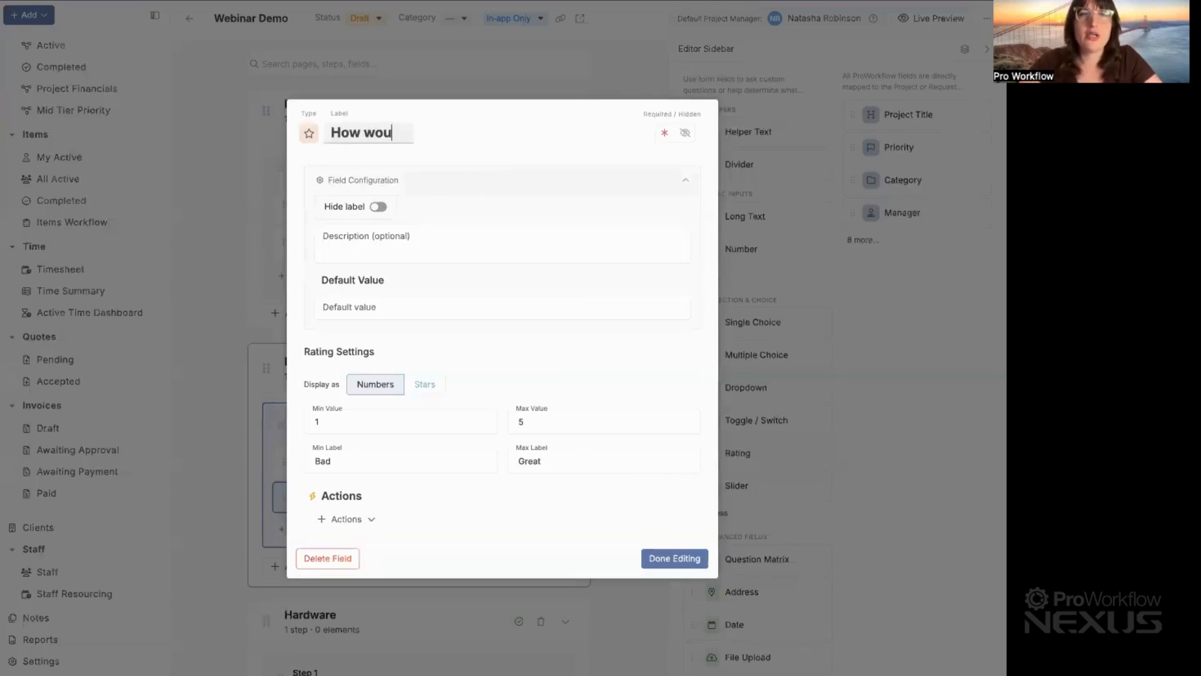
pyautogui.write('ld you prio')
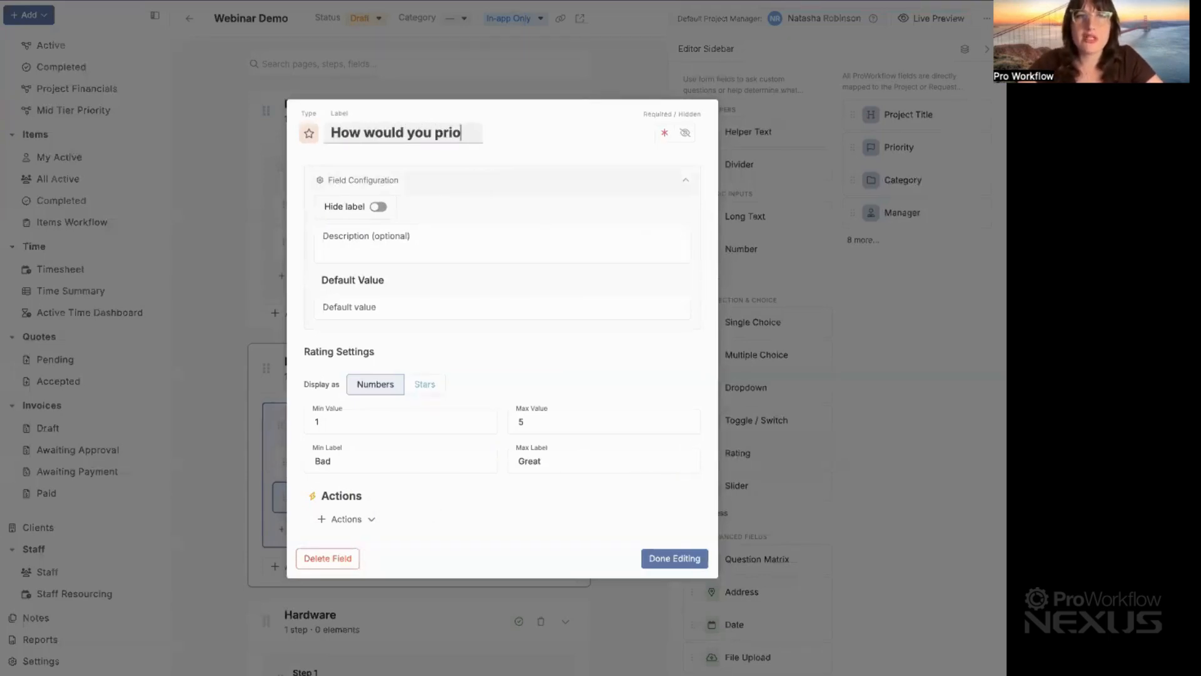
pyautogui.write('ritse')
pyautogui.press('BackSpace')
pyautogui.press('BackSpace')
pyautogui.write('is')
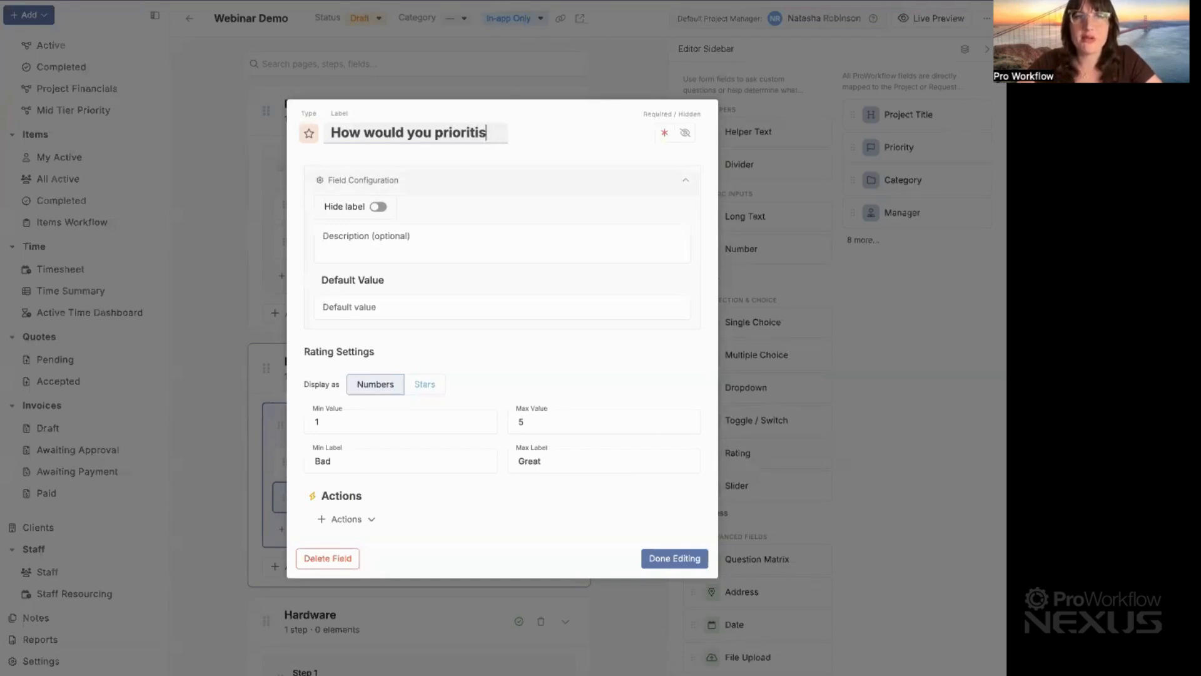
pyautogui.write('e this bug?')
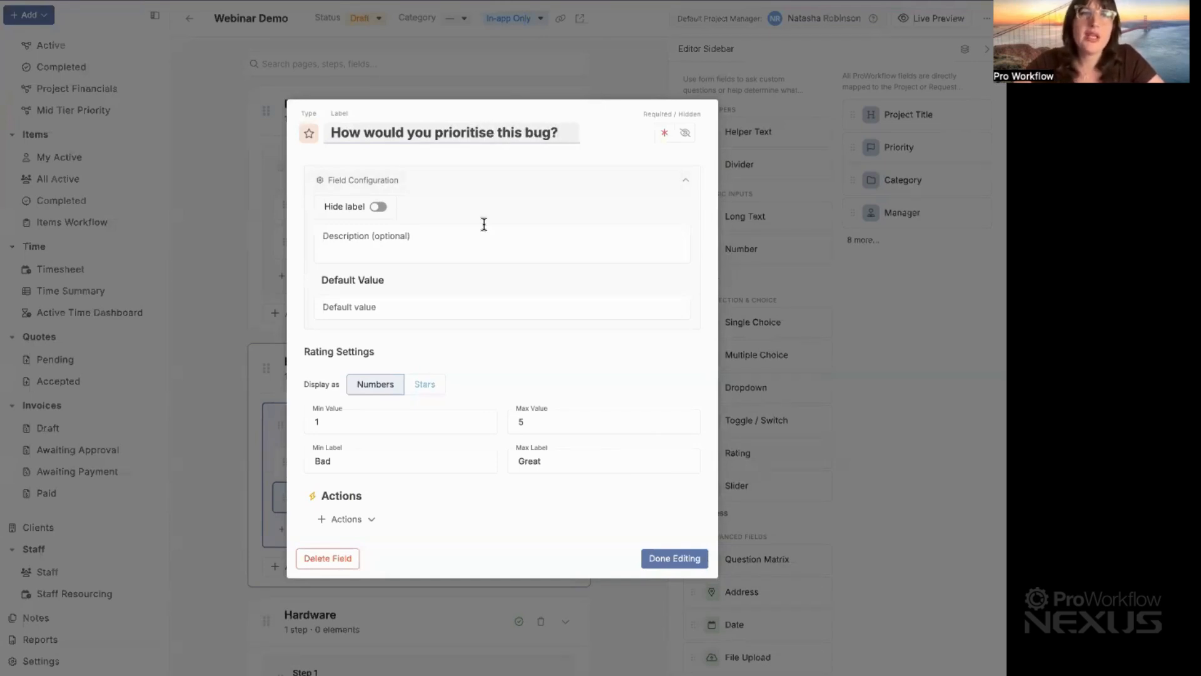
pyautogui.press('Return')
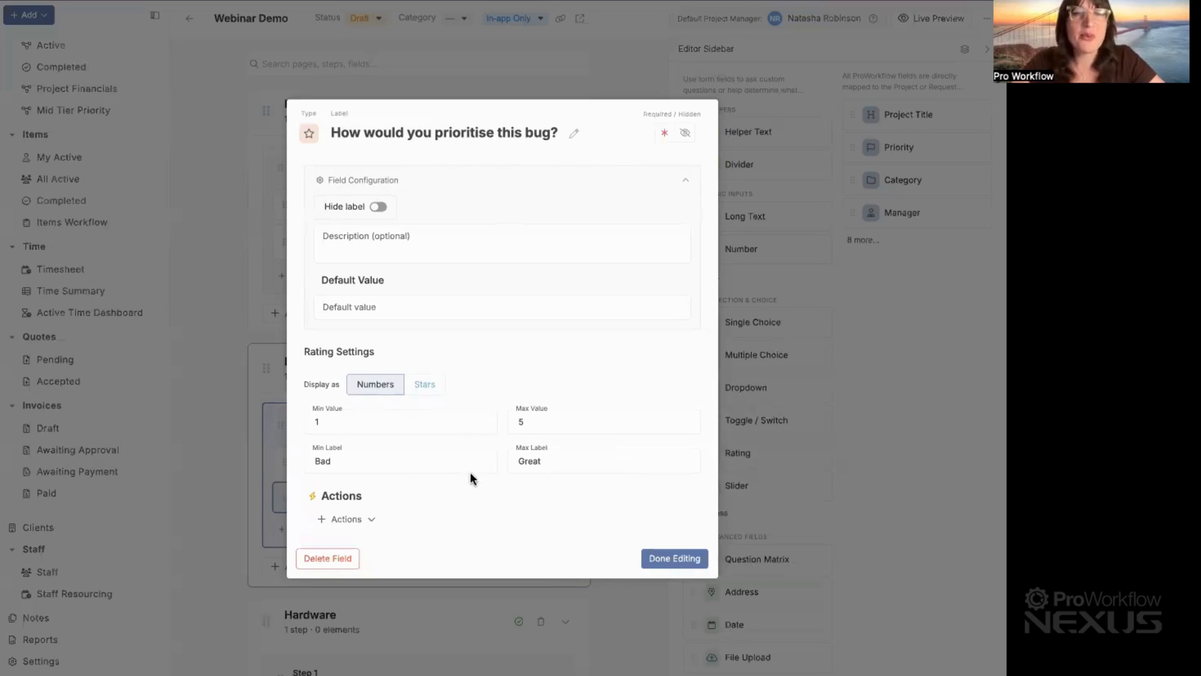
# - Set the rating's minimum label to "Low Priority" and maximum label to "High Priority", and finish editing the field
pyautogui.click(378, 466)
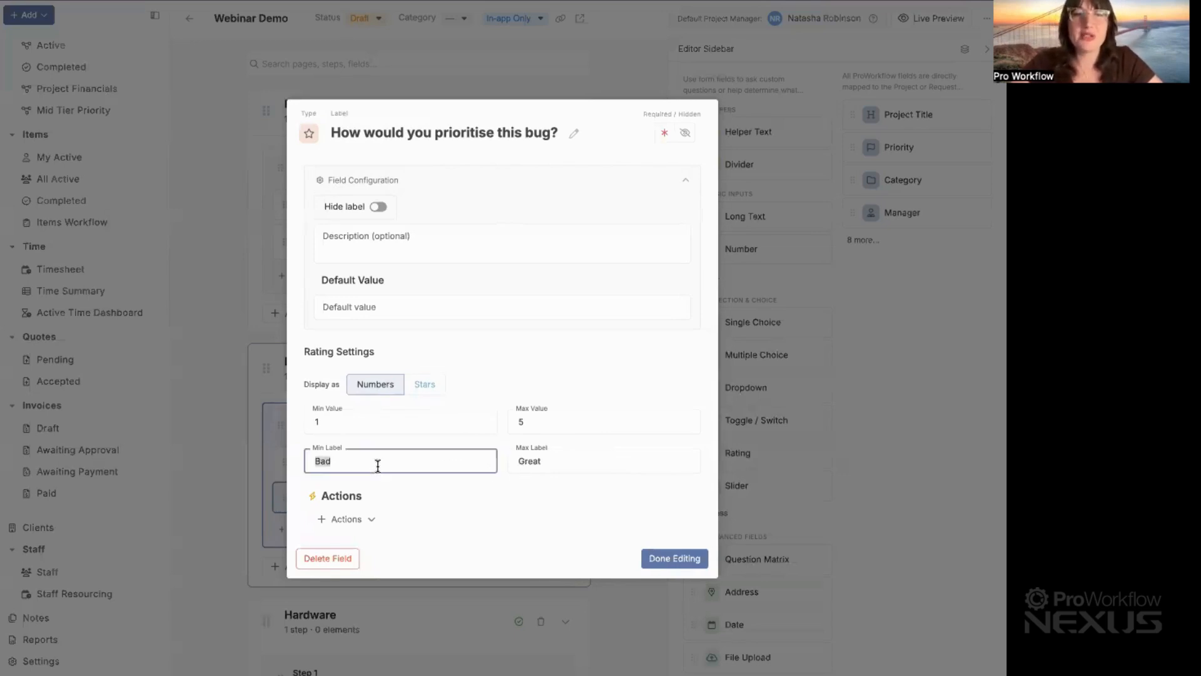
pyautogui.click(366, 519)
pyautogui.click(519, 155)
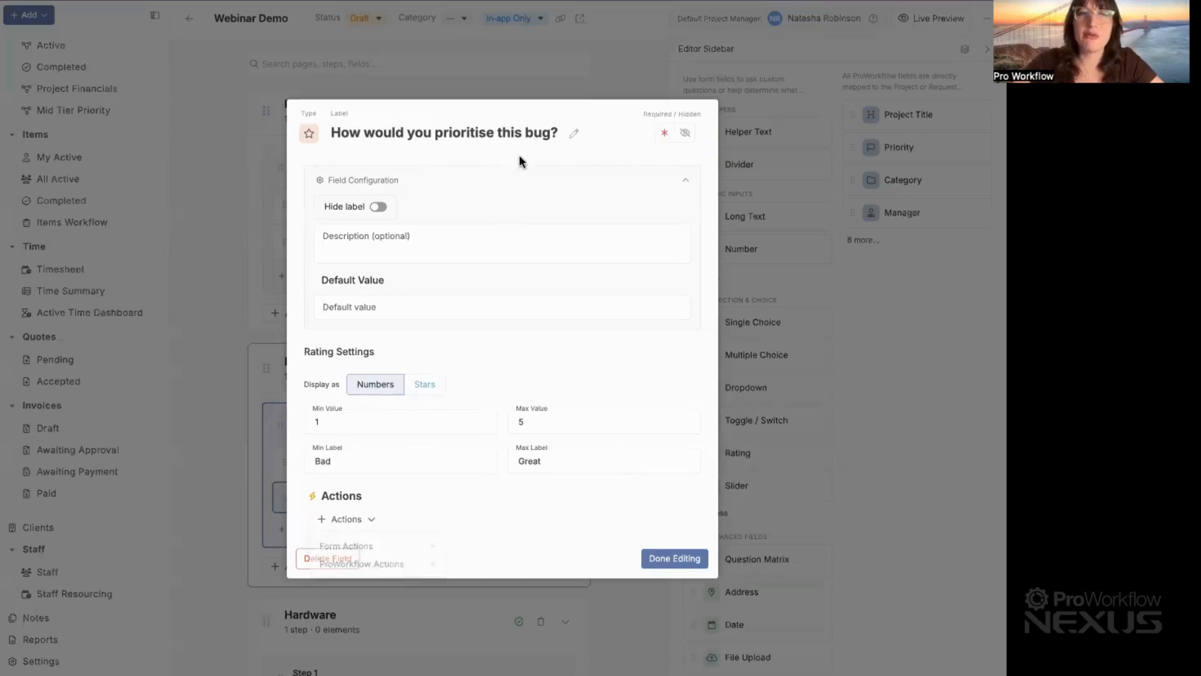
pyautogui.click(397, 463)
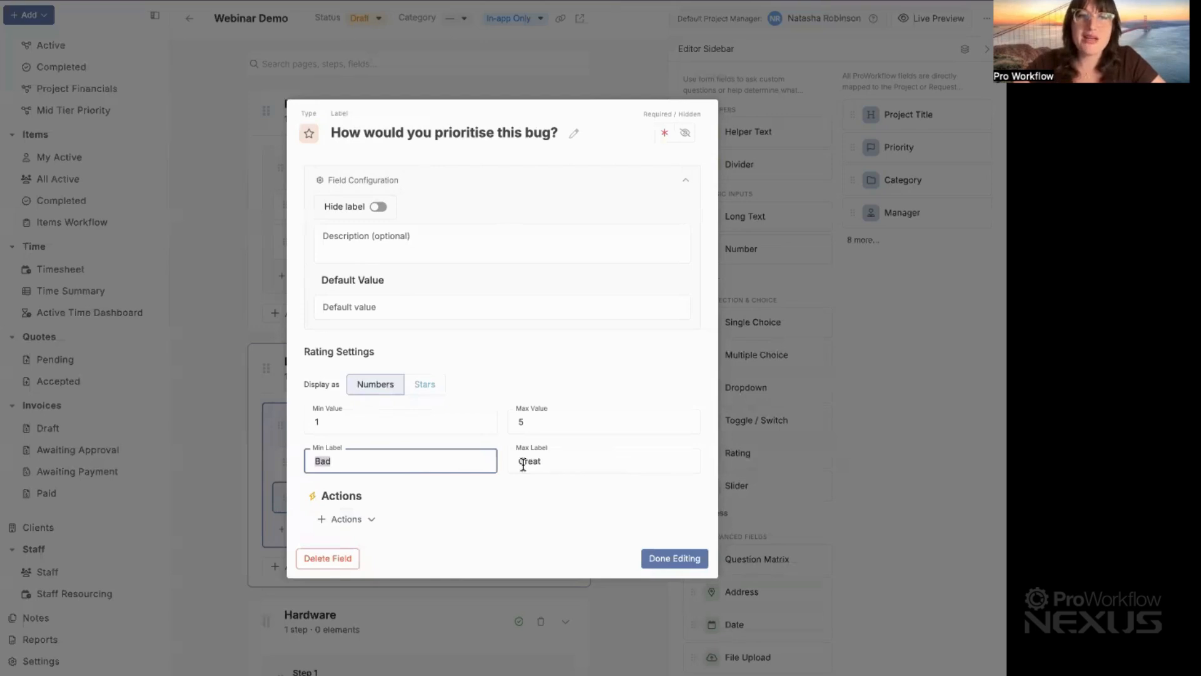
pyautogui.click(554, 463)
pyautogui.click(399, 463)
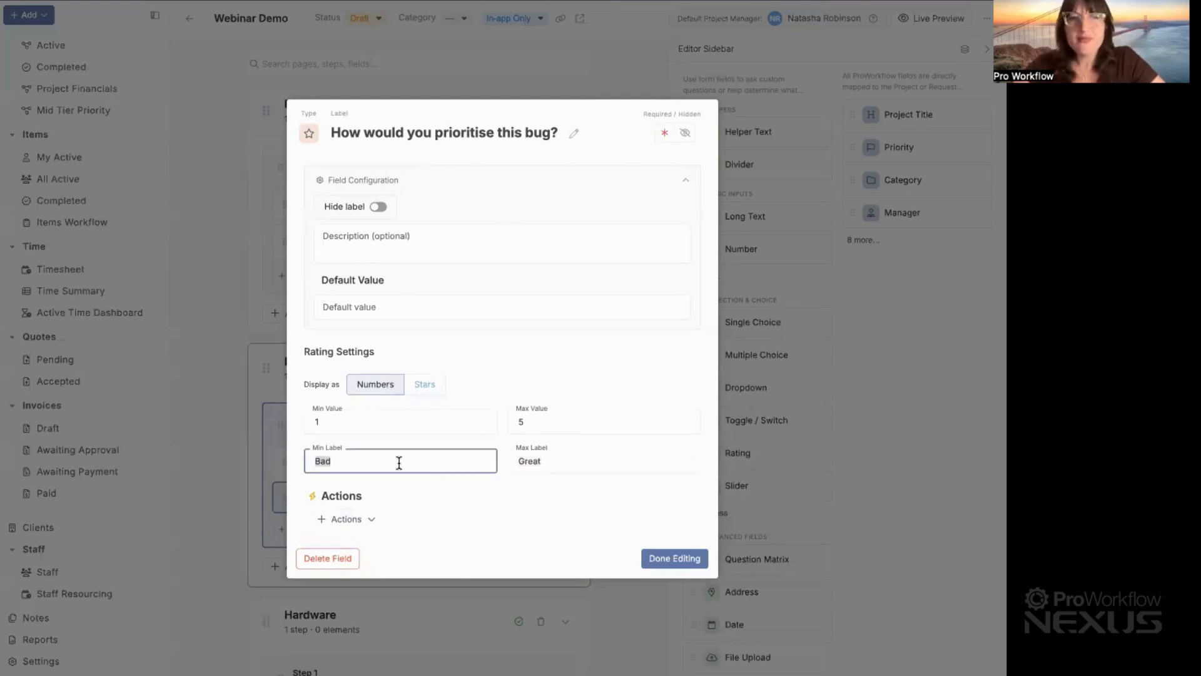
pyautogui.write('Low ')
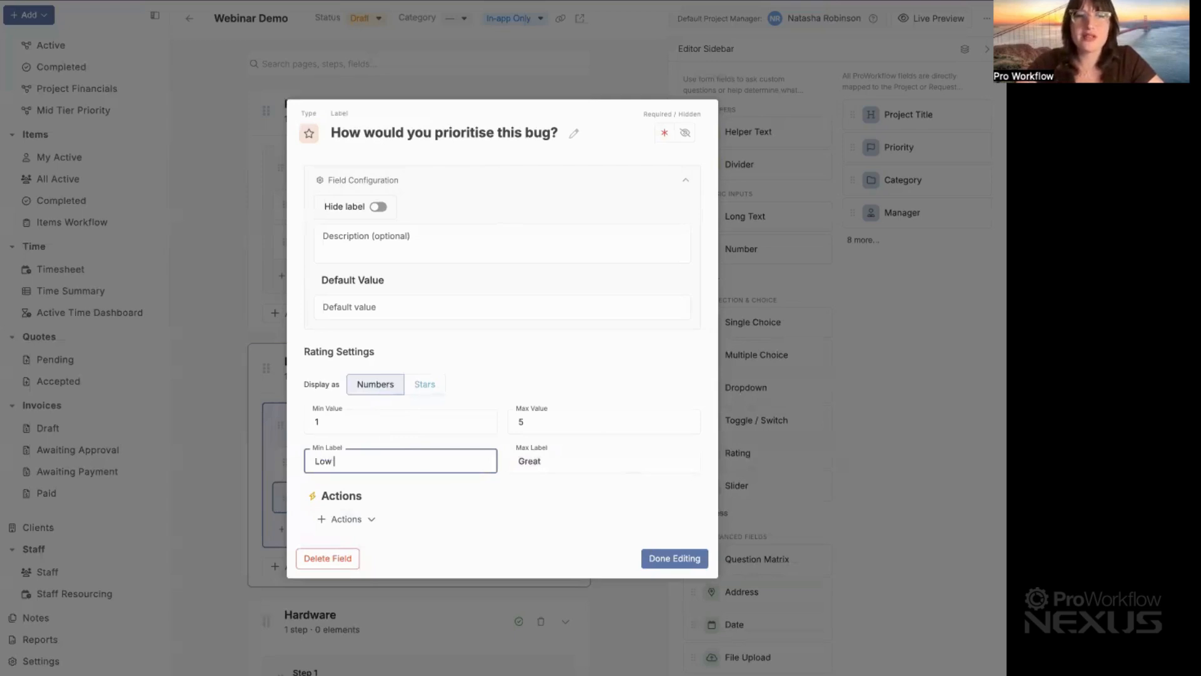
pyautogui.write('Priority')
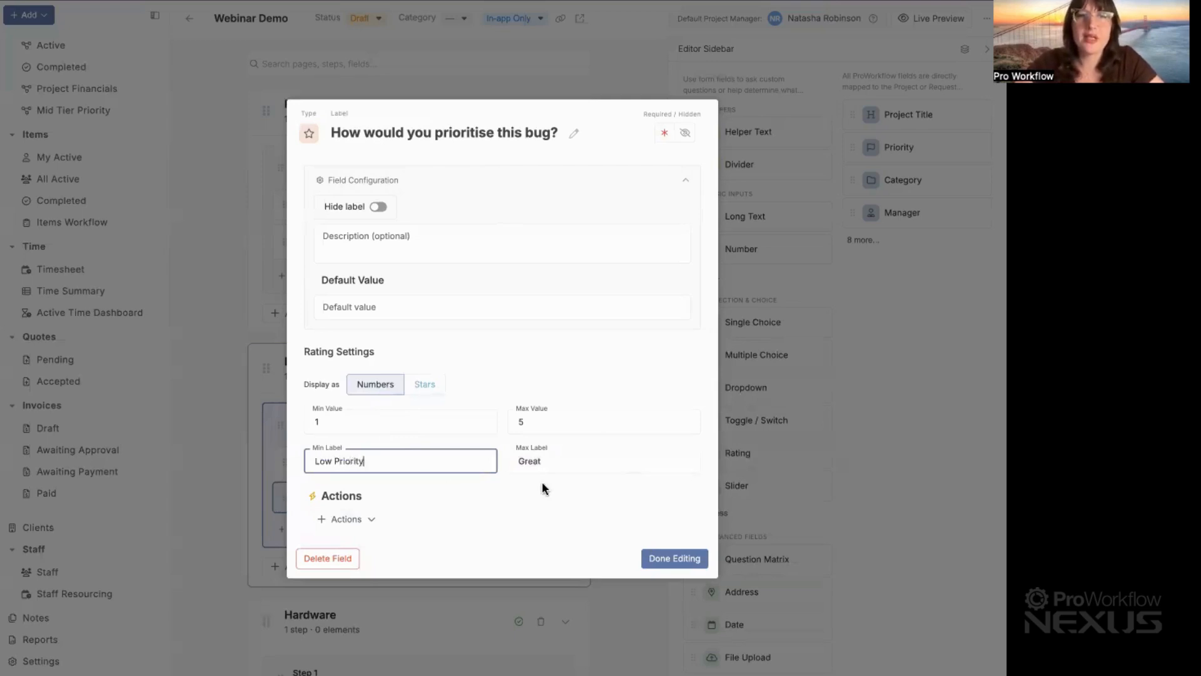
pyautogui.click(613, 463)
pyautogui.write('High Priority')
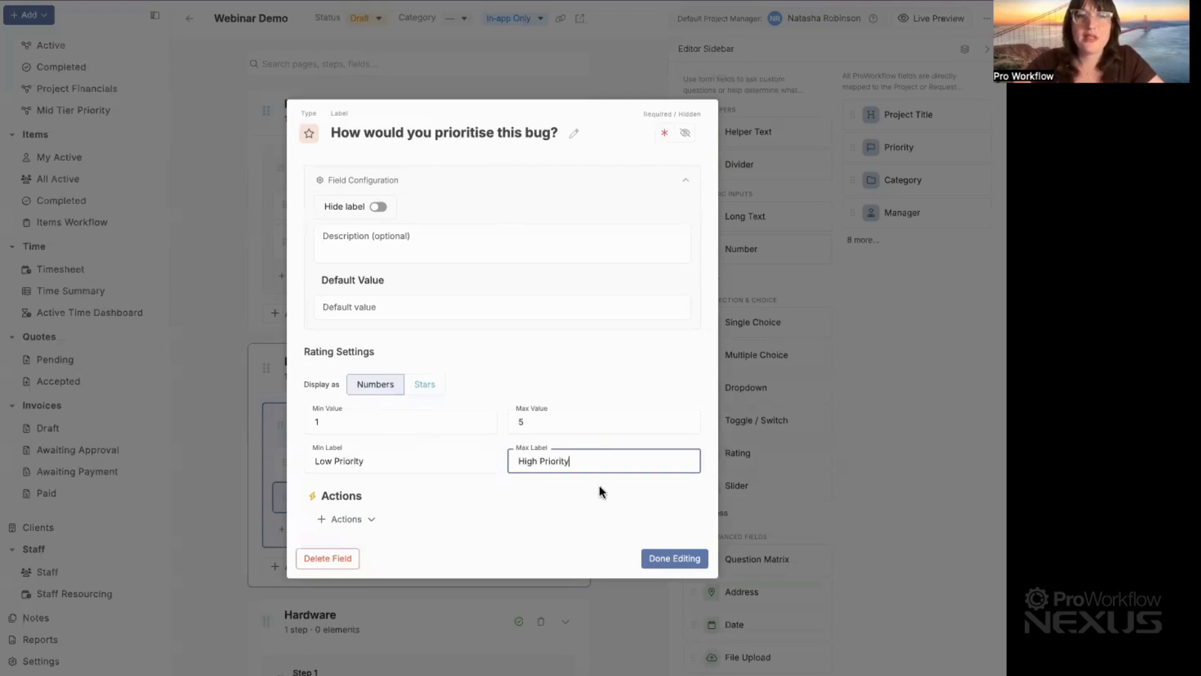
pyautogui.click(599, 485)
pyautogui.click(351, 522)
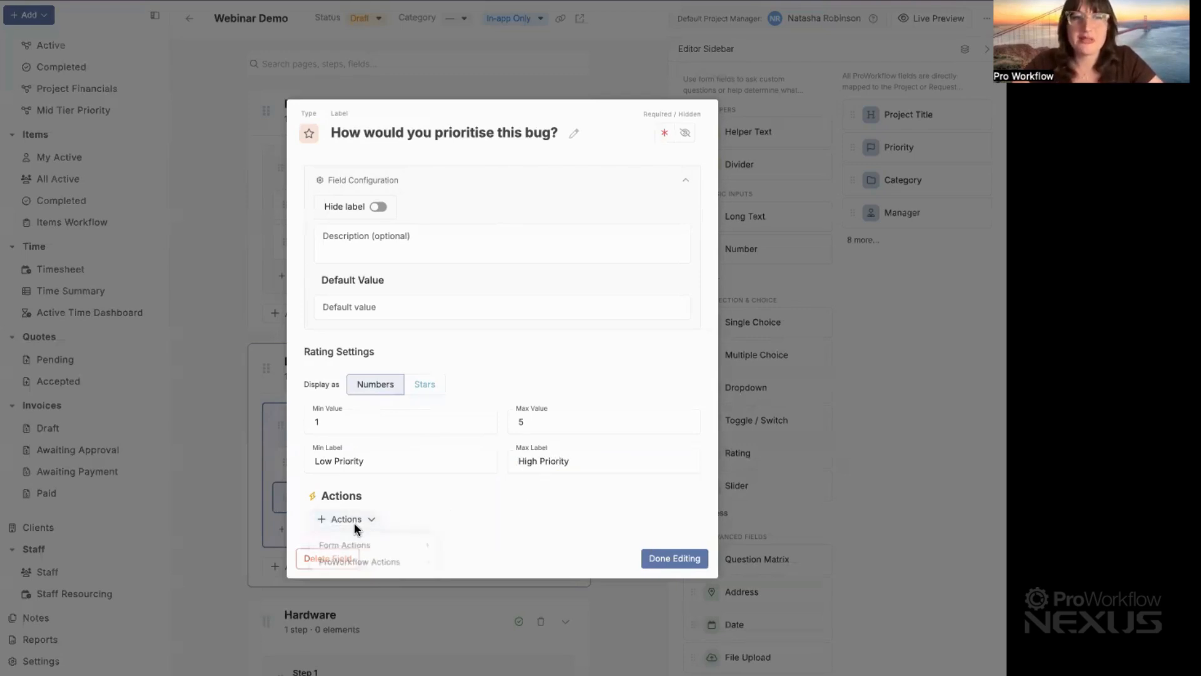
pyautogui.click(675, 556)
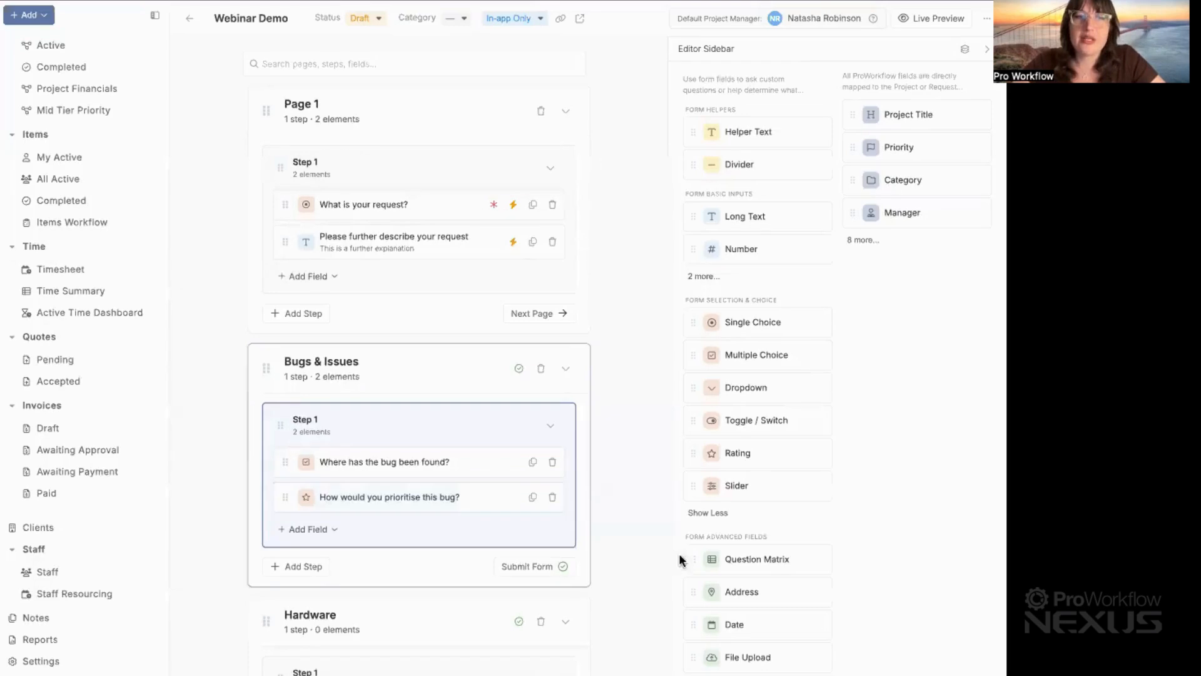
# - Reopen the bug priority rating field to review its settings, and close it without changes
pyautogui.scroll(-2, 433, 498)
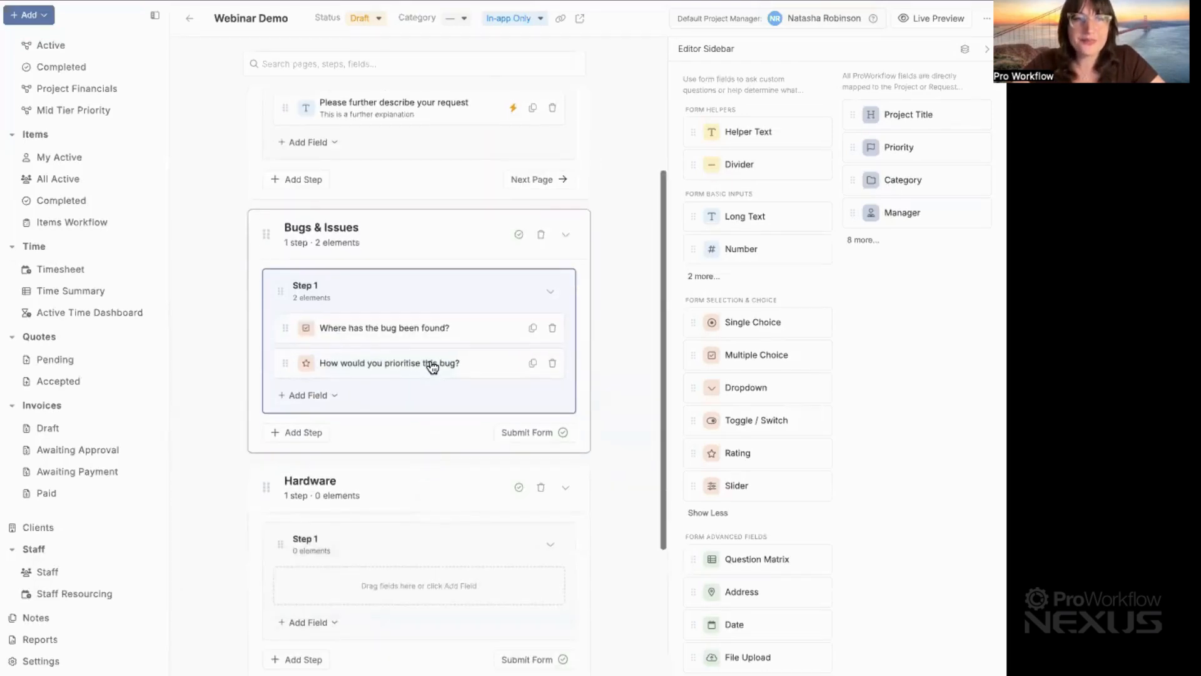
pyautogui.click(429, 363)
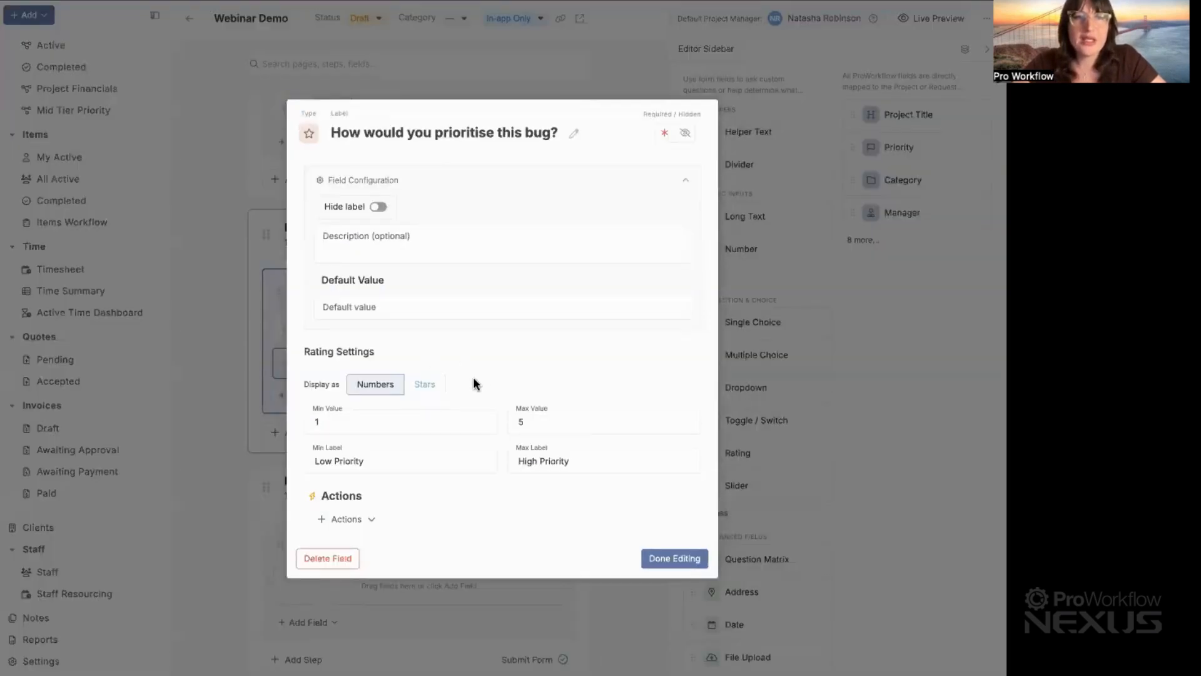
pyautogui.click(753, 342)
# - Add a Short Text field to Step 1 of the Hardware page, labelled "What device did you require?"
pyautogui.scroll(-3, 620, 369)
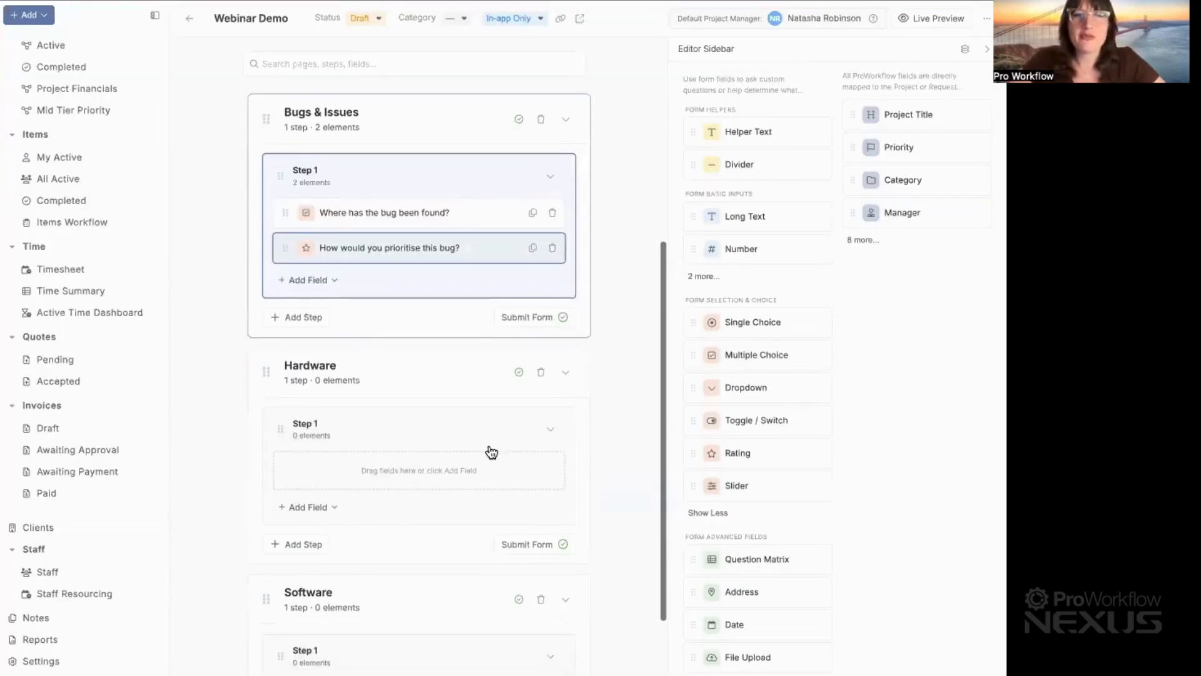
pyautogui.scroll(1, 457, 404)
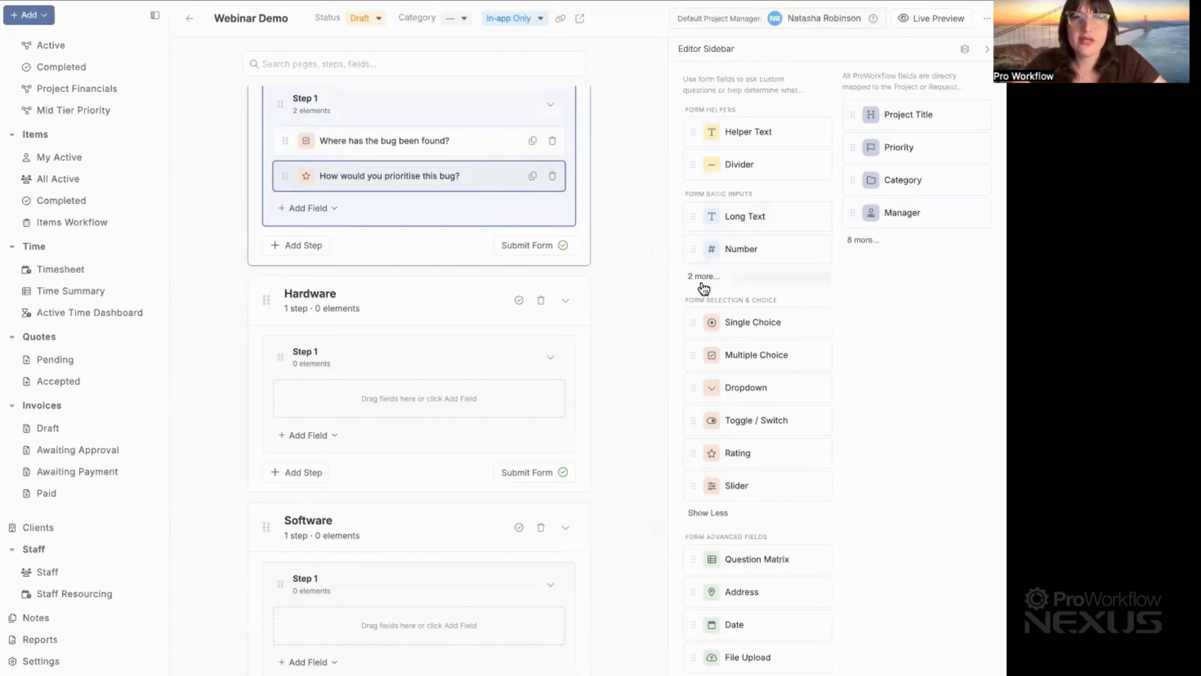
pyautogui.click(703, 277)
pyautogui.moveTo(745, 297); pyautogui.dragTo(377, 394)
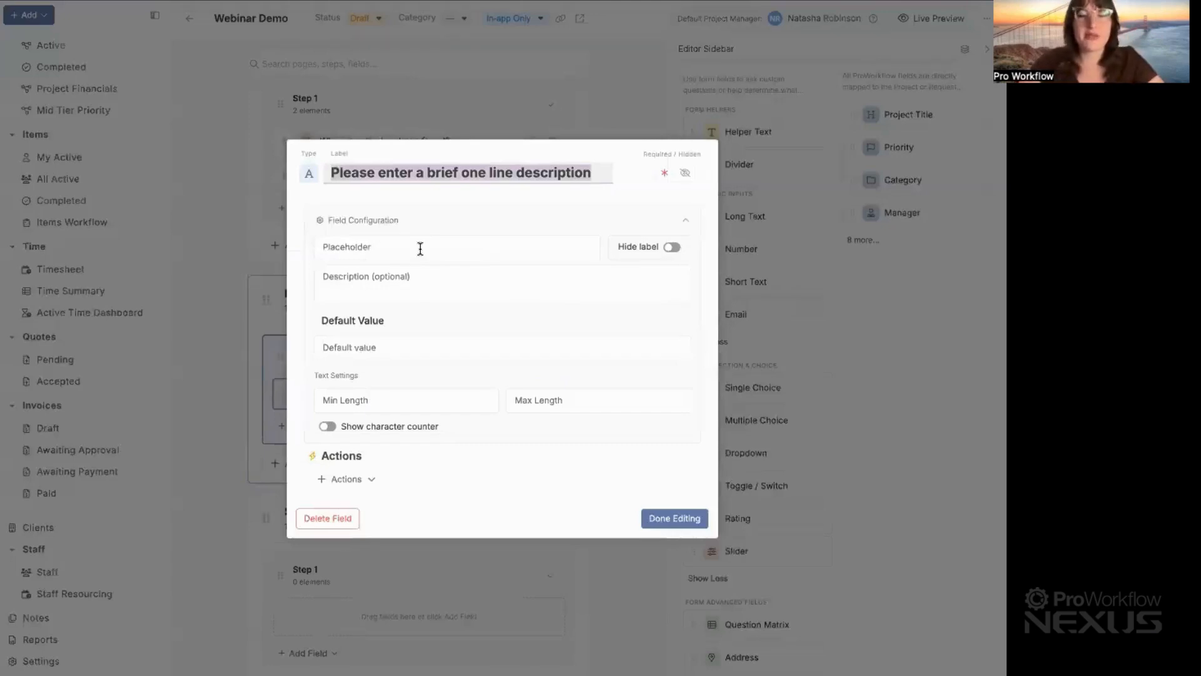
pyautogui.write('What device ')
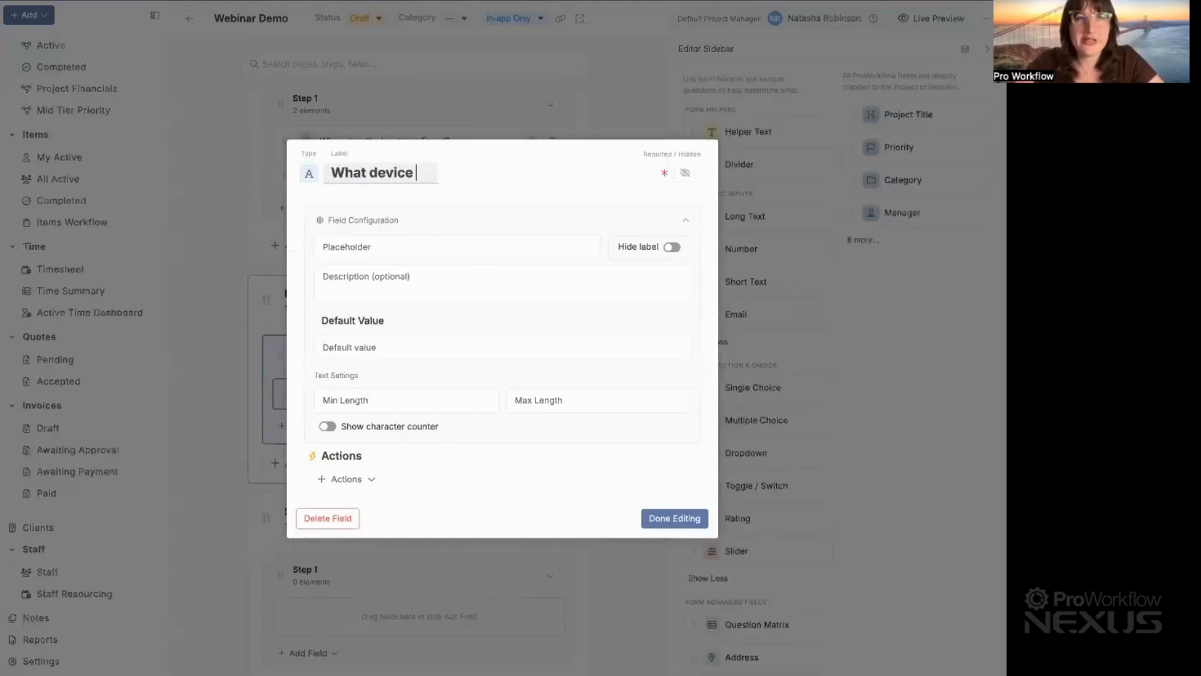
pyautogui.write('did you')
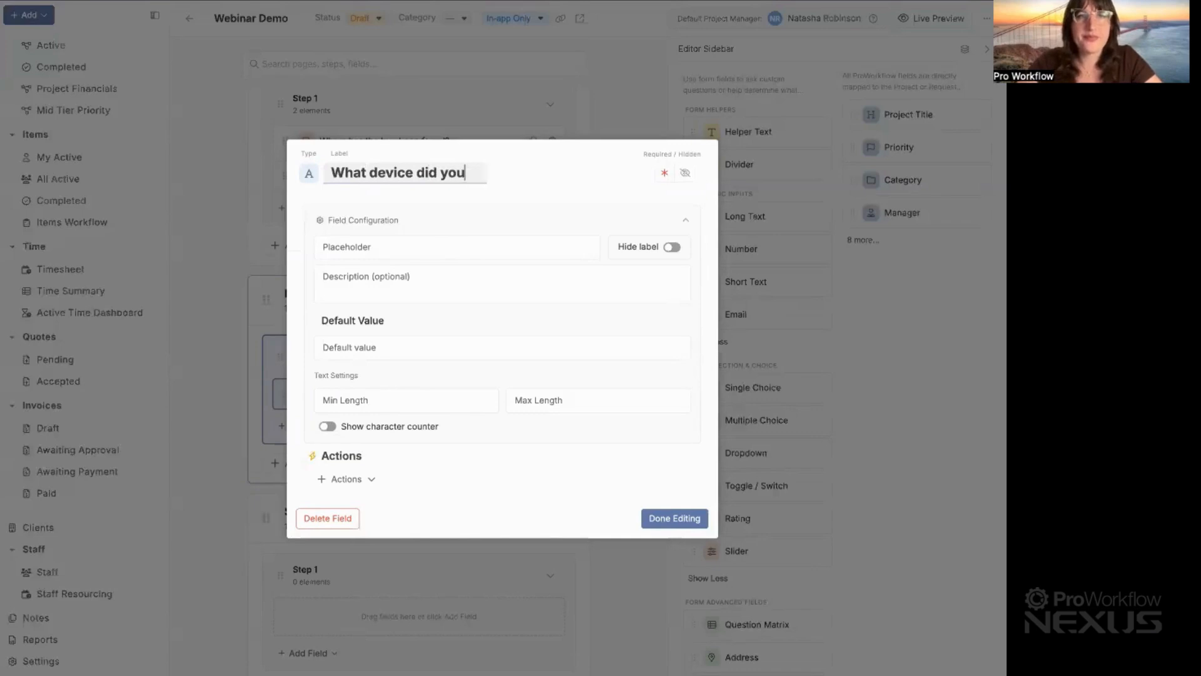
pyautogui.write(' require?')
pyautogui.click(474, 478)
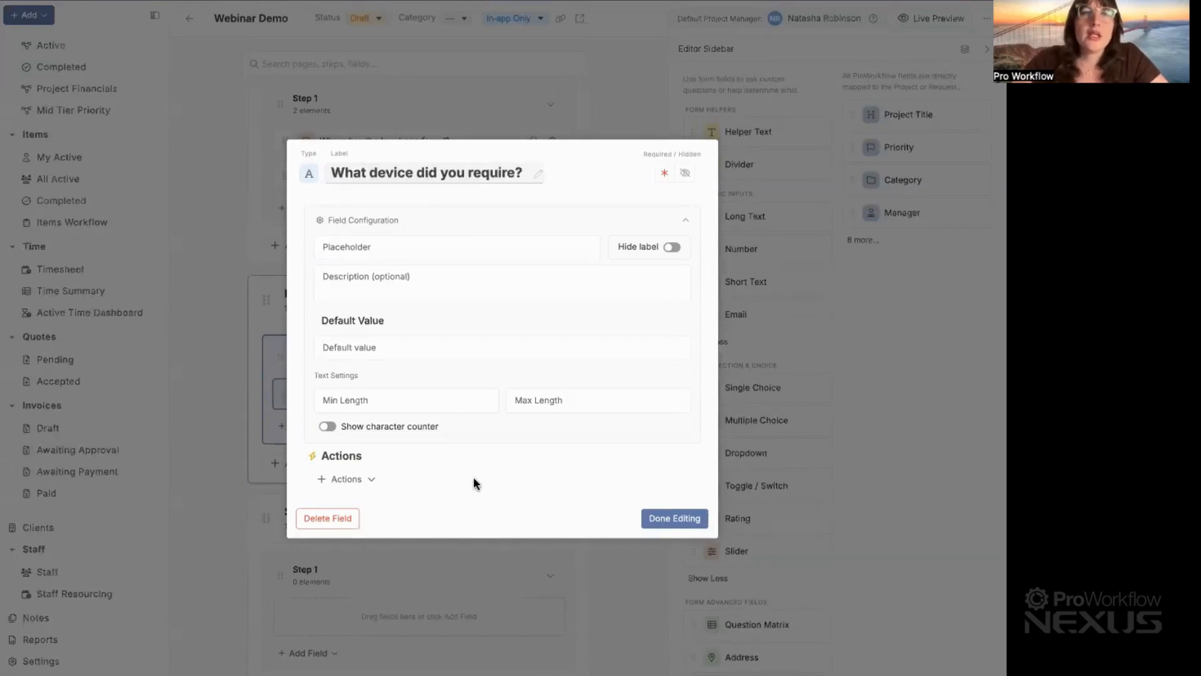
# - Set the maximum length of the "What device did you require?" field to 180 and finish editing it
pyautogui.click(484, 472)
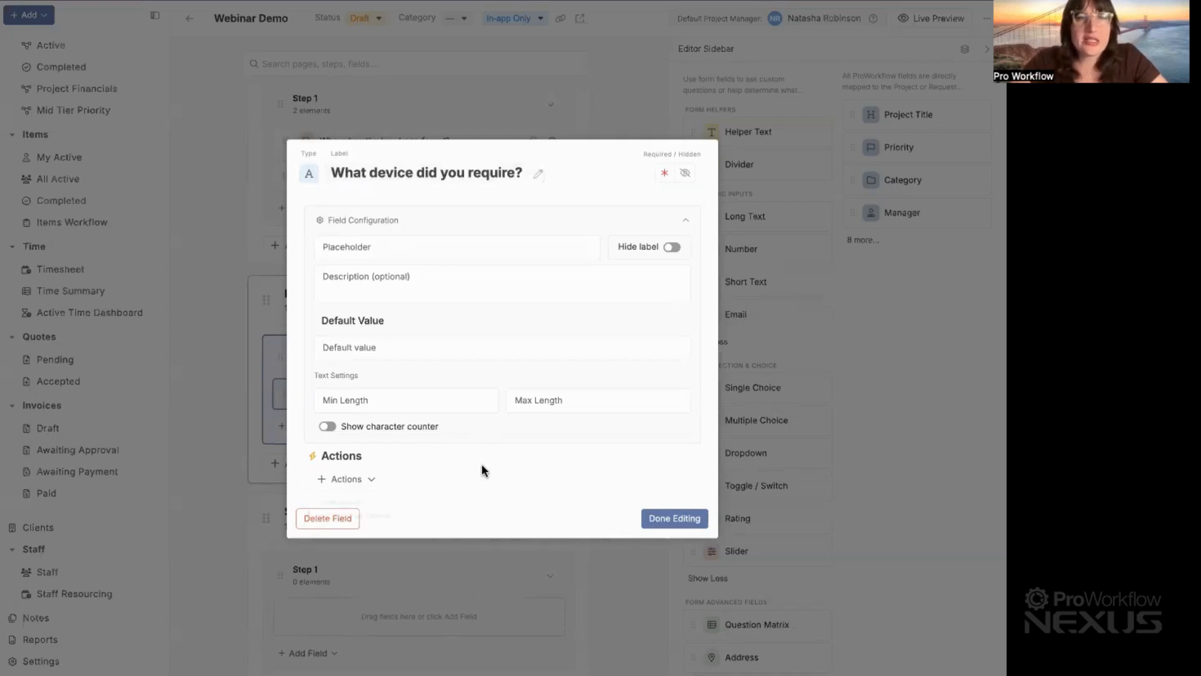
pyautogui.click(565, 395)
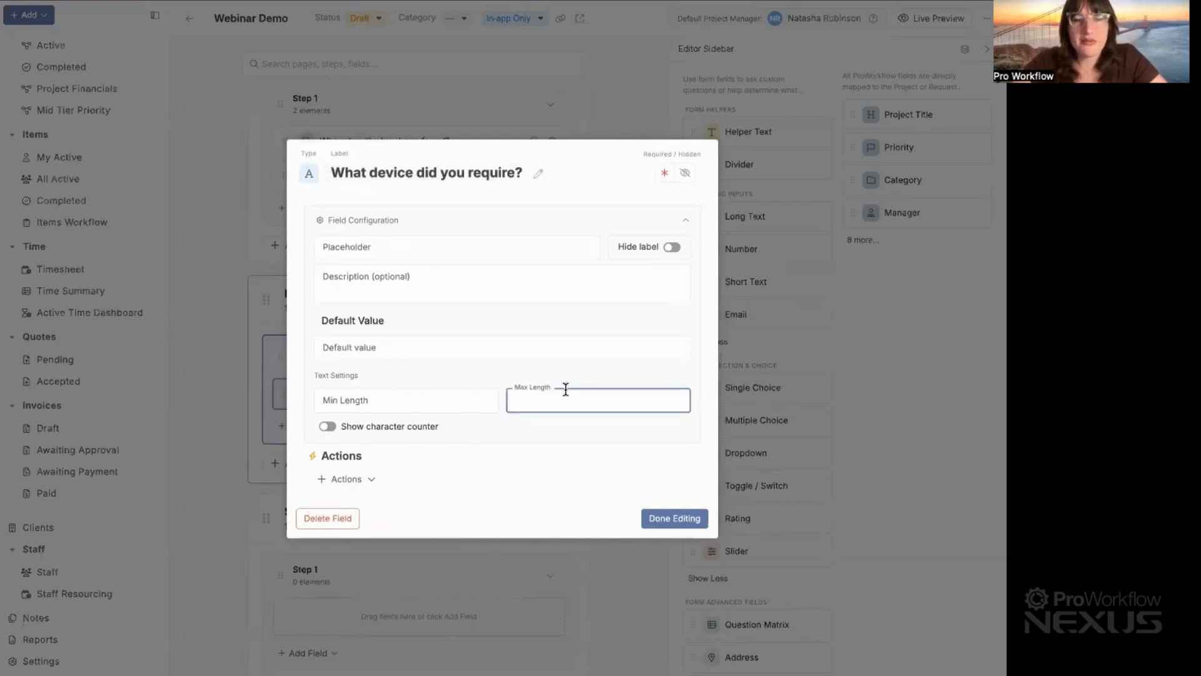
pyautogui.write('180')
pyautogui.click(545, 457)
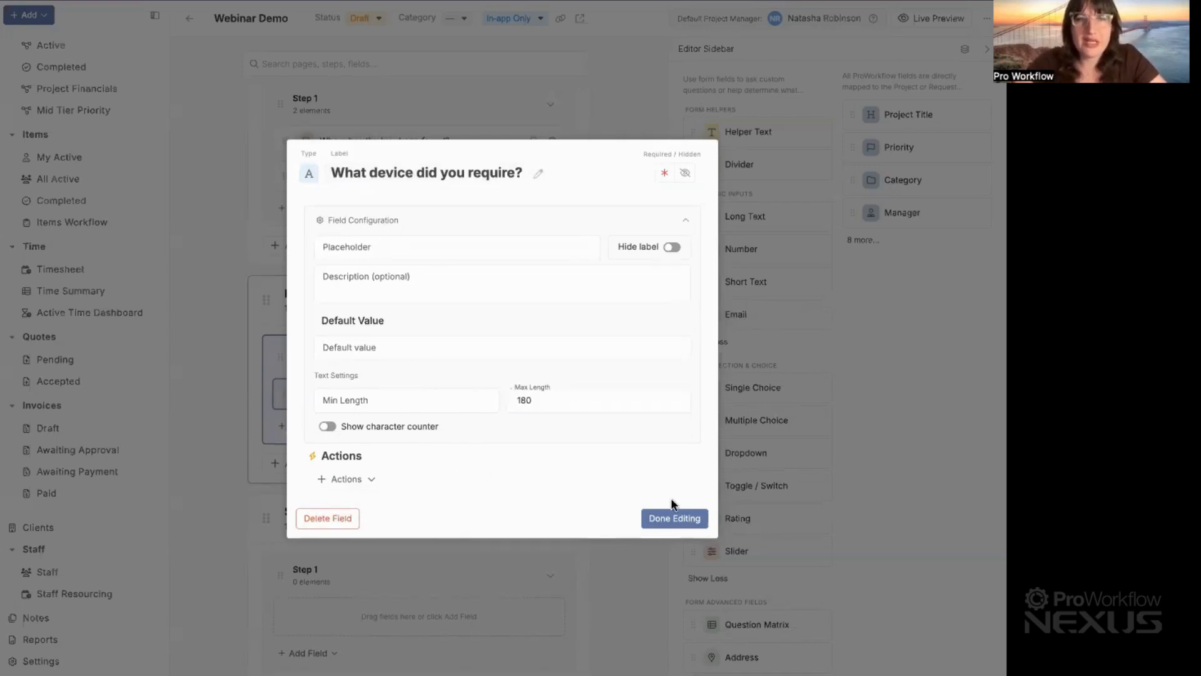
pyautogui.click(677, 519)
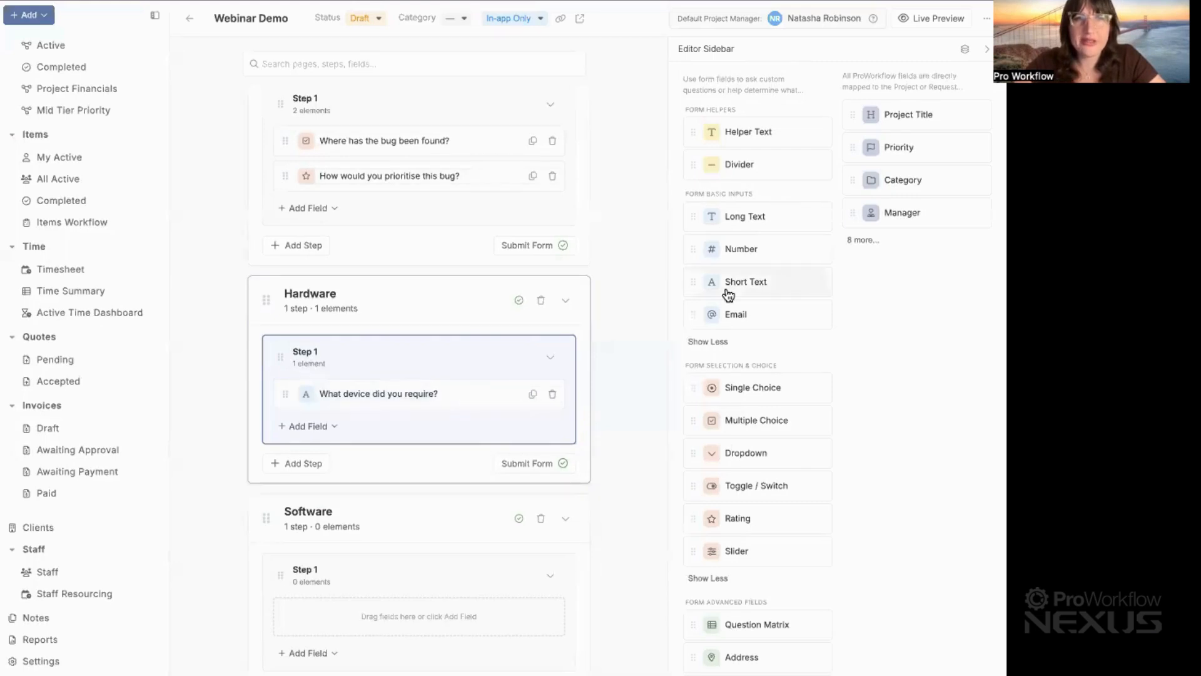
# - Add a Number field below the device question on the Hardware page, labelled "What is the cost of this device"
pyautogui.moveTo(750, 261); pyautogui.dragTo(425, 438)
pyautogui.write('Wha')
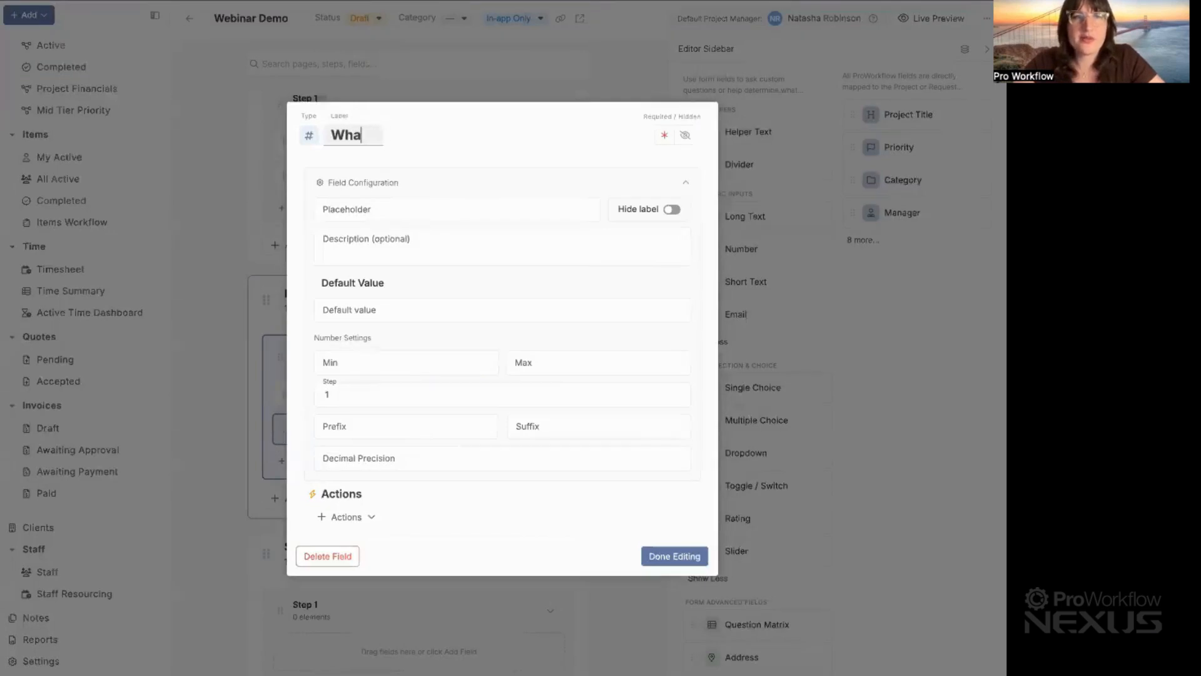
pyautogui.write('t is the cost of this de')
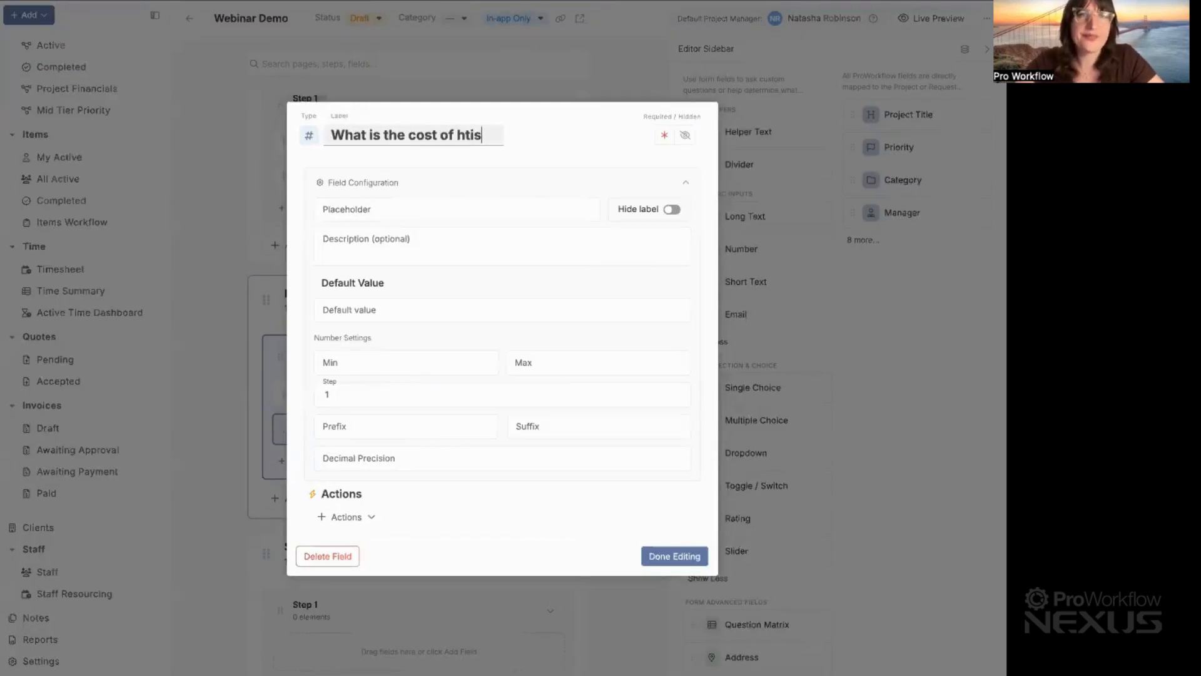
pyautogui.write('vice')
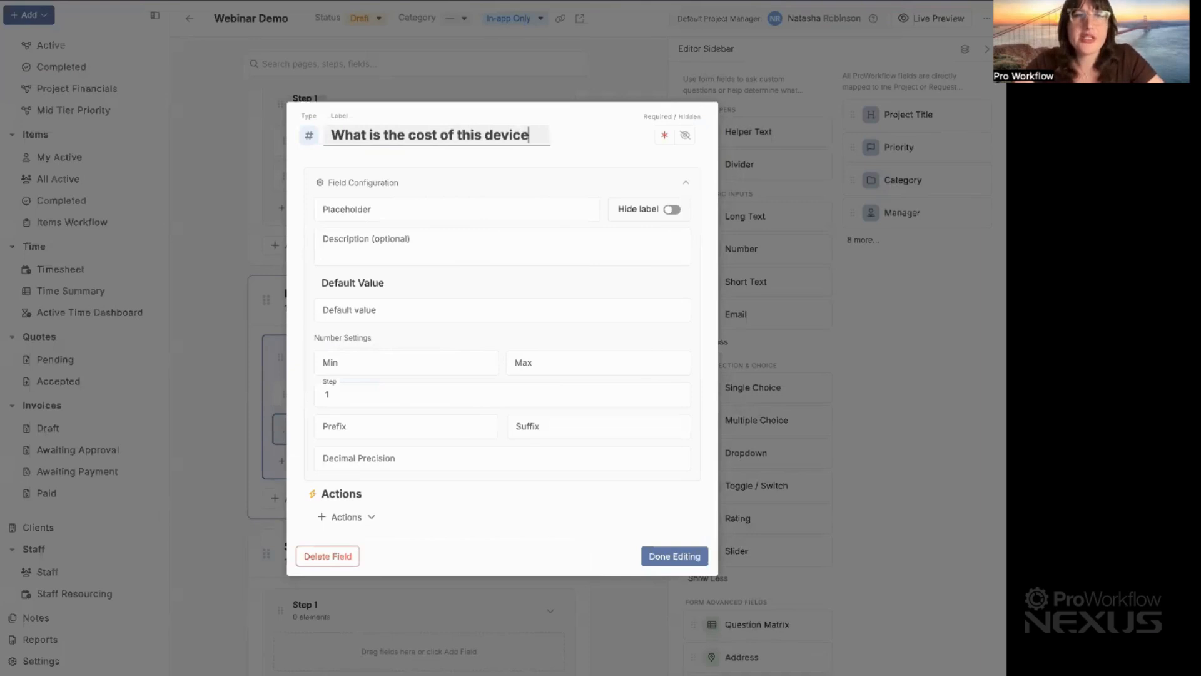
pyautogui.click(588, 181)
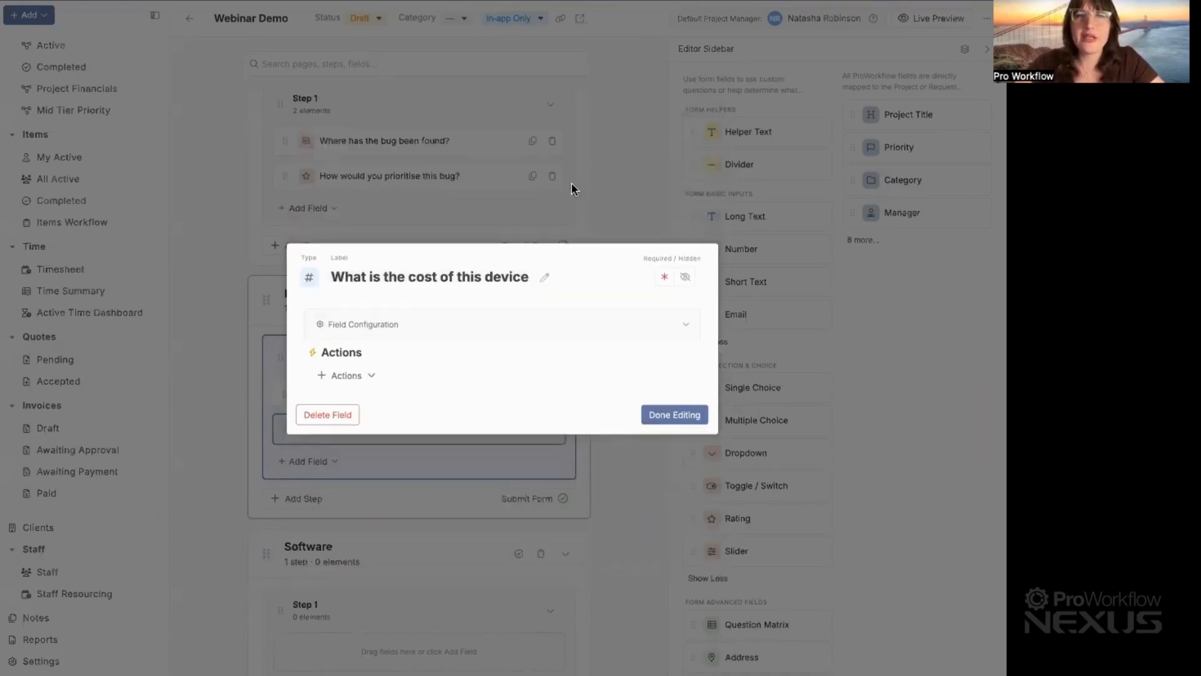
# - Configure the device cost field with a maximum of 5000 and the prefix "$"
pyautogui.click(509, 331)
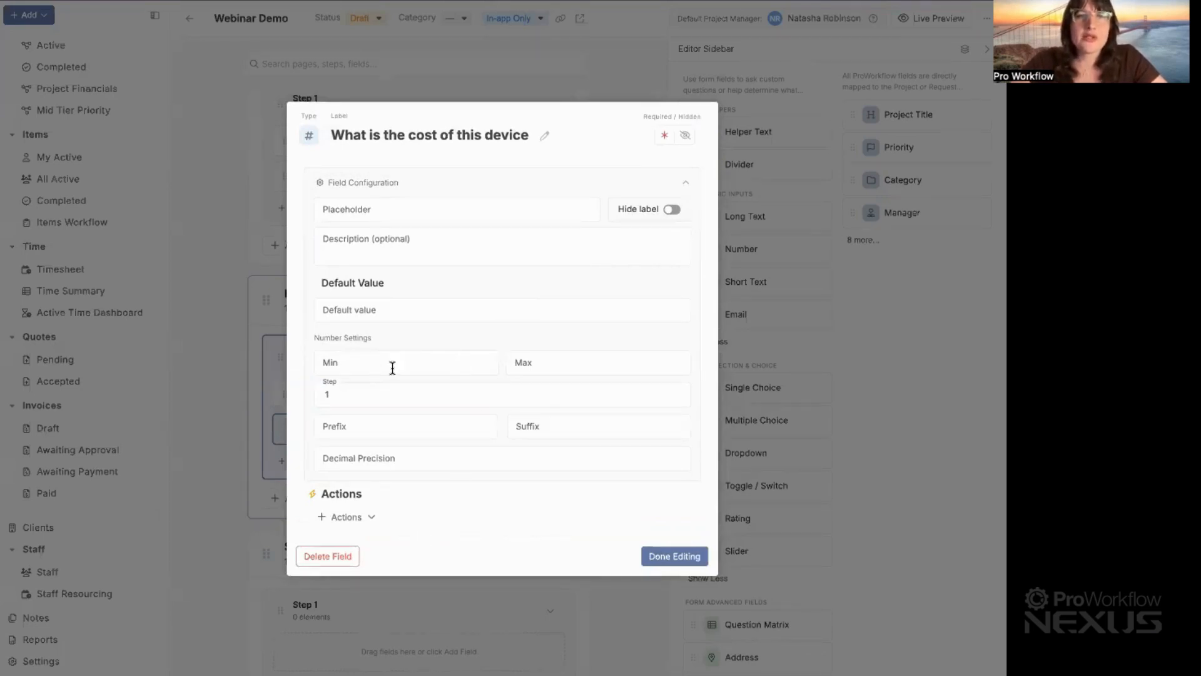
pyautogui.click(549, 353)
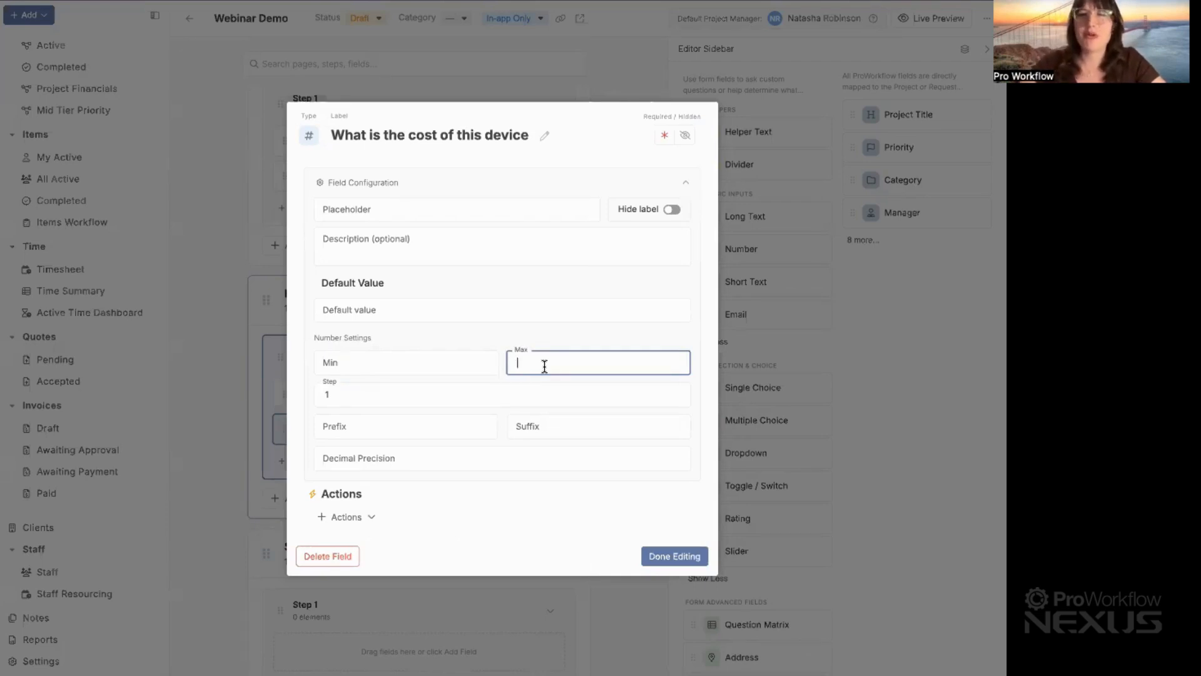
pyautogui.write('5000')
pyautogui.click(551, 328)
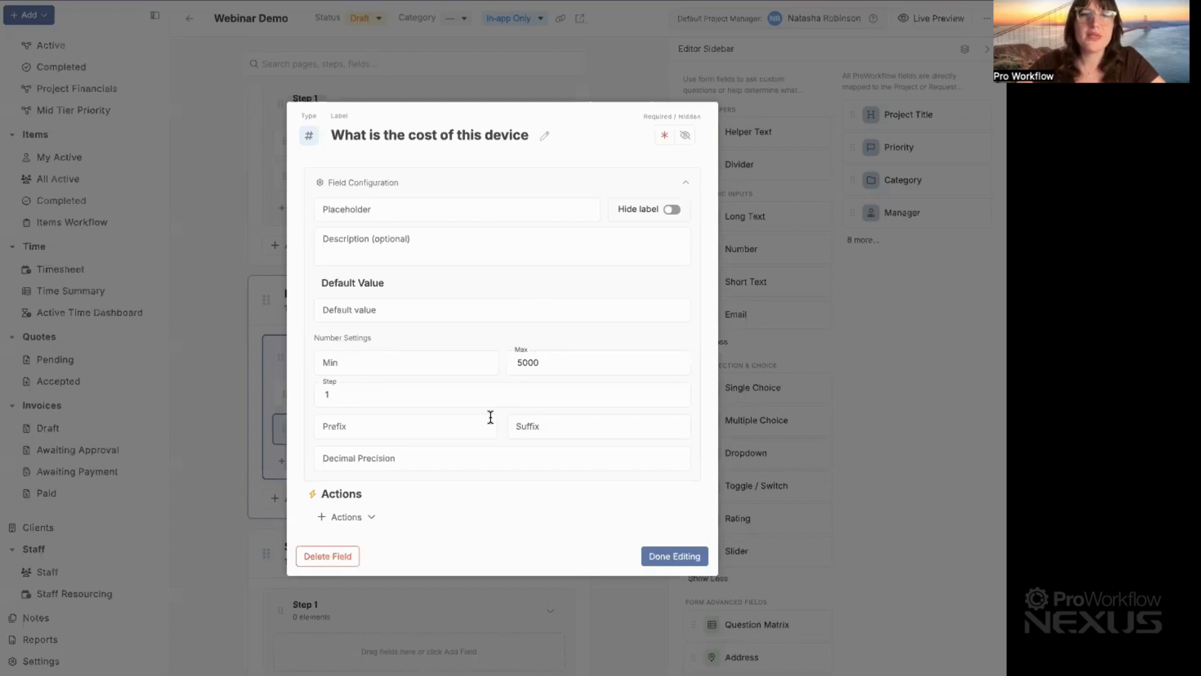
pyautogui.click(545, 428)
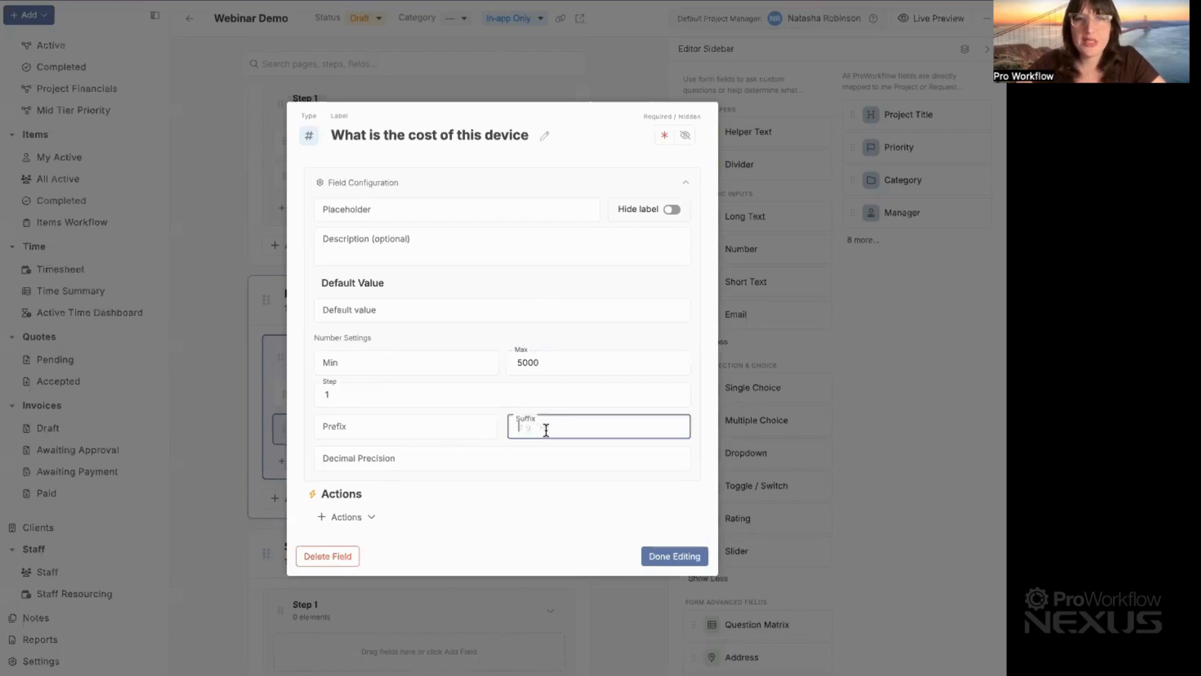
pyautogui.click(442, 423)
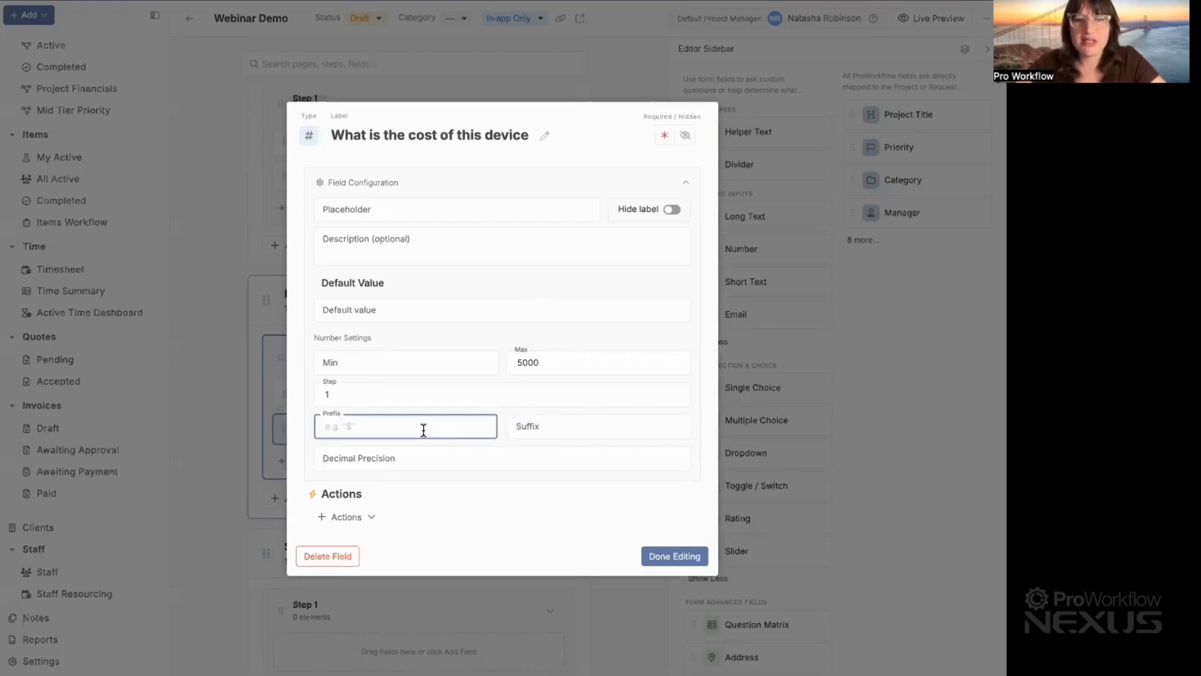
pyautogui.write('$')
# - Add a conditional form action to the device cost field for values greater than 5000
pyautogui.click(351, 517)
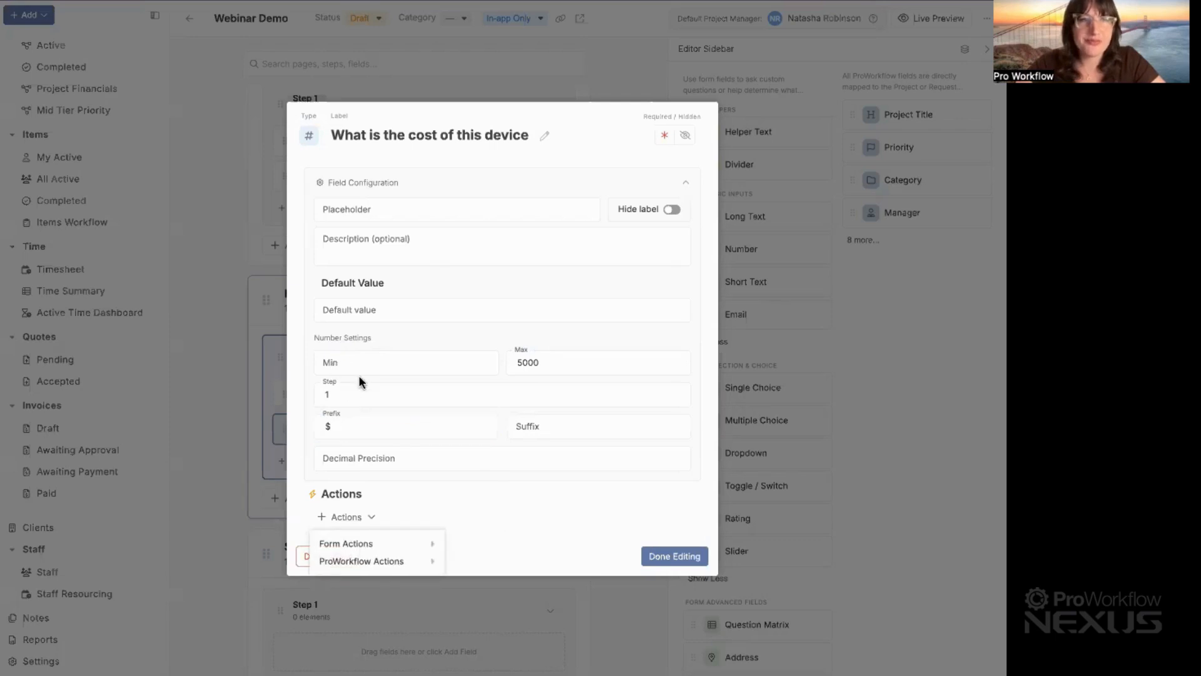
pyautogui.click(358, 375)
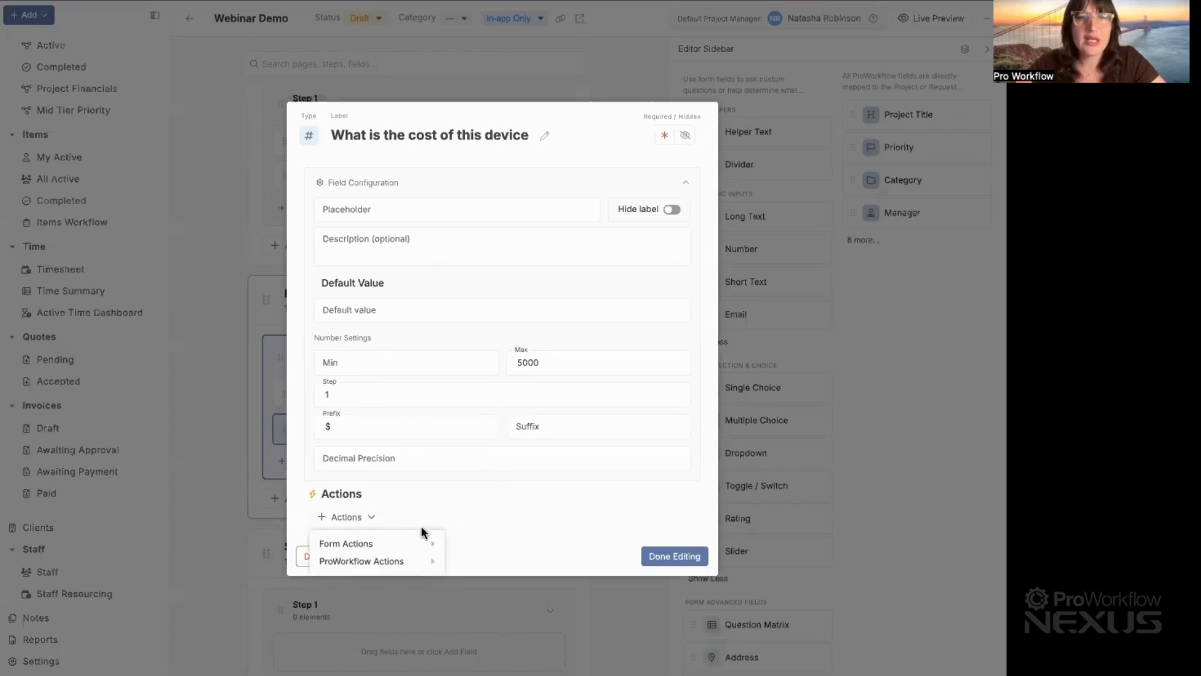
pyautogui.moveTo(394, 546)
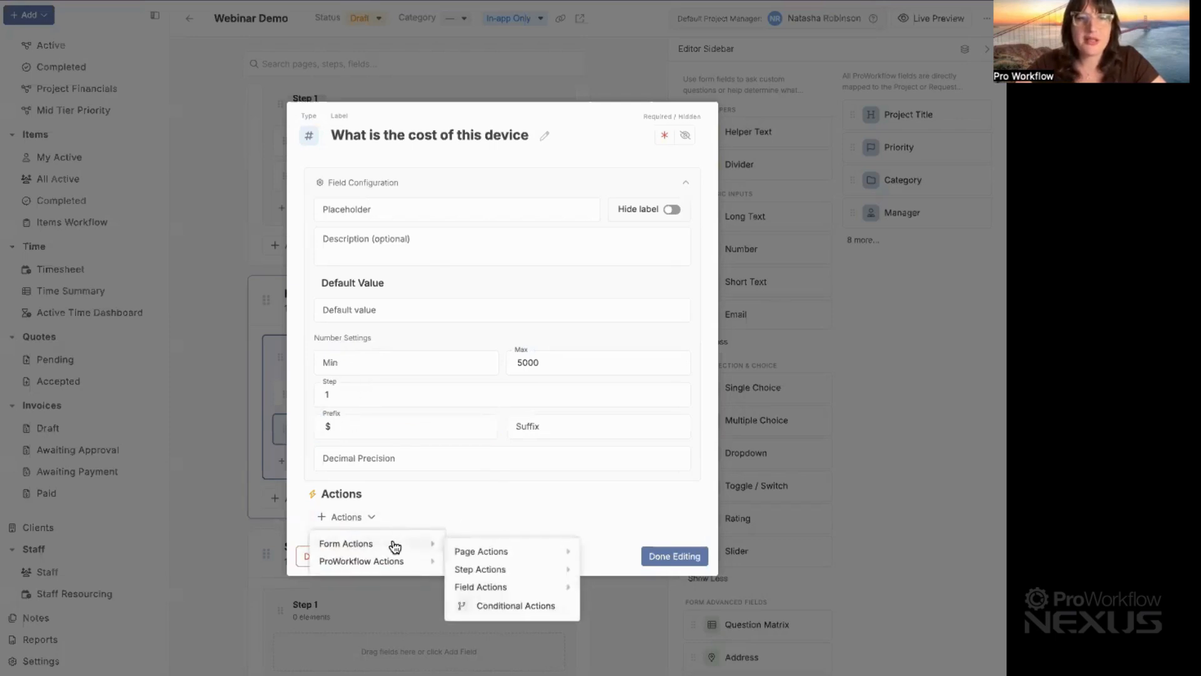
pyautogui.click(511, 605)
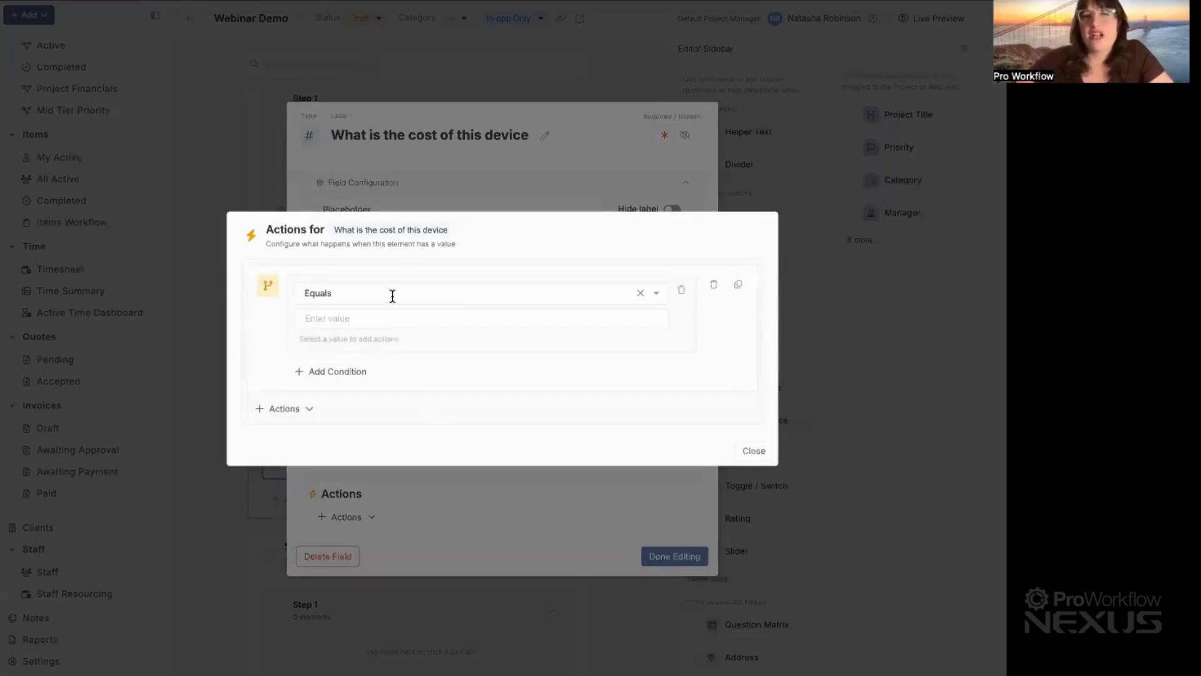
pyautogui.click(393, 296)
pyautogui.click(378, 338)
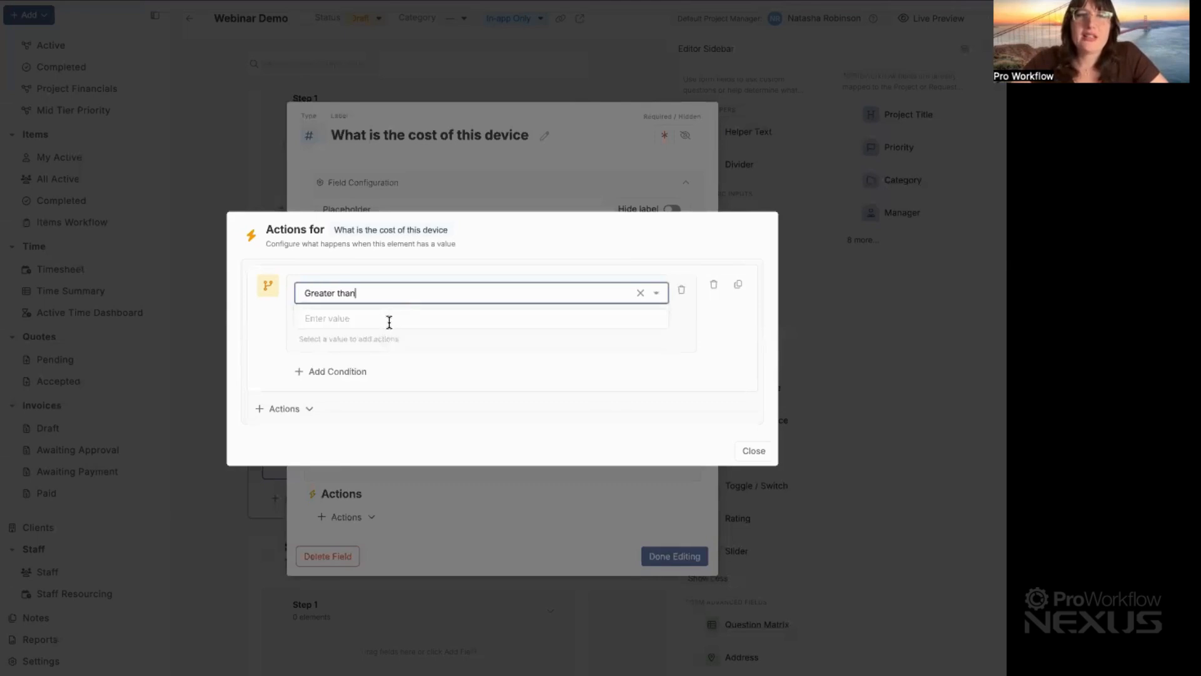
pyautogui.click(388, 319)
pyautogui.write('5000')
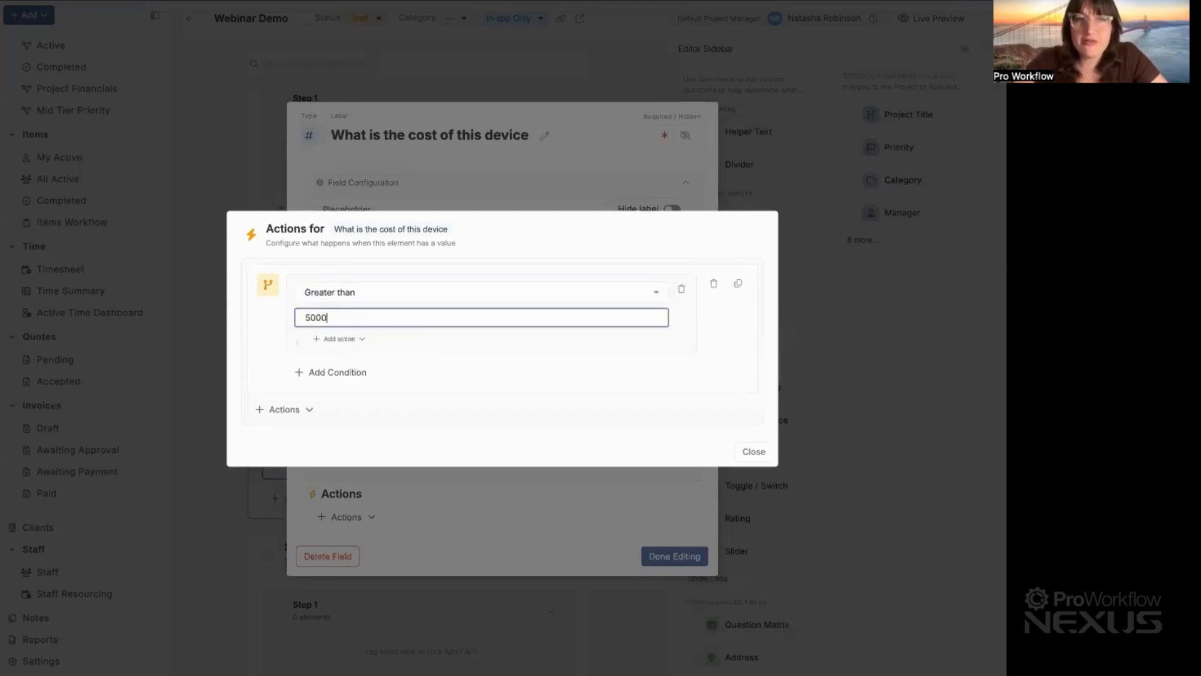
# - Change the threshold of the Greater than condition to 2500
pyautogui.click(421, 343)
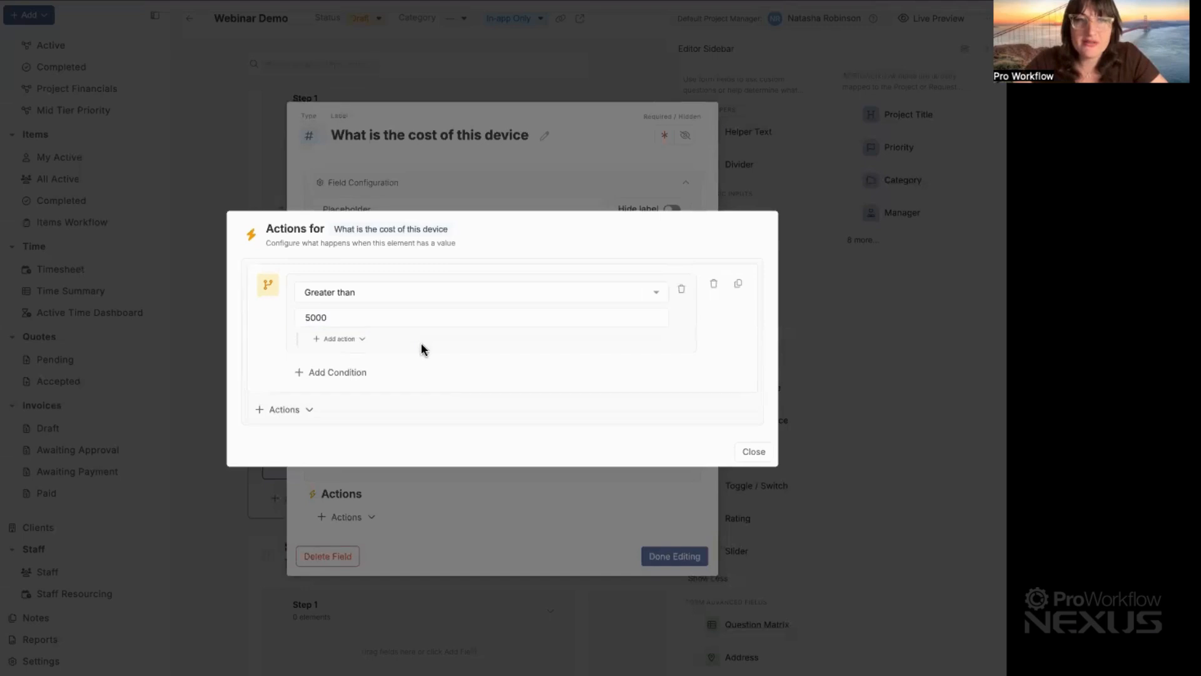
pyautogui.click(486, 340)
pyautogui.doubleClick(358, 323)
pyautogui.write('2')
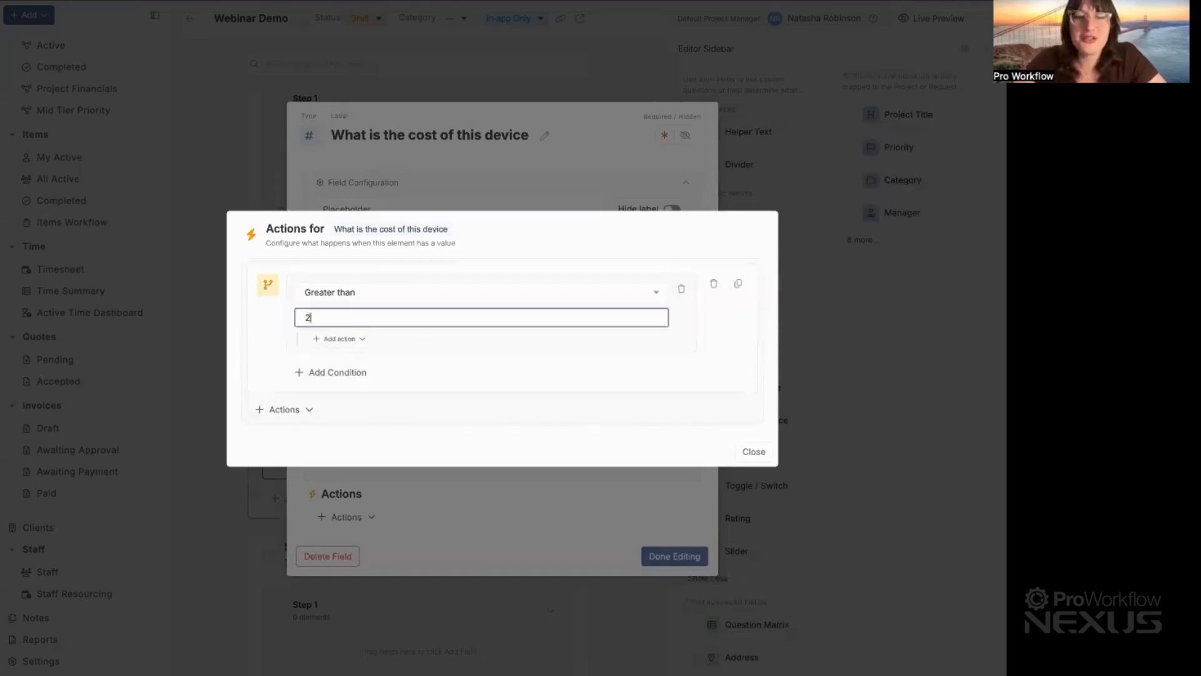
pyautogui.write('500')
pyautogui.click(501, 238)
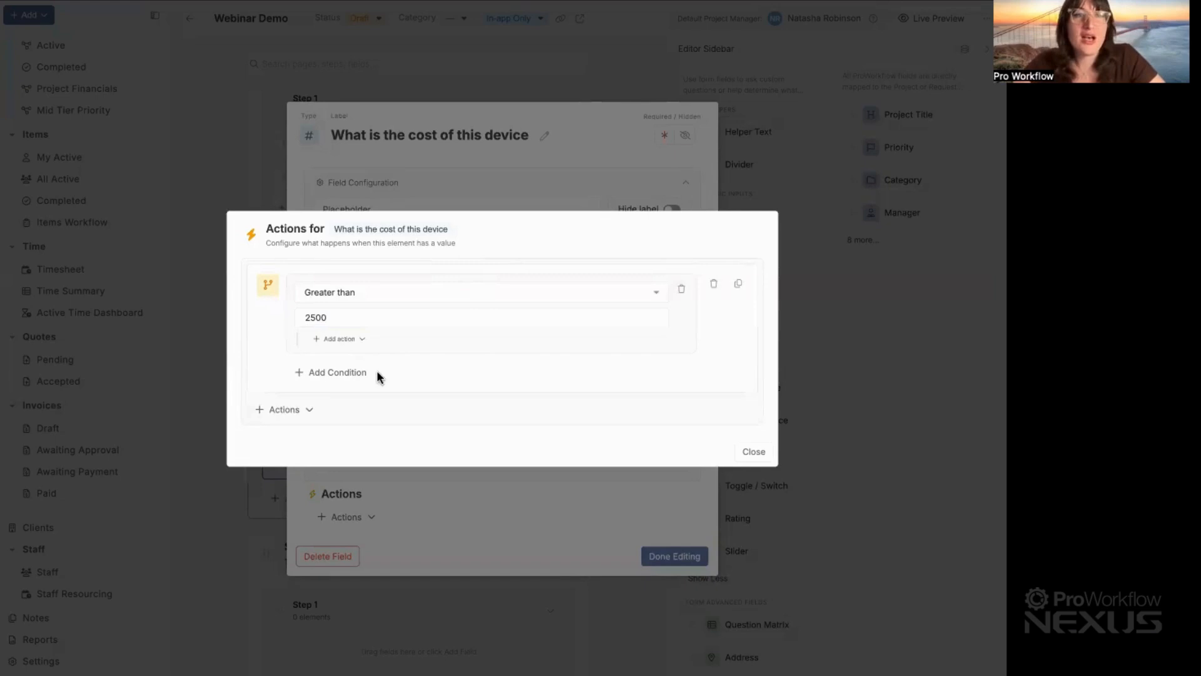
# - Add a Set Priority action with Very High to the Greater than condition, and finish editing the device cost field
pyautogui.click(352, 337)
pyautogui.click(352, 338)
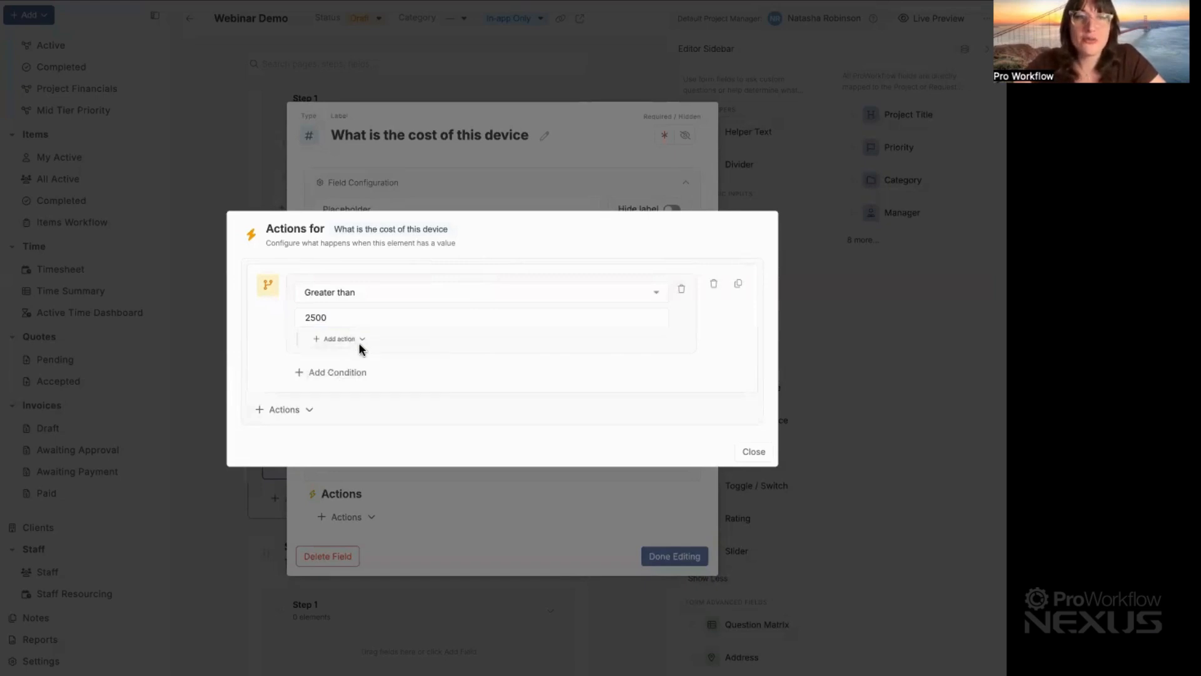
pyautogui.click(361, 340)
pyautogui.moveTo(374, 389)
pyautogui.moveTo(482, 391)
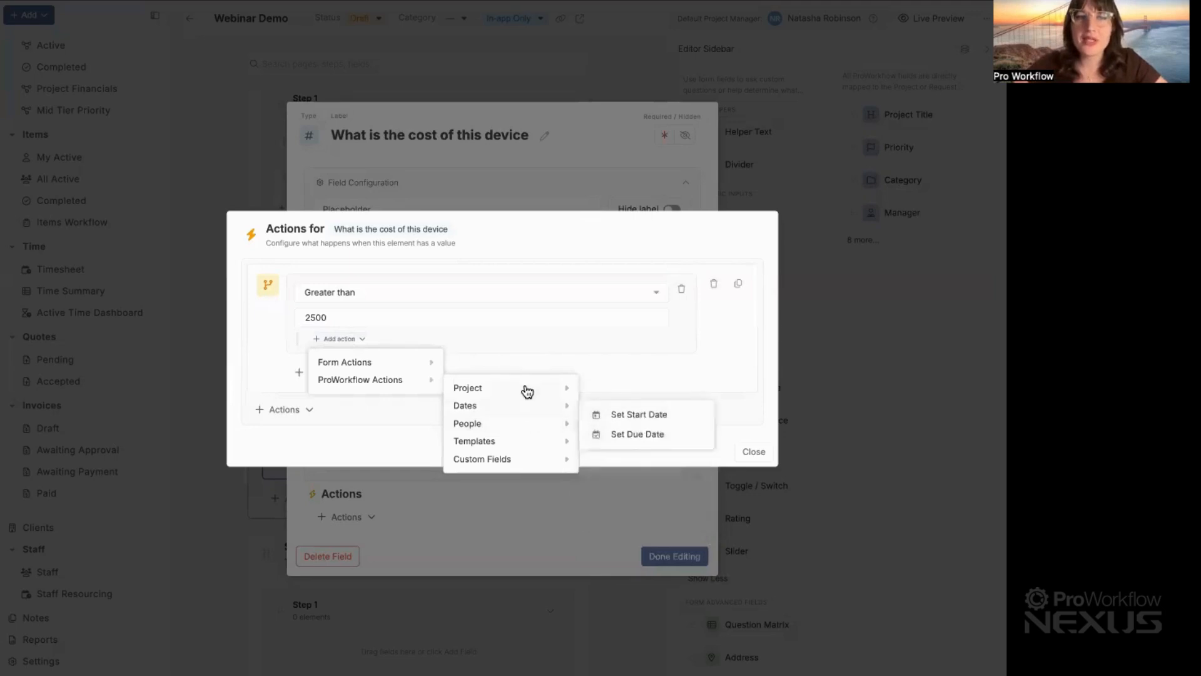
pyautogui.click(638, 474)
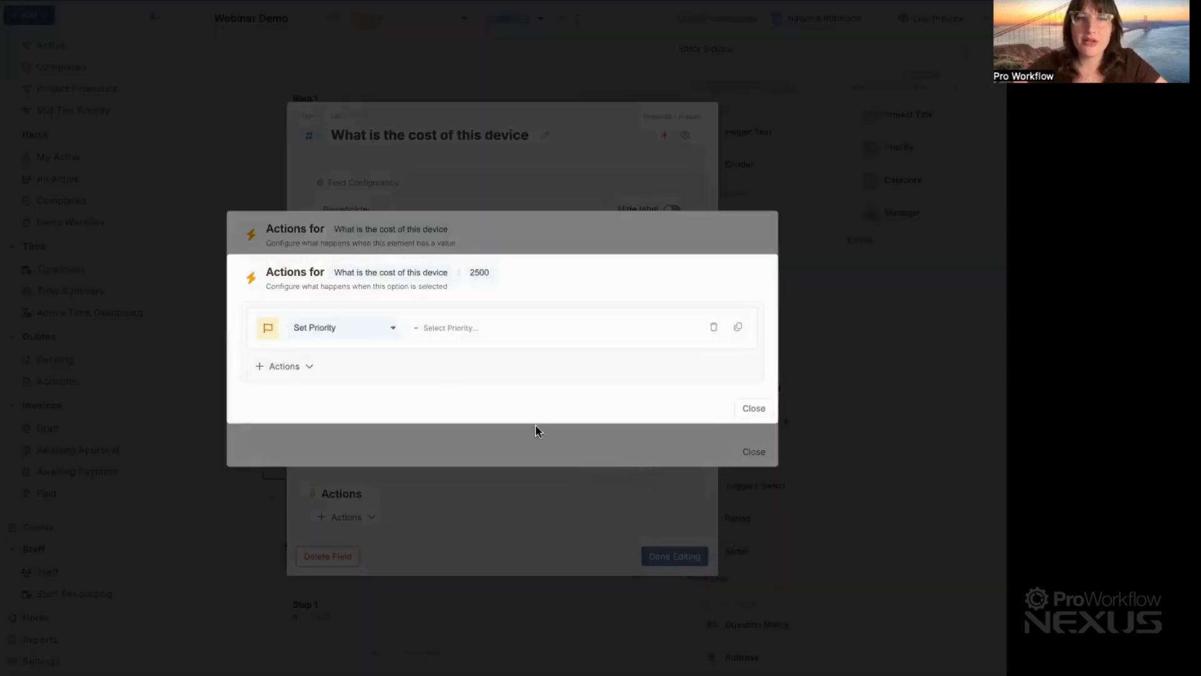
pyautogui.click(447, 328)
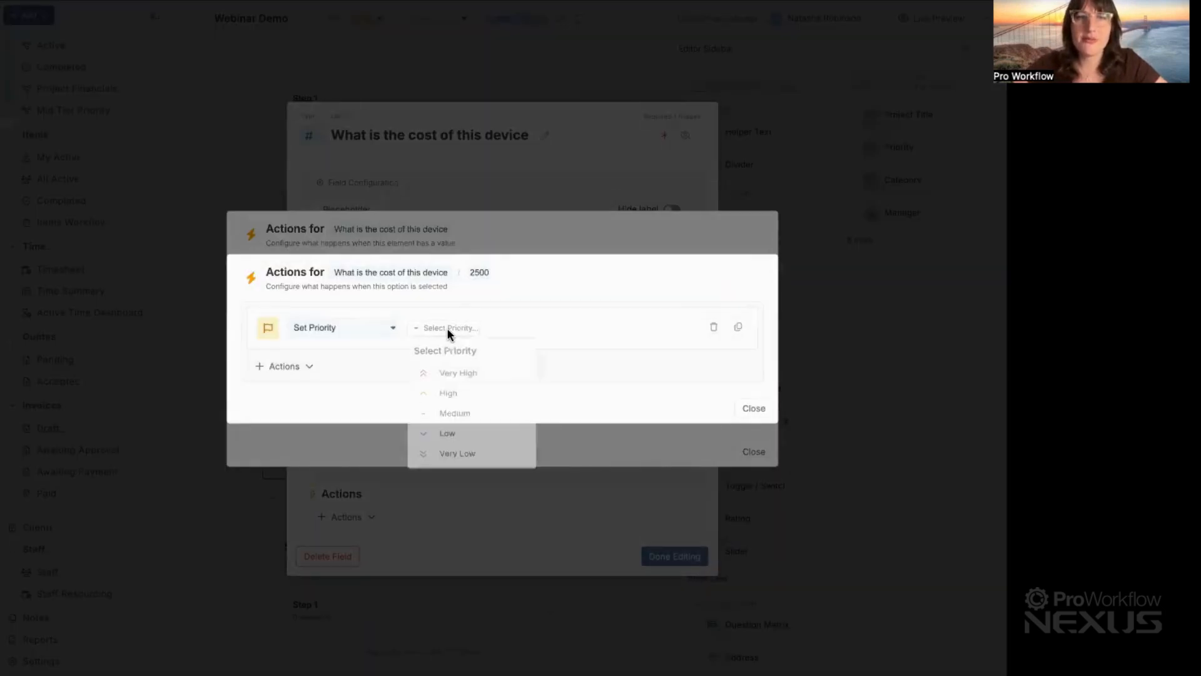
pyautogui.click(456, 379)
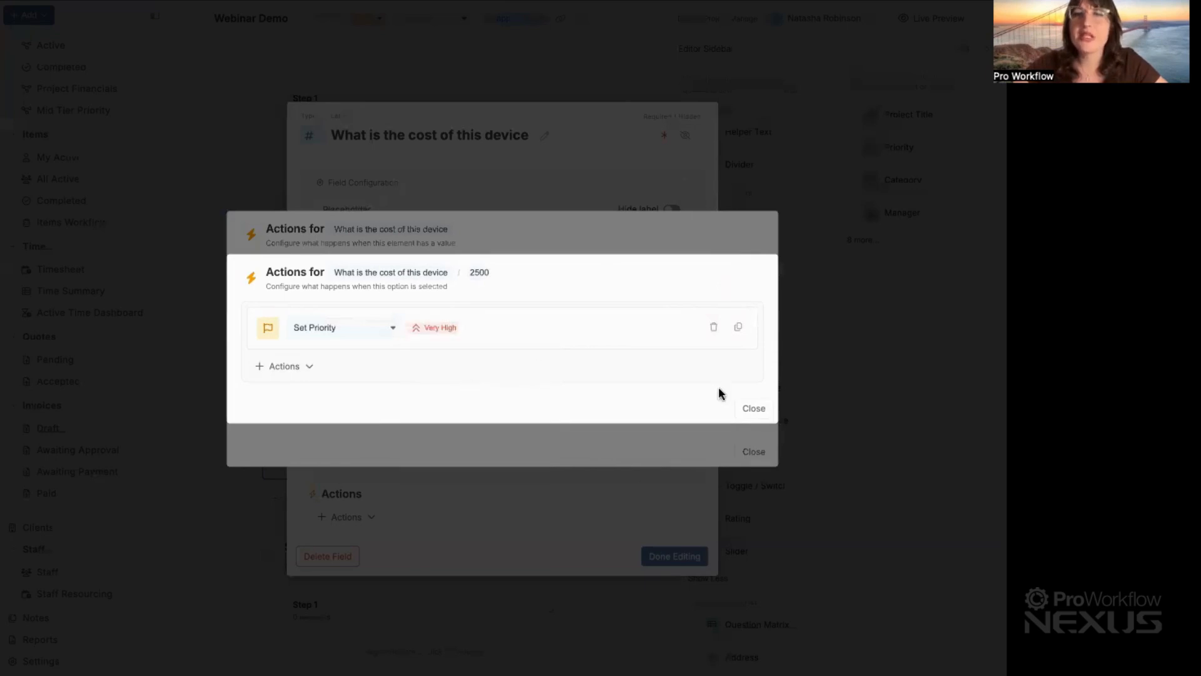
pyautogui.click(756, 413)
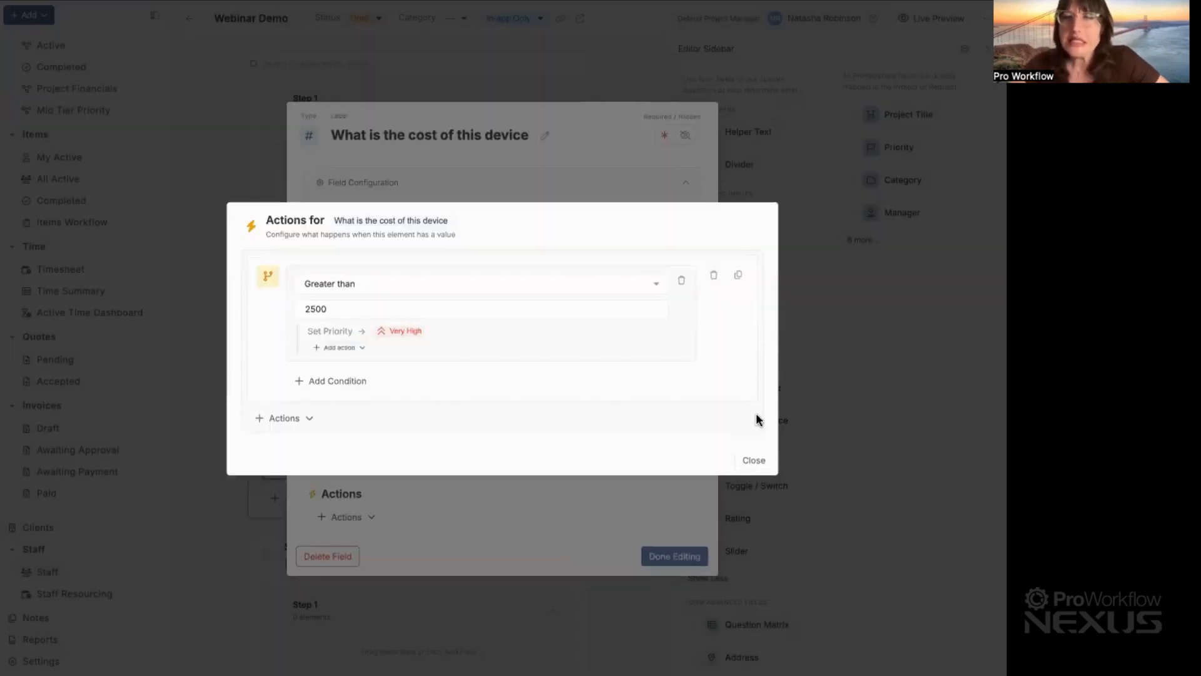
pyautogui.click(753, 458)
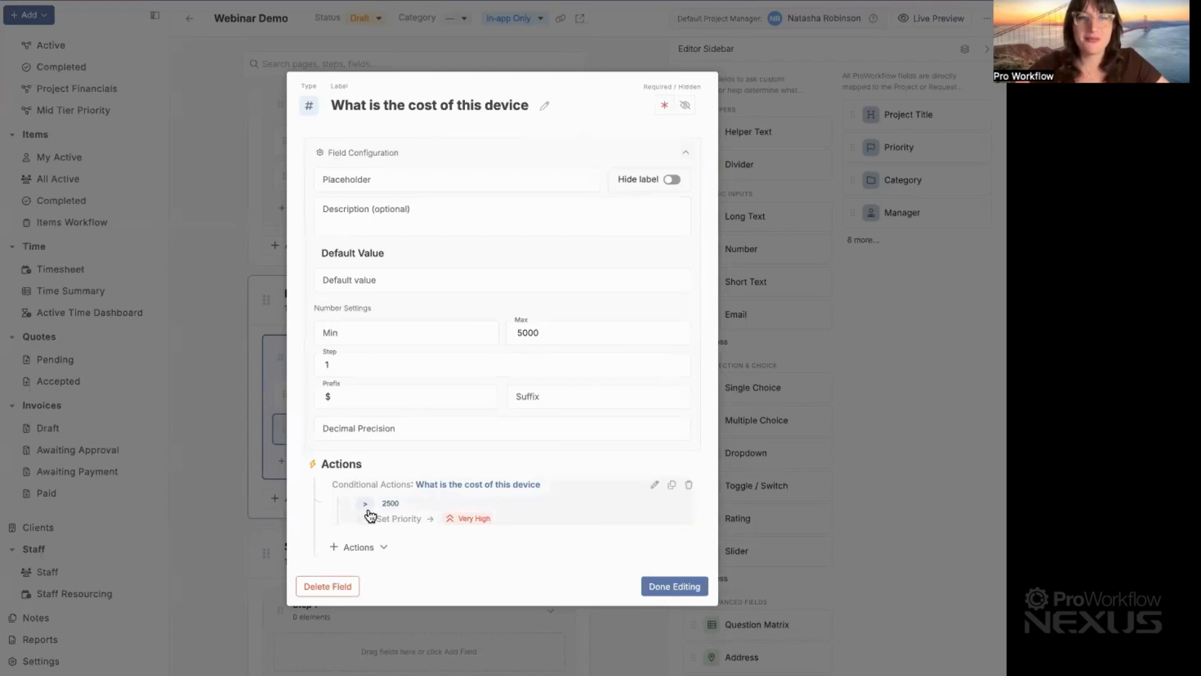
pyautogui.click(665, 586)
# - Add a Dropdown field to Step 1 of the Software page
pyautogui.scroll(-1, 510, 395)
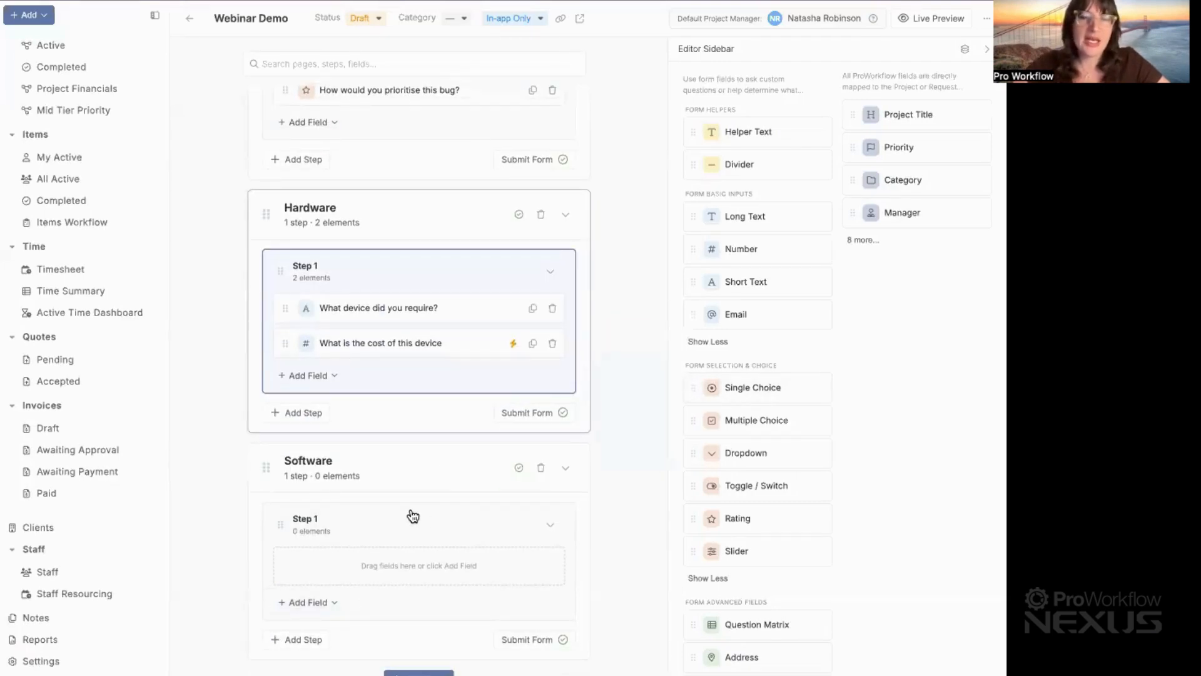
pyautogui.scroll(-1, 732, 514)
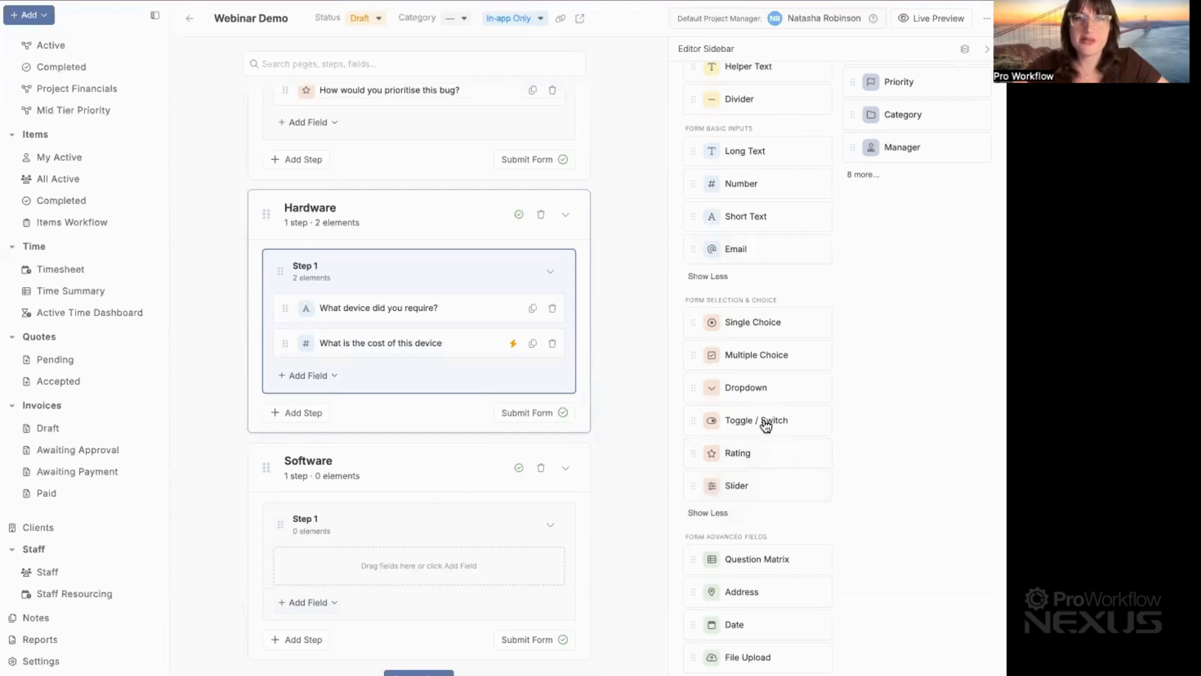
pyautogui.moveTo(765, 393); pyautogui.dragTo(407, 573)
# - Label the new dropdown field "Is this a new software or an expansion on an existing package?"
pyautogui.tripleClick(450, 216)
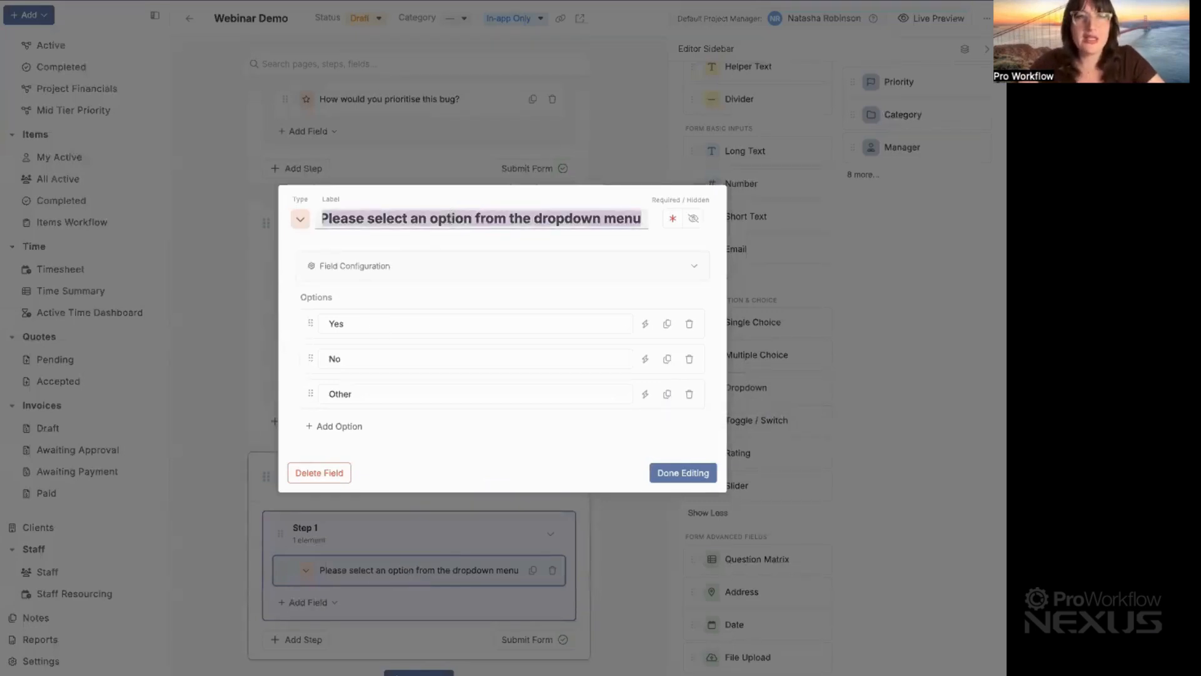
pyautogui.write('Is this a reu')
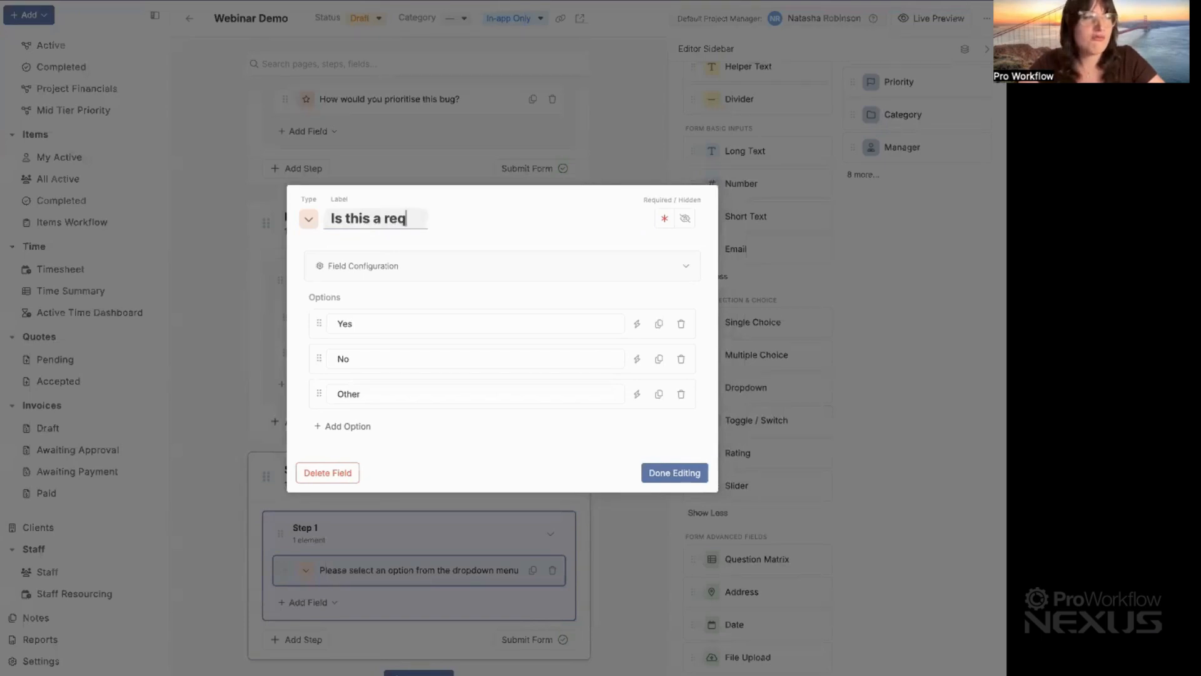
pyautogui.press('BackSpace')
pyautogui.press('BackSpace')
pyautogui.press('BackSpace')
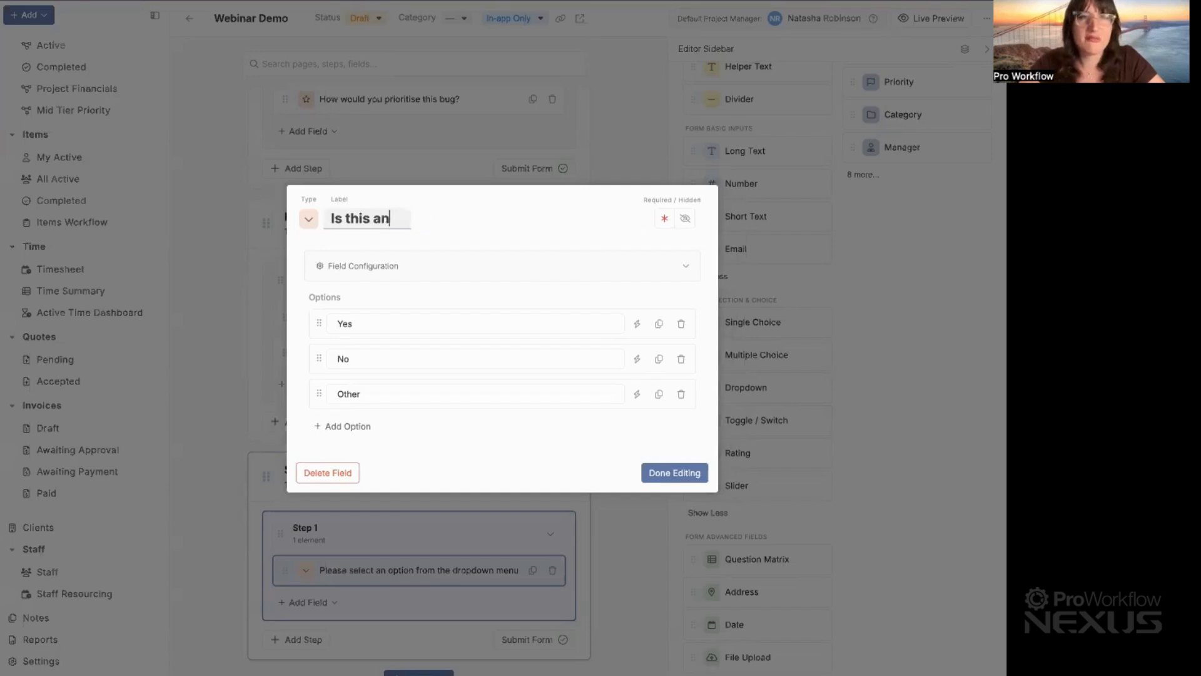
pyautogui.write('new software o')
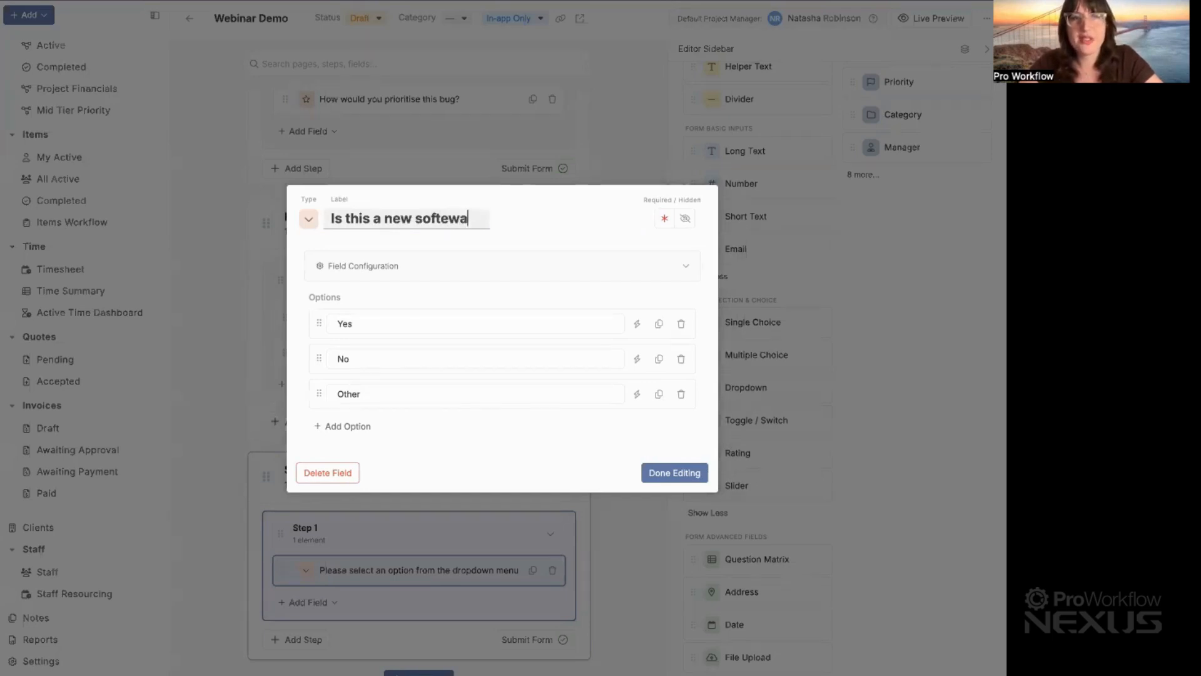
pyautogui.write('r an e')
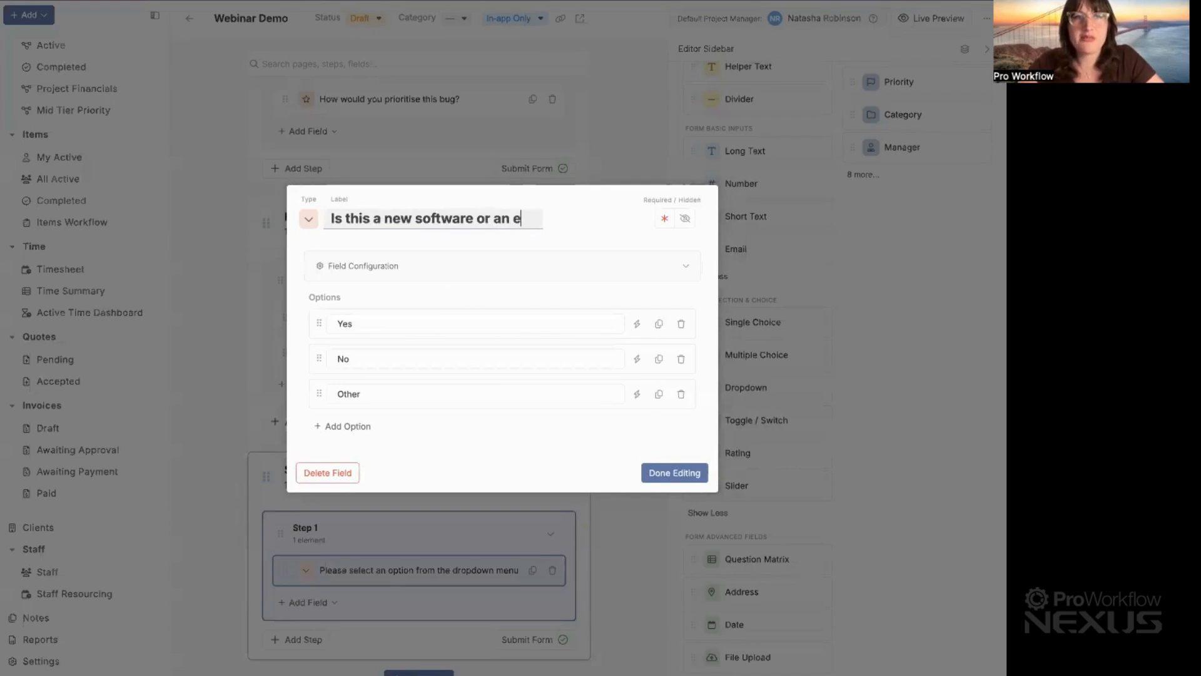
pyautogui.write('xpansion on an exisi')
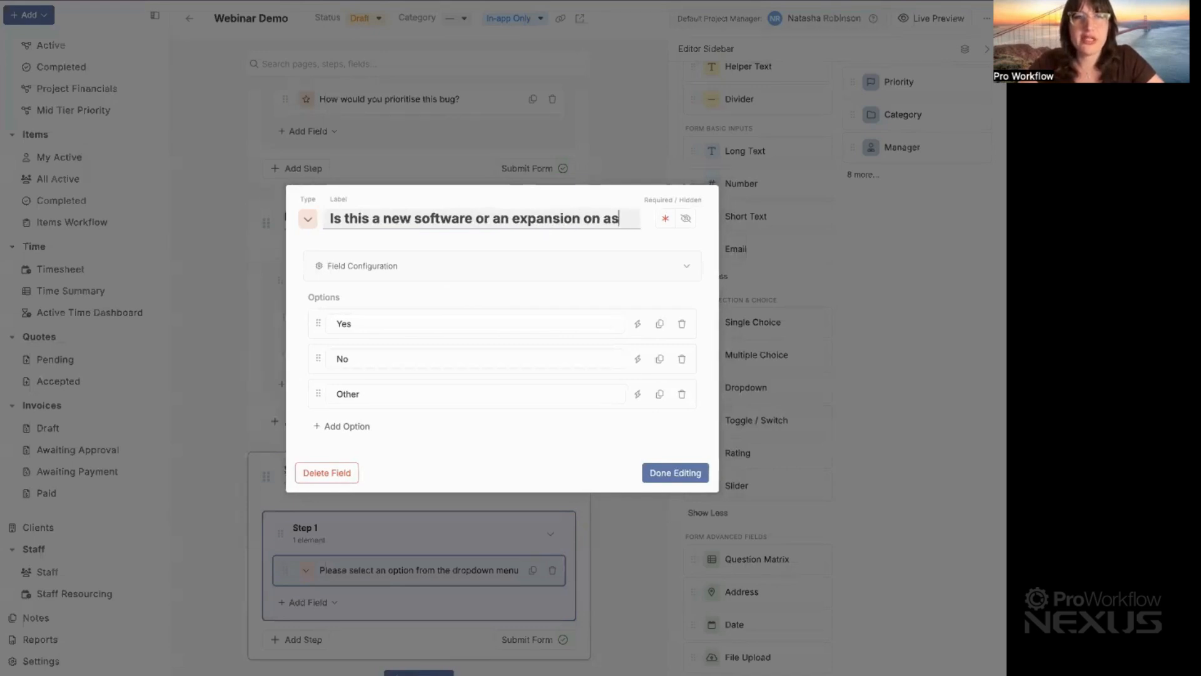
pyautogui.write('nt')
pyautogui.press('BackSpace')
pyautogui.press('BackSpace')
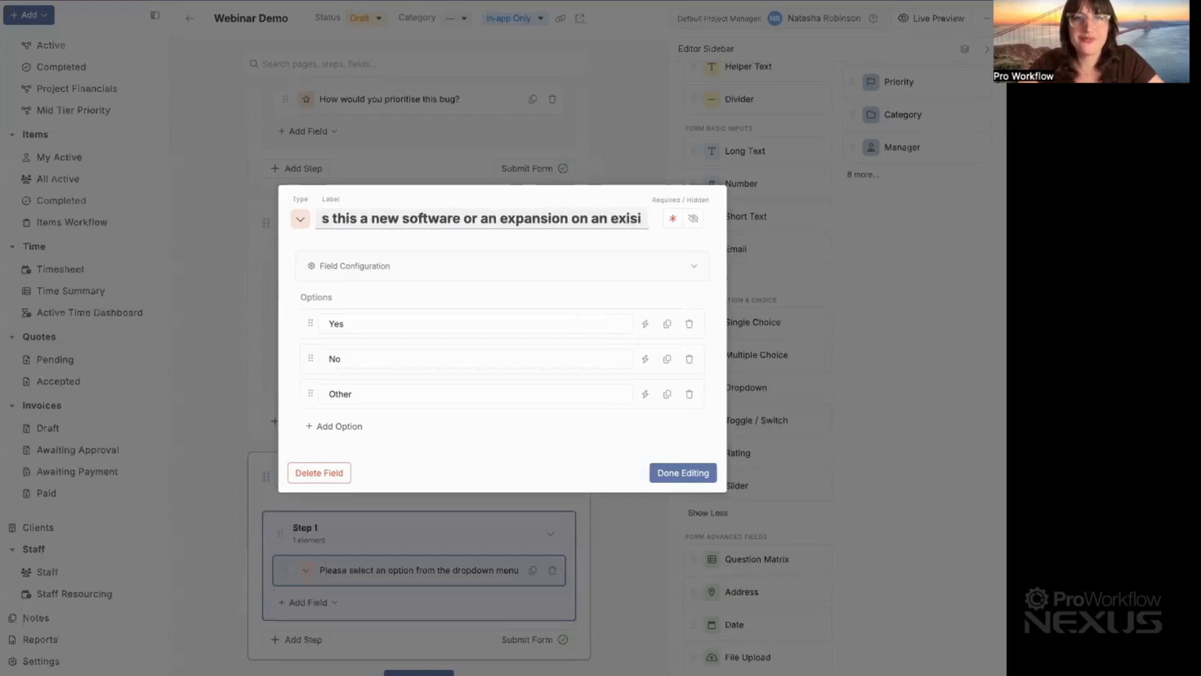
pyautogui.write('ng package?')
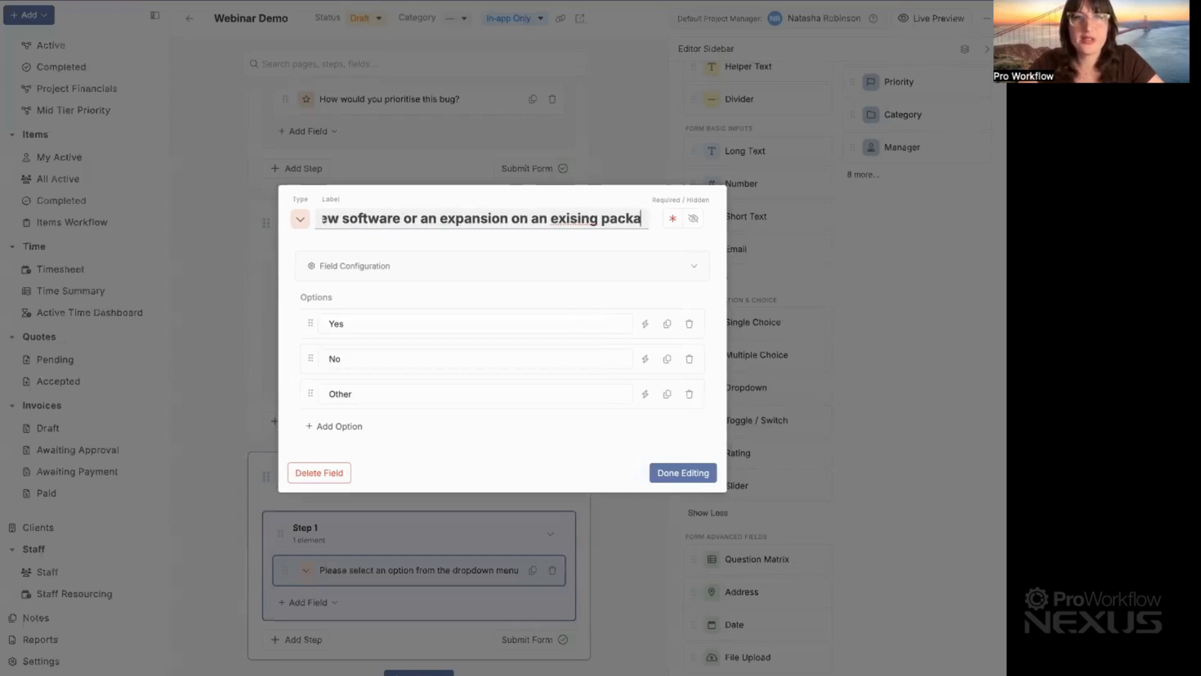
pyautogui.click(542, 207)
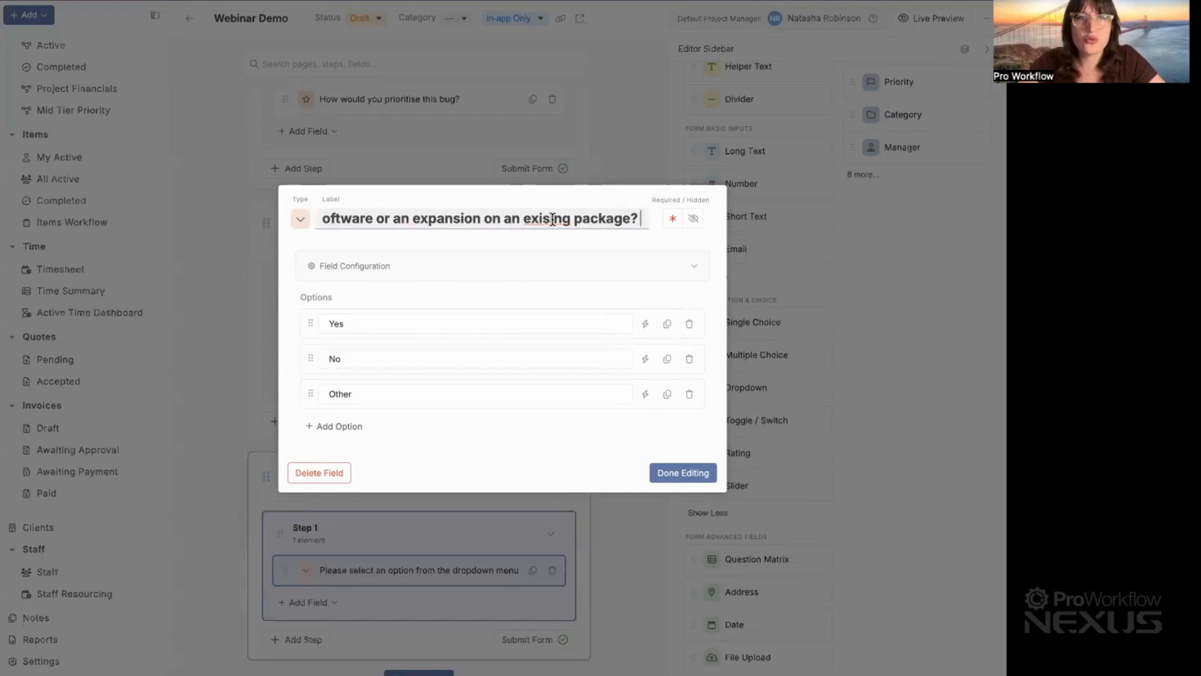
pyautogui.write('t')
# - Rename the dropdown's Yes and No options to "New" and "Expansion", keep Other, and finish editing the field
pyautogui.click(409, 317)
pyautogui.click(410, 317)
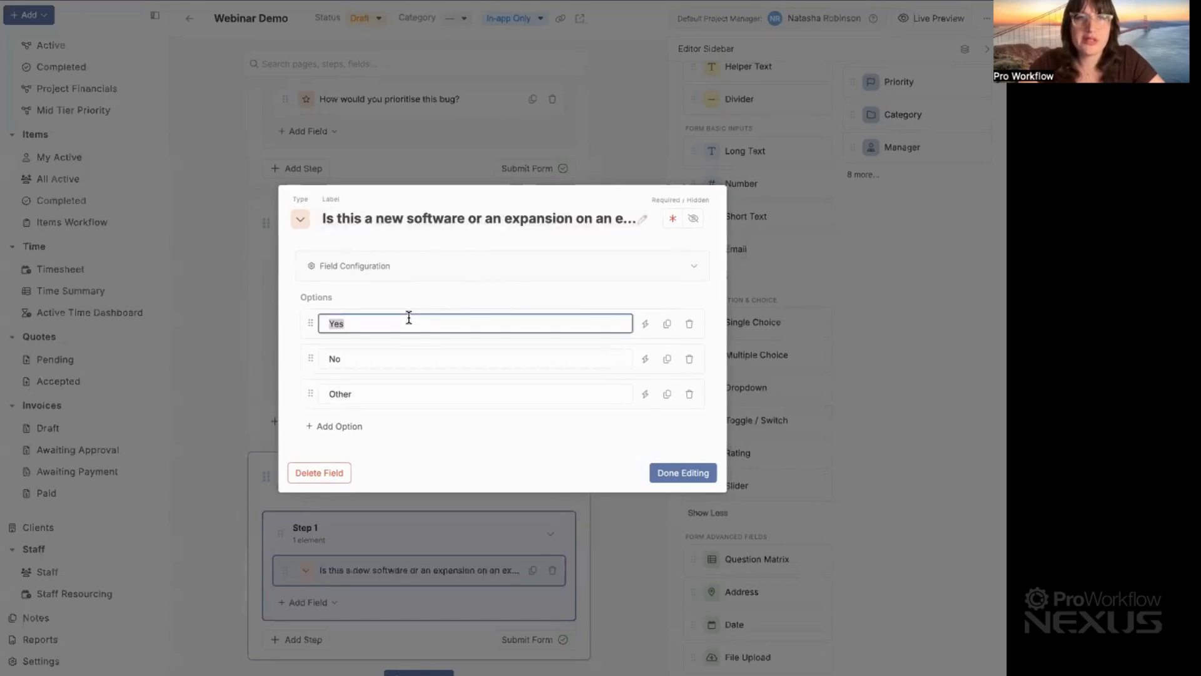
pyautogui.write('New')
pyautogui.click(390, 358)
pyautogui.write('Epan')
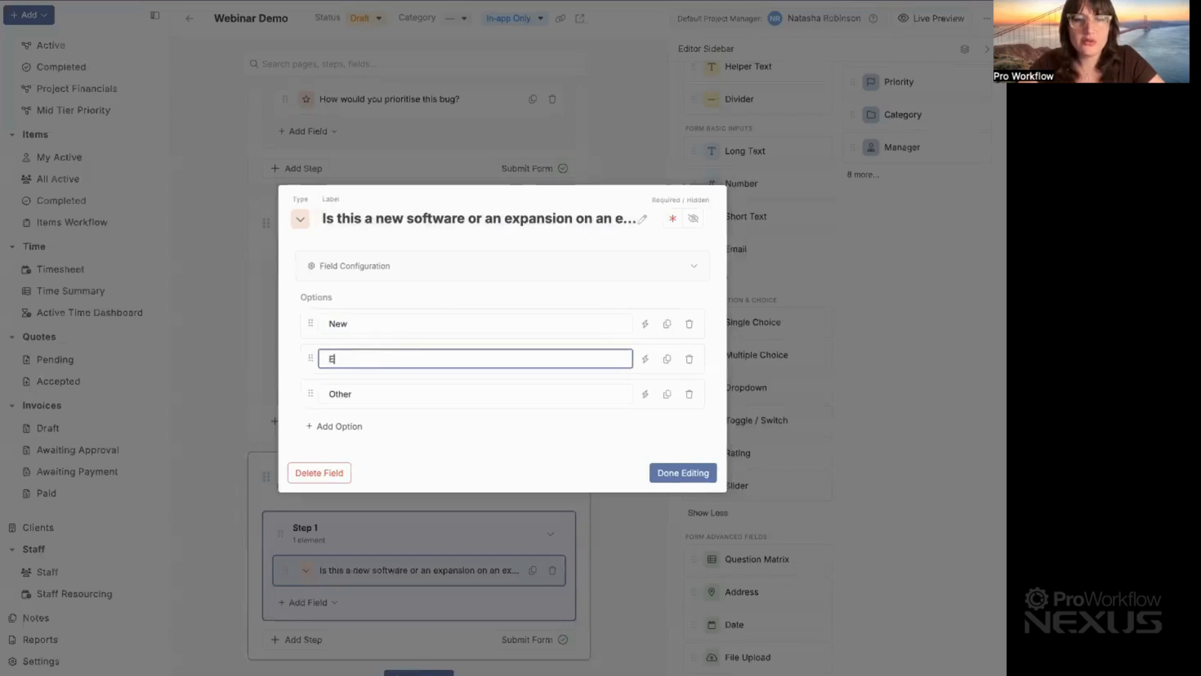
pyautogui.press('BackSpace')
pyautogui.press('BackSpace')
pyautogui.write('xpansion')
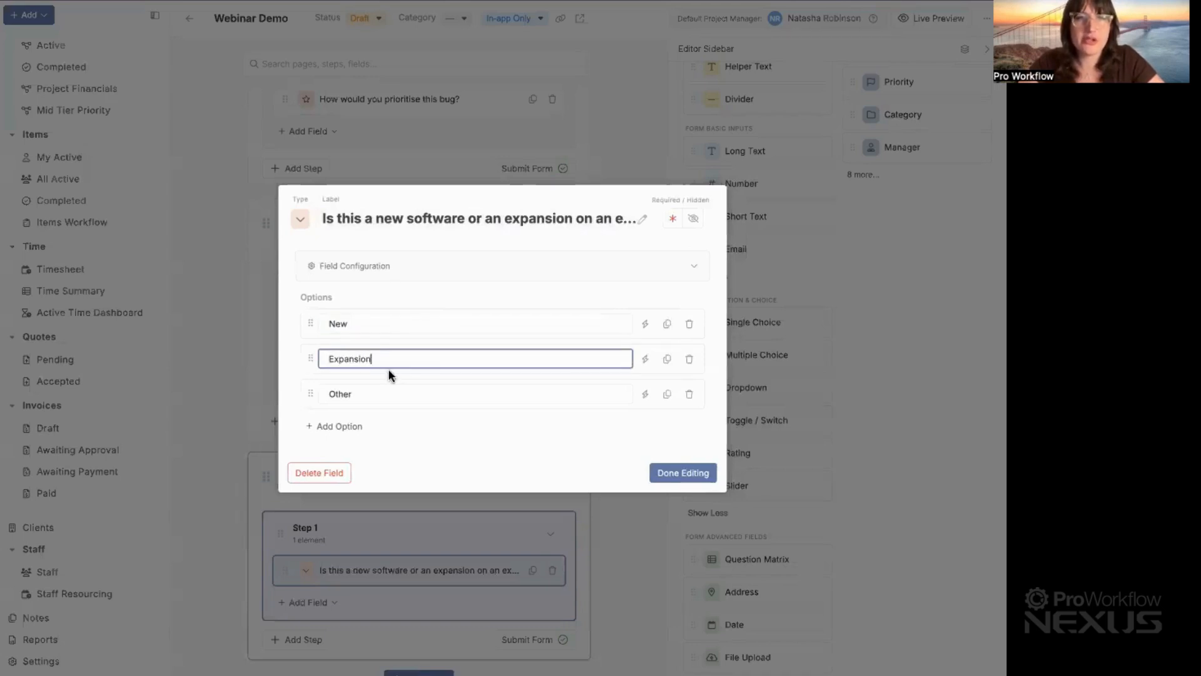
pyautogui.click(384, 394)
pyautogui.click(475, 426)
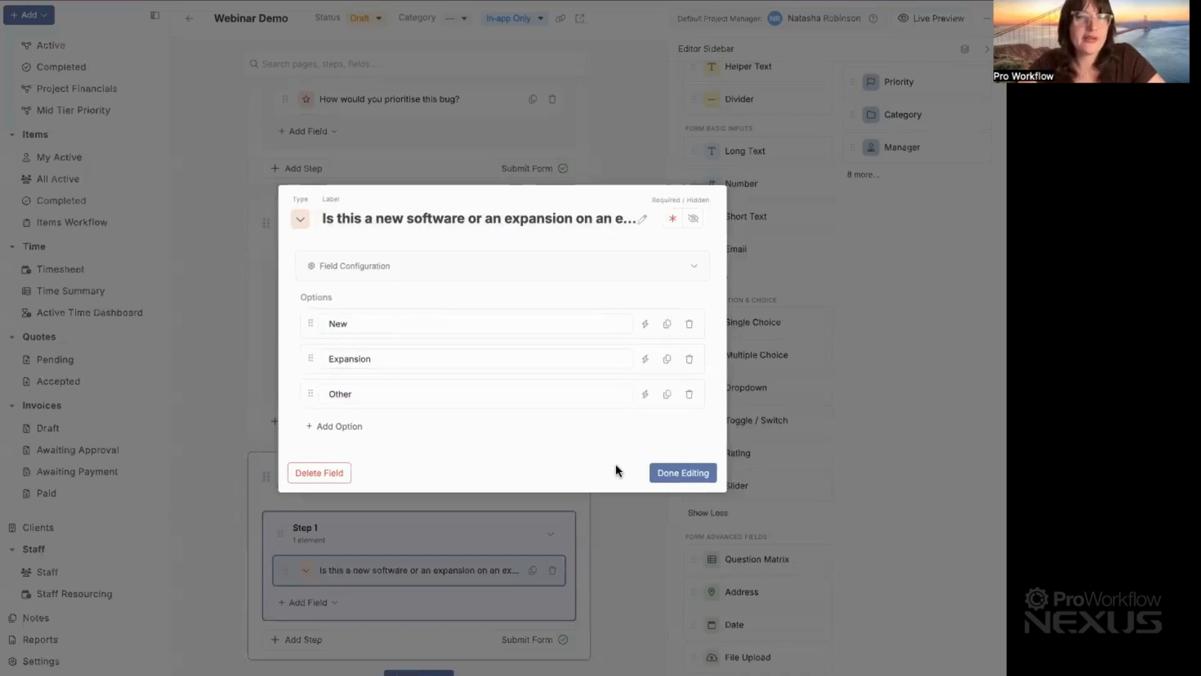
pyautogui.click(665, 469)
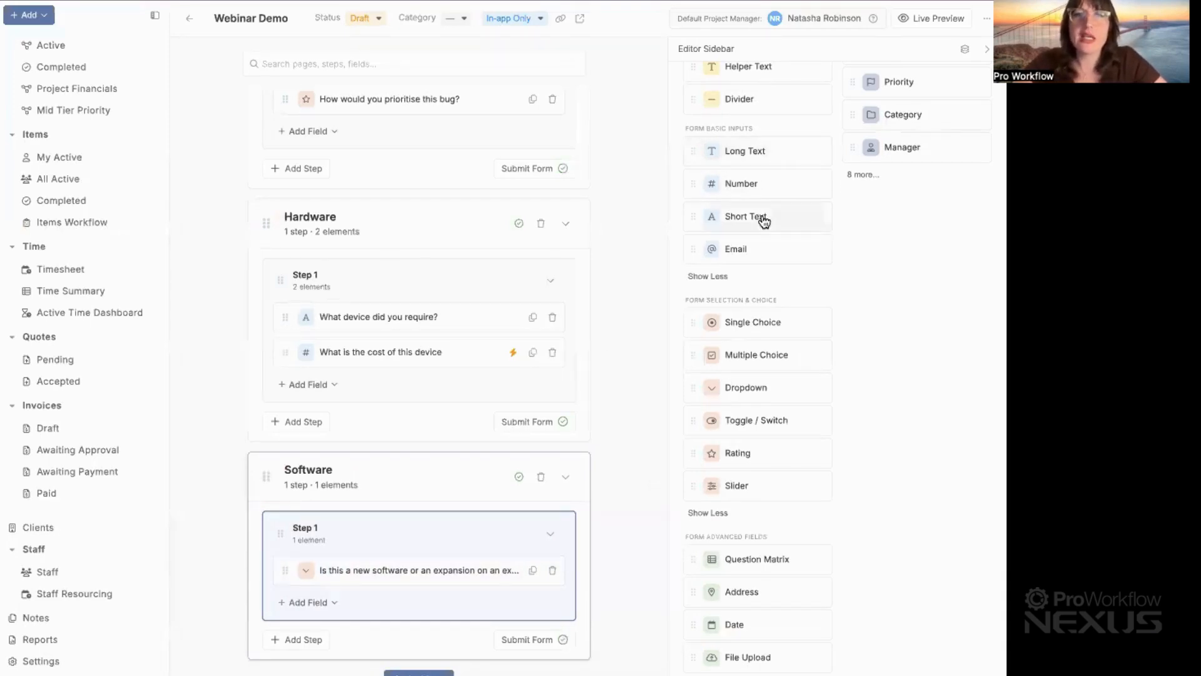
# - Add a Long Text field labelled "Please elaborate" below the dropdown in the Software page's Step 1
pyautogui.moveTo(790, 148); pyautogui.dragTo(429, 590)
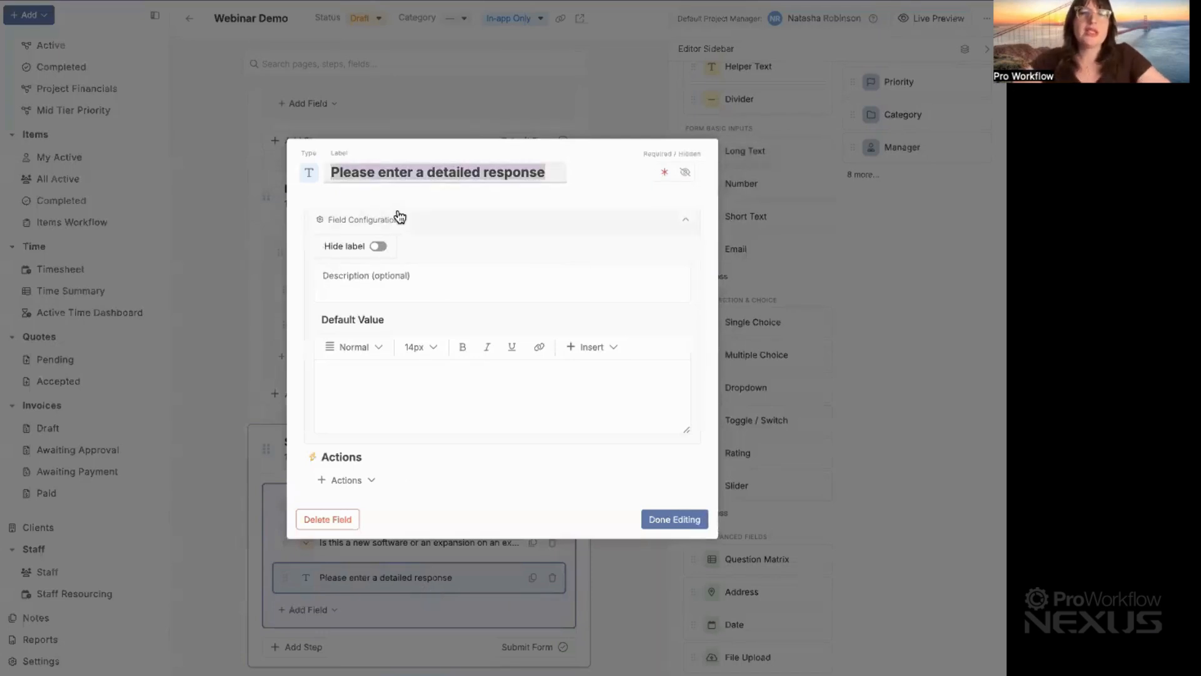
pyautogui.write('Please ')
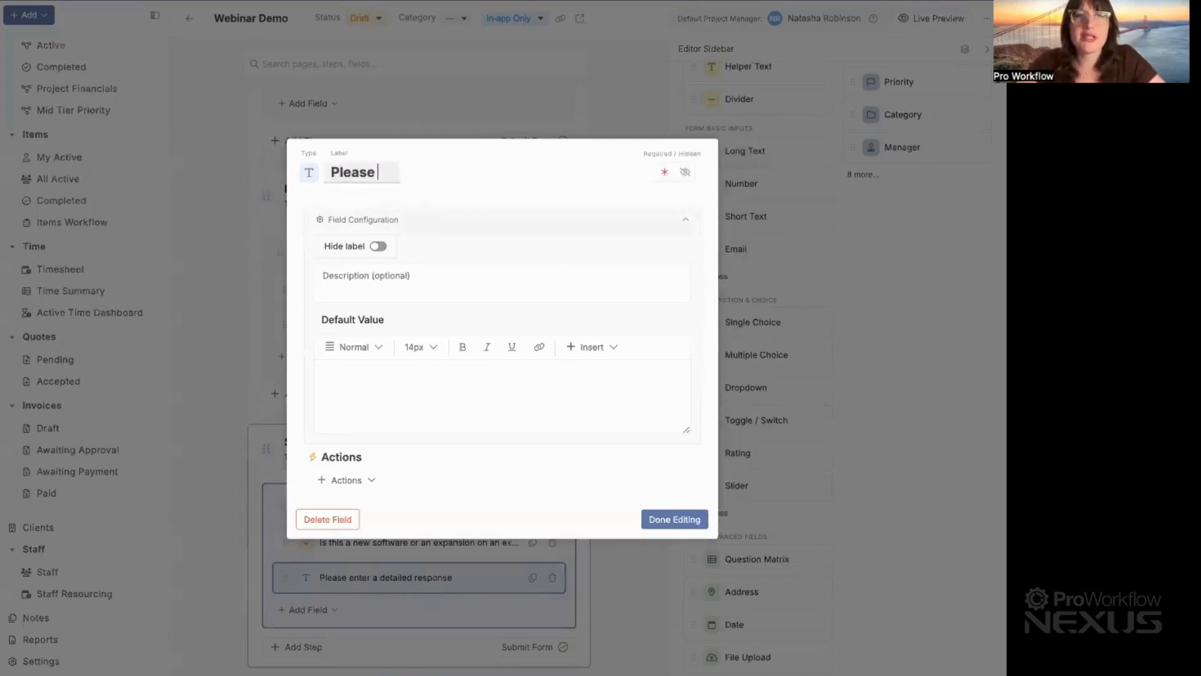
pyautogui.write('elaborate')
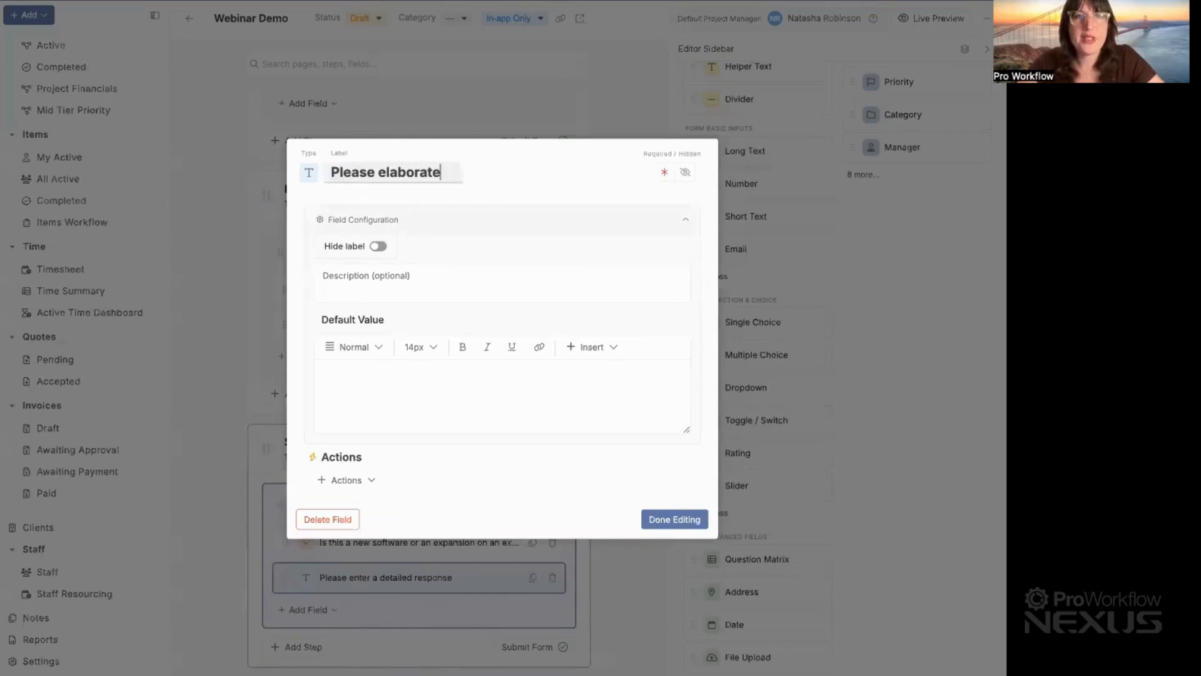
pyautogui.click(681, 521)
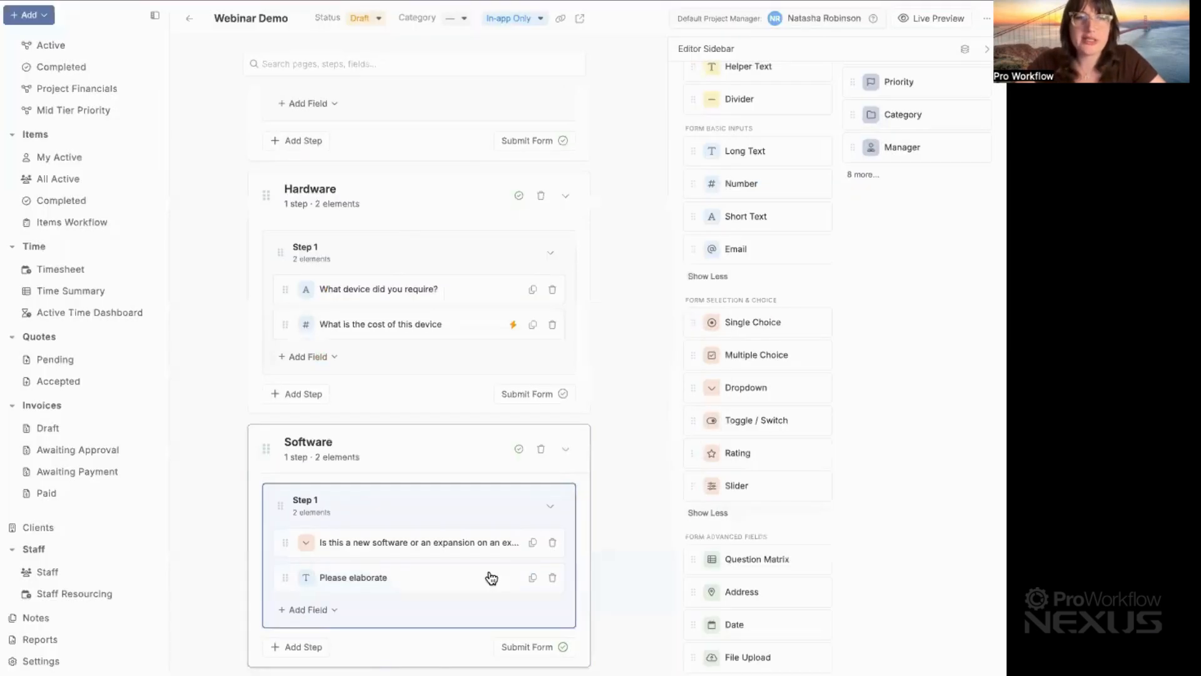
# - Set the "Please elaborate" field to hidden and finish editing it
pyautogui.click(463, 543)
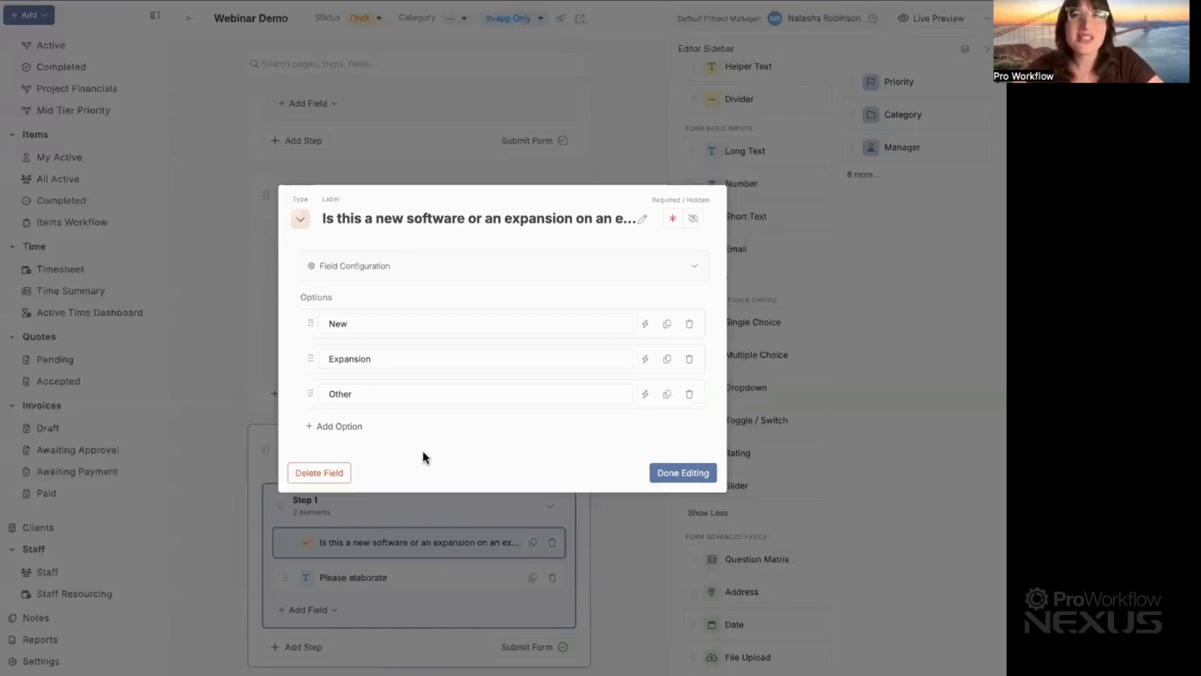
pyautogui.click(619, 118)
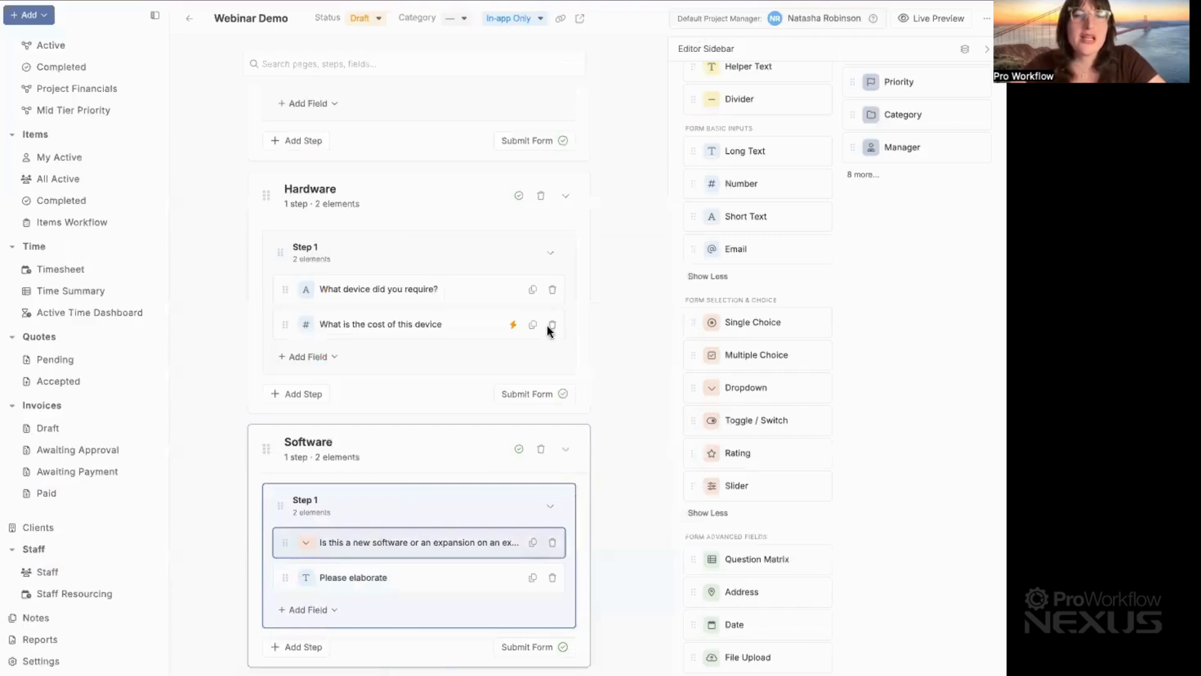
pyautogui.click(358, 575)
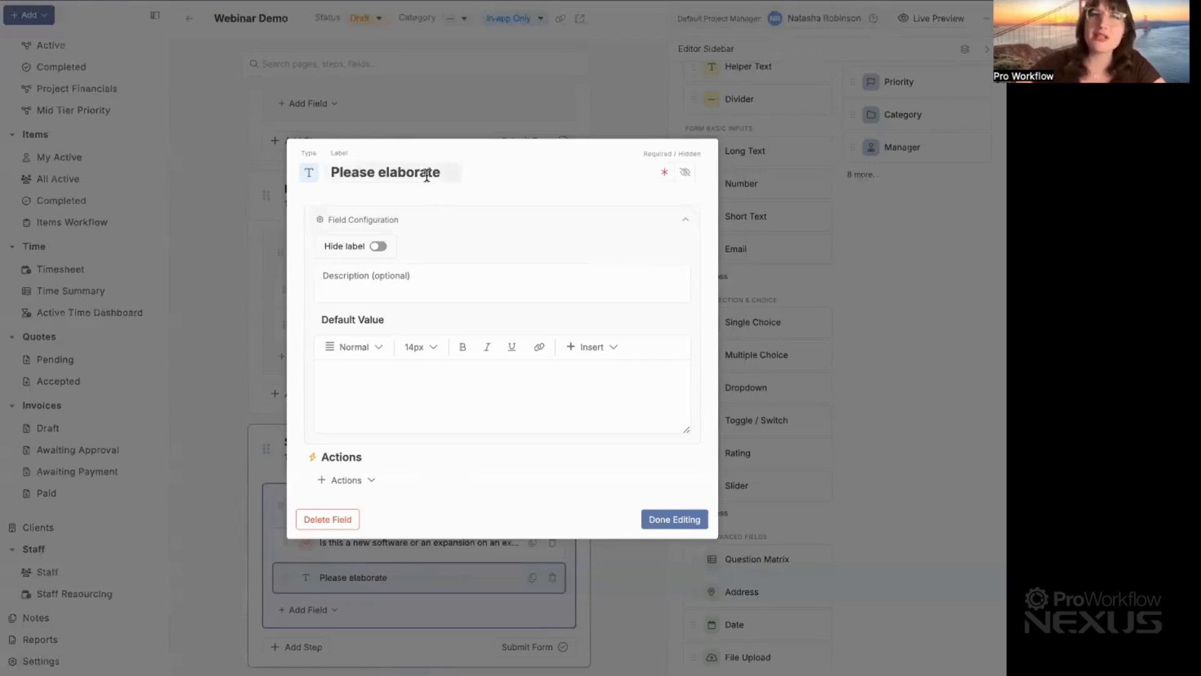
pyautogui.click(694, 174)
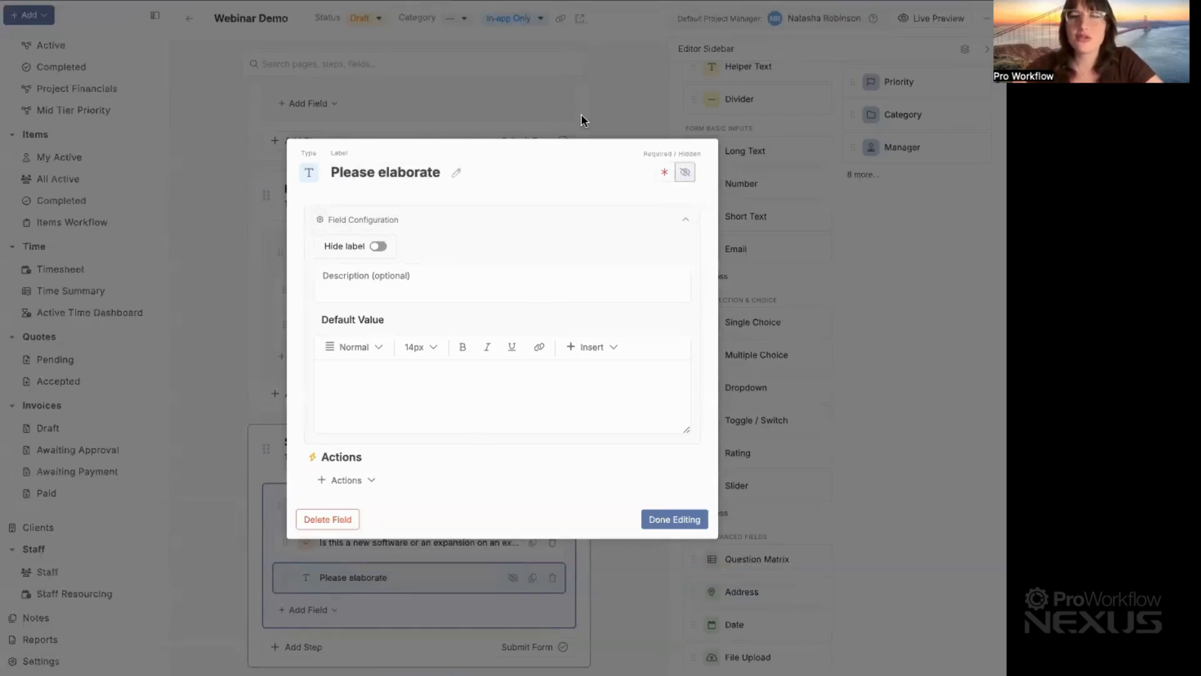
pyautogui.click(657, 521)
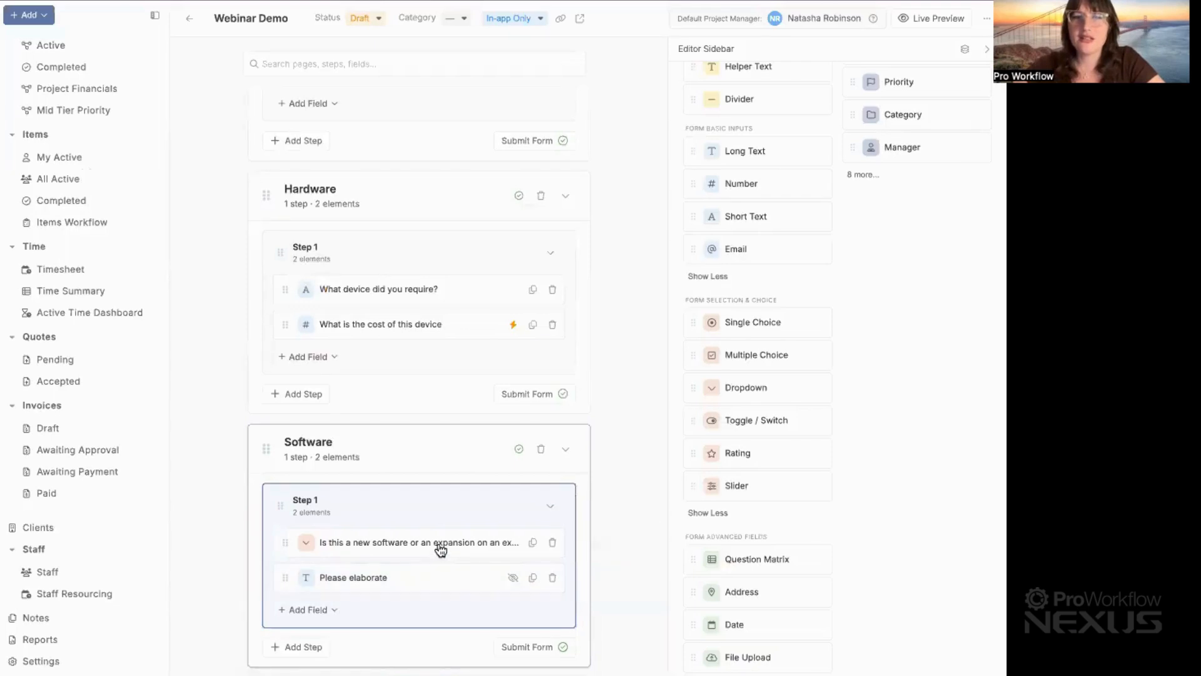
# - Add a Show Field form action to the Other option of the new-or-expansion software dropdown
pyautogui.click(441, 543)
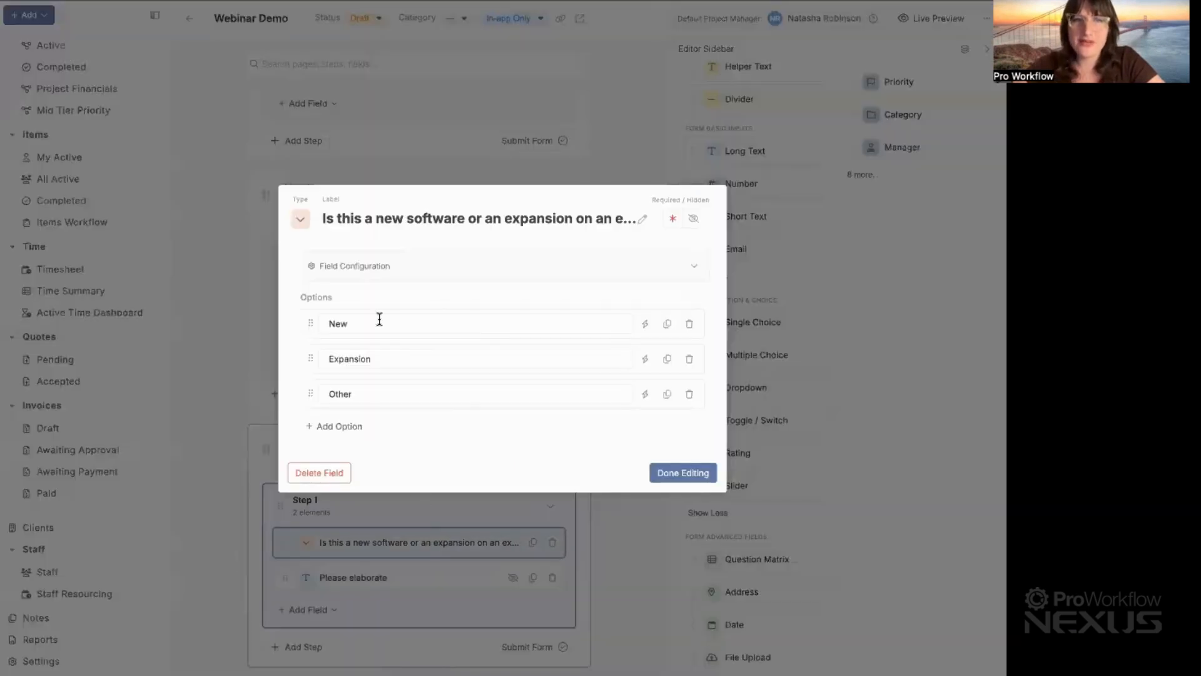
pyautogui.click(386, 584)
pyautogui.click(451, 544)
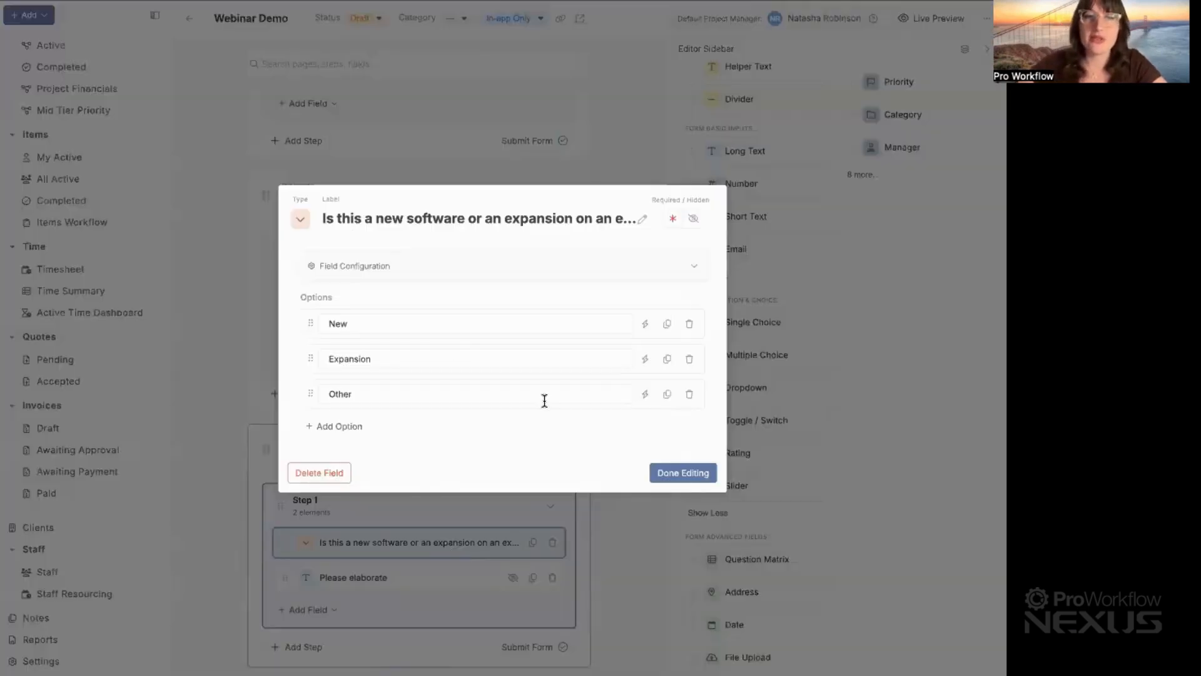
pyautogui.click(646, 394)
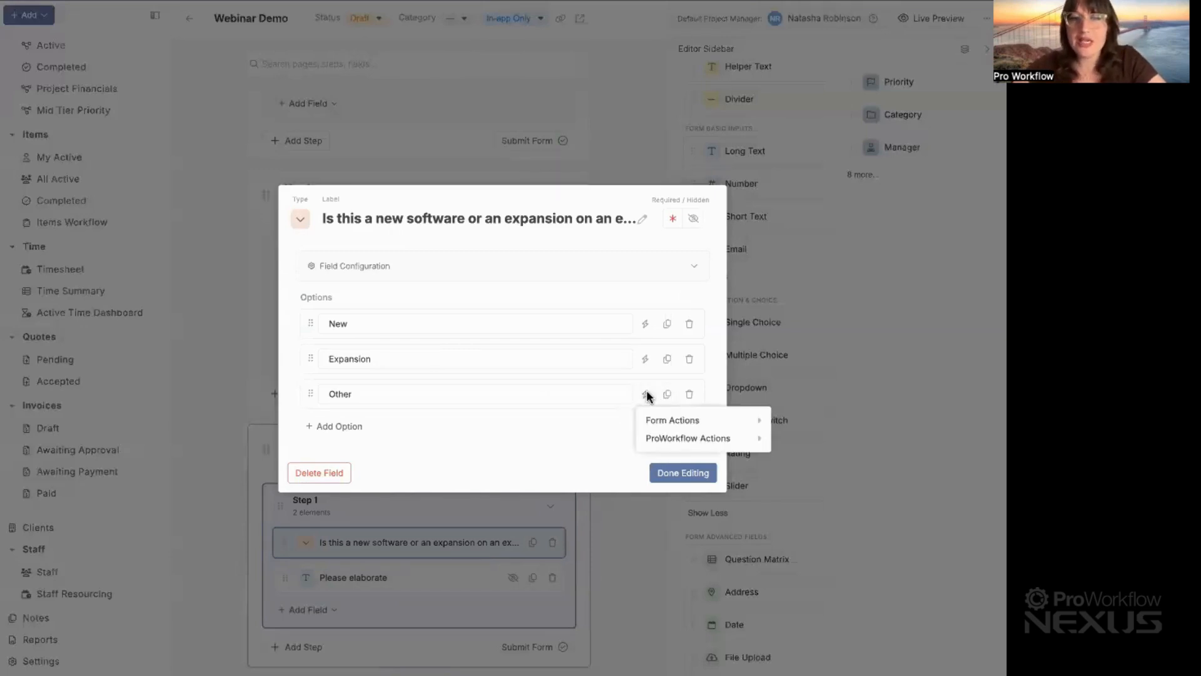
pyautogui.moveTo(688, 438)
pyautogui.moveTo(724, 419)
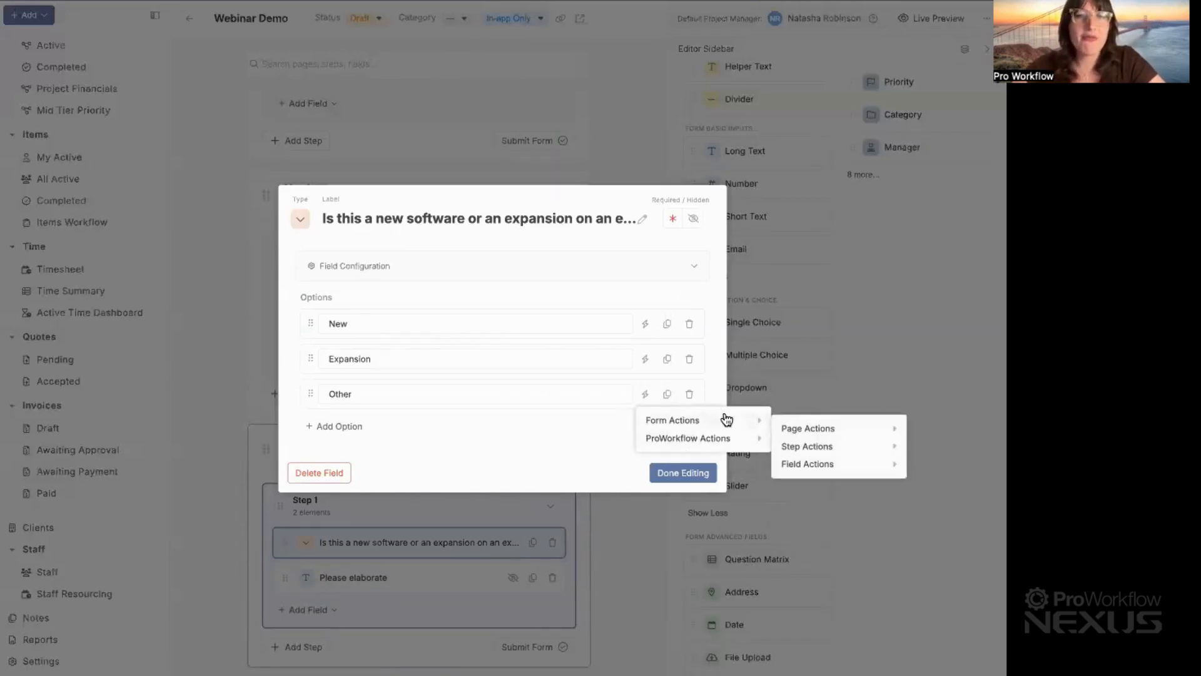
pyautogui.moveTo(793, 431)
pyautogui.moveTo(815, 468)
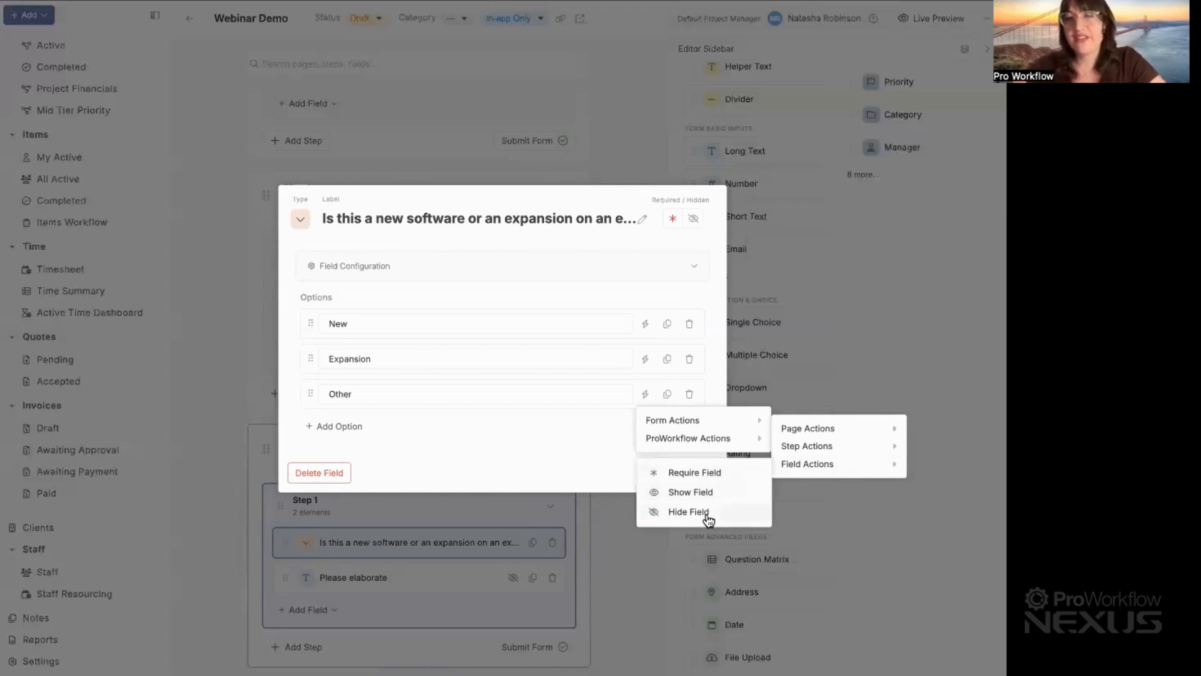
pyautogui.click(690, 492)
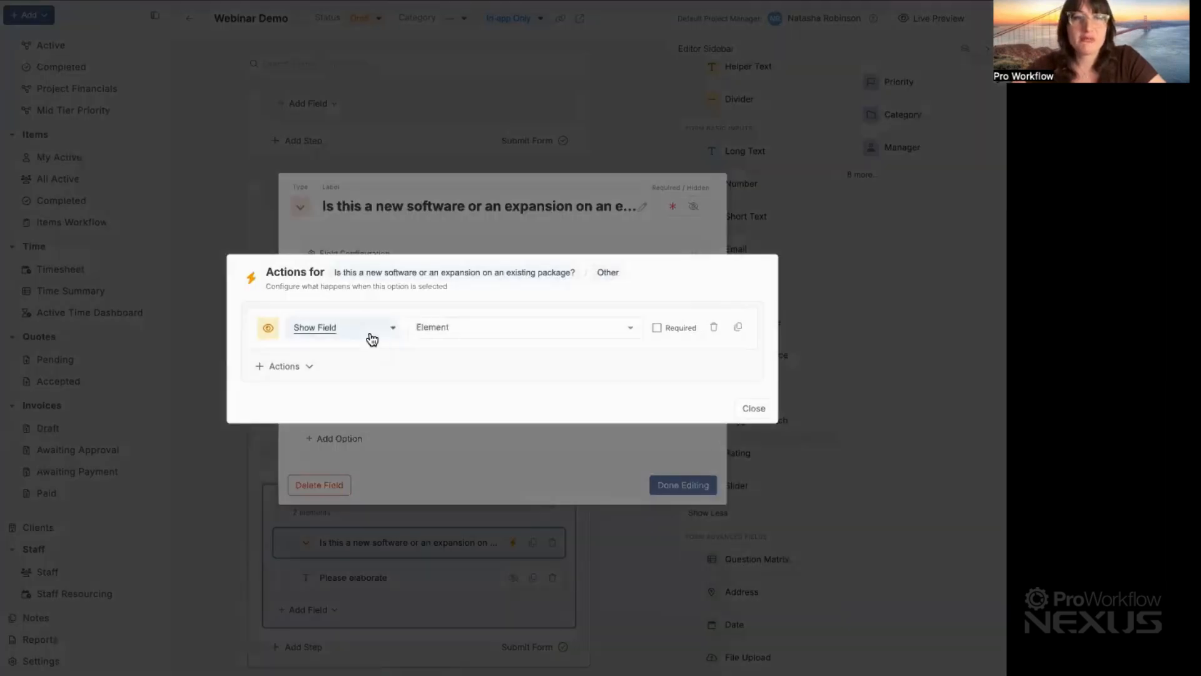
# - Set the Show Field action's element to "Please elaborate" as required, and finish editing the dropdown field
pyautogui.click(464, 326)
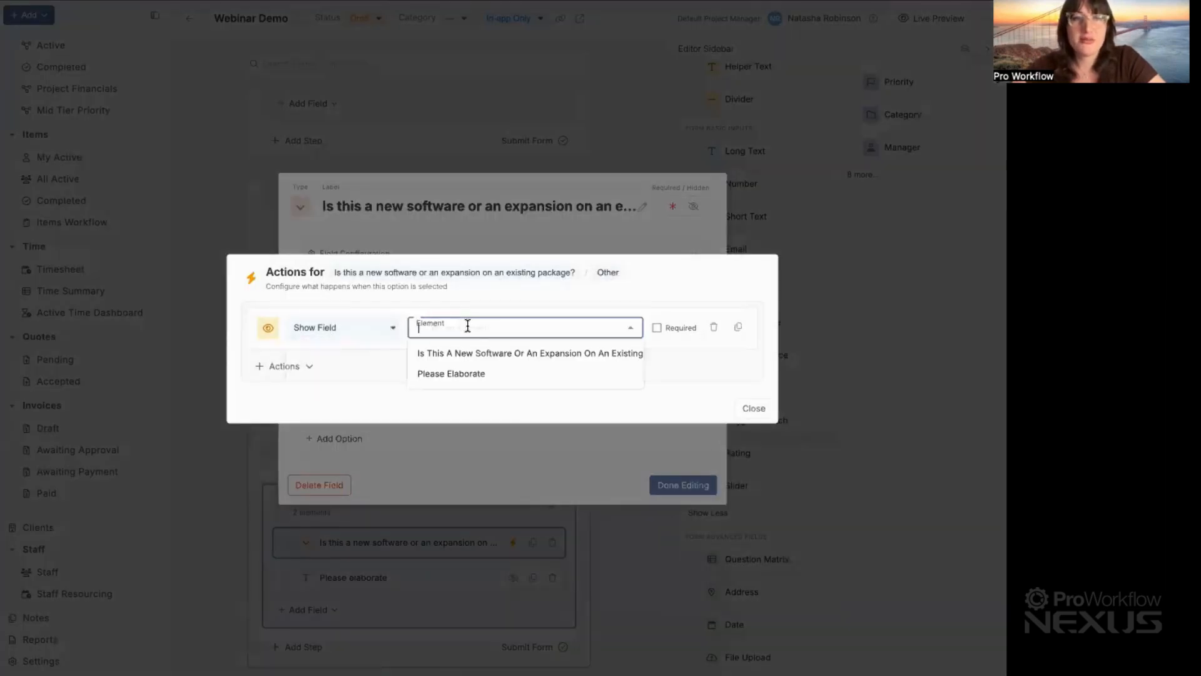
pyautogui.click(526, 372)
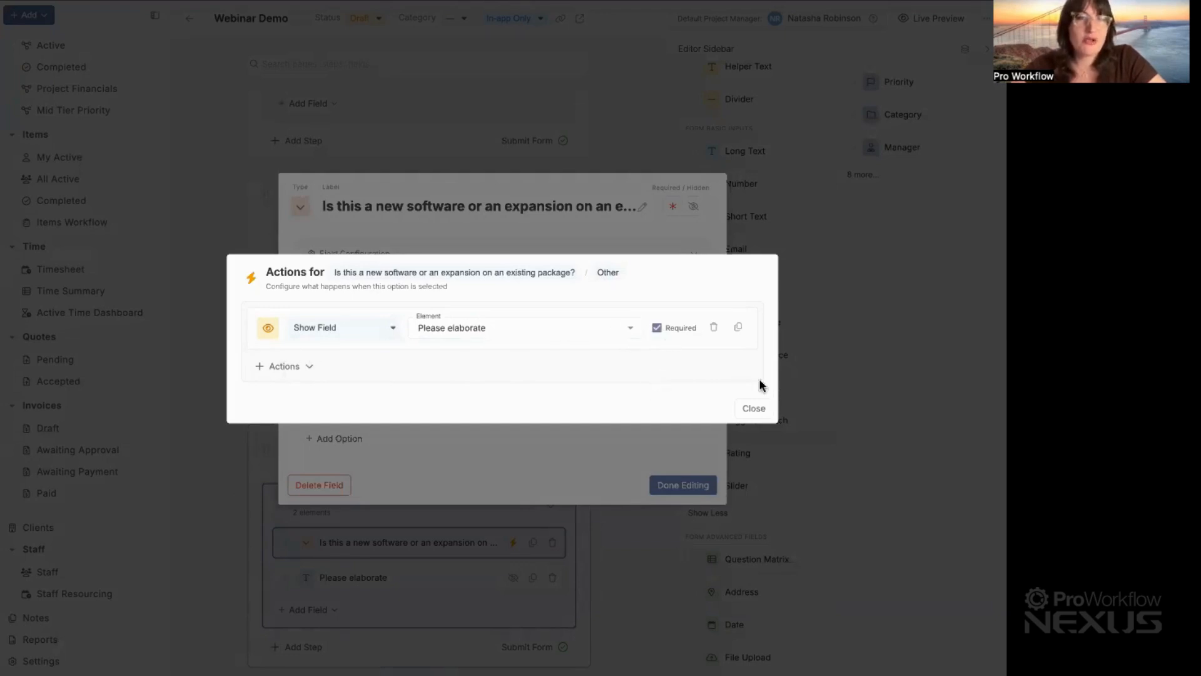
pyautogui.click(753, 408)
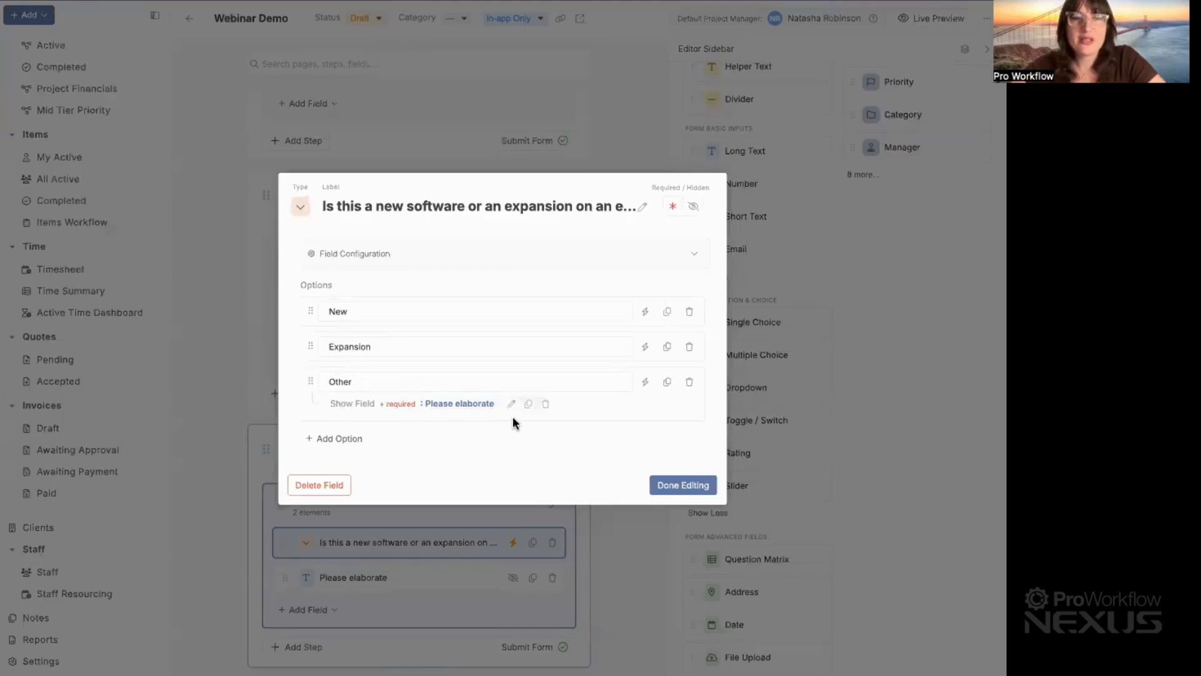
pyautogui.click(671, 488)
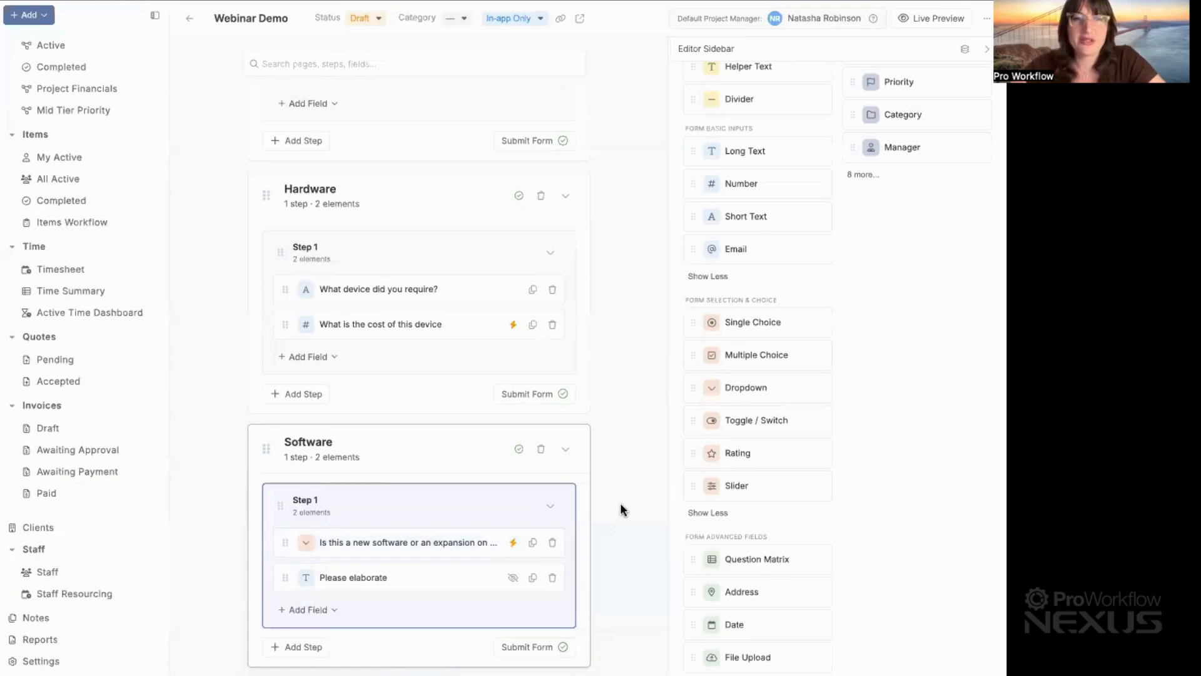
# - Open the form's live preview and follow the Bug/Issue request through to the Bugs & Issues page
pyautogui.scroll(7, 472, 373)
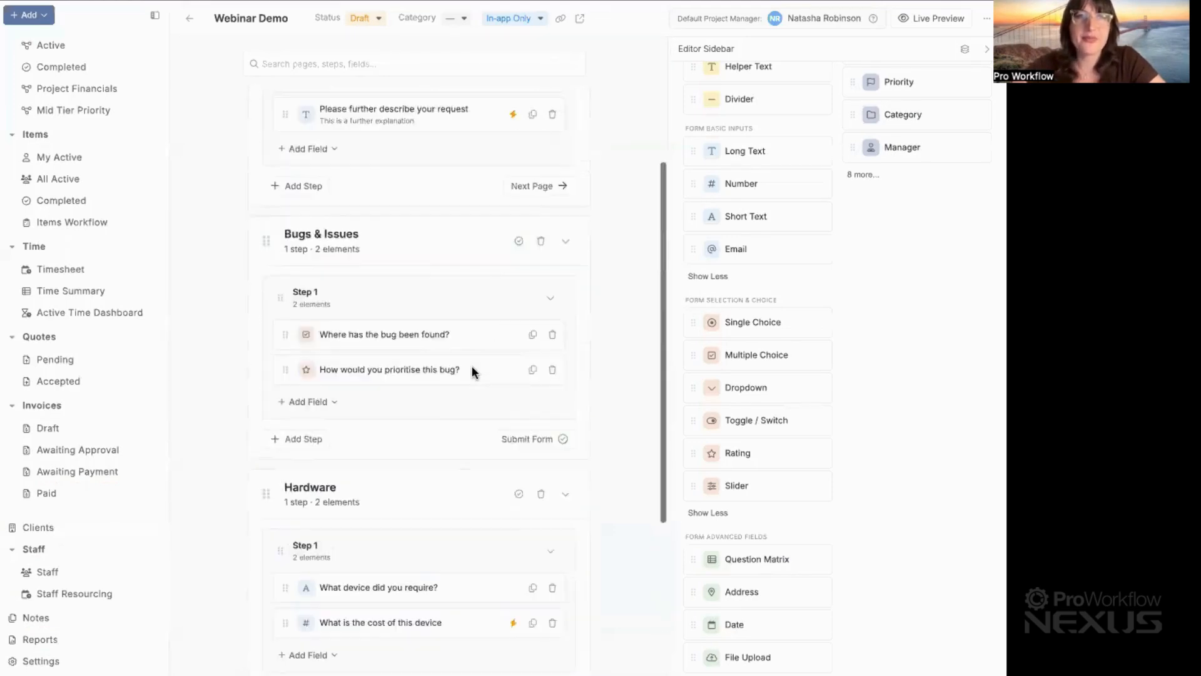
pyautogui.click(931, 19)
pyautogui.click(256, 199)
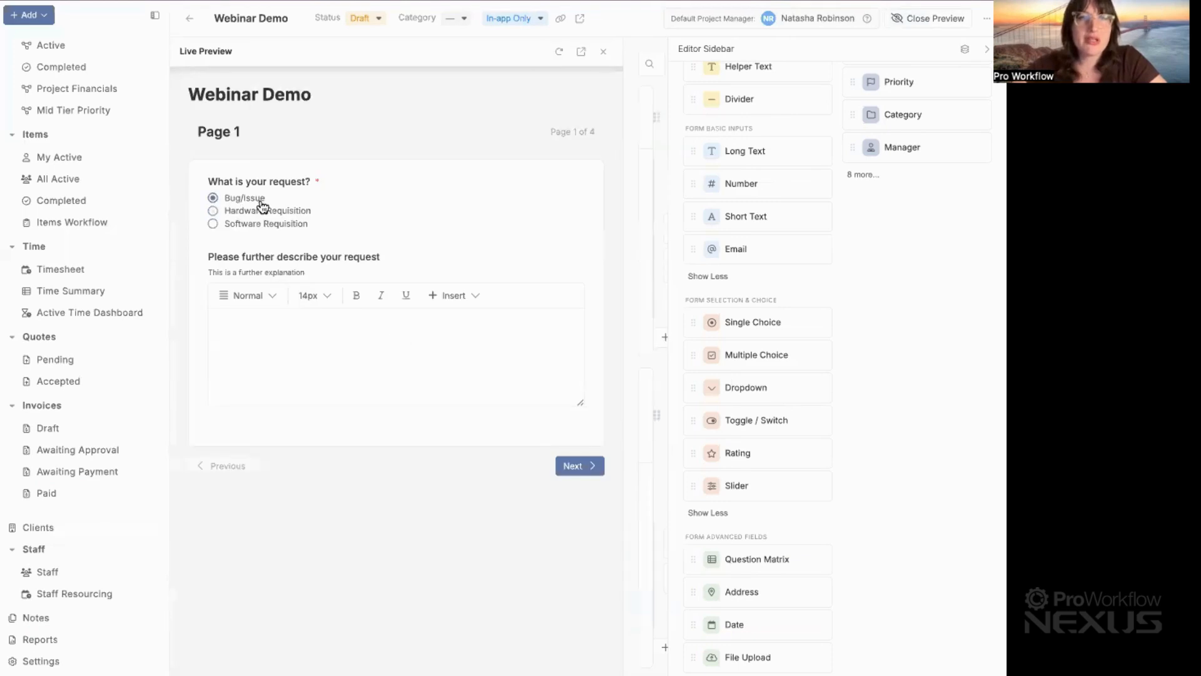
pyautogui.click(572, 465)
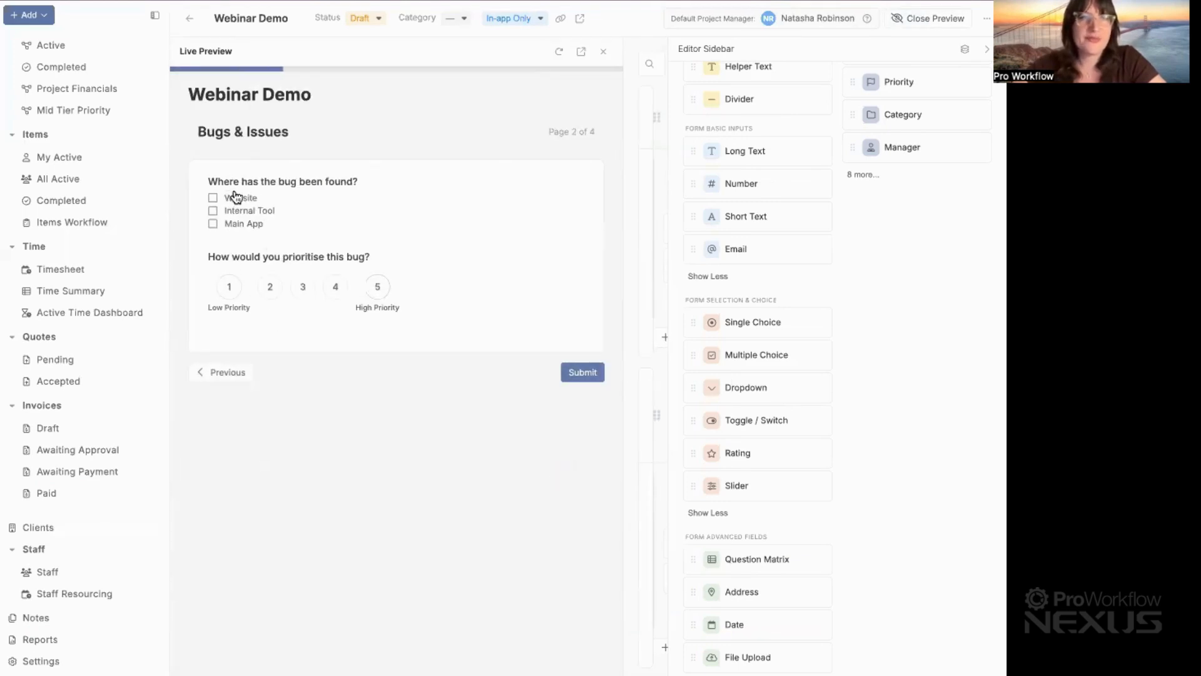
# - Return to the preview's first page, choose Hardware Requisition, and check the device and cost fields on the Hardware page
pyautogui.click(216, 373)
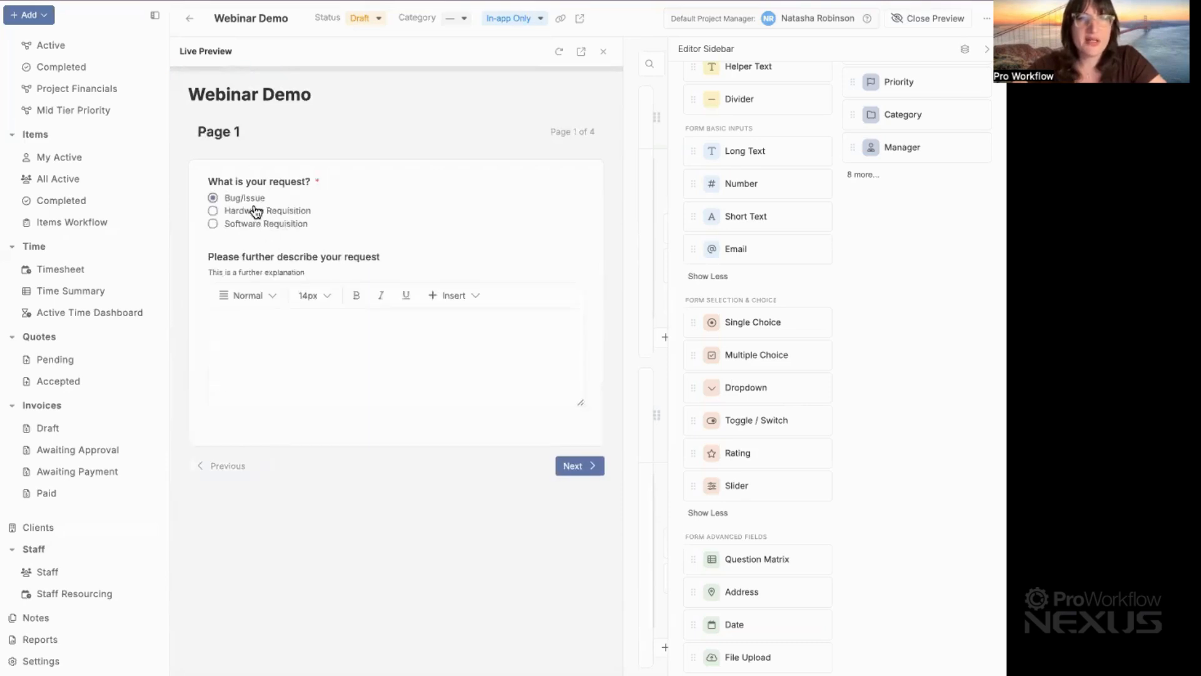
pyautogui.click(276, 211)
pyautogui.click(571, 465)
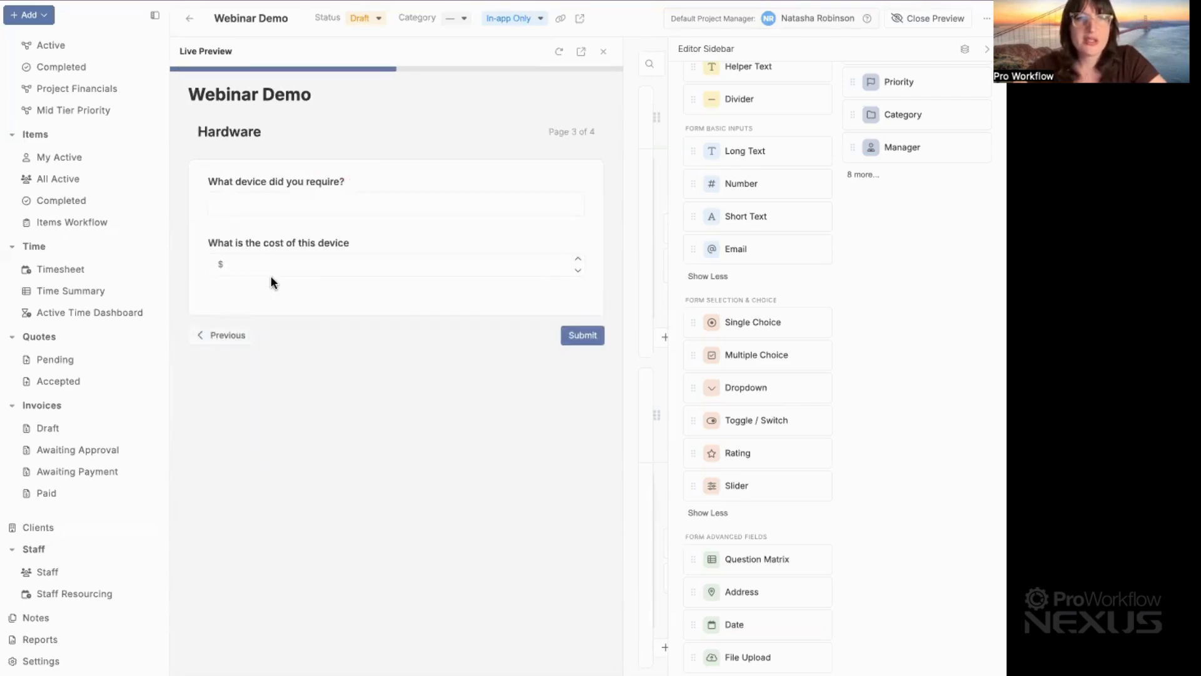
pyautogui.click(271, 271)
pyautogui.click(279, 202)
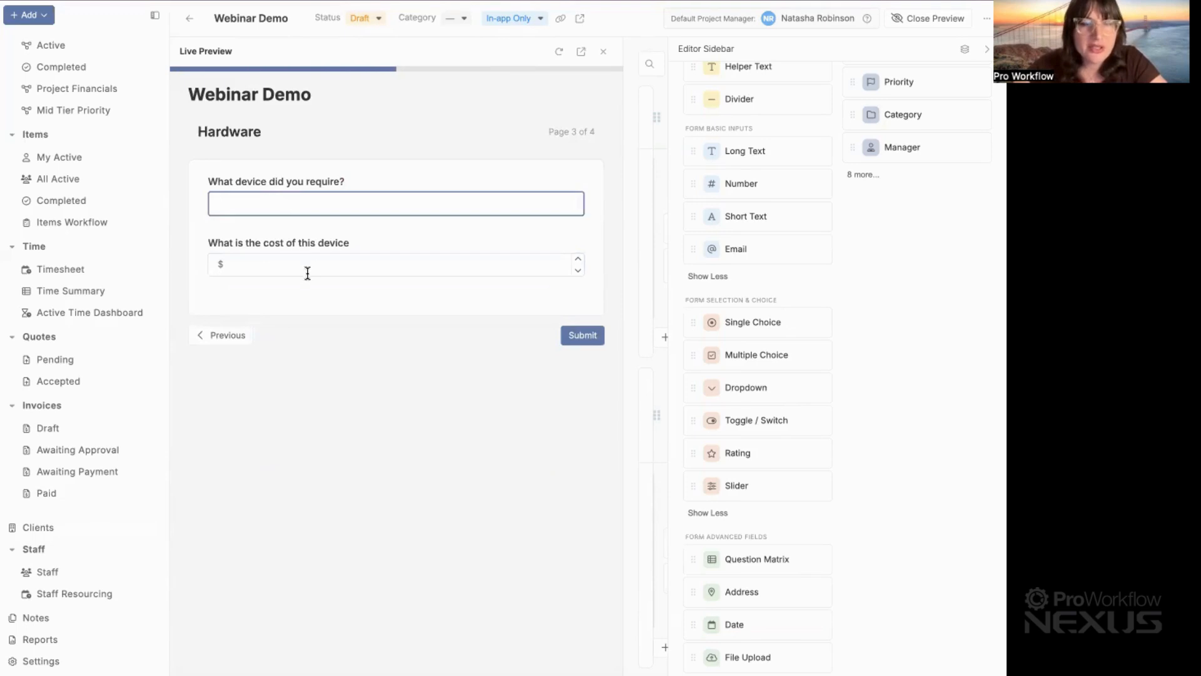
pyautogui.click(305, 297)
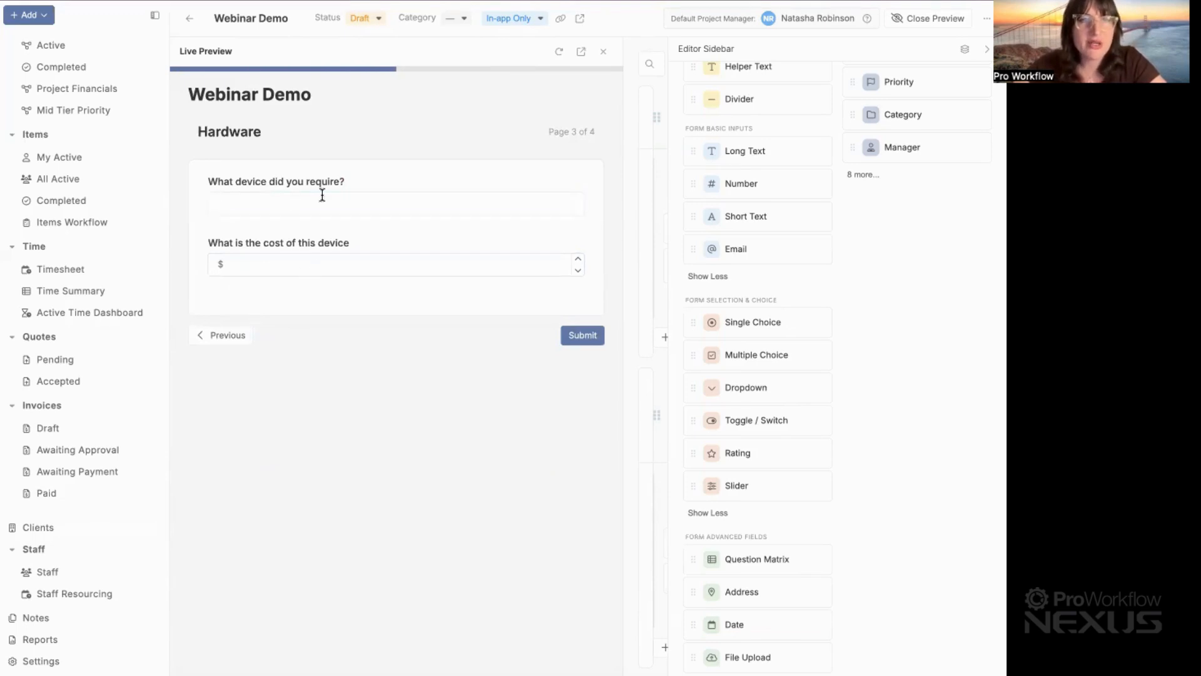
# - Test the Software Requisition route in the preview by choosing Other and checking the "Please elaborate" field, and return to Page 1
pyautogui.click(228, 338)
pyautogui.click(251, 224)
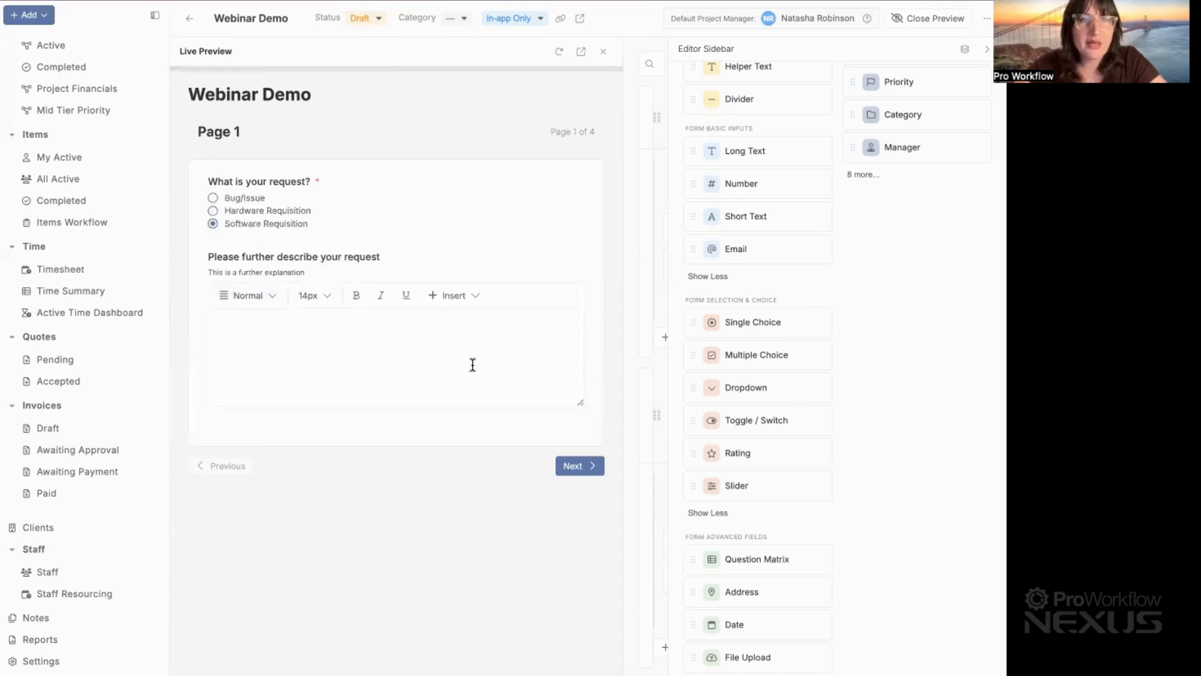
pyautogui.click(574, 465)
pyautogui.click(277, 203)
pyautogui.click(282, 271)
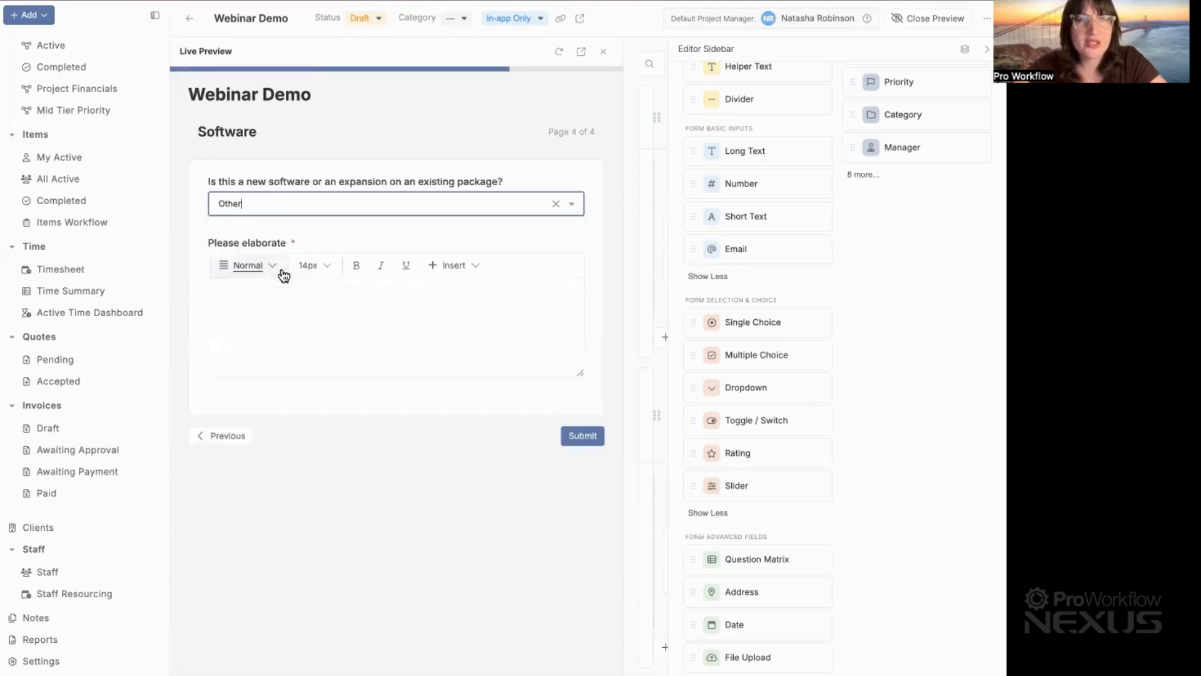
pyautogui.click(344, 314)
pyautogui.click(295, 244)
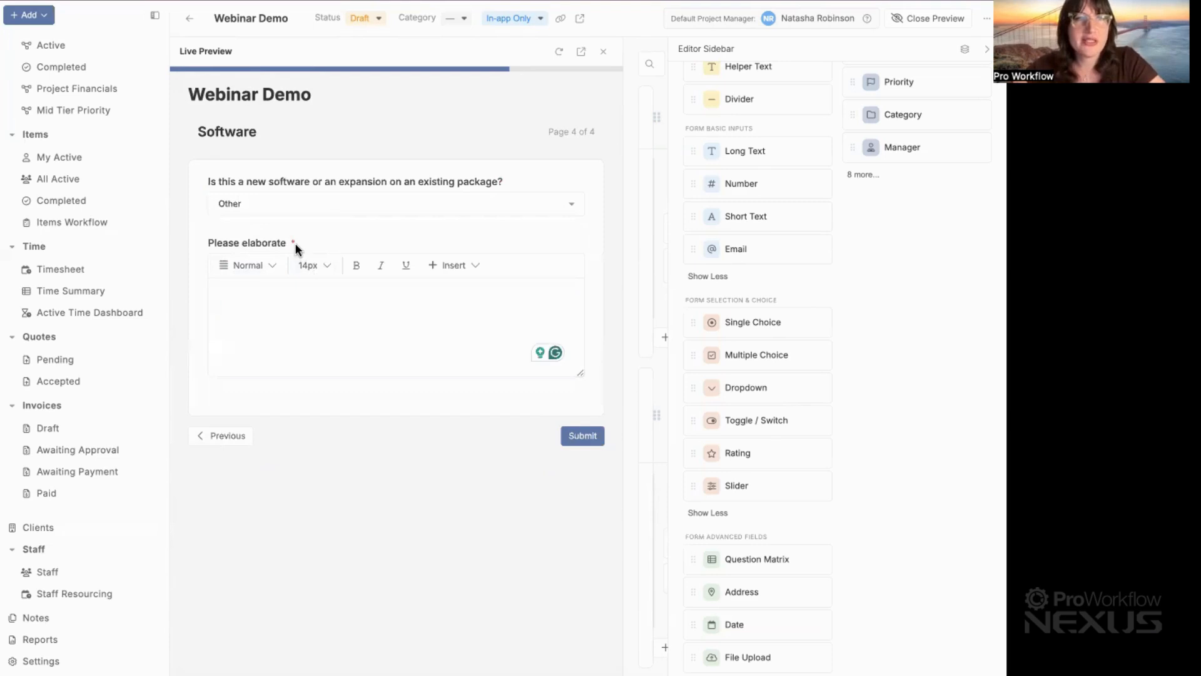
pyautogui.doubleClick(281, 243)
pyautogui.click(320, 241)
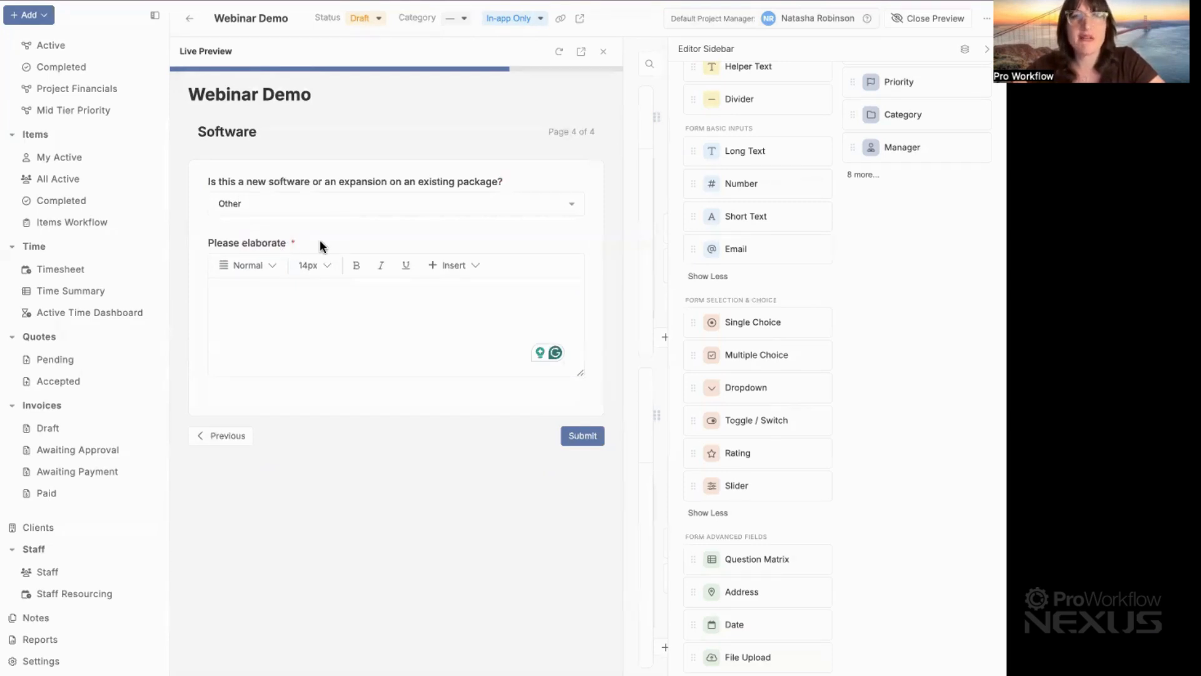
pyautogui.click(242, 438)
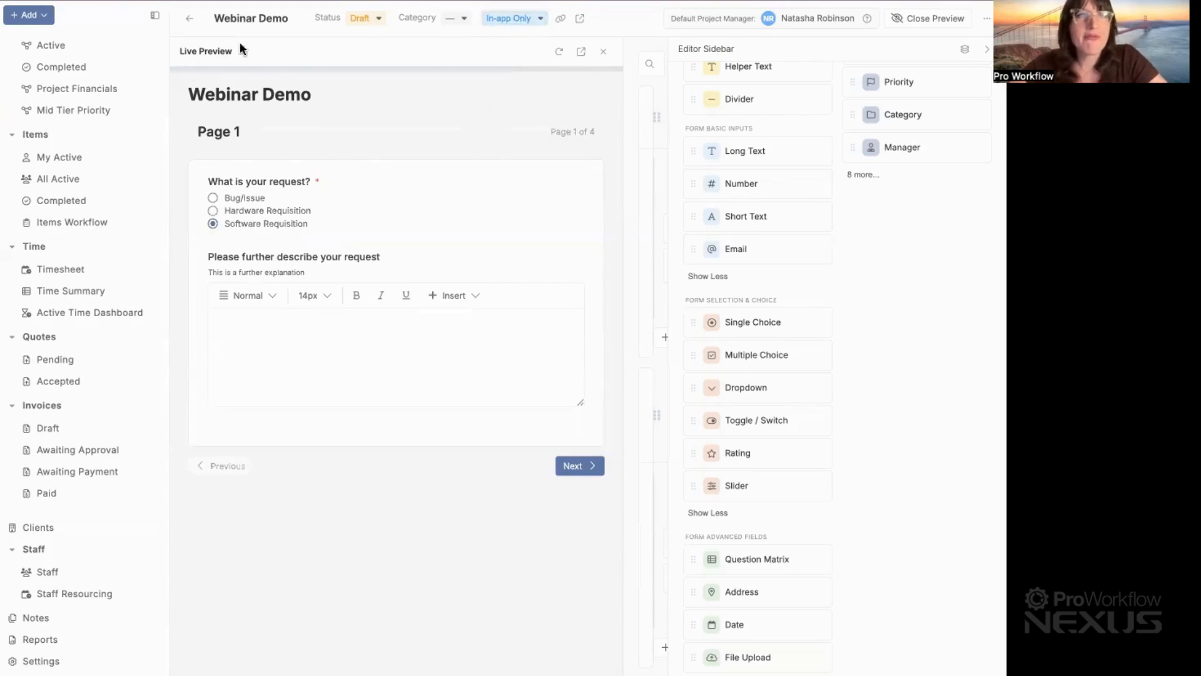
# - Set the Webinar Demo form's status to Published and check its entry in the list of things that can be added
pyautogui.click(379, 15)
pyautogui.click(394, 55)
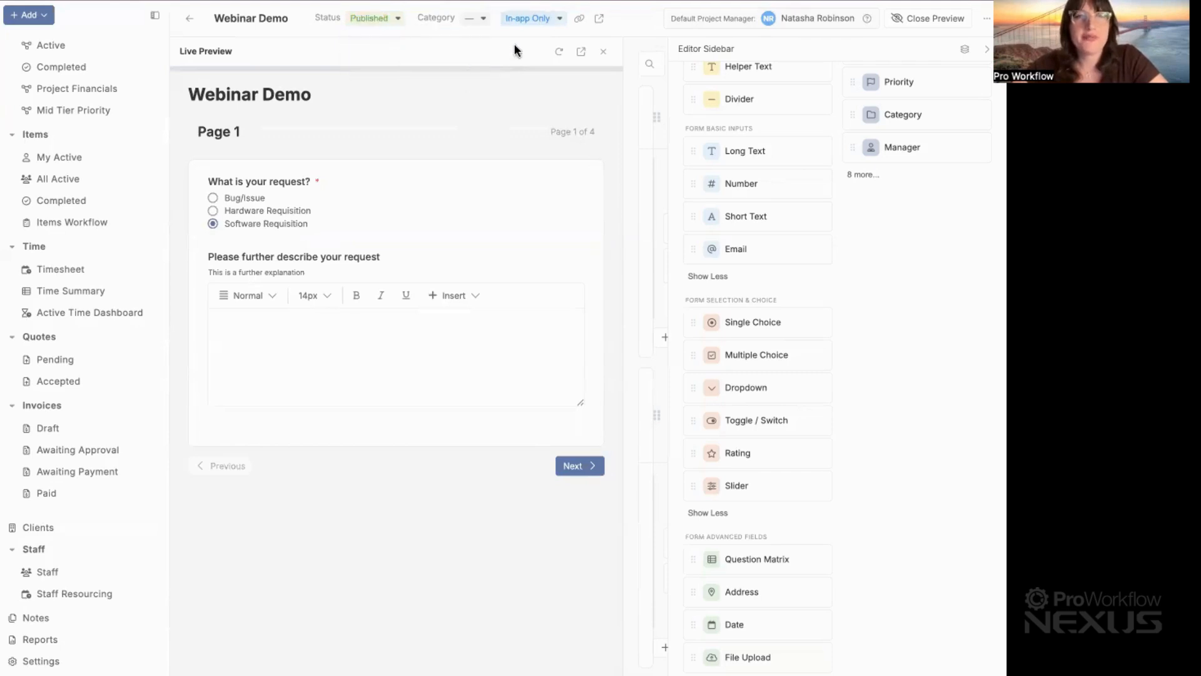
pyautogui.click(45, 17)
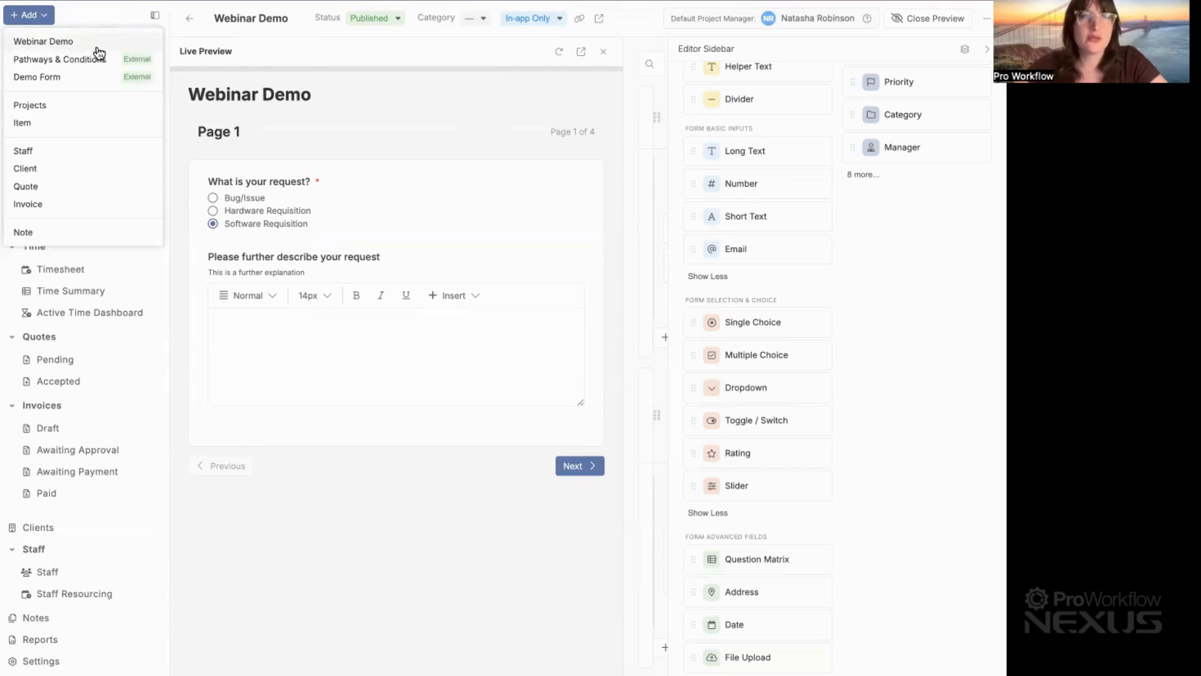
pyautogui.click(370, 56)
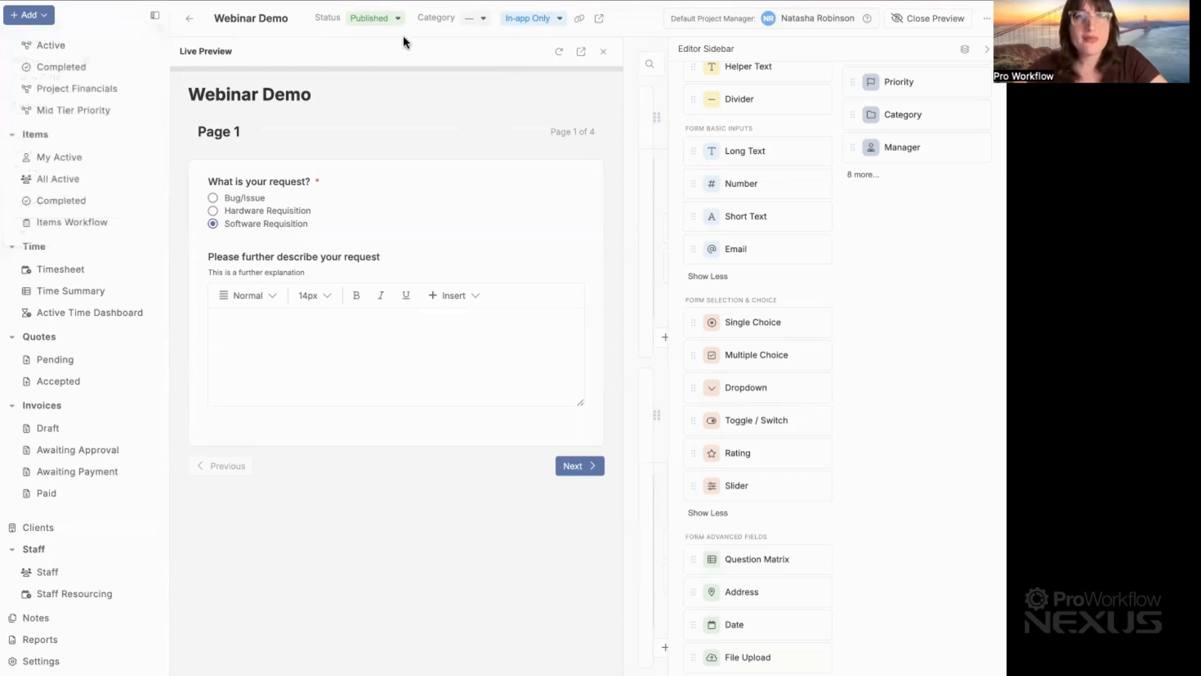
# - Copy the published form's link and return to the Intake Forms list
pyautogui.click(580, 20)
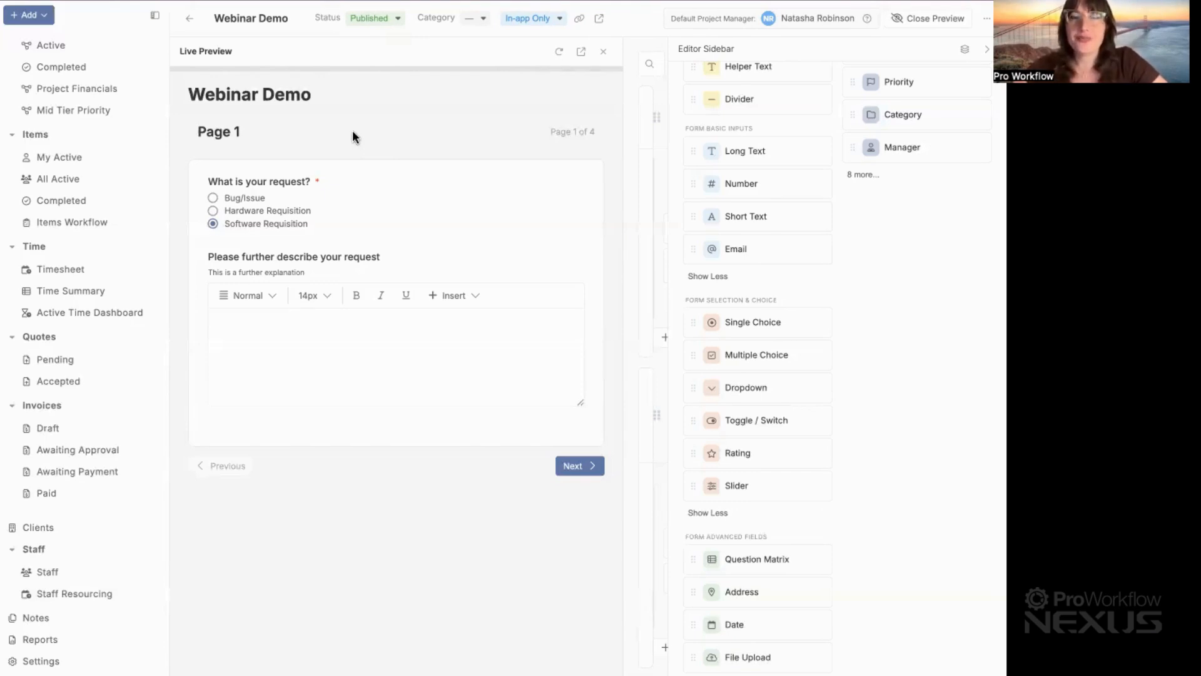
pyautogui.click(189, 19)
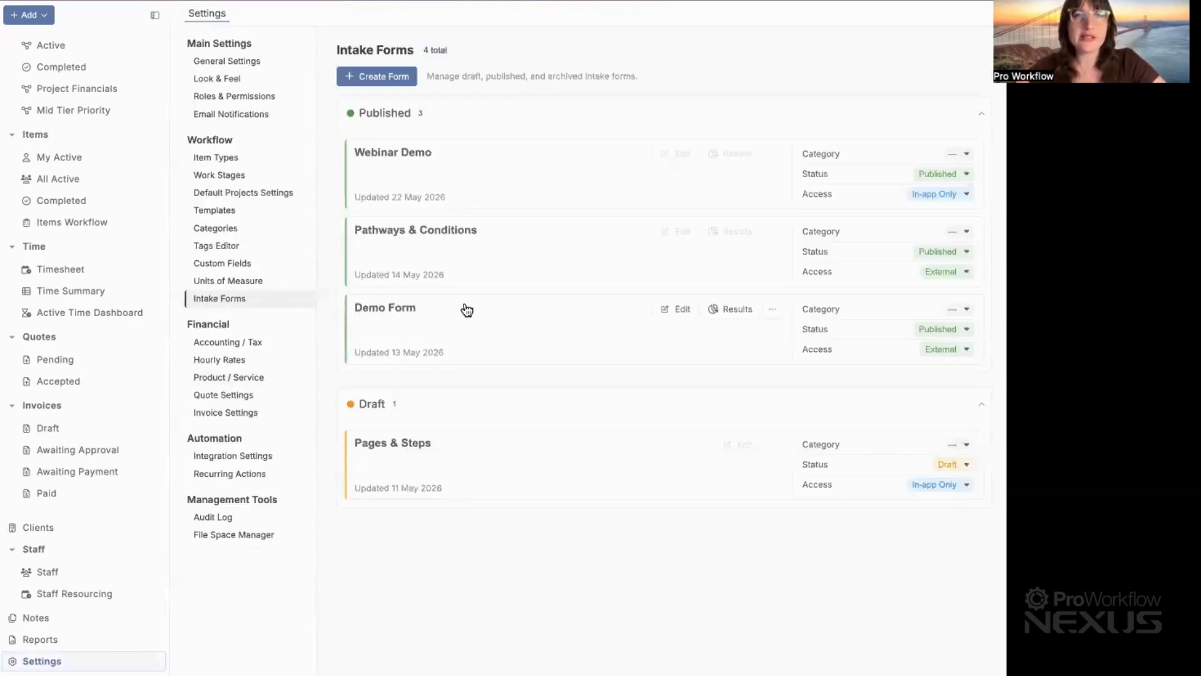